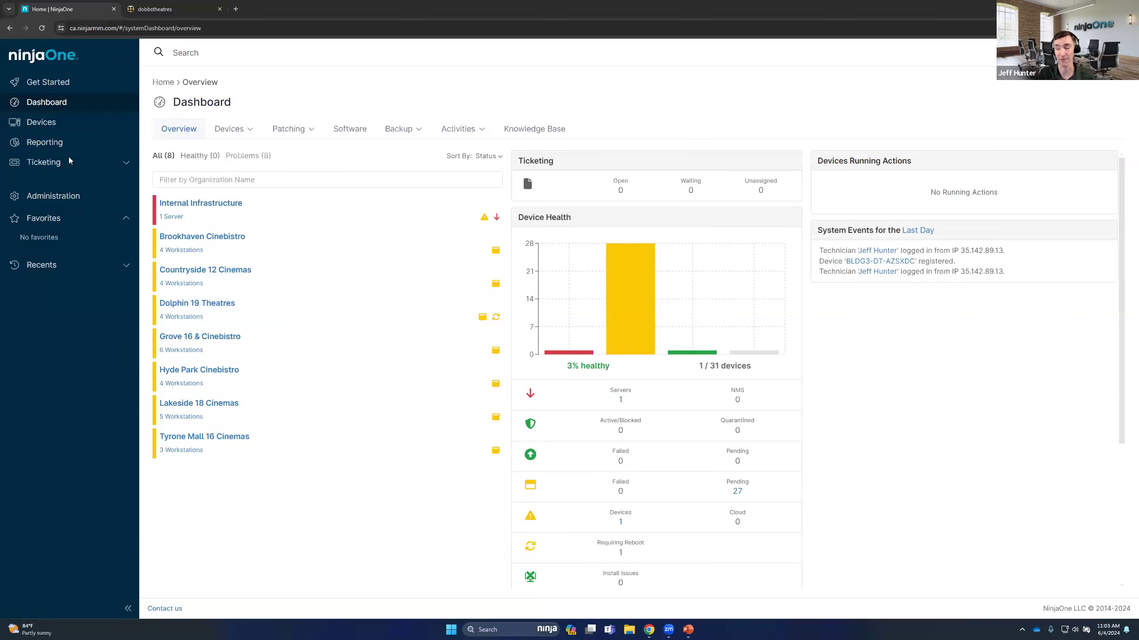
Open the administration settings of the installed NinjaOne Ticketing app from the full list of apps
click(612, 109)
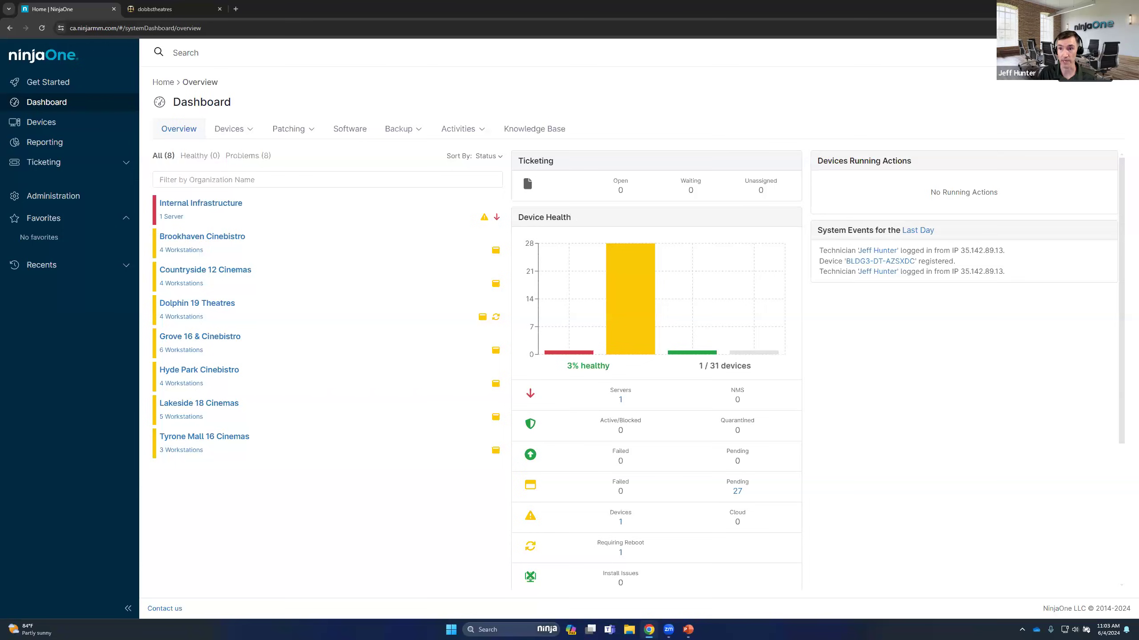
click(1083, 53)
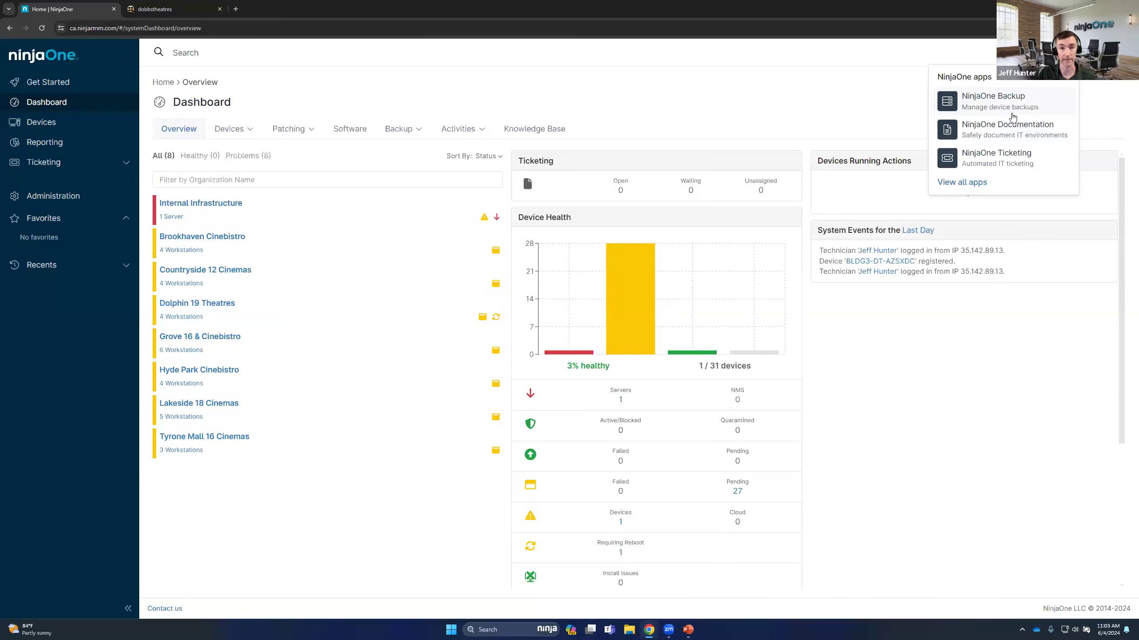
click(984, 184)
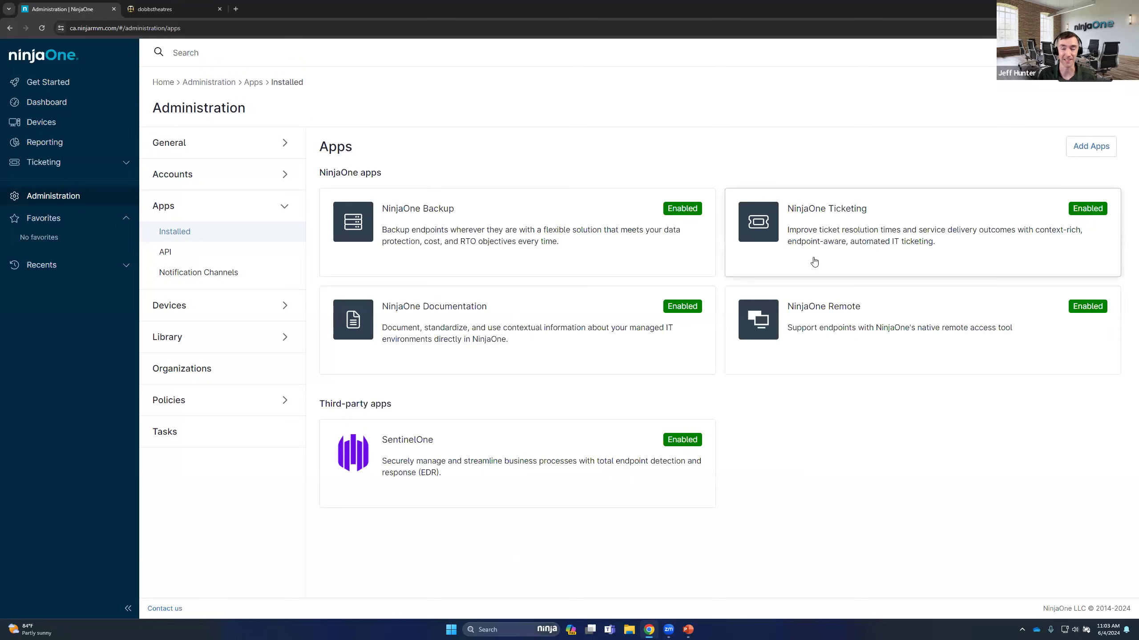
click(864, 233)
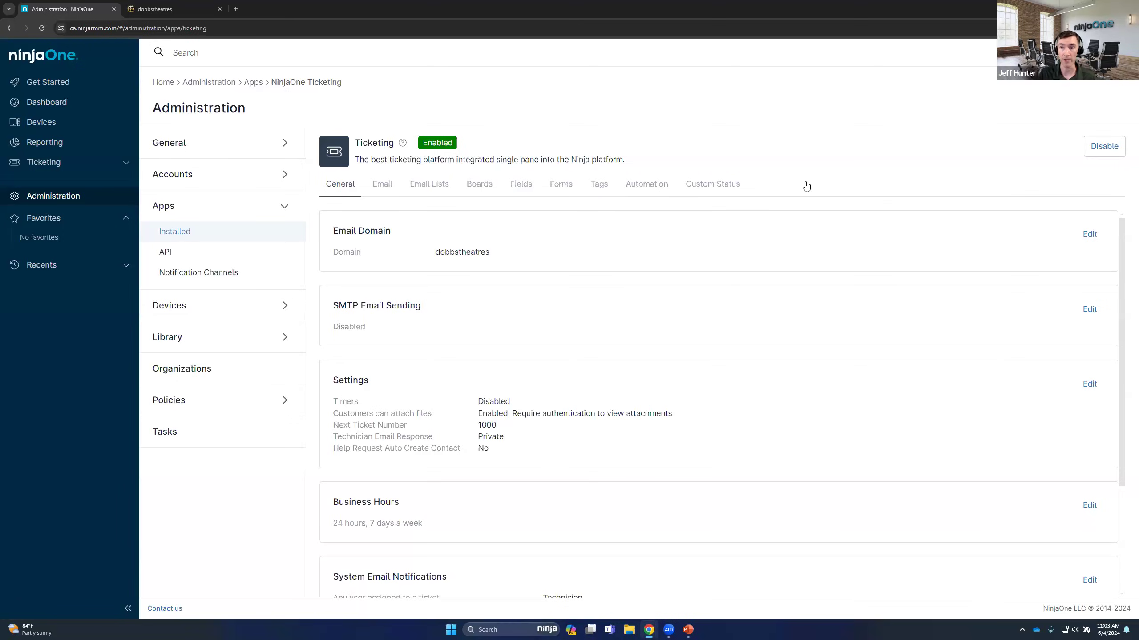
Examine the ticketing email domain and its fixed suffix in the domain's edit dialog, and close it without saving
click(1089, 235)
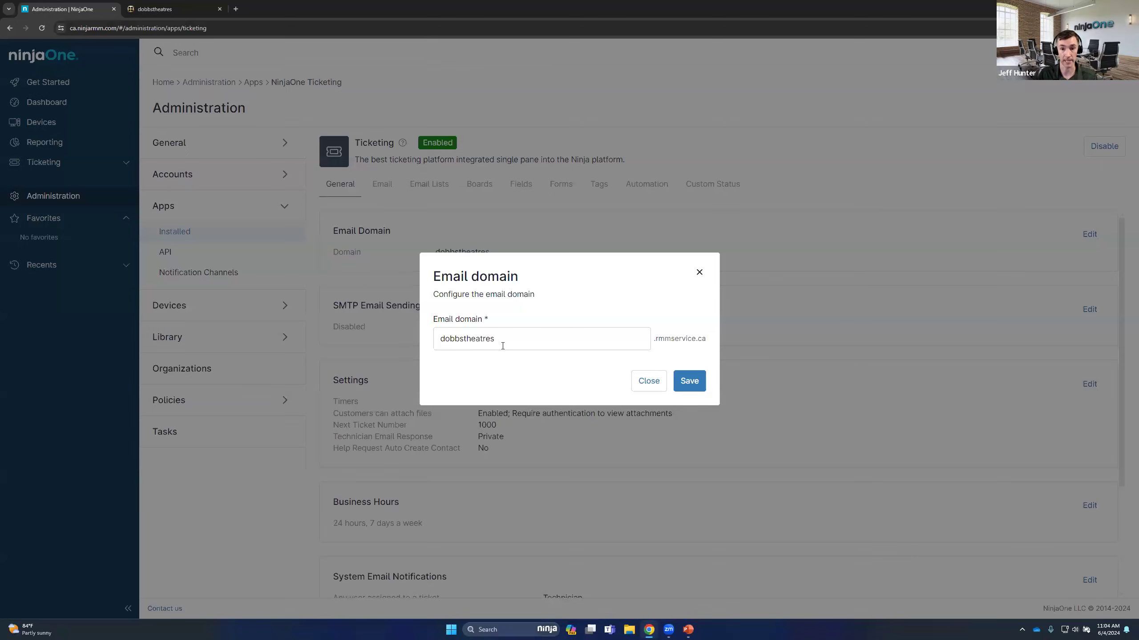
drag(653, 340, 707, 344)
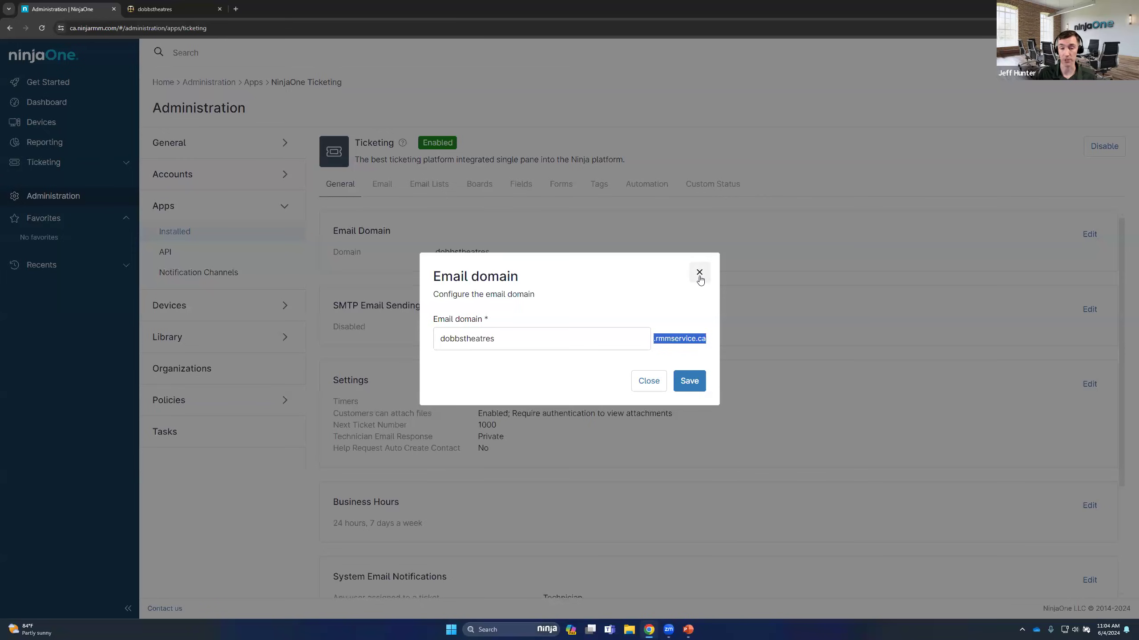
click(644, 308)
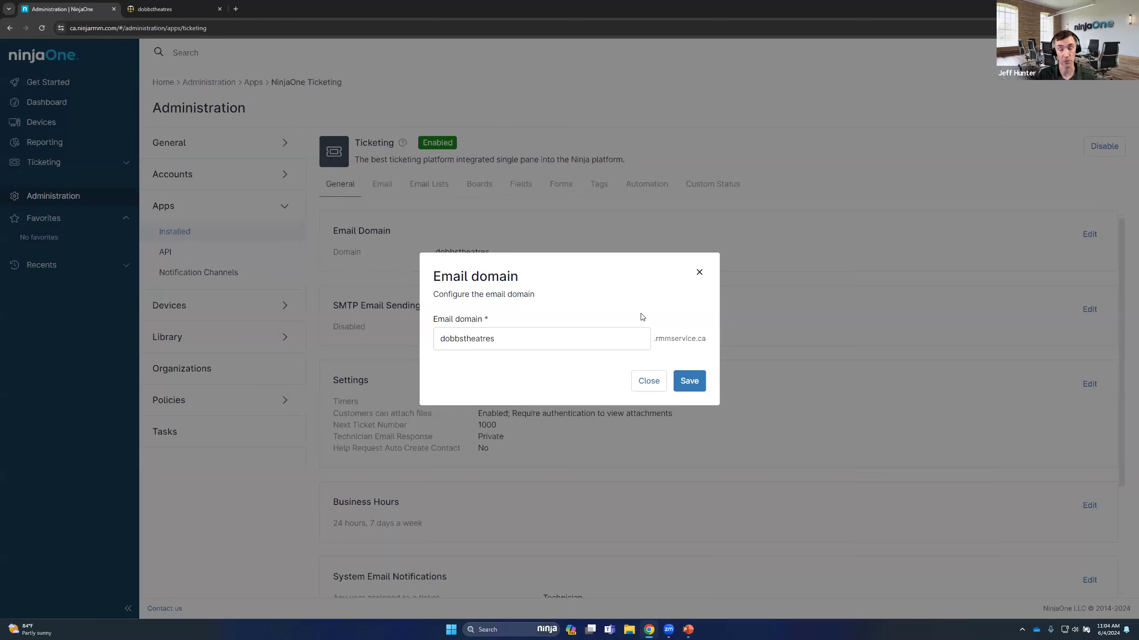
click(658, 386)
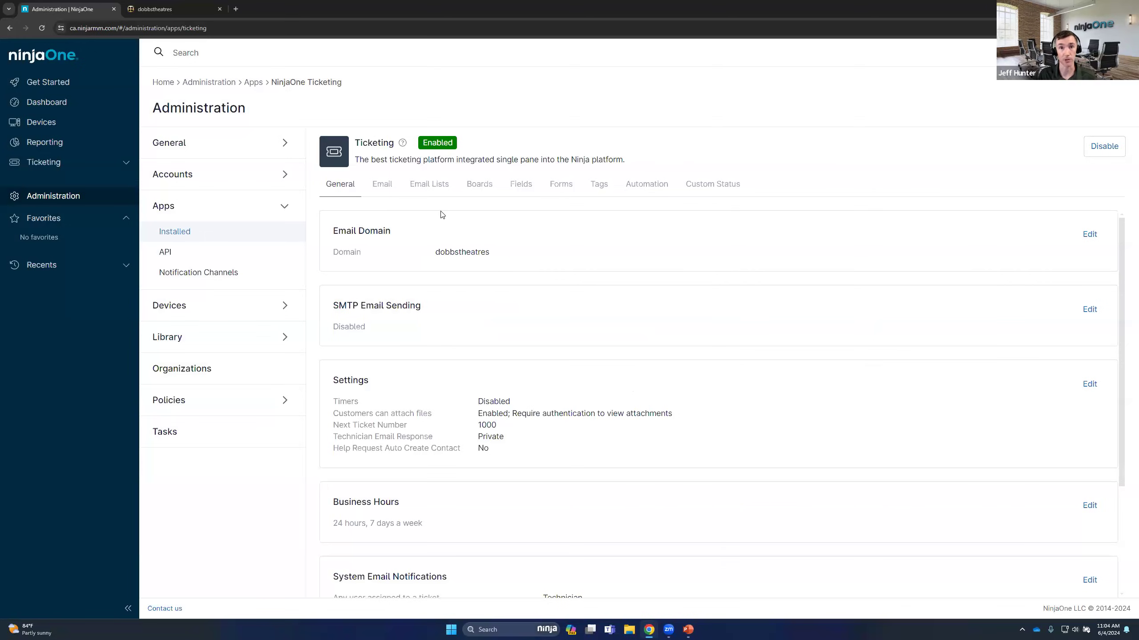
Examine the forwarding addresses setting of the default support email, and close its edit dialog without saving
click(389, 191)
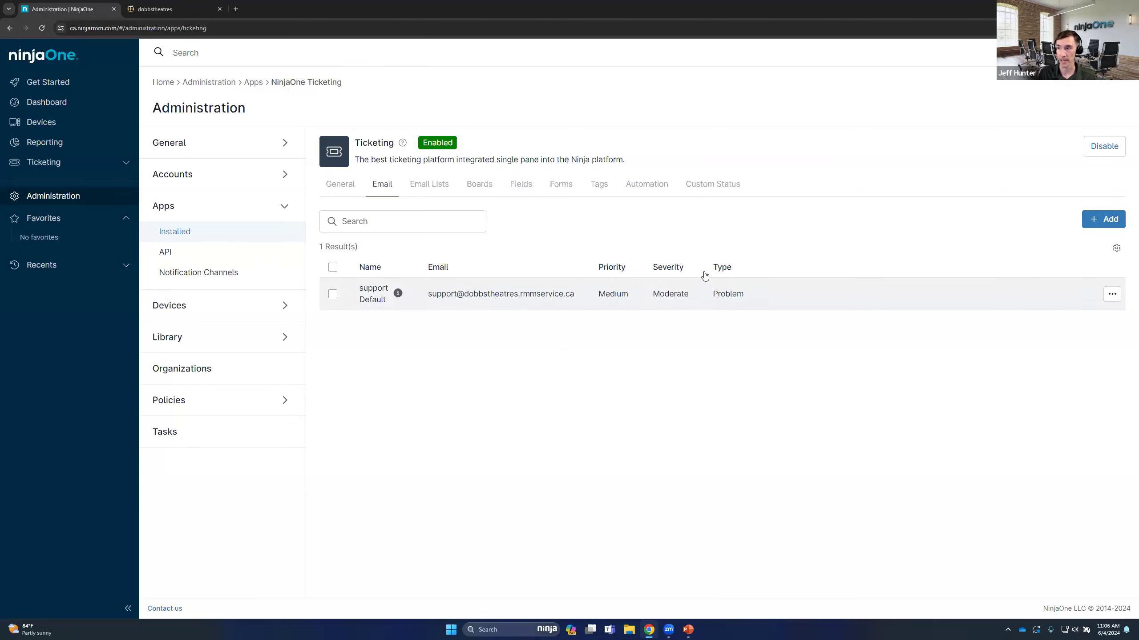
click(333, 295)
click(429, 246)
click(506, 300)
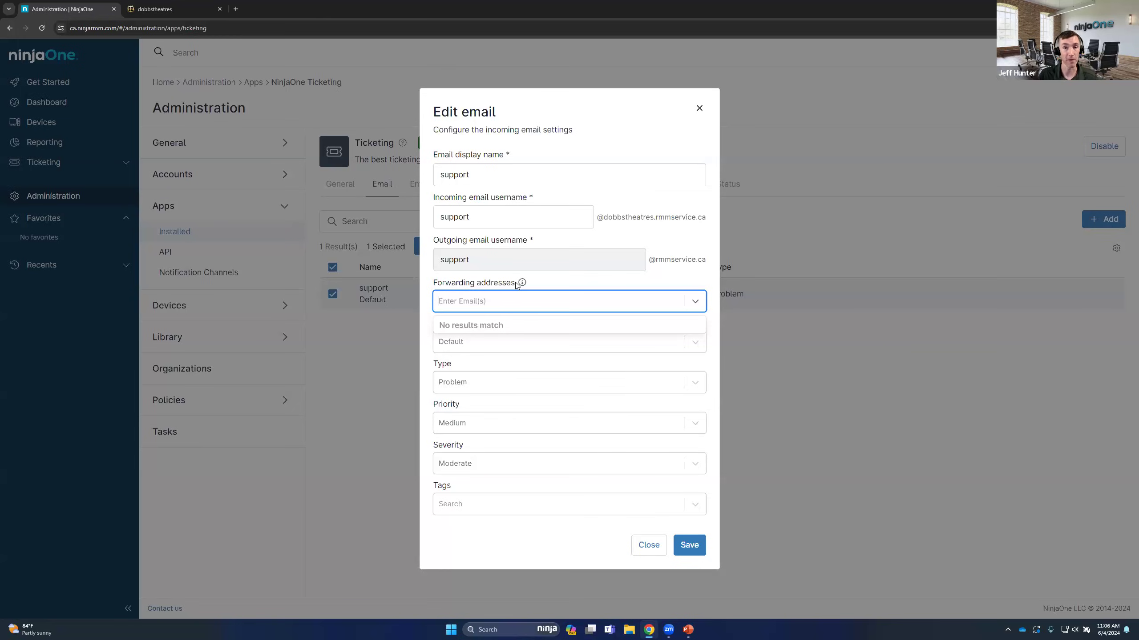
click(700, 108)
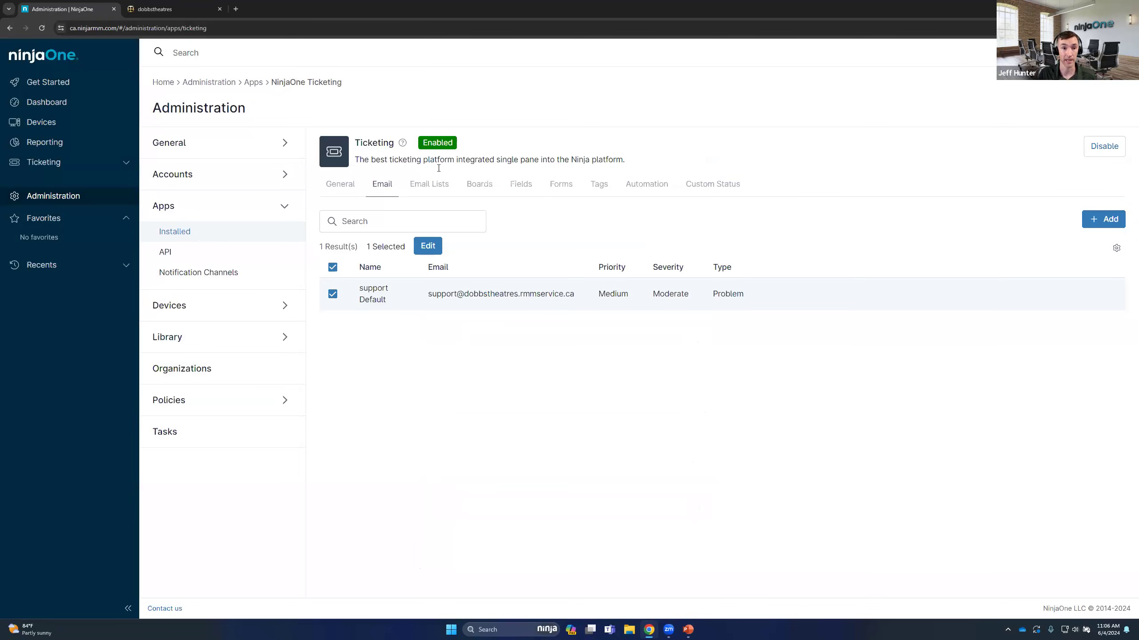
Review the authentication types offered for SMTP email sending in the general ticketing settings, and close without choosing one
click(333, 188)
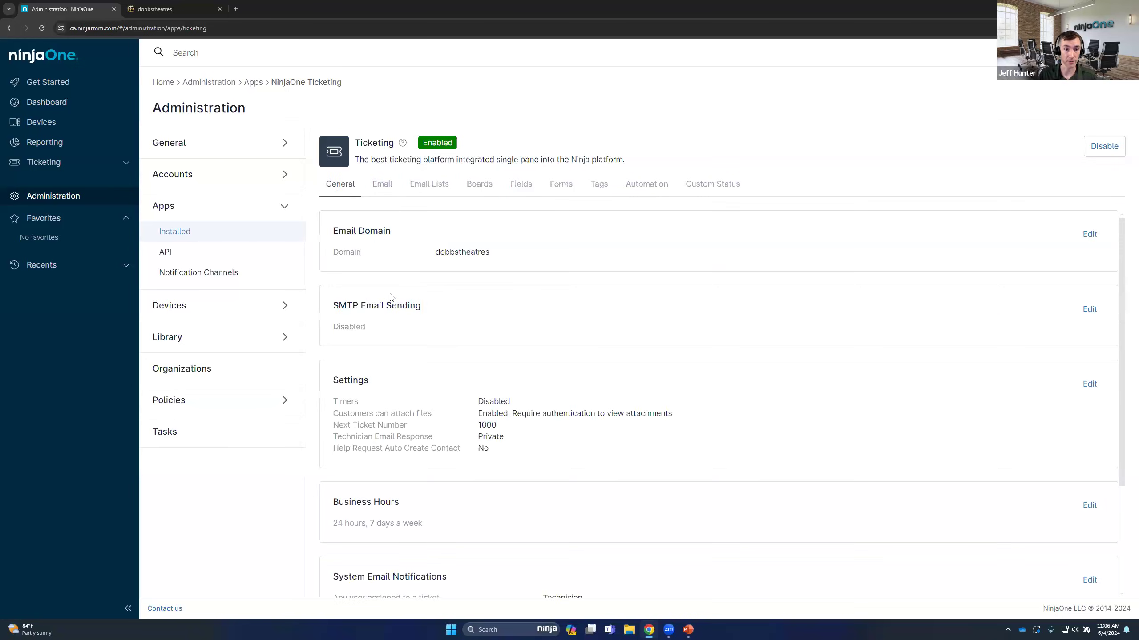
drag(334, 304, 429, 305)
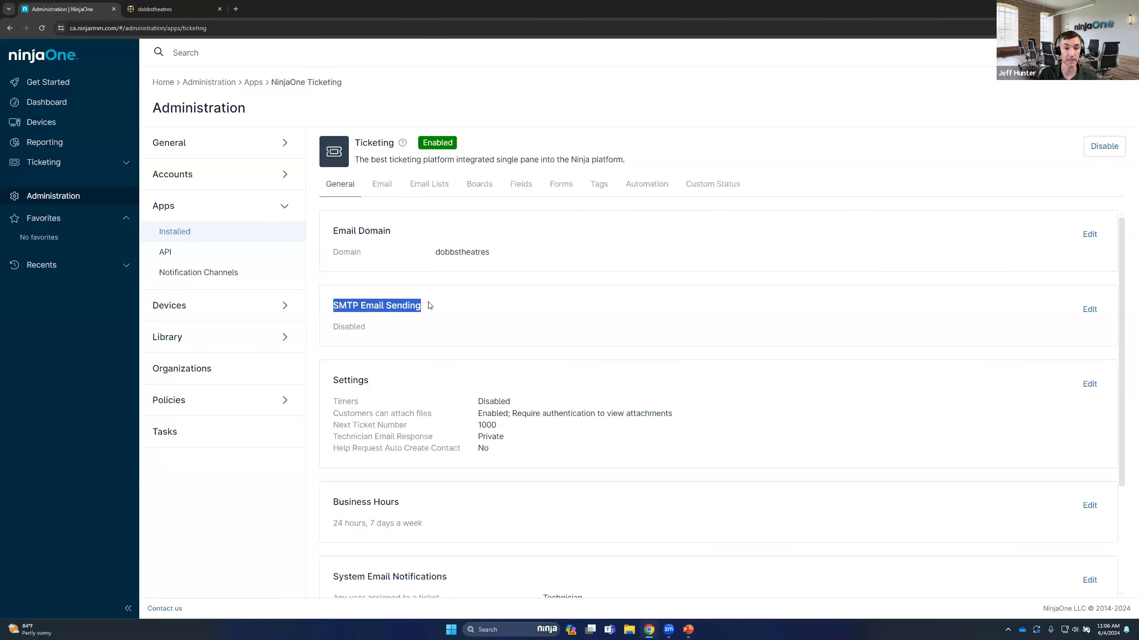
click(1089, 309)
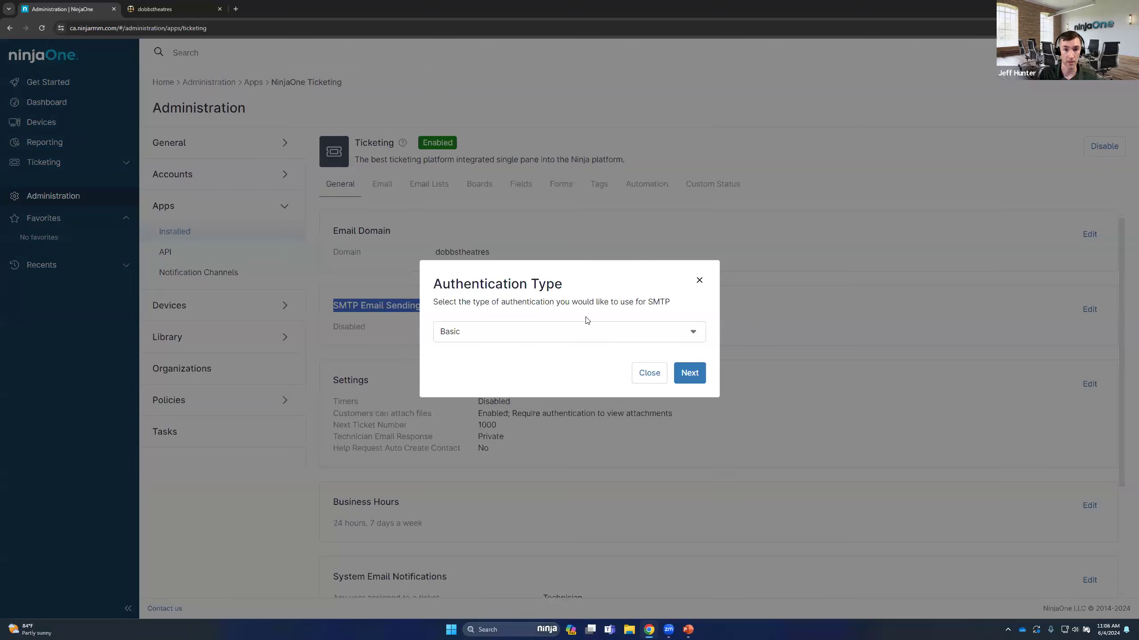
click(586, 327)
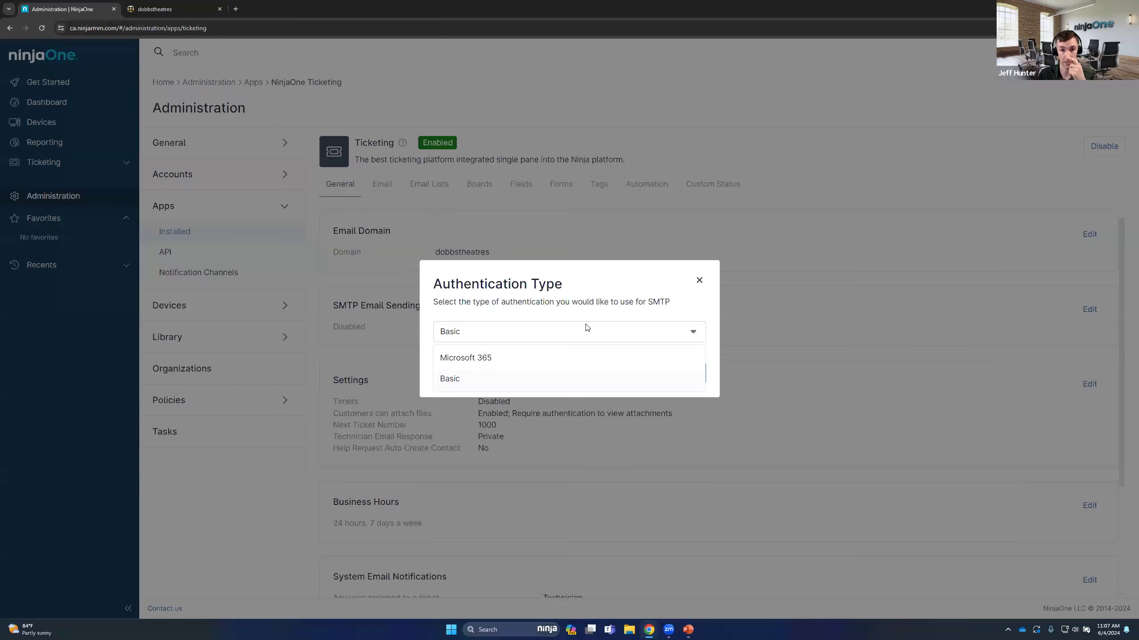
click(501, 290)
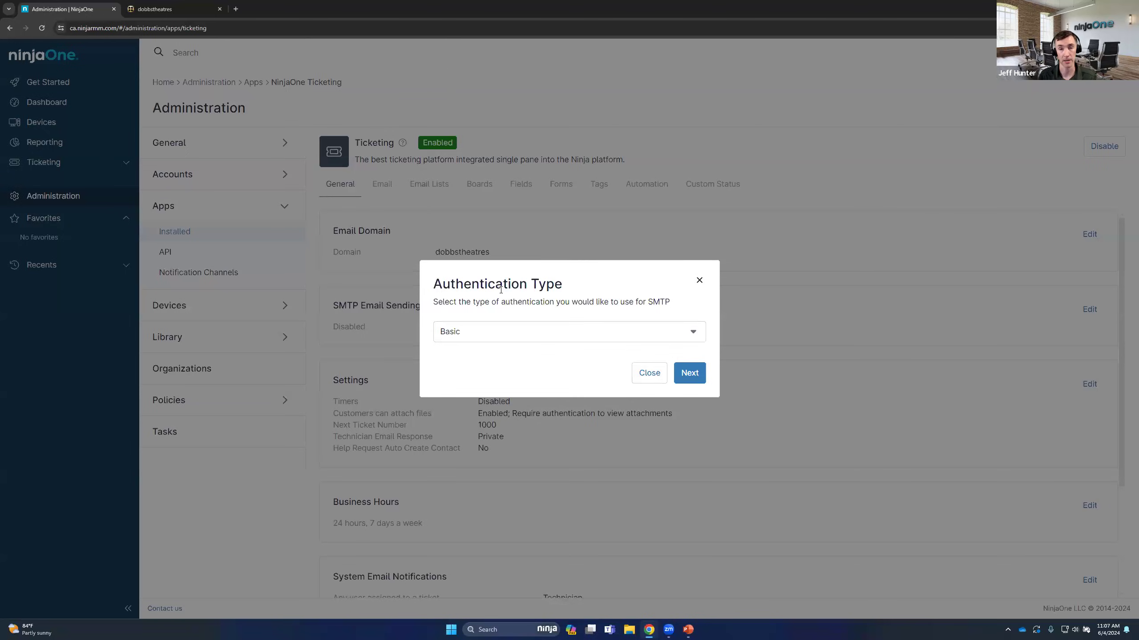
click(700, 280)
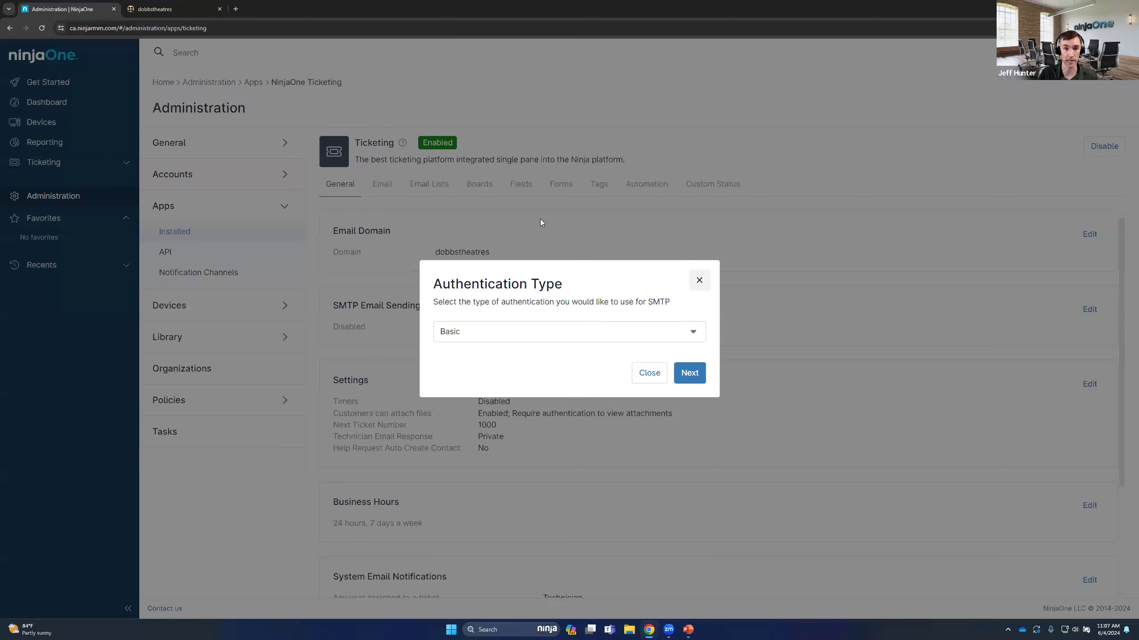
Read the information note on the default support email, and return to the general ticketing settings
click(381, 189)
mouse_move(396, 294)
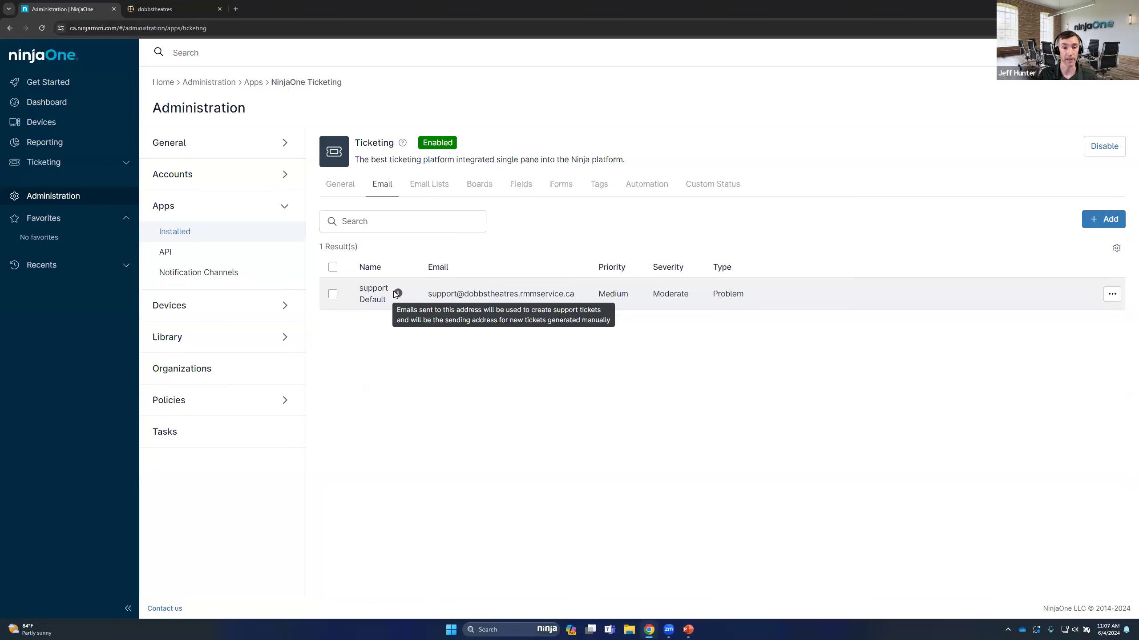
click(344, 182)
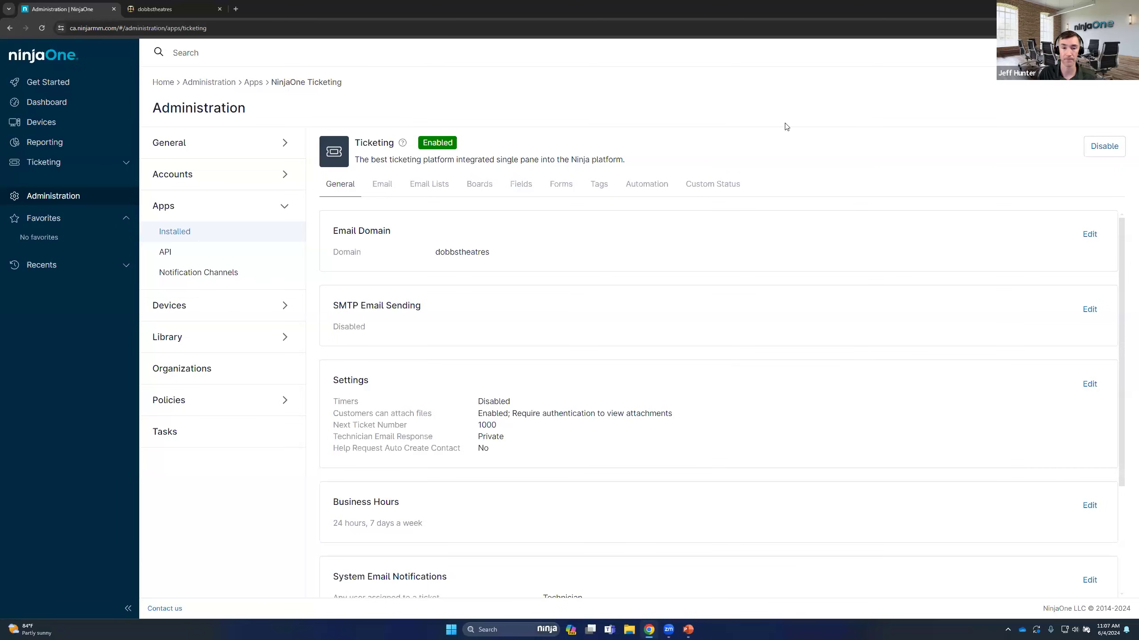
Review the Form, Type and Tags options in the default support email's settings, and close the dialog without saving
click(387, 199)
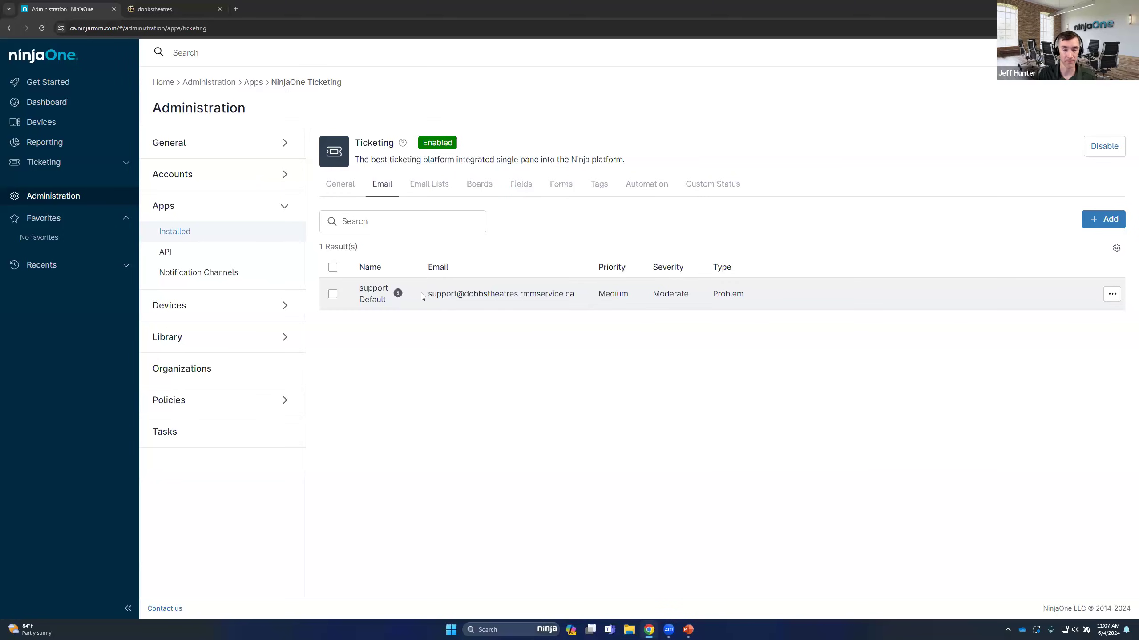
click(332, 294)
click(428, 246)
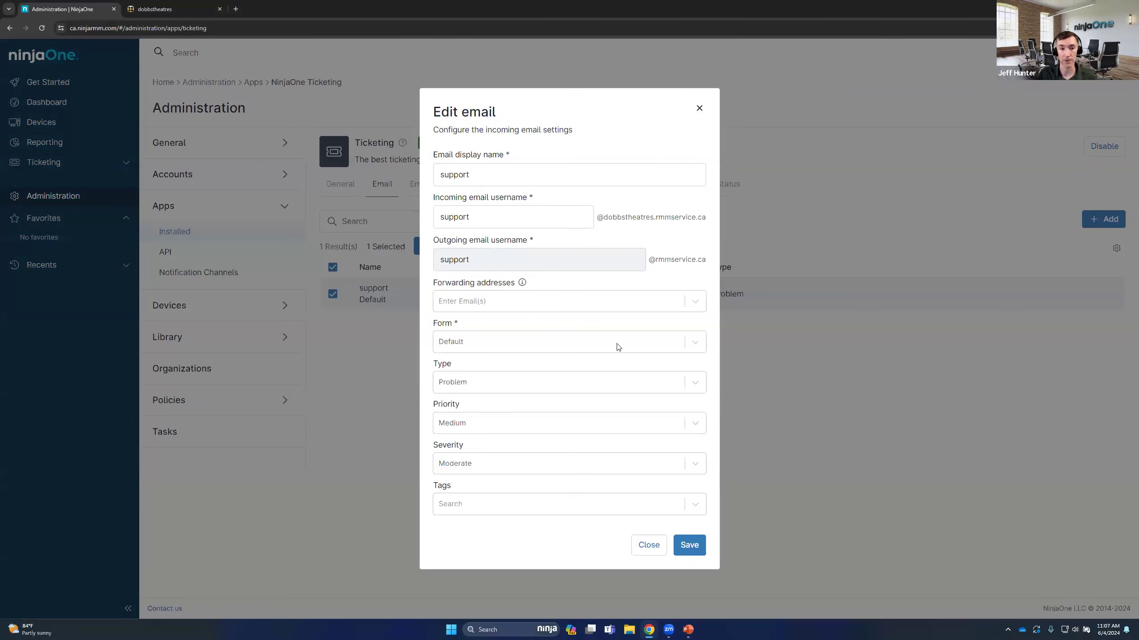
click(514, 346)
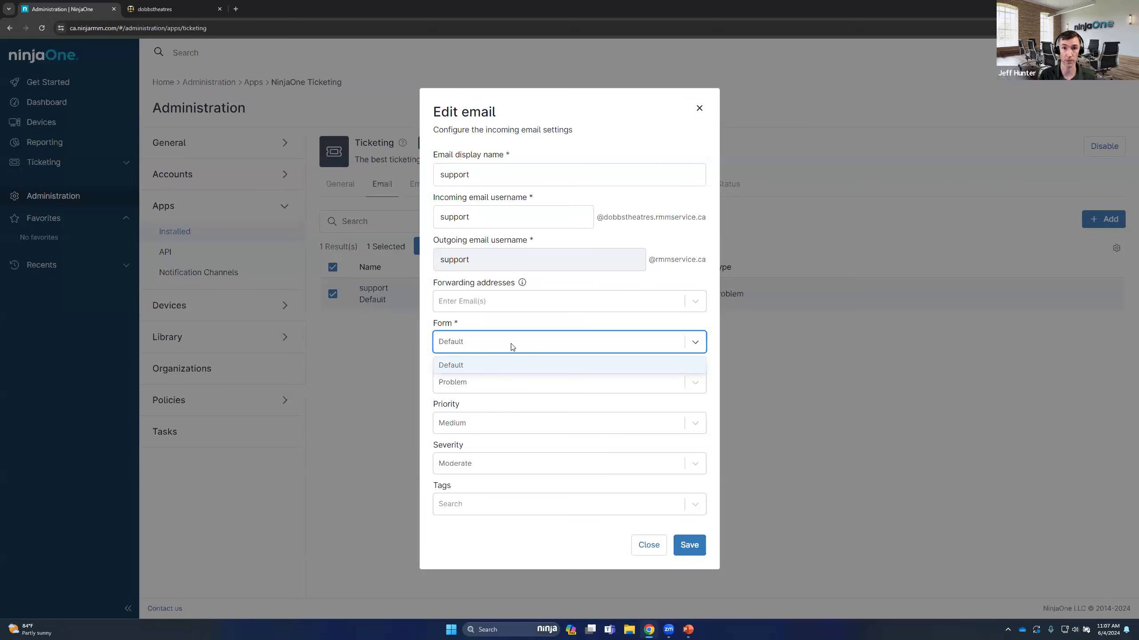
click(495, 334)
click(486, 384)
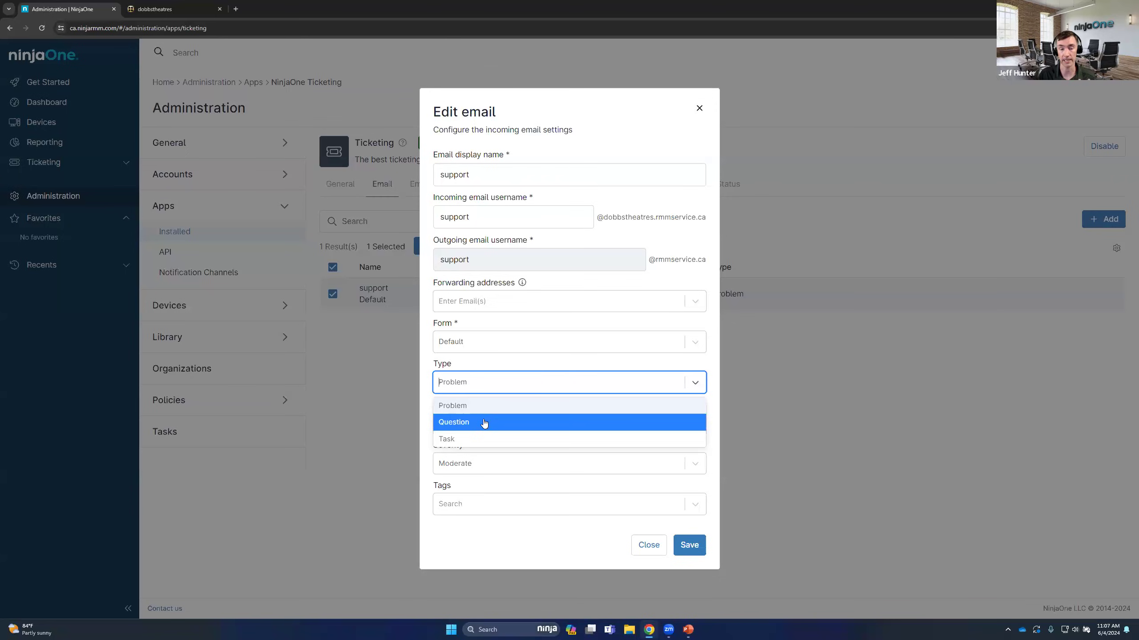
click(488, 364)
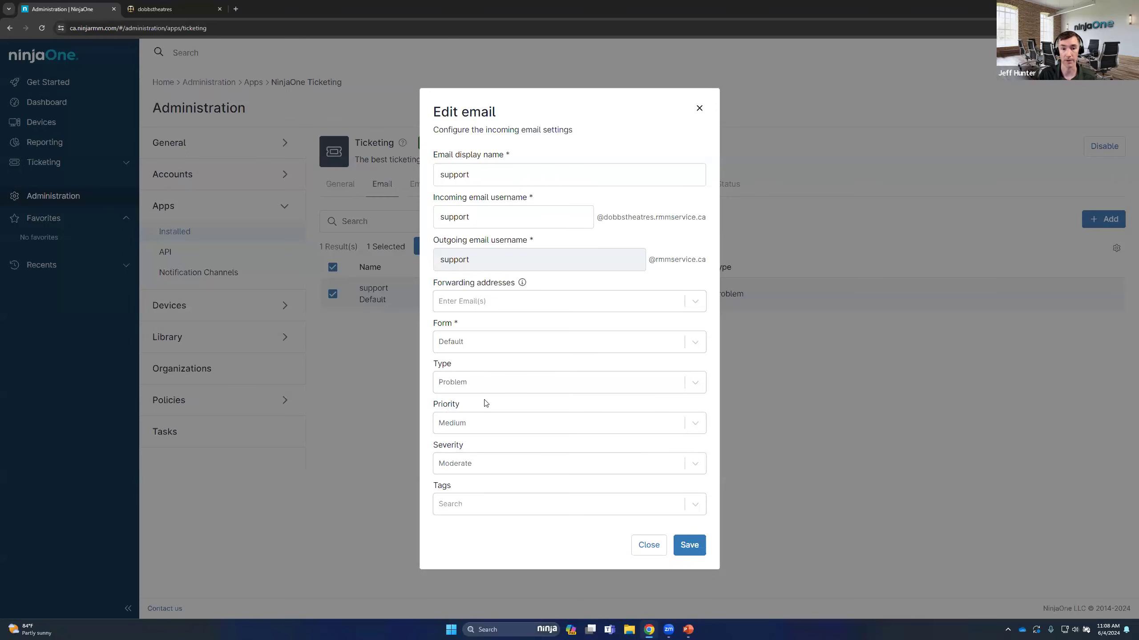
click(484, 500)
click(466, 525)
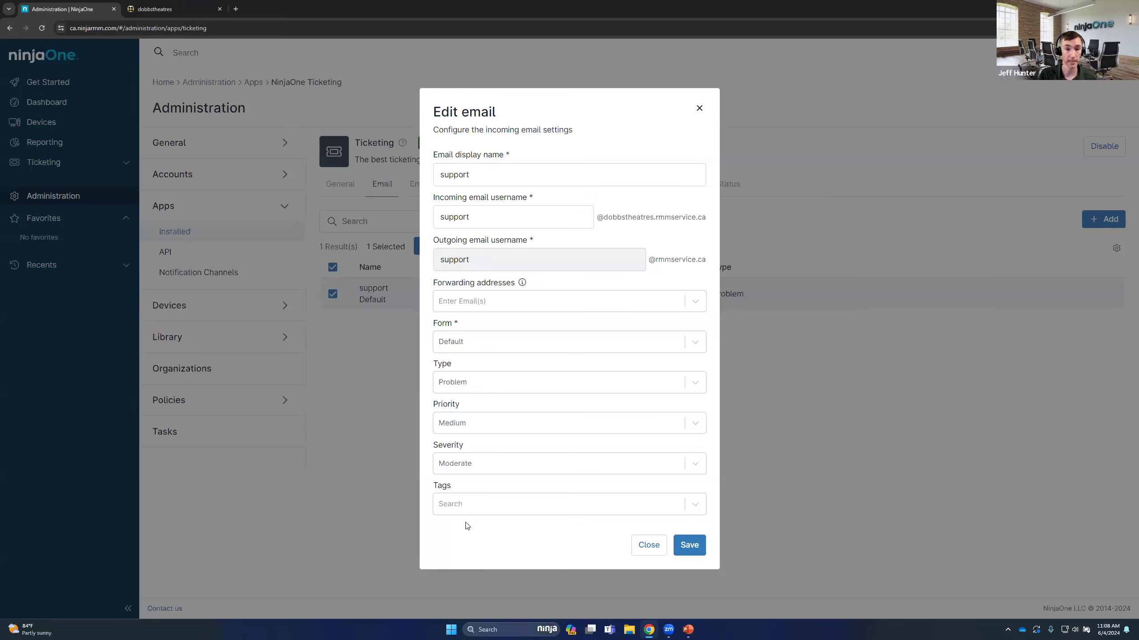
click(699, 108)
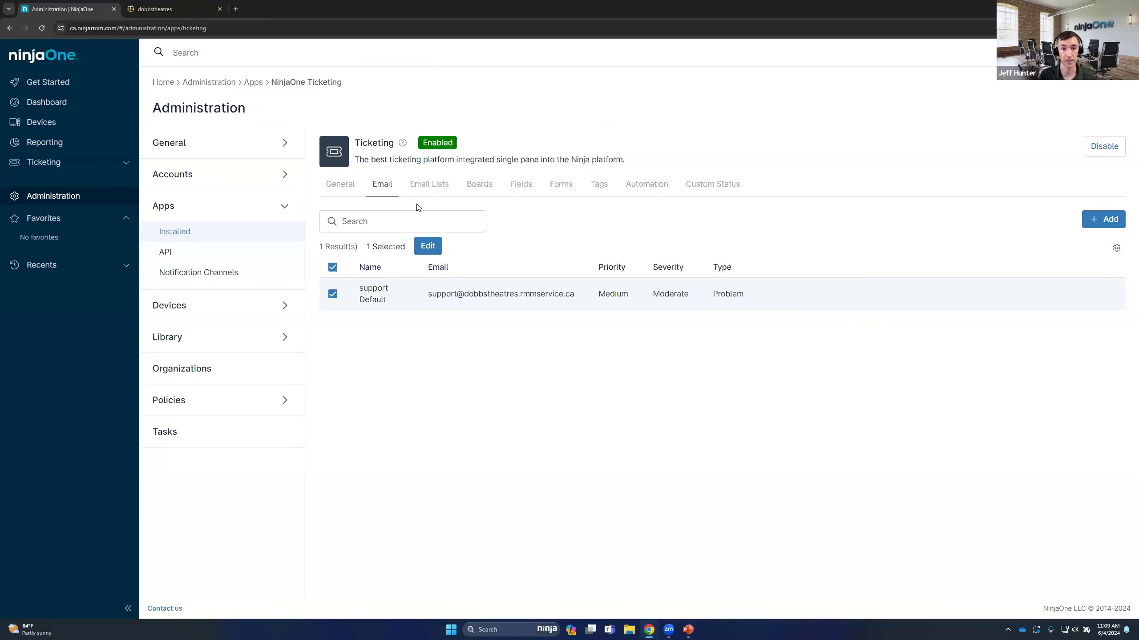
Highlight the default support email address, and view the Pending Emails queue of the ticketing module
triple_click(558, 291)
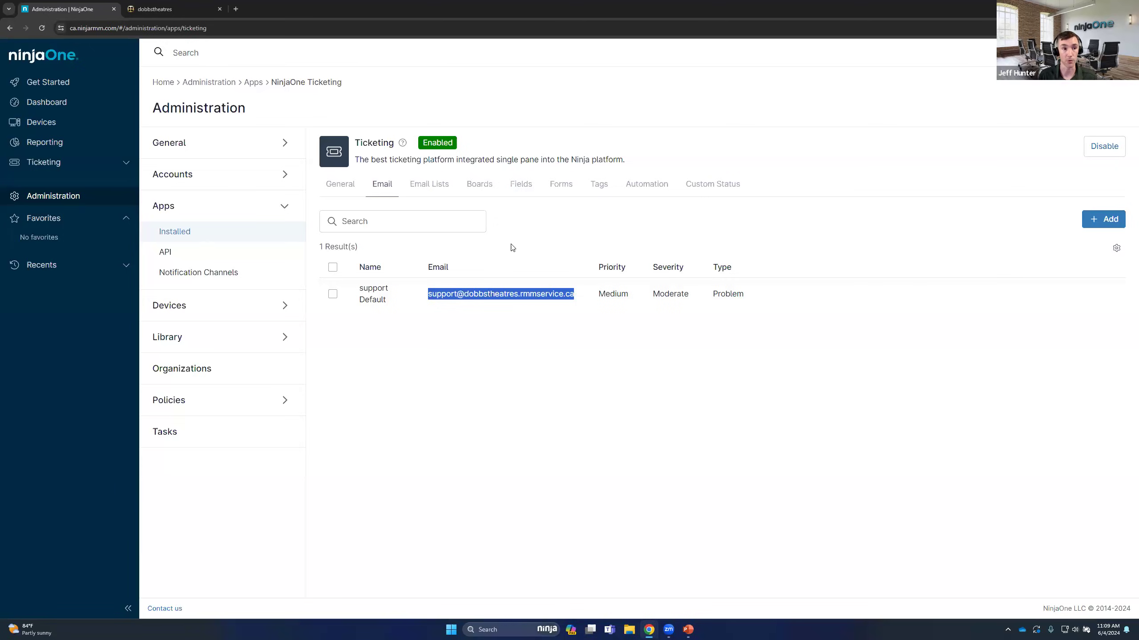
click(126, 165)
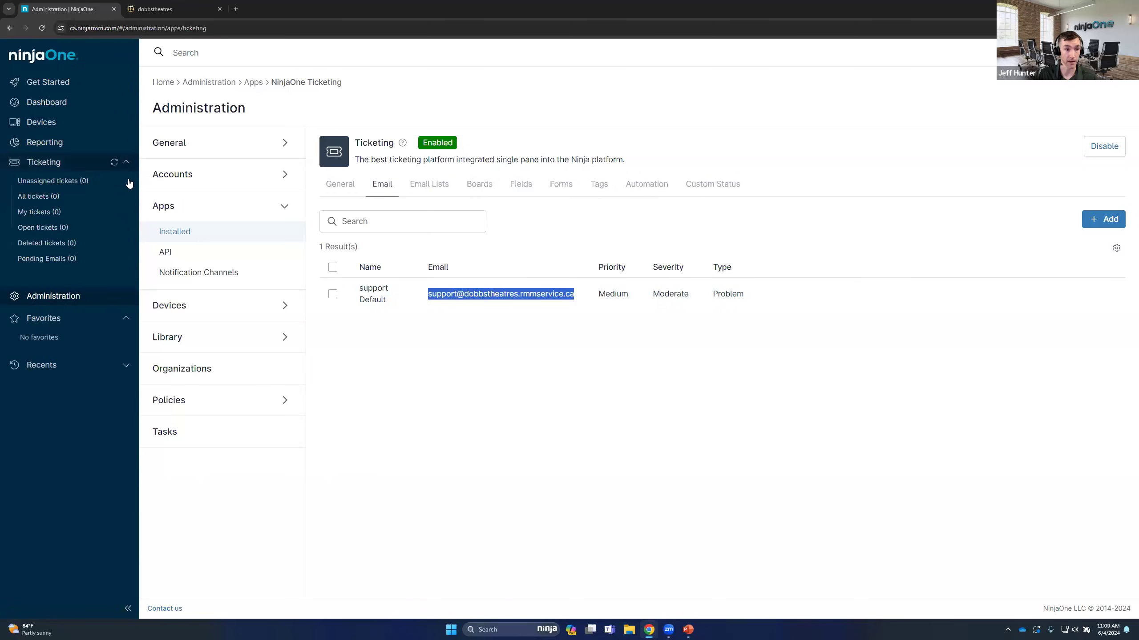
click(57, 262)
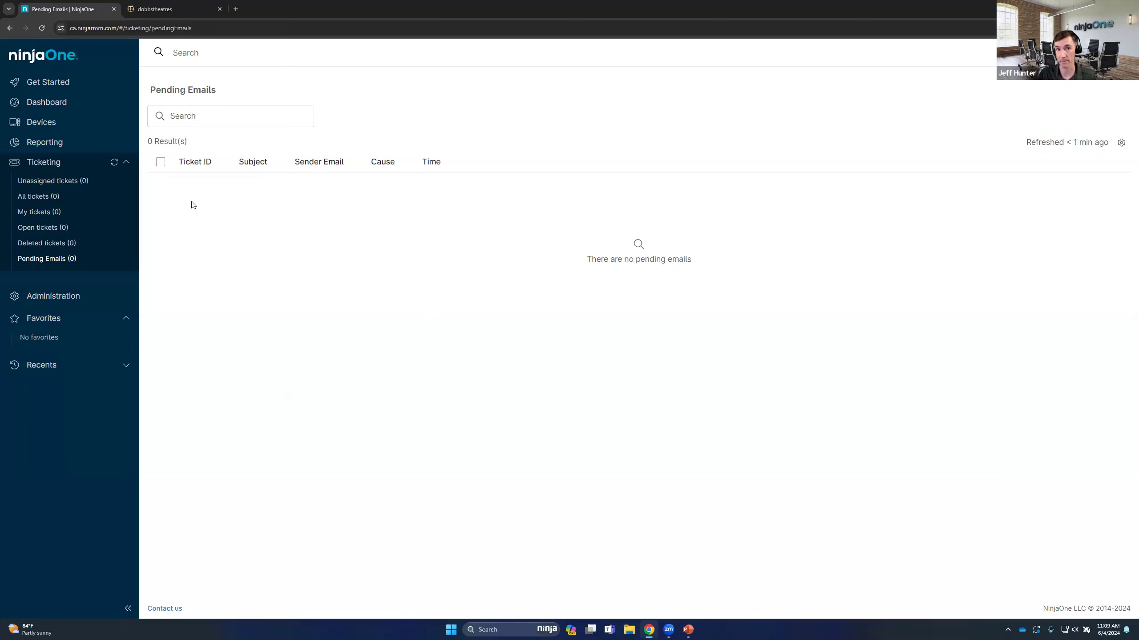
Open the ticketing Email Lists in Administration, start a new allowlist item, and review its available types without changing Domain
click(65, 300)
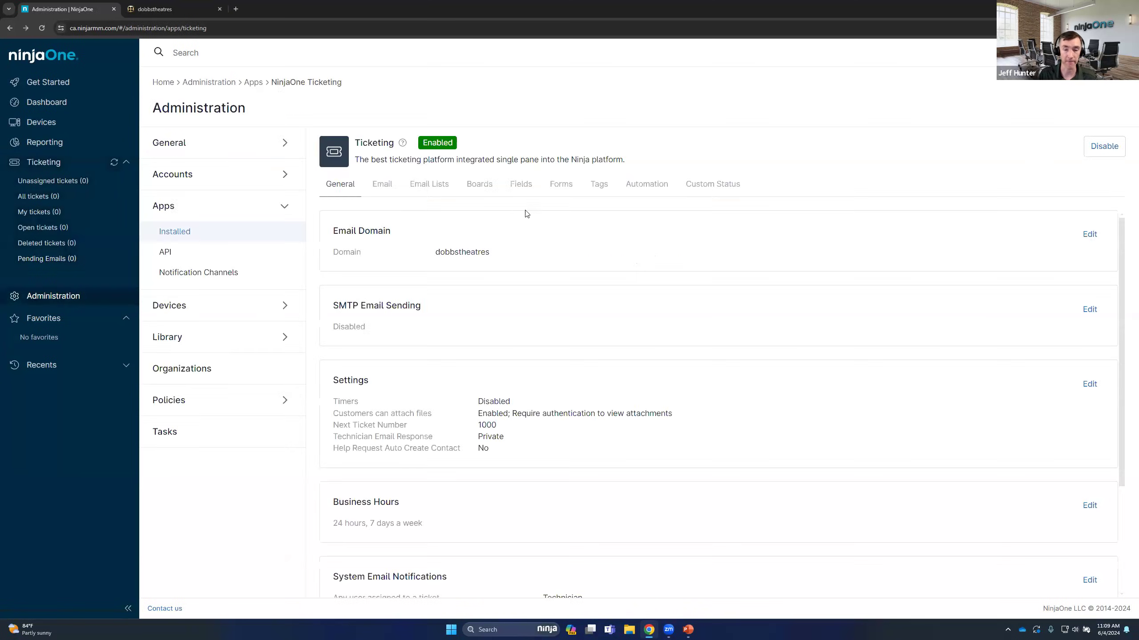
click(437, 193)
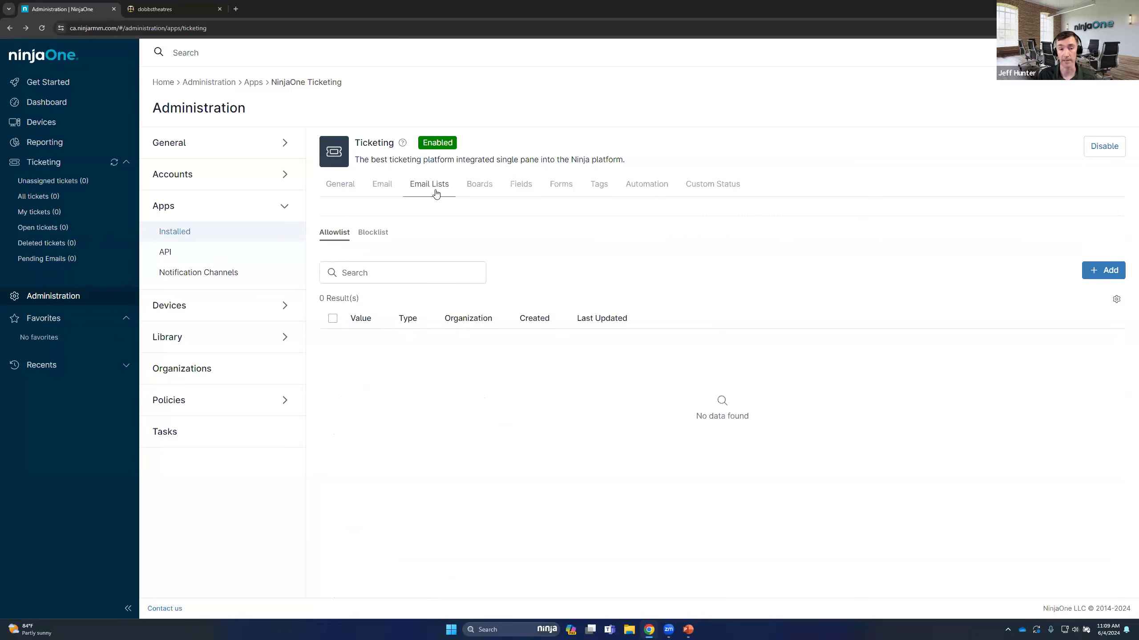
click(1102, 270)
click(499, 295)
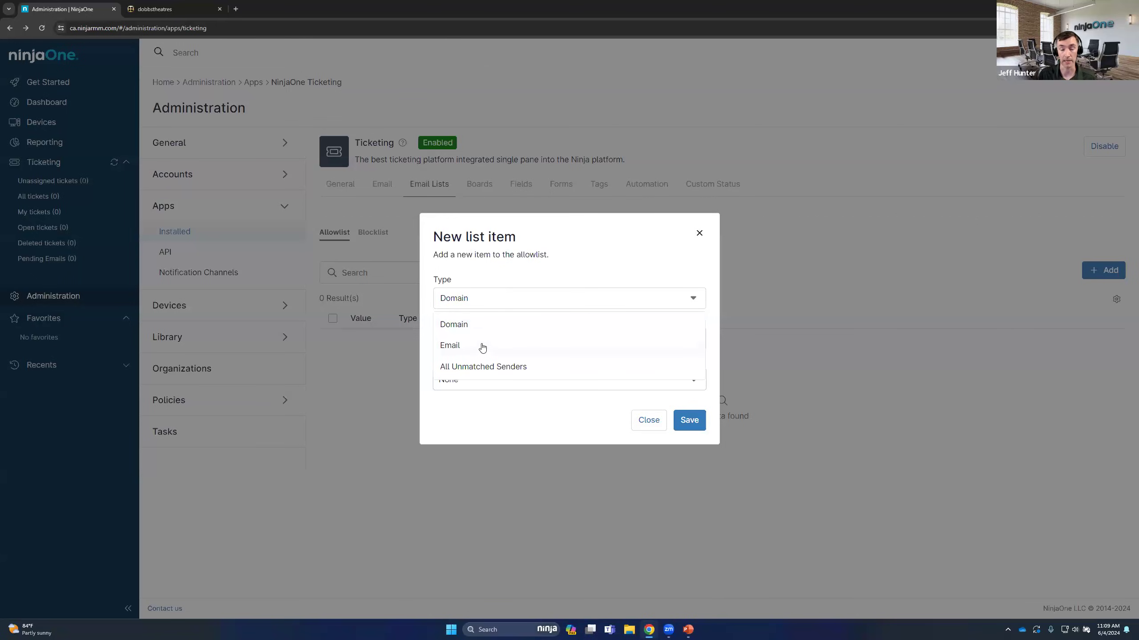
click(498, 258)
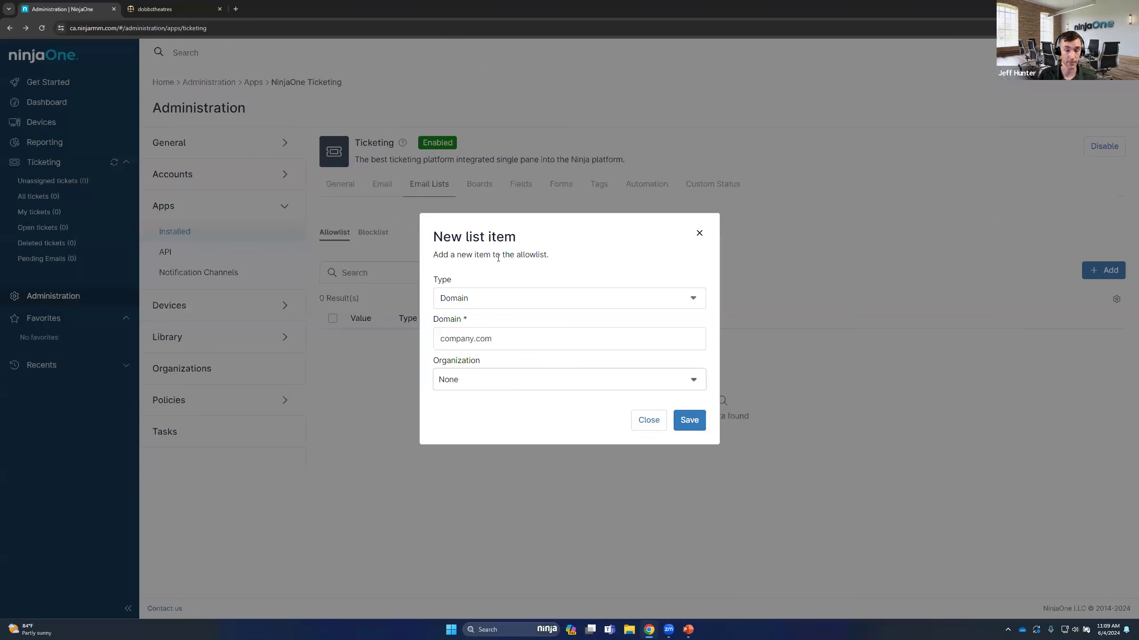
Enter dobbstheatres.com as the allowlist domain, preview the All Unmatched Senders type, and set the type back to Domain
click(482, 343)
text(dobbstheatres.com)
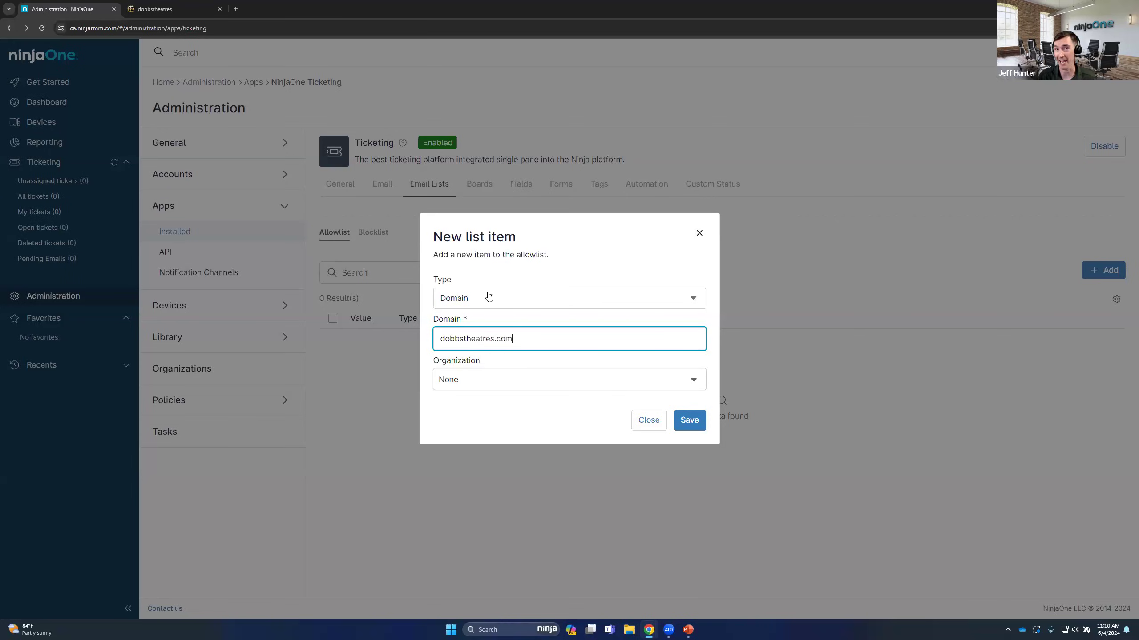
click(510, 302)
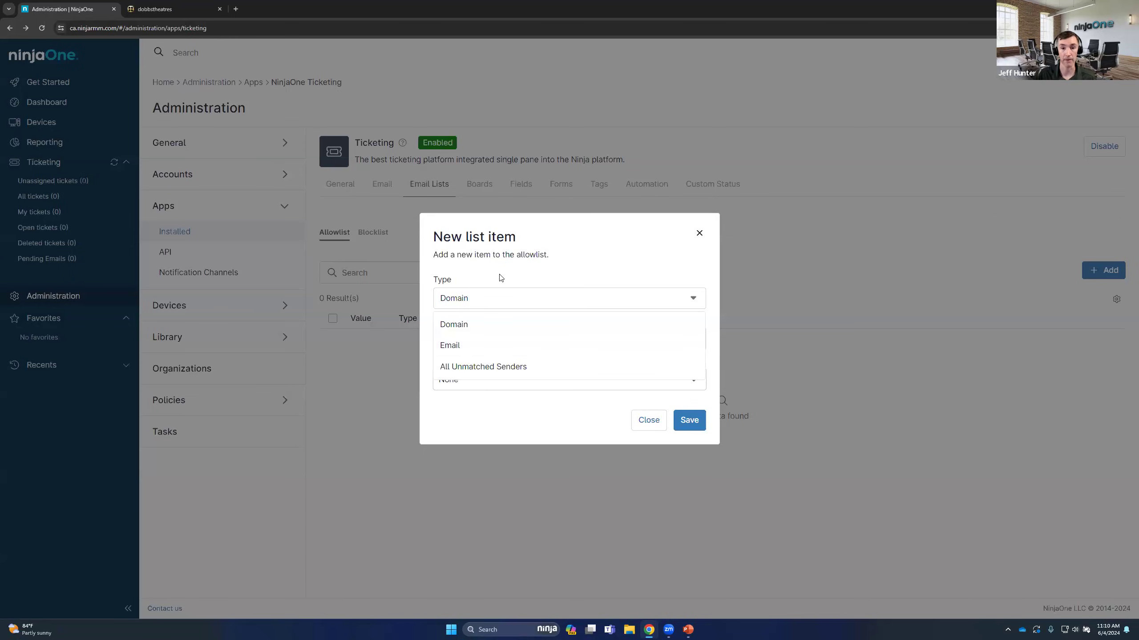
click(500, 366)
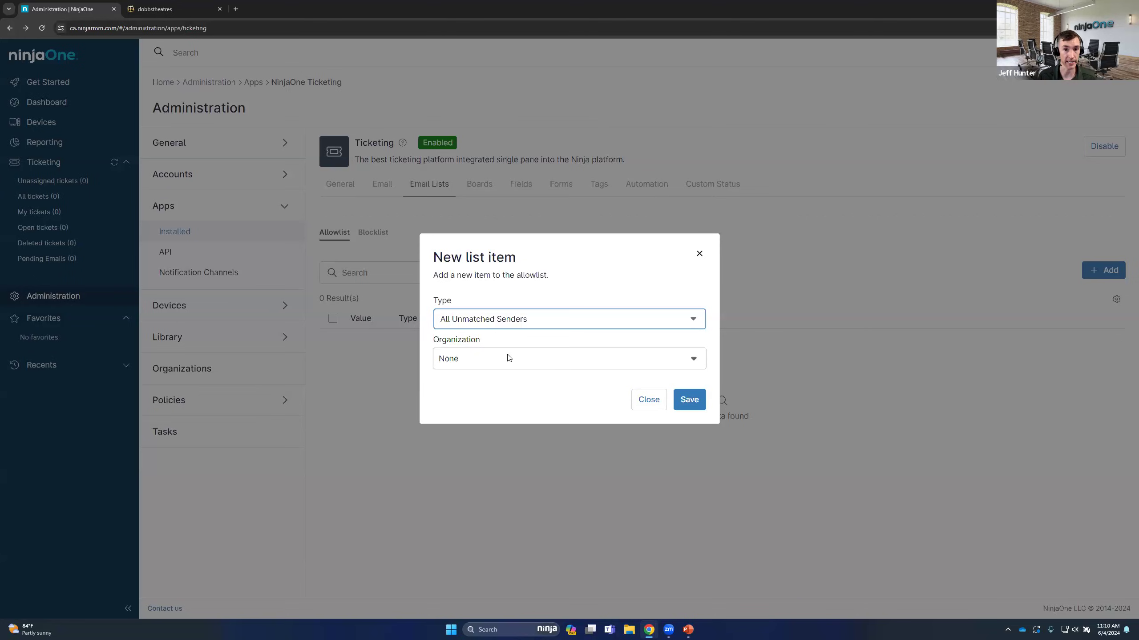
click(489, 326)
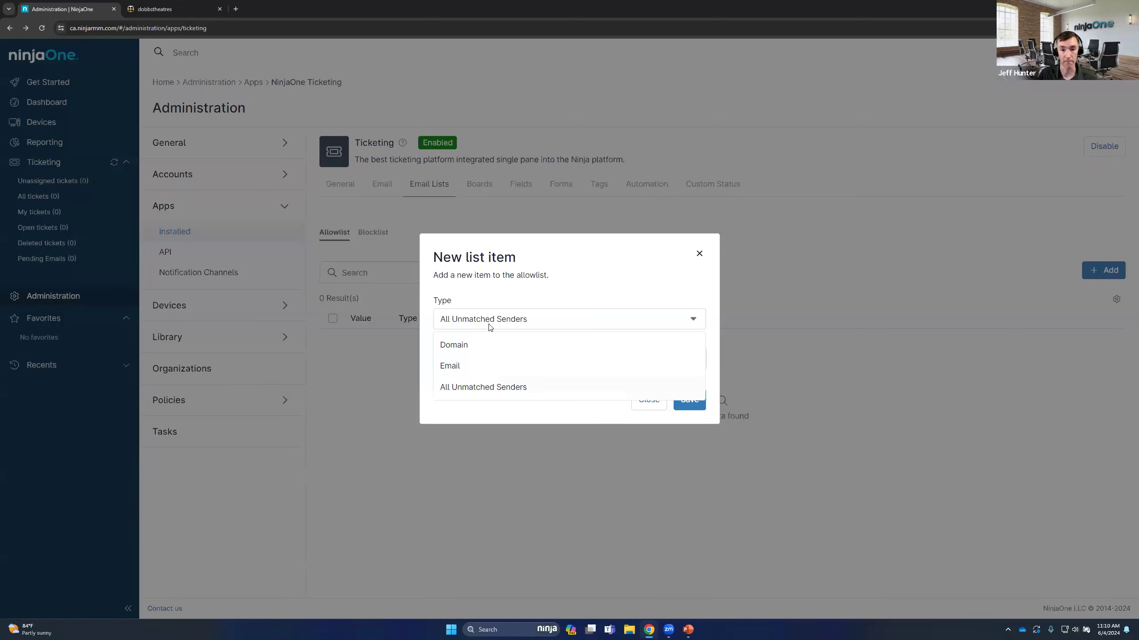
click(485, 341)
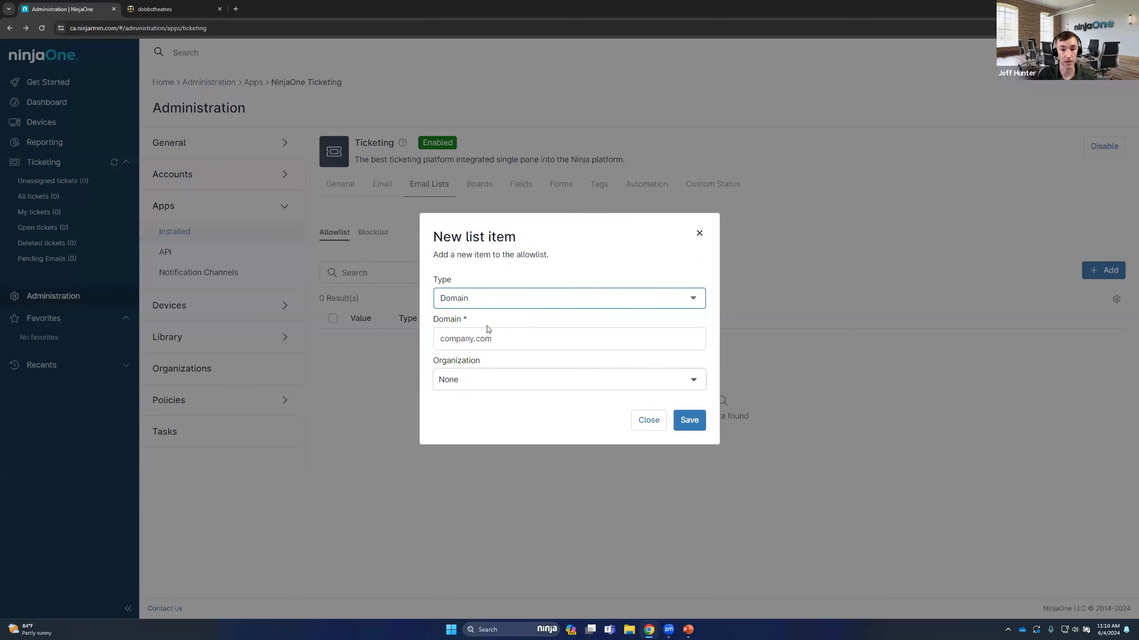
Enter dobbstheatres.com as the domain of the new allowlist item and save it with no organization
click(494, 336)
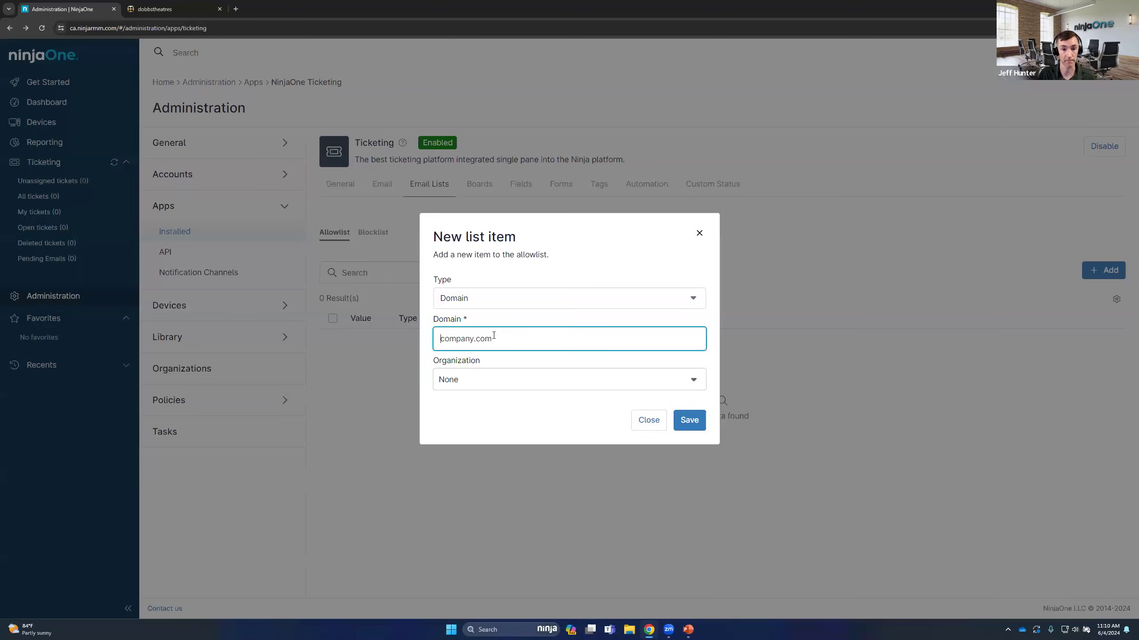
text(dobbs)
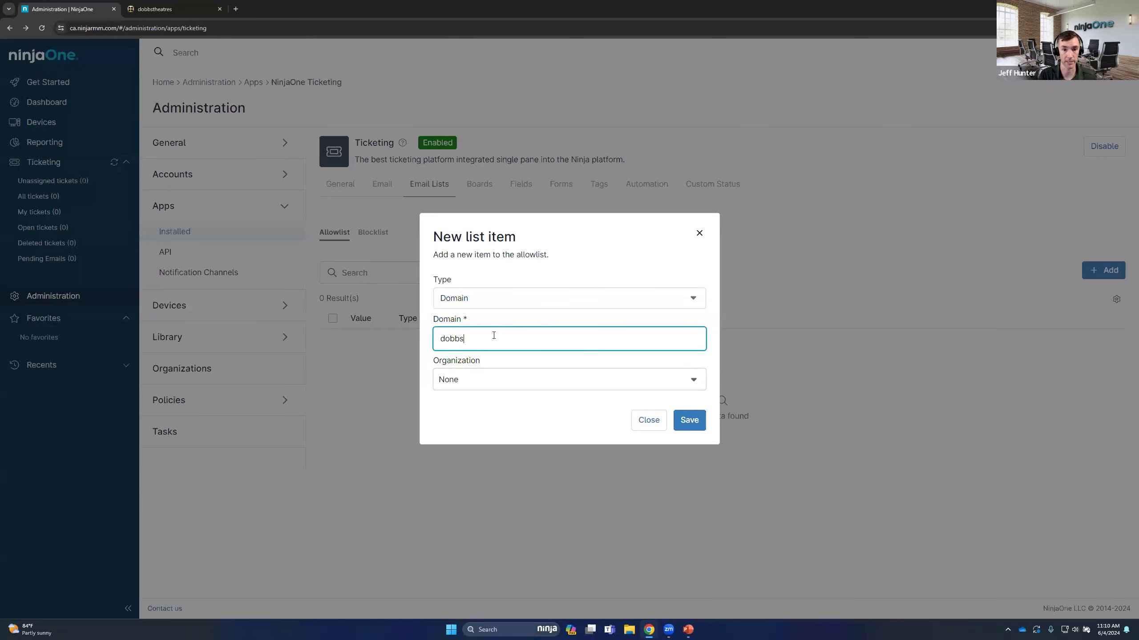
text(theatres.com)
click(685, 420)
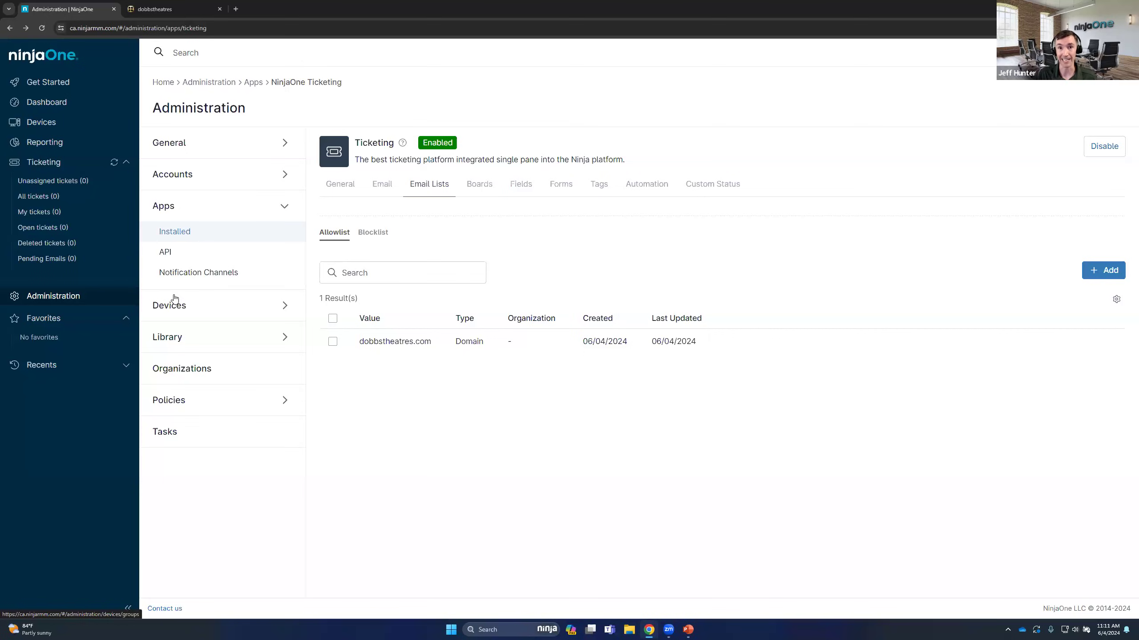
View the End Users list and the Technician Roles list in the account administration
click(182, 185)
click(207, 282)
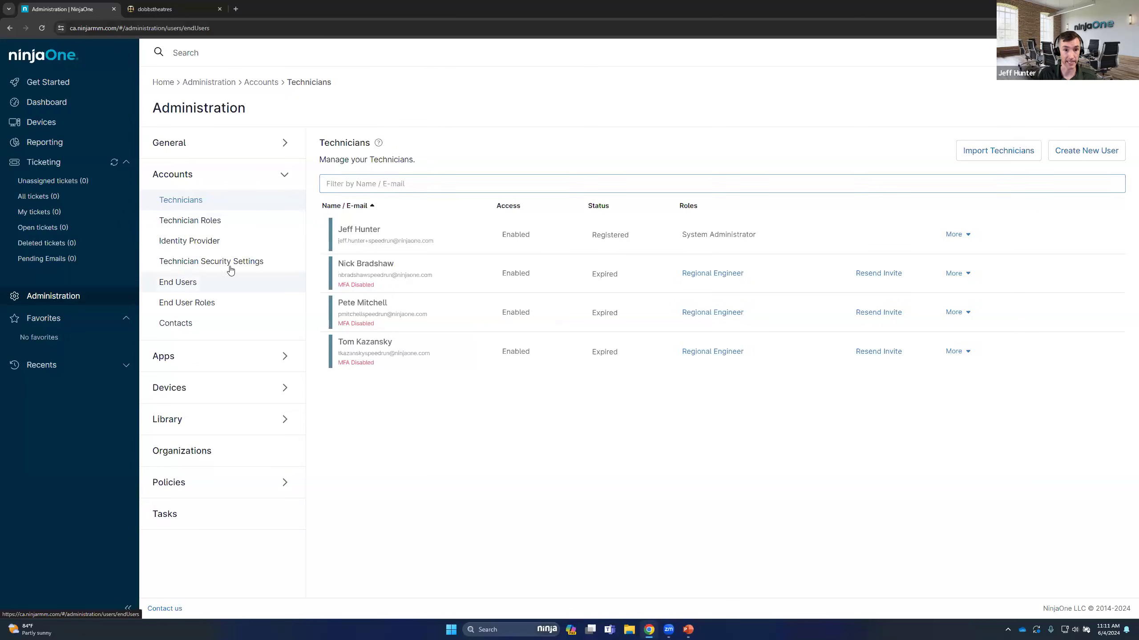
click(188, 216)
Look at the Devices page of the dobbstheatres end-user portal, and return to the NinjaOne console's dashboard
click(178, 4)
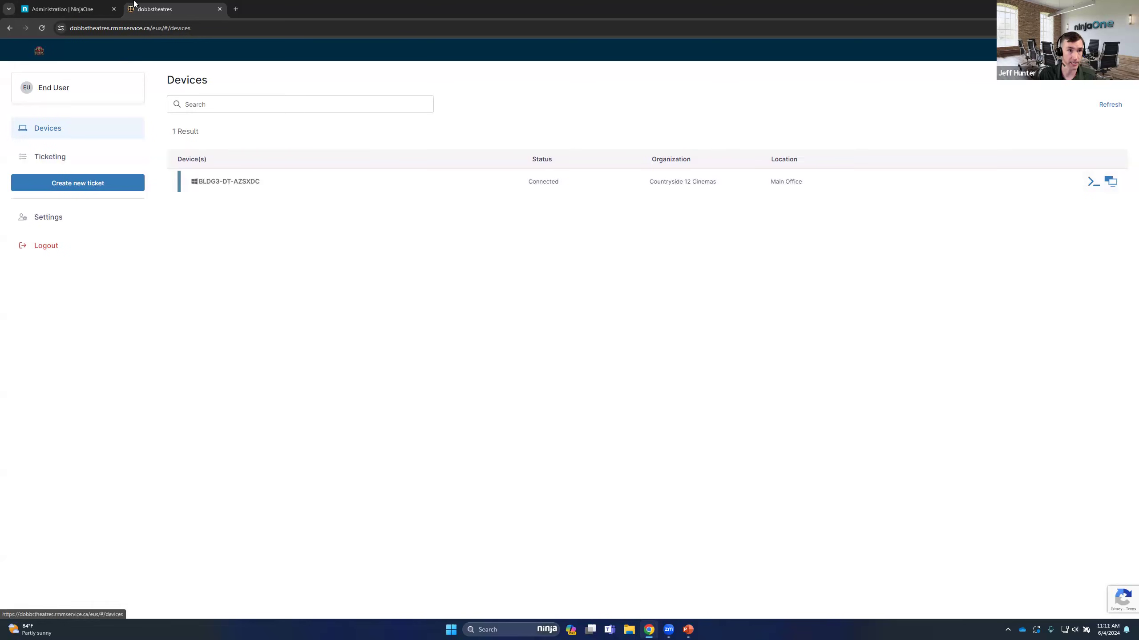
click(50, 9)
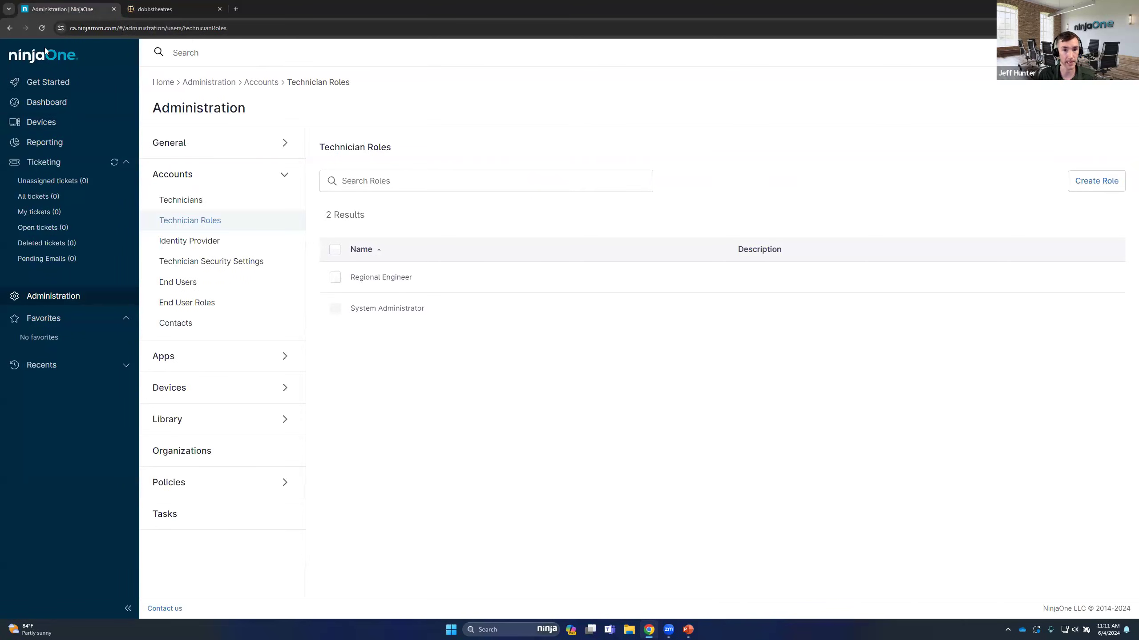
click(52, 60)
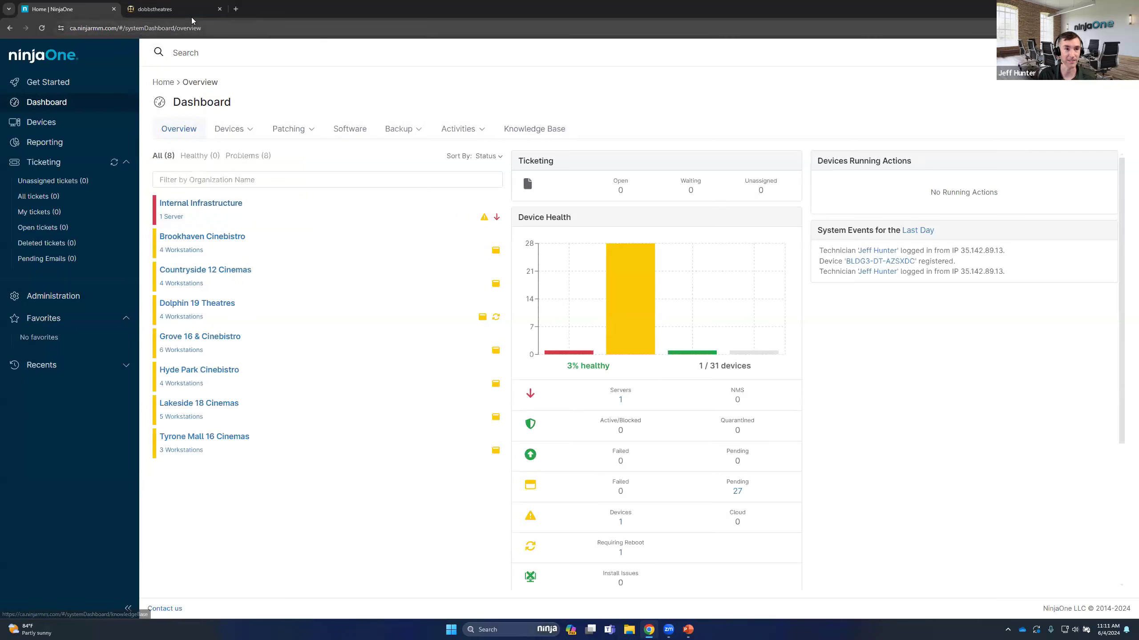
In the end-user portal, start a new ticket and examine its Subject, Description, Severity, CC and Form fields without filling them in
click(174, 5)
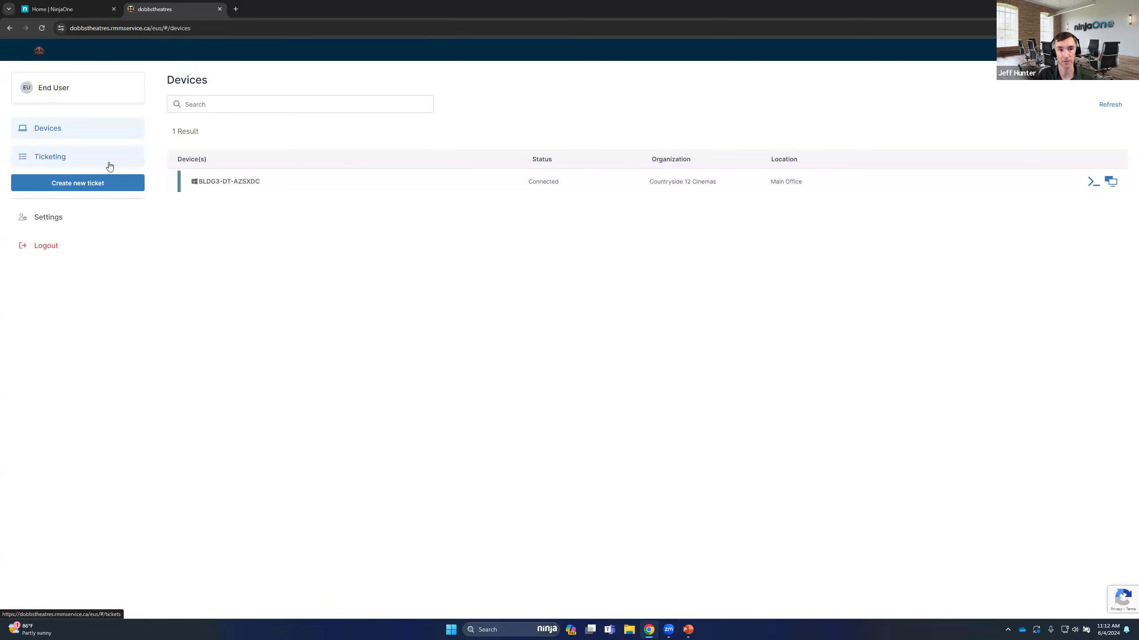
click(88, 181)
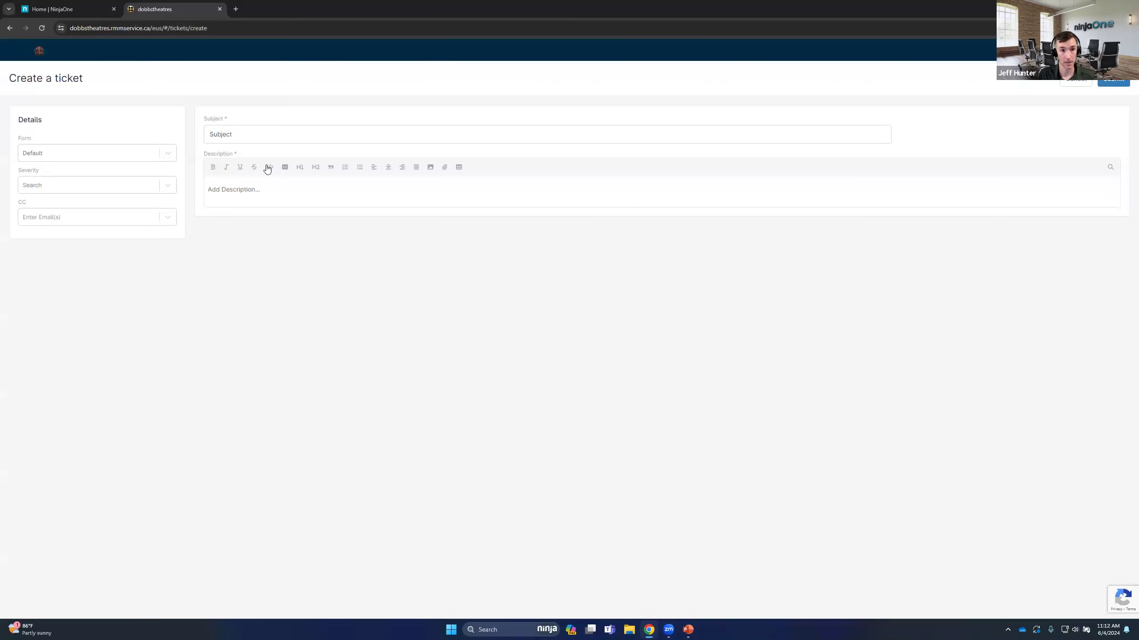
click(265, 135)
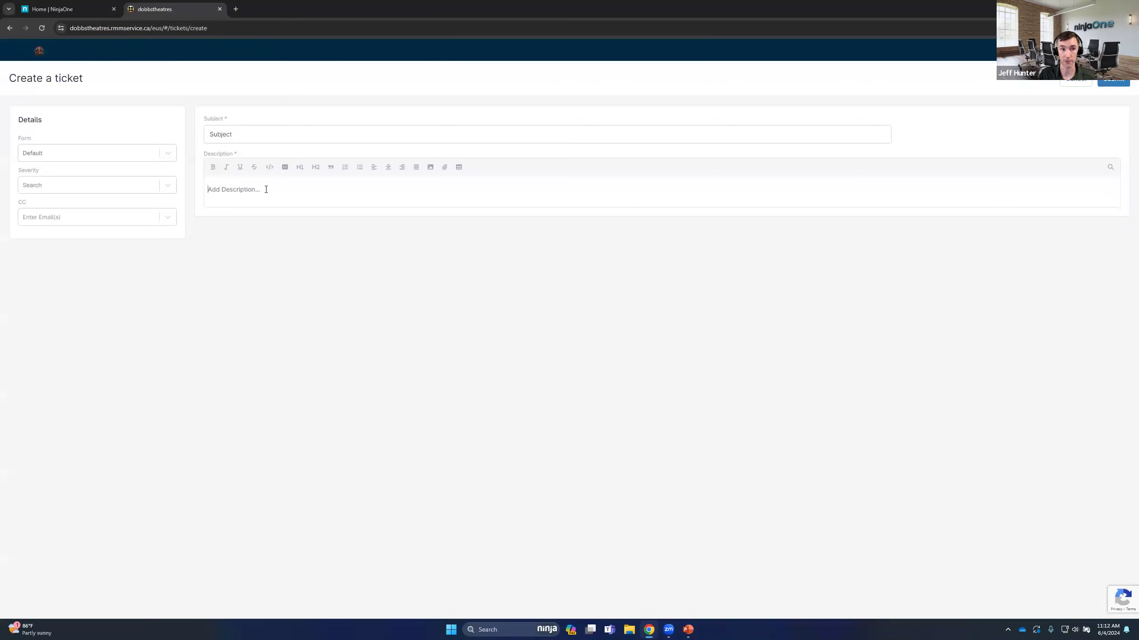
click(154, 189)
click(108, 173)
click(94, 219)
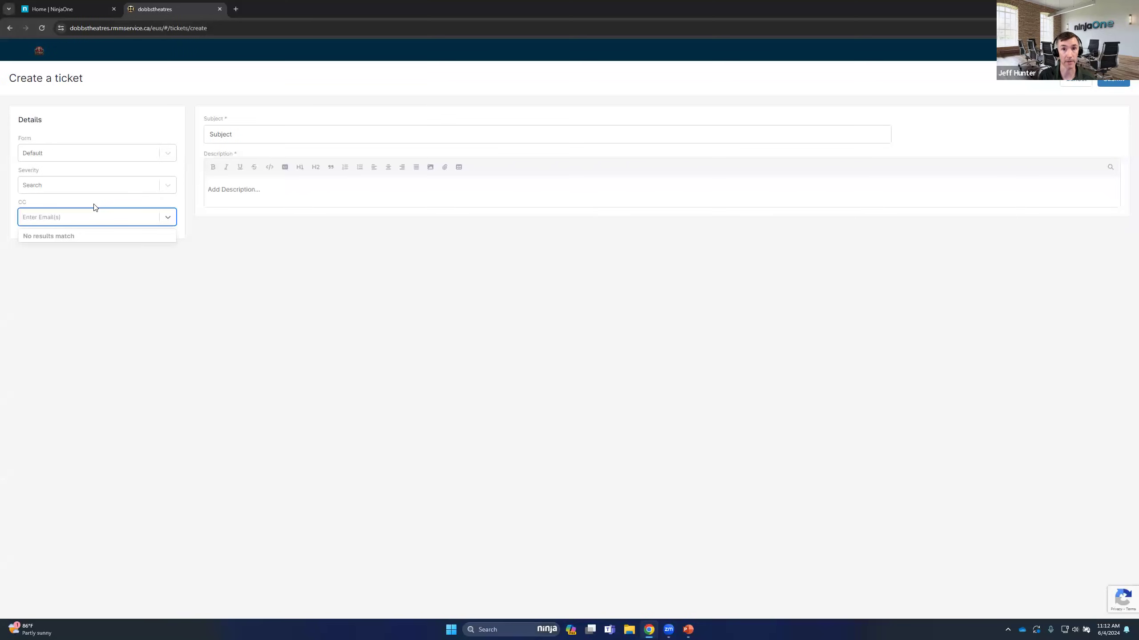
click(112, 131)
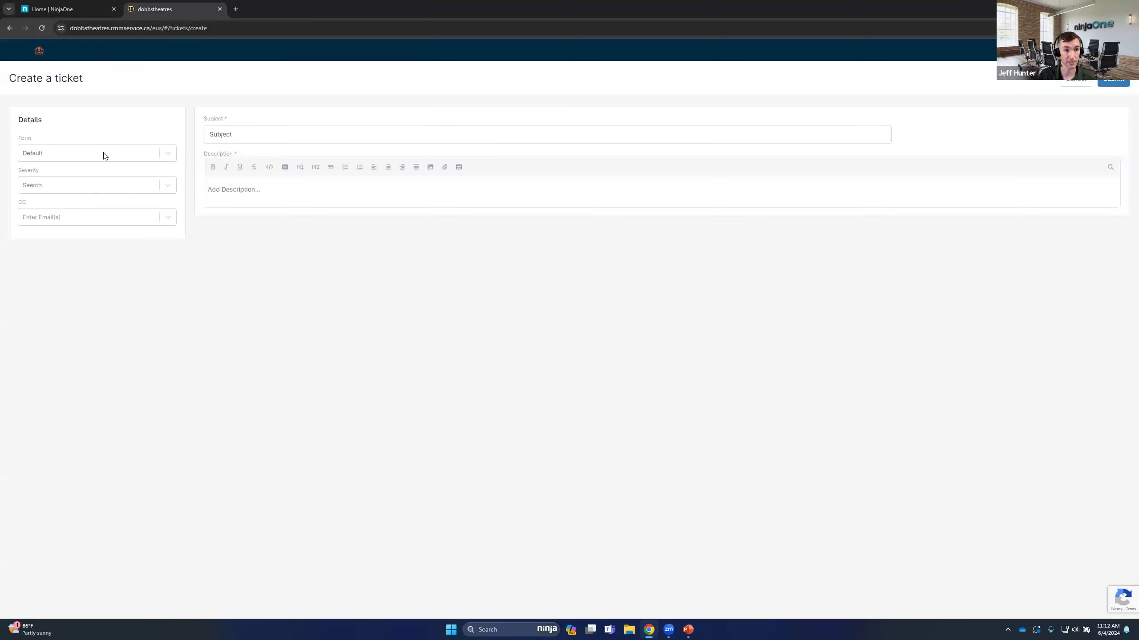
click(104, 156)
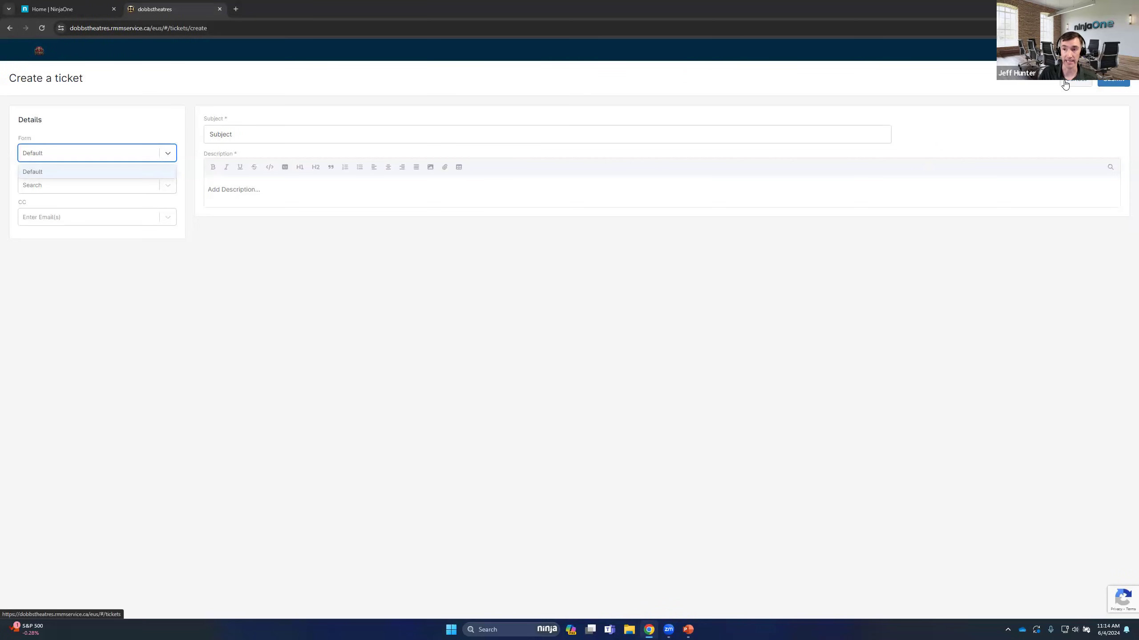
In the NinjaOne console, open device BLDG3-DT-AZSXDC of Countryside 12 Cinemas and start a Ninja Remote session to it
click(82, 7)
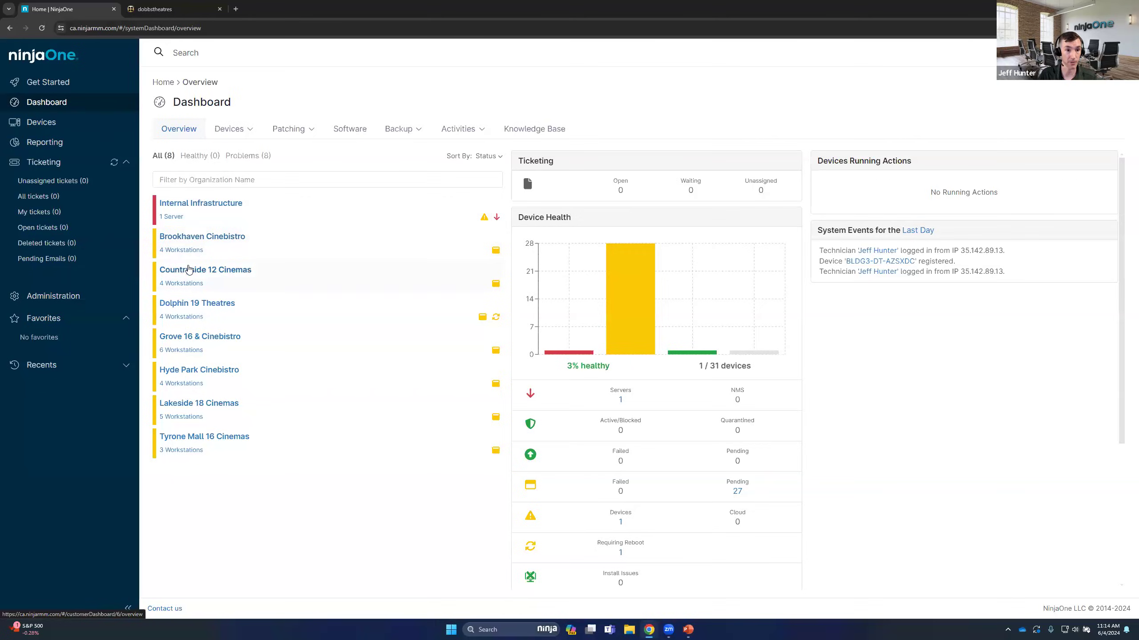
click(191, 269)
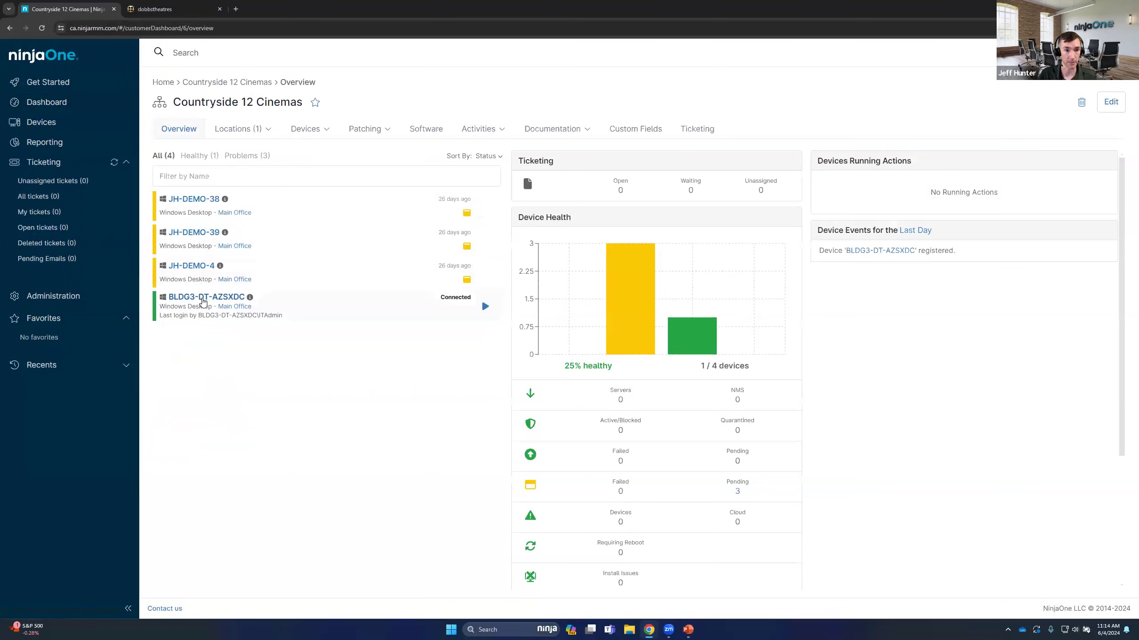
click(205, 298)
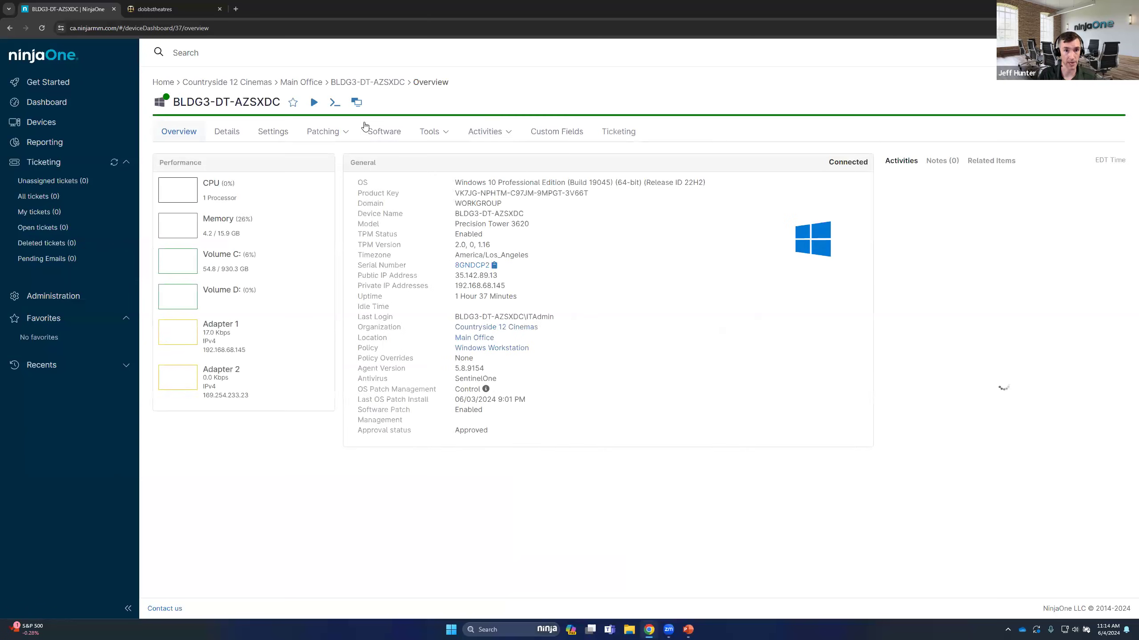
click(356, 102)
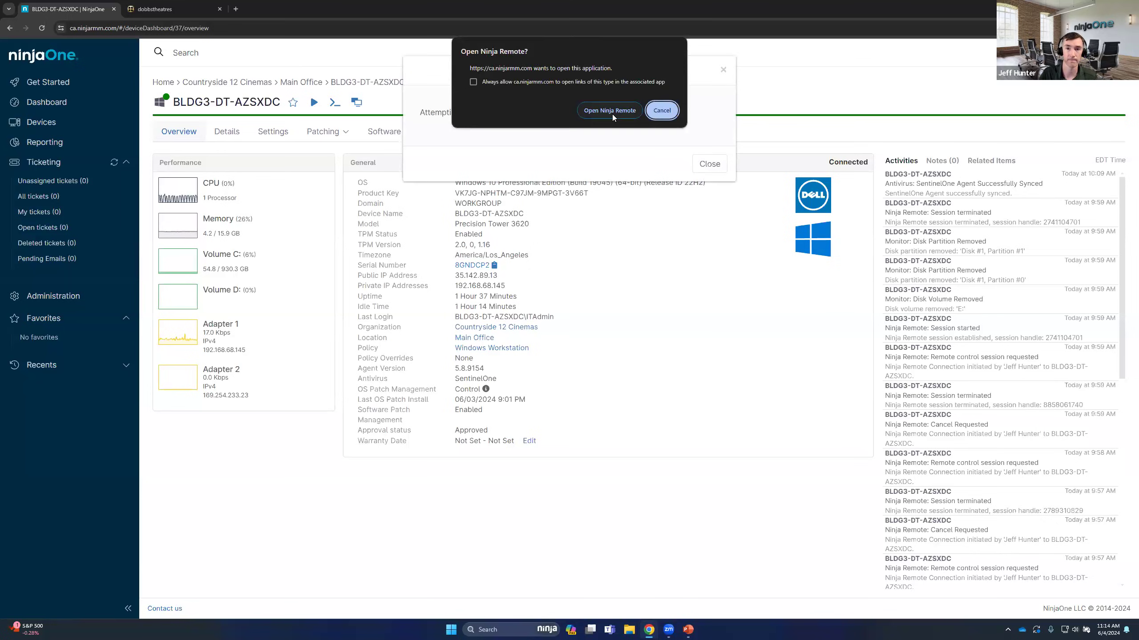
click(611, 112)
click(709, 164)
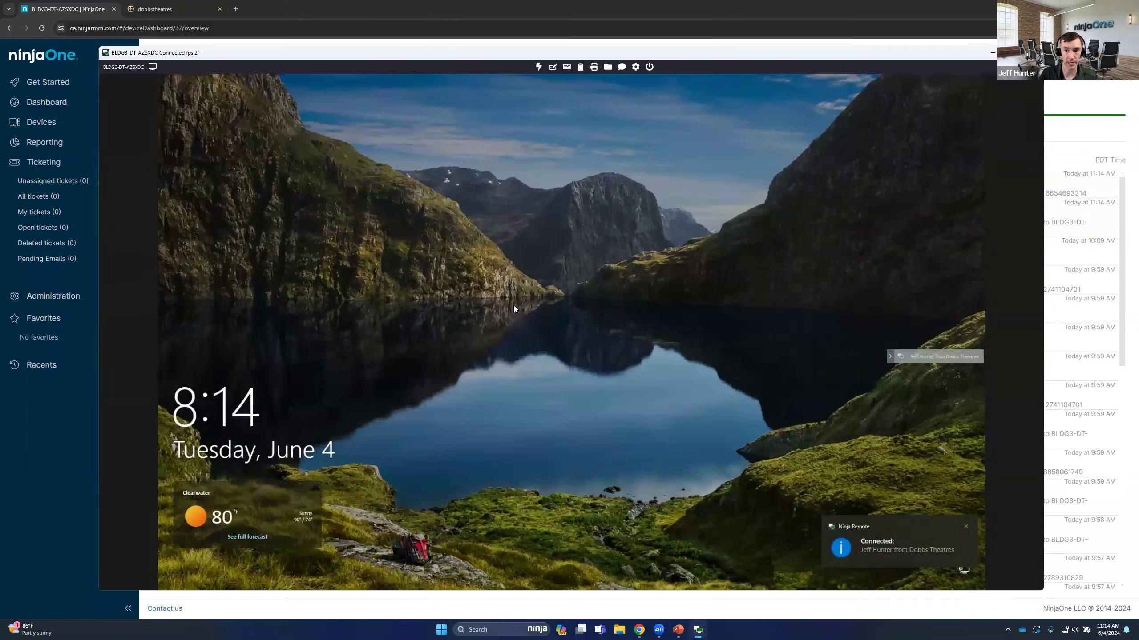
Unlock the remote computer and sign in to the ITAdmin account with the account password
click(514, 307)
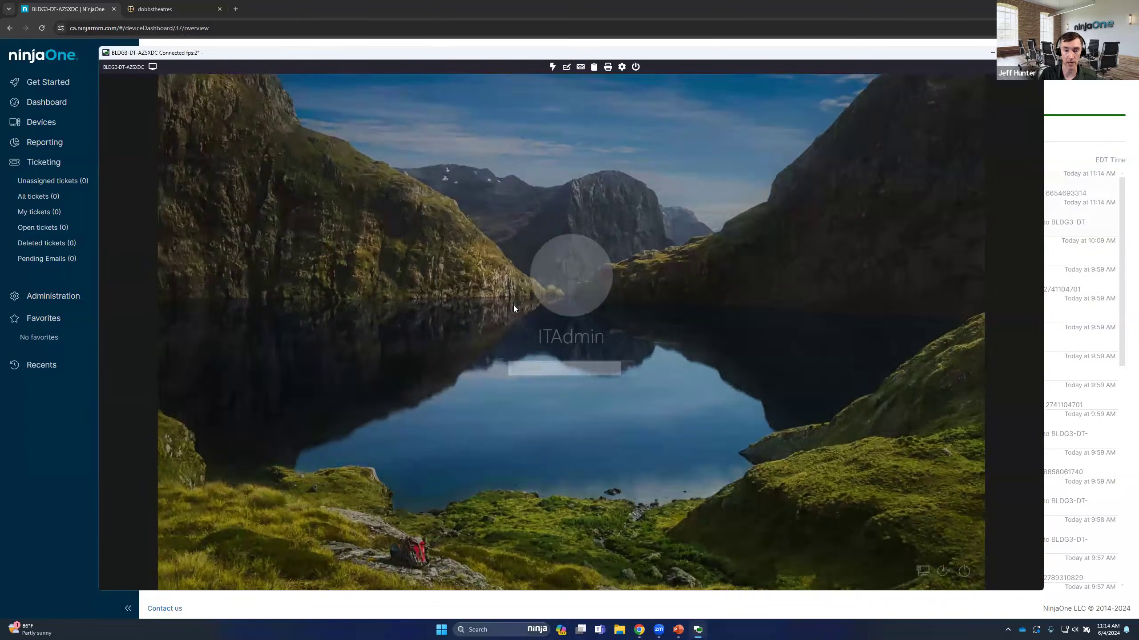
text(••••••••)
key(Return)
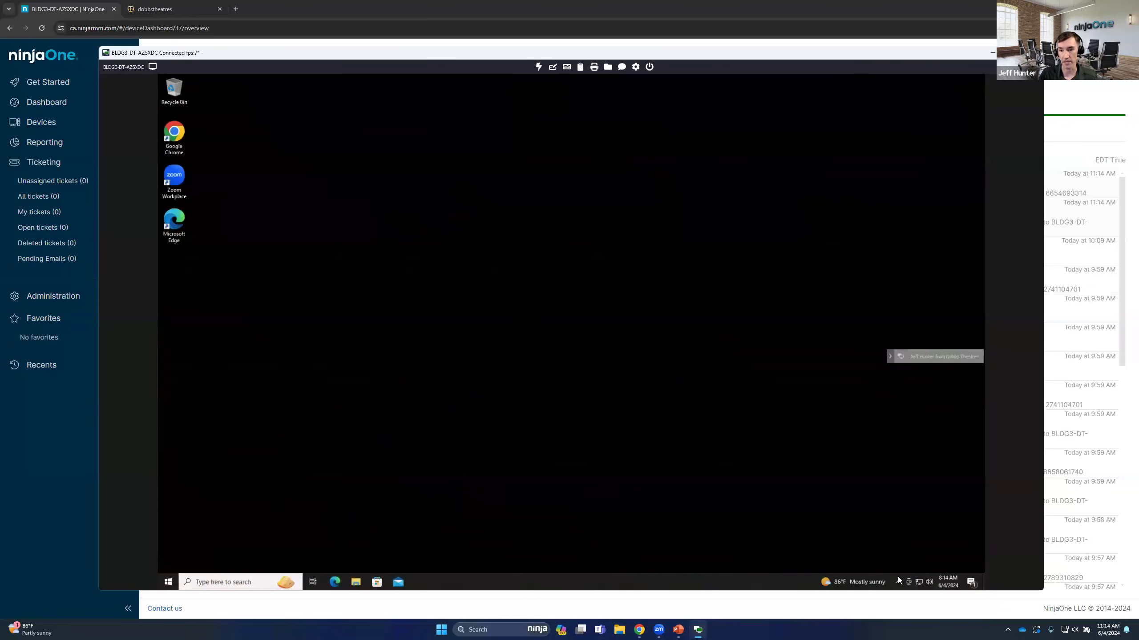
View the branded system tray agent's options on the remote computer, and read and close its About information
click(897, 581)
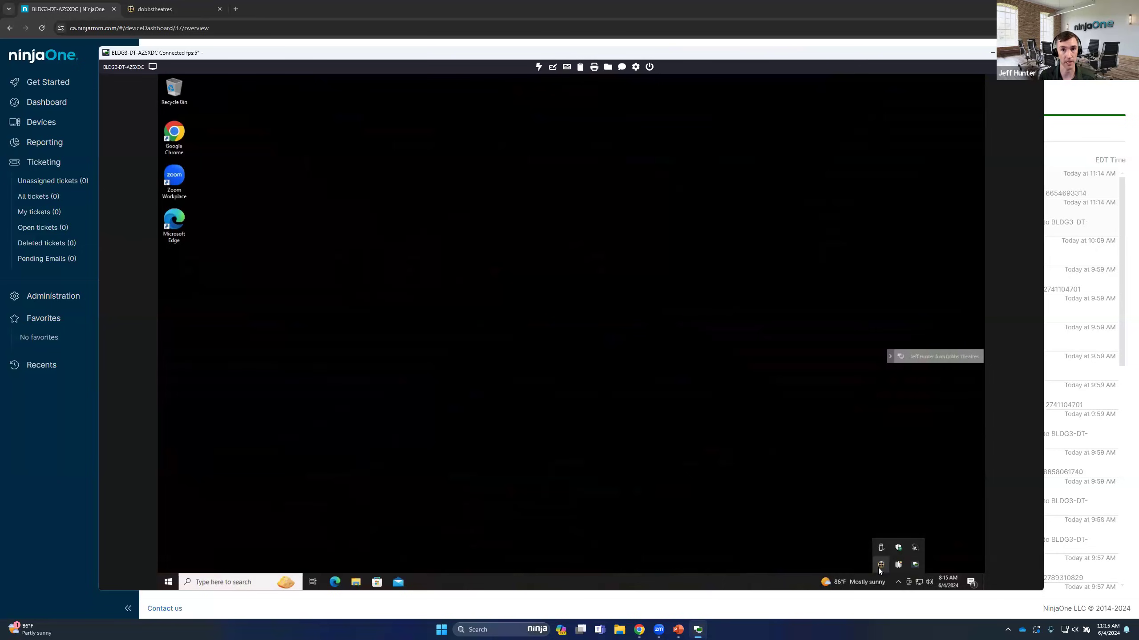
right_click(879, 566)
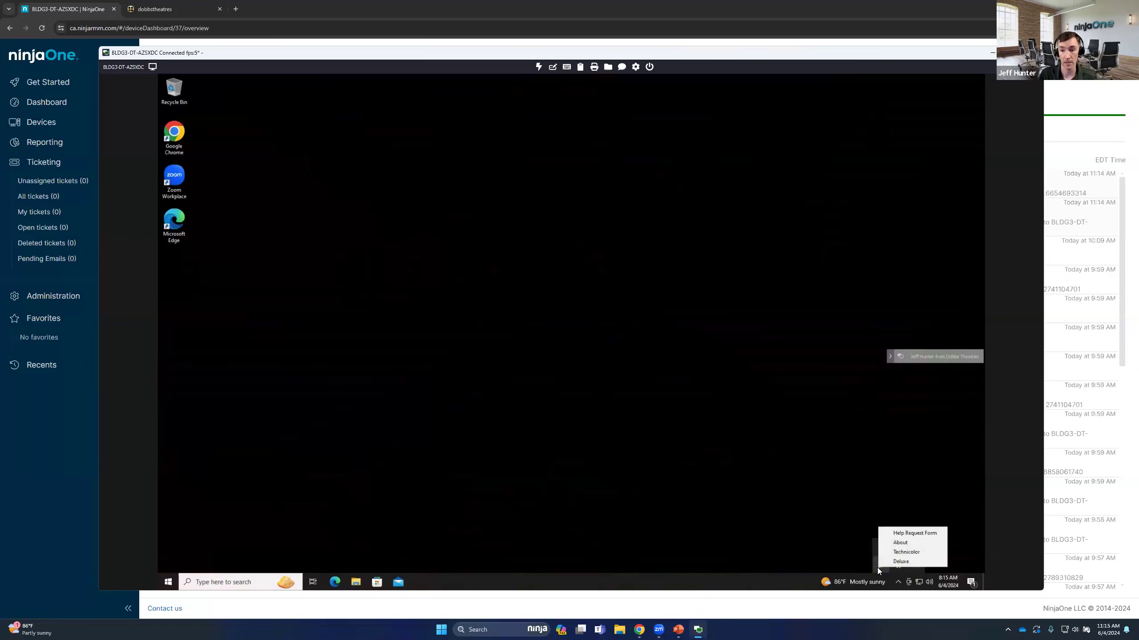
click(901, 542)
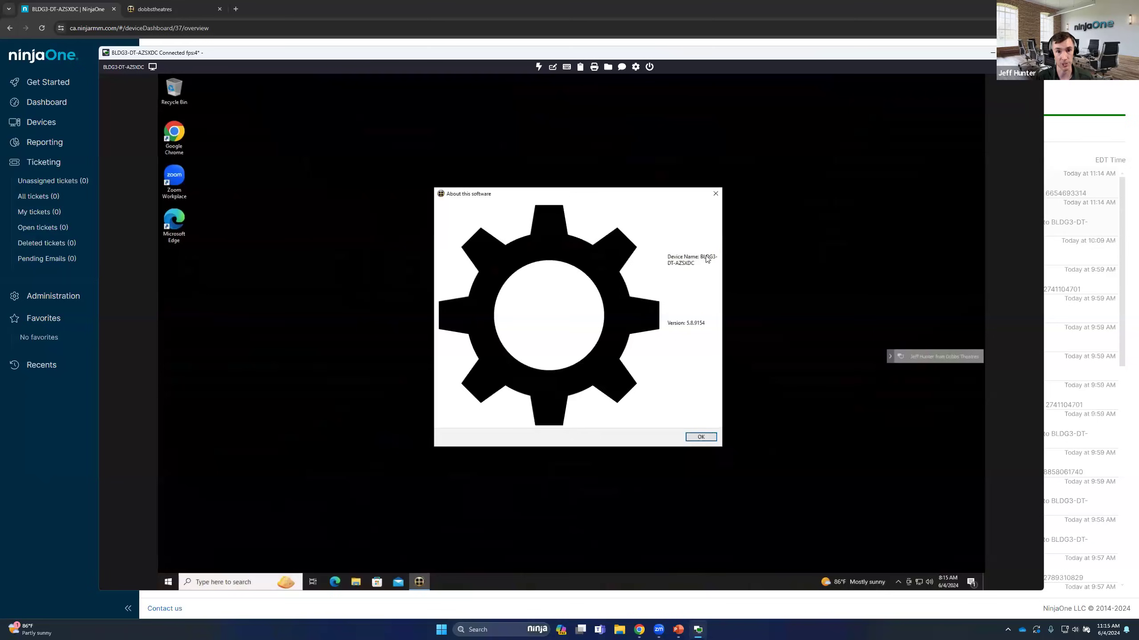
click(708, 436)
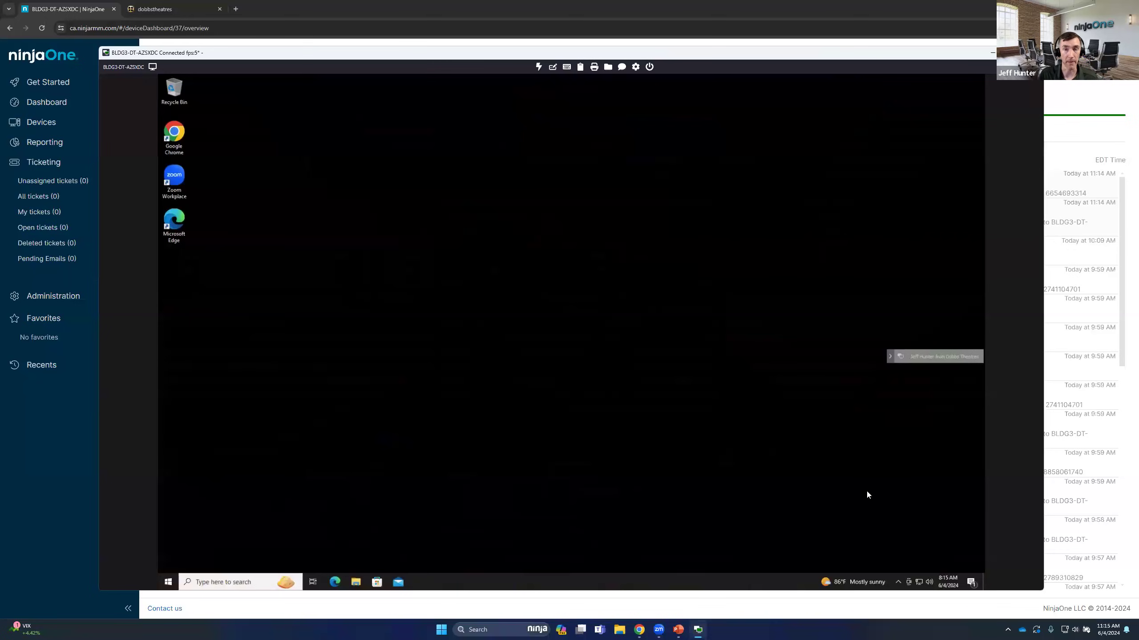
Open the Help Request Form from the system tray agent on the remote computer and attach a screenshot to the request
click(898, 581)
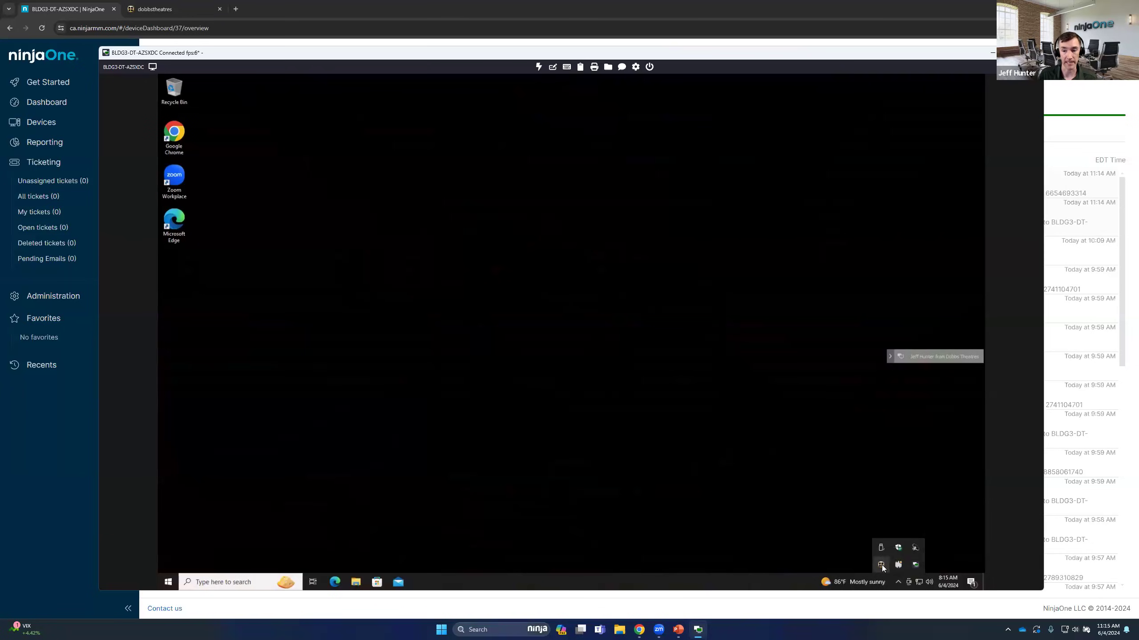
right_click(882, 566)
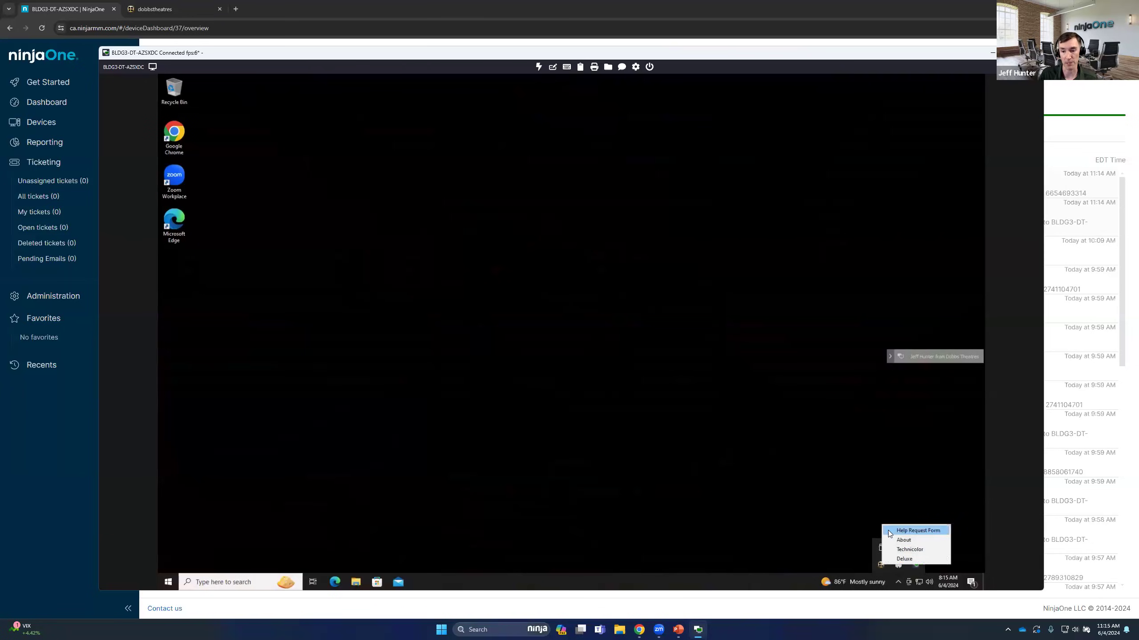
click(890, 533)
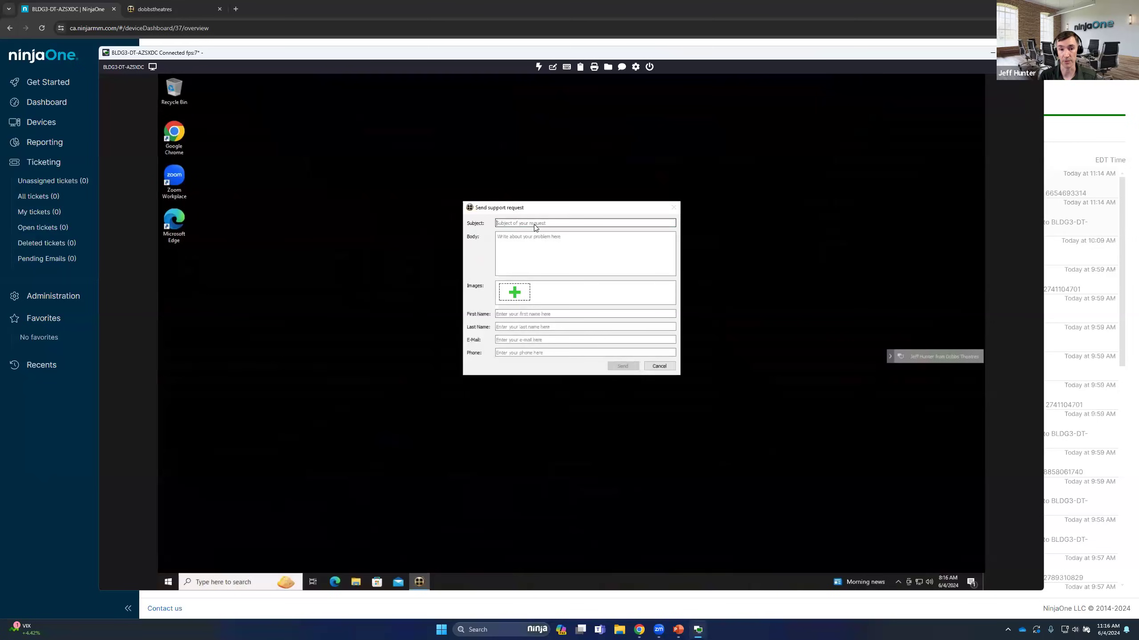
click(517, 297)
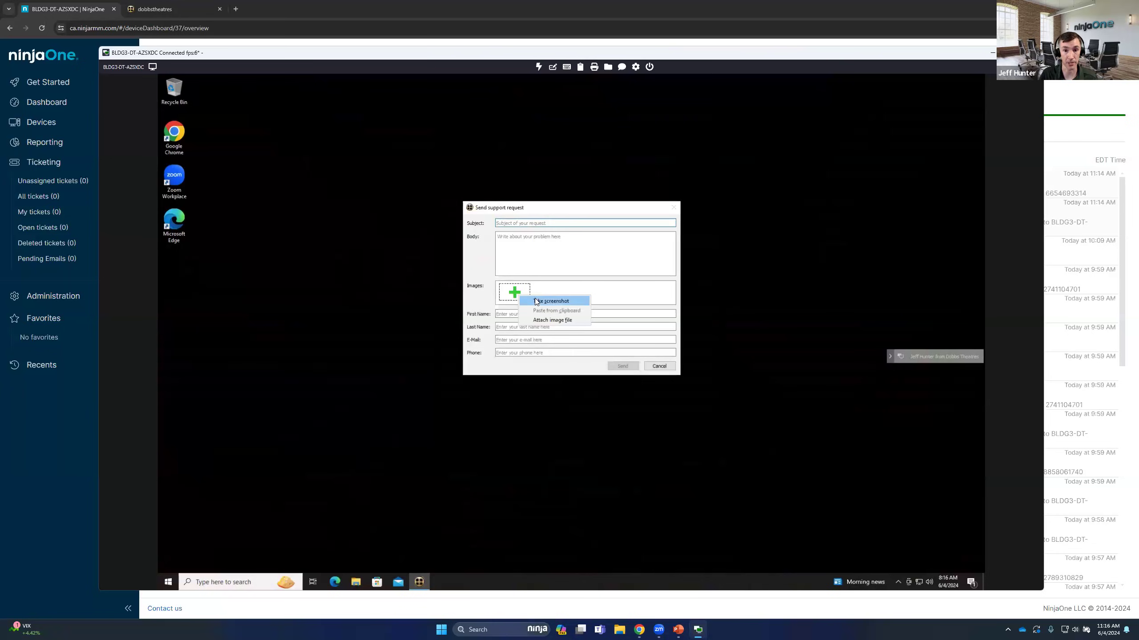
click(550, 300)
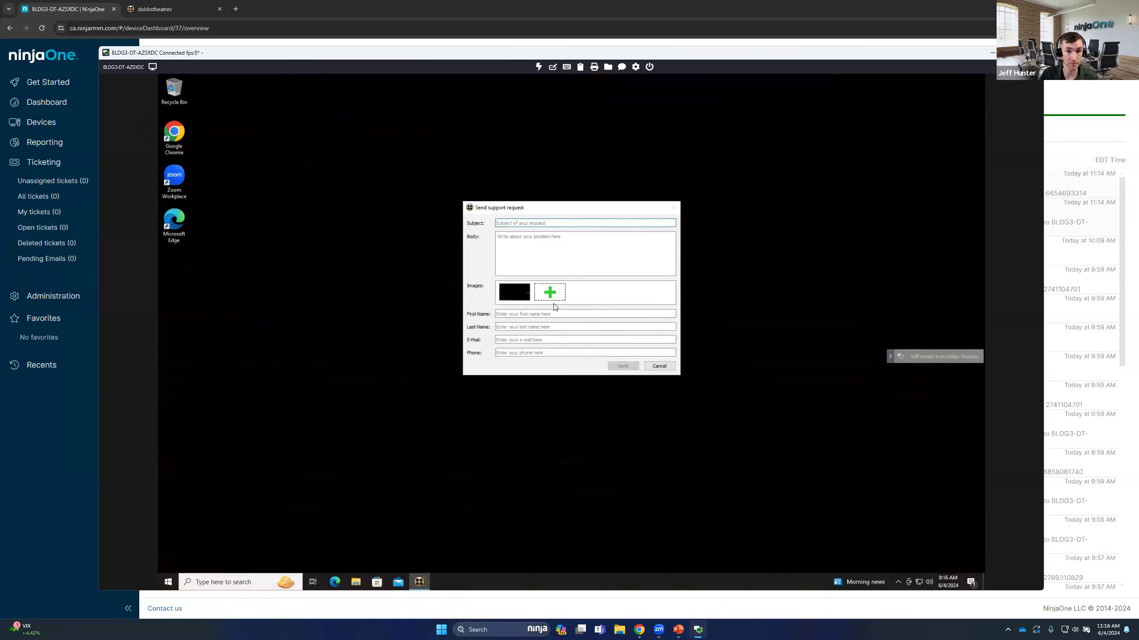
Fill in the requester's first name, last name and e-mail address in the support request
click(544, 315)
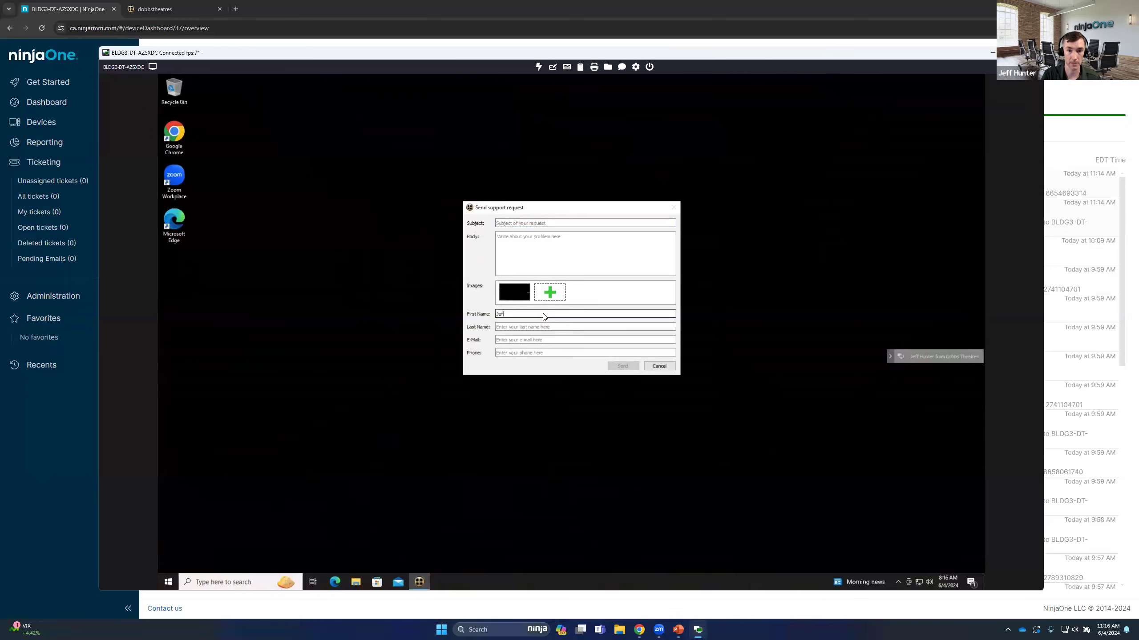
click(528, 340)
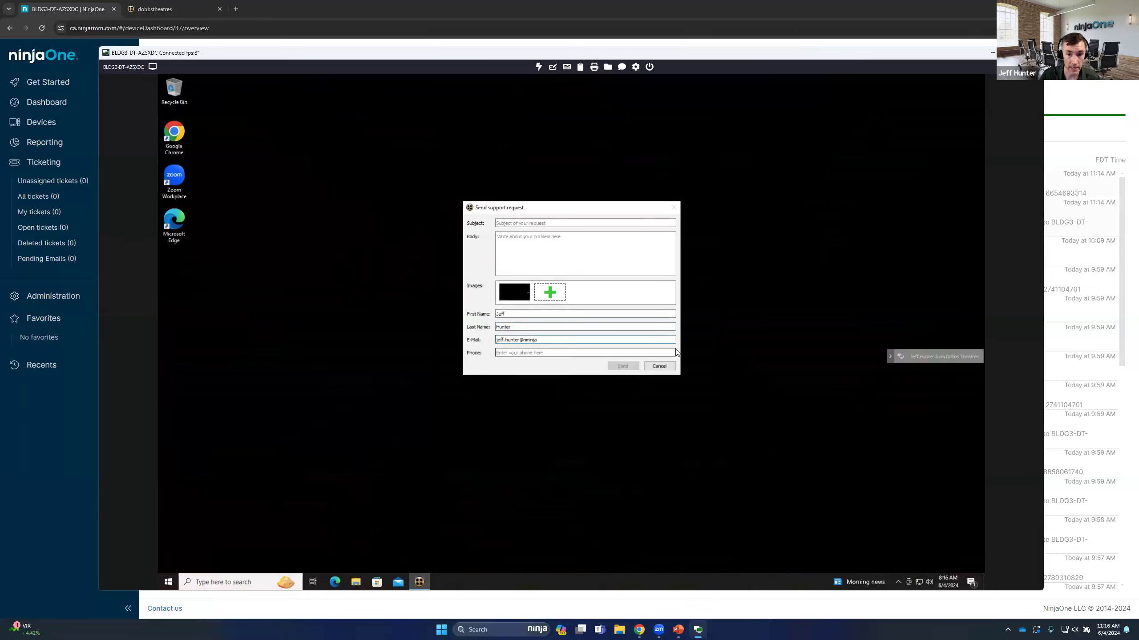
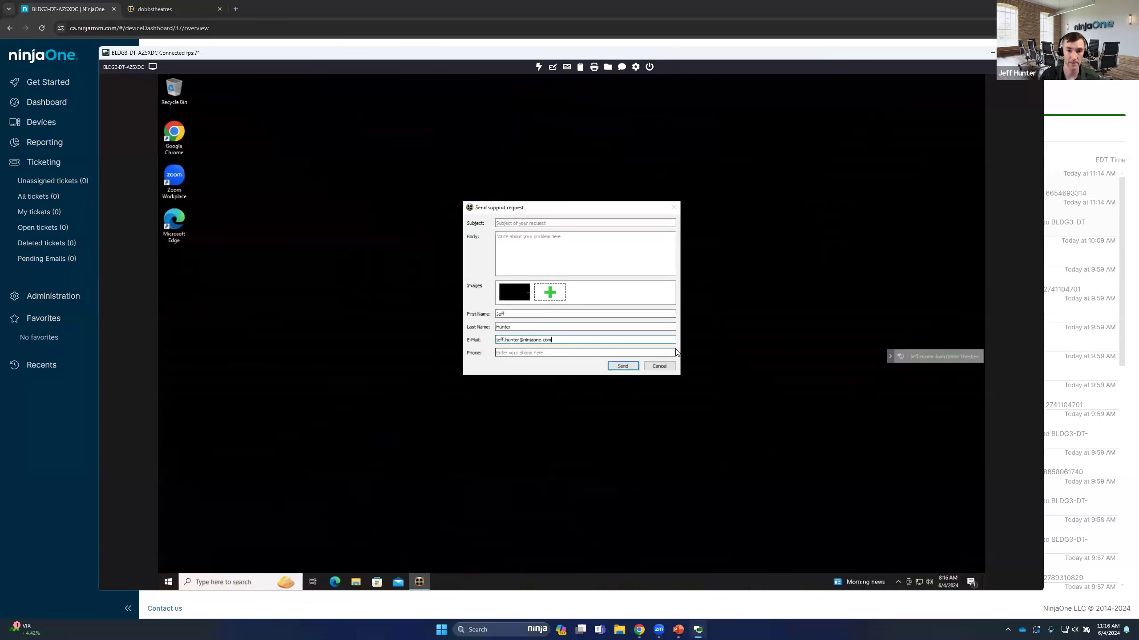
Enter "Network is slow" as the support request's subject and send the request
click(532, 224)
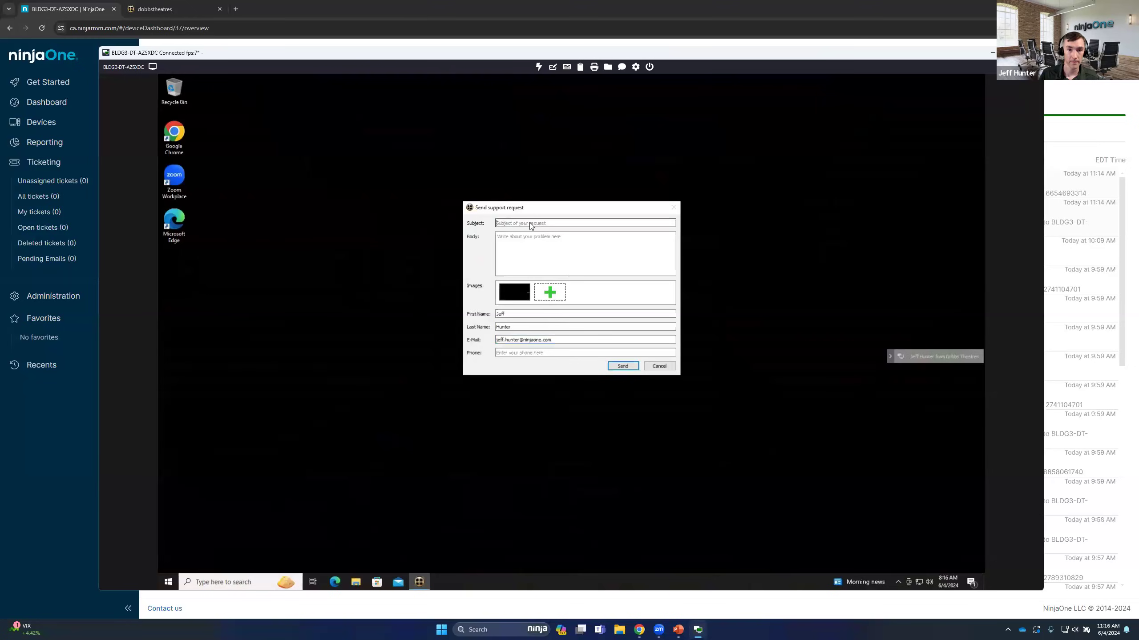
text(Net)
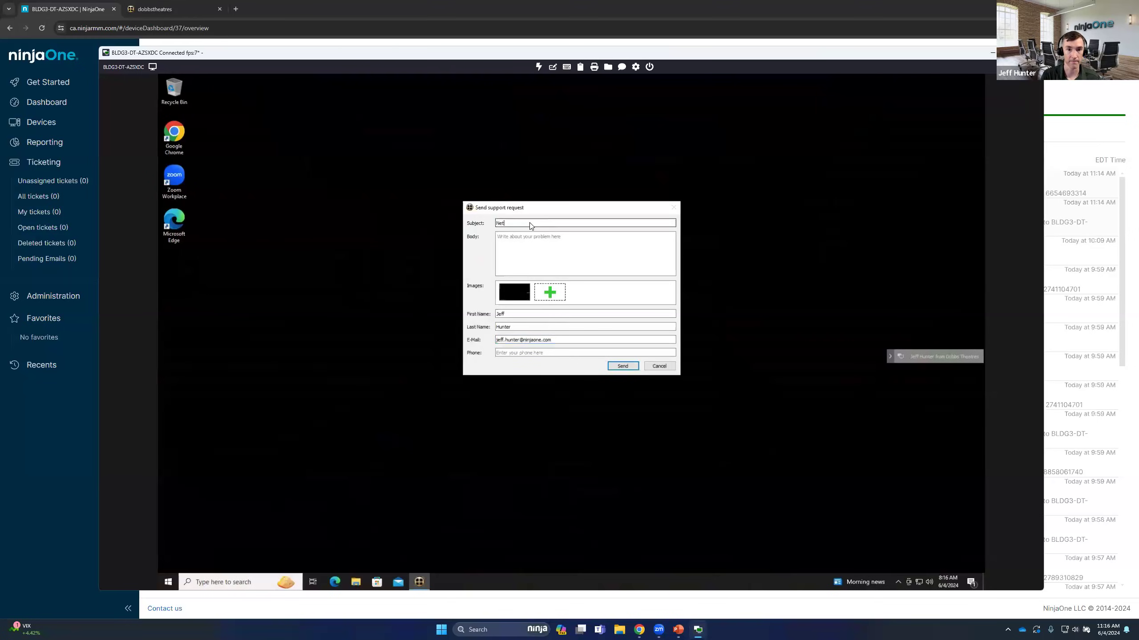
text(work is slow)
click(633, 367)
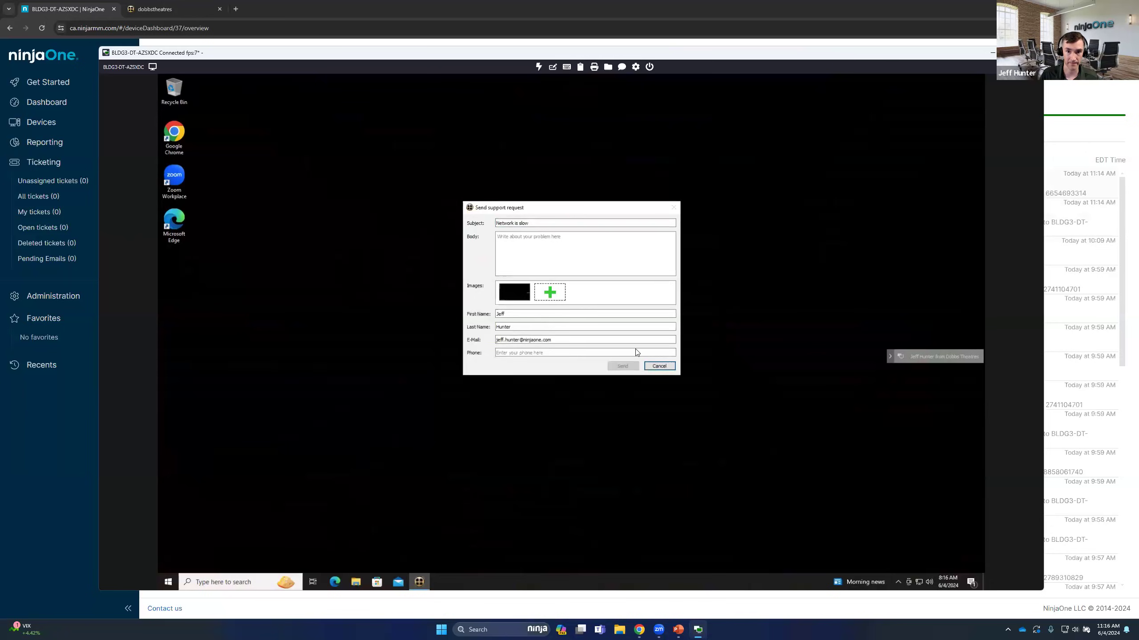
click(638, 334)
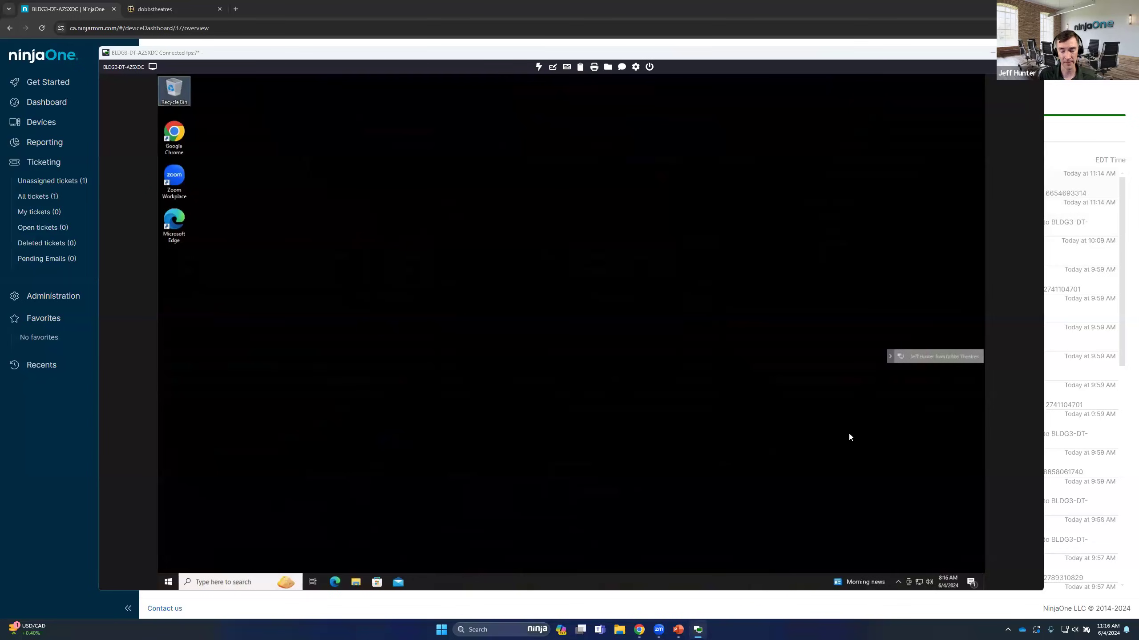
Return to the NinjaOne console and open the Dobbs Theatres systray configuration from the general branding settings
click(273, 8)
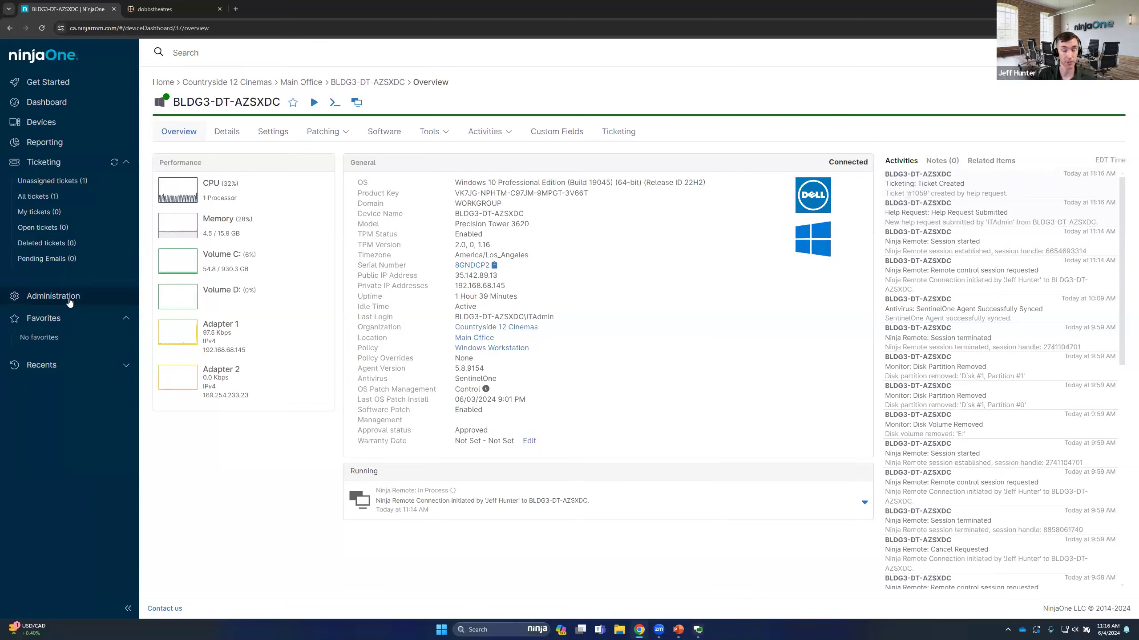
click(69, 301)
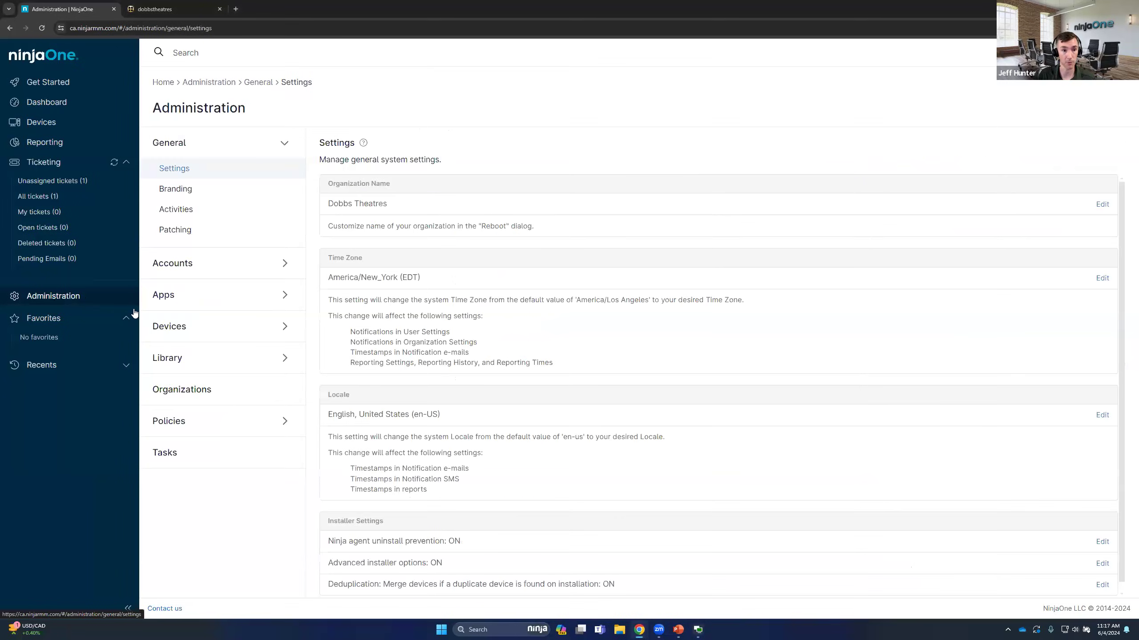
click(183, 192)
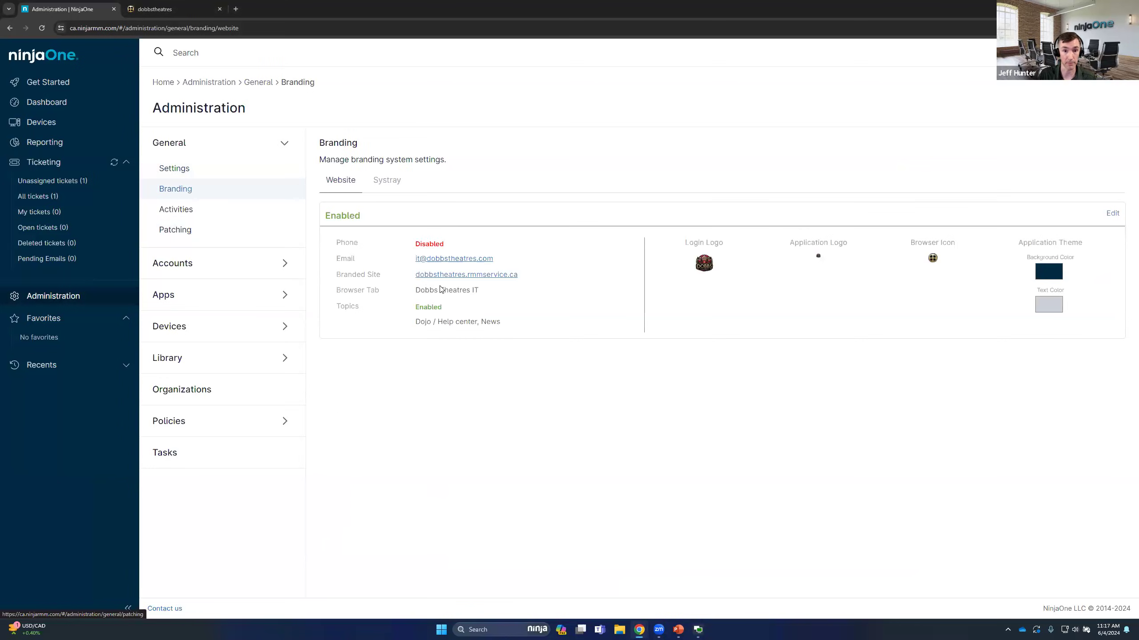
click(386, 180)
mouse_move(1106, 294)
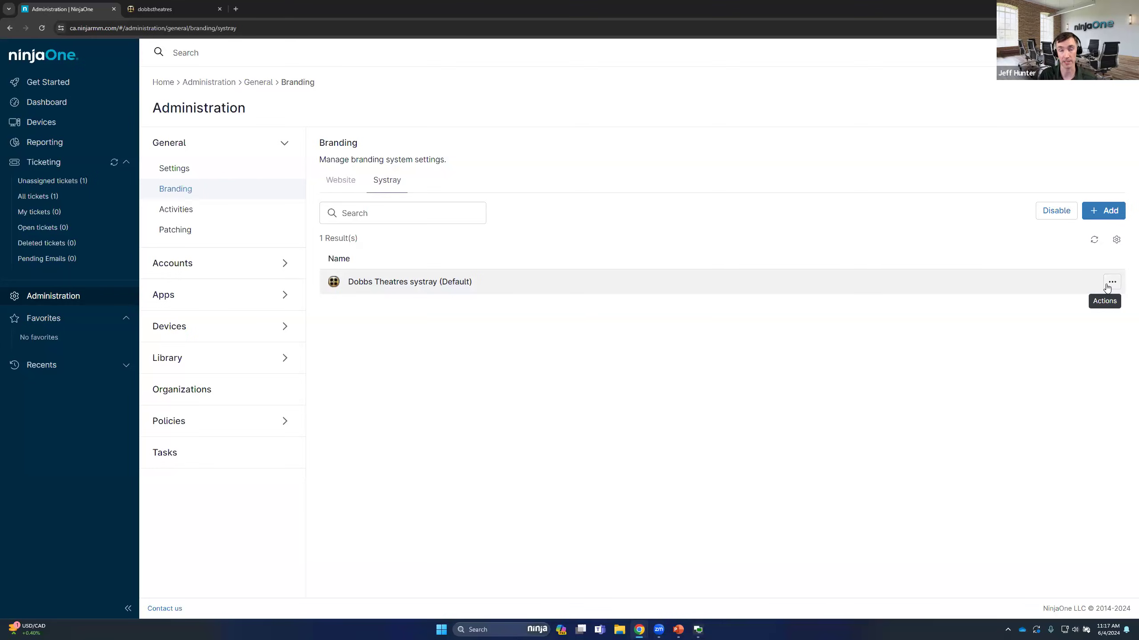
click(1111, 282)
click(1079, 301)
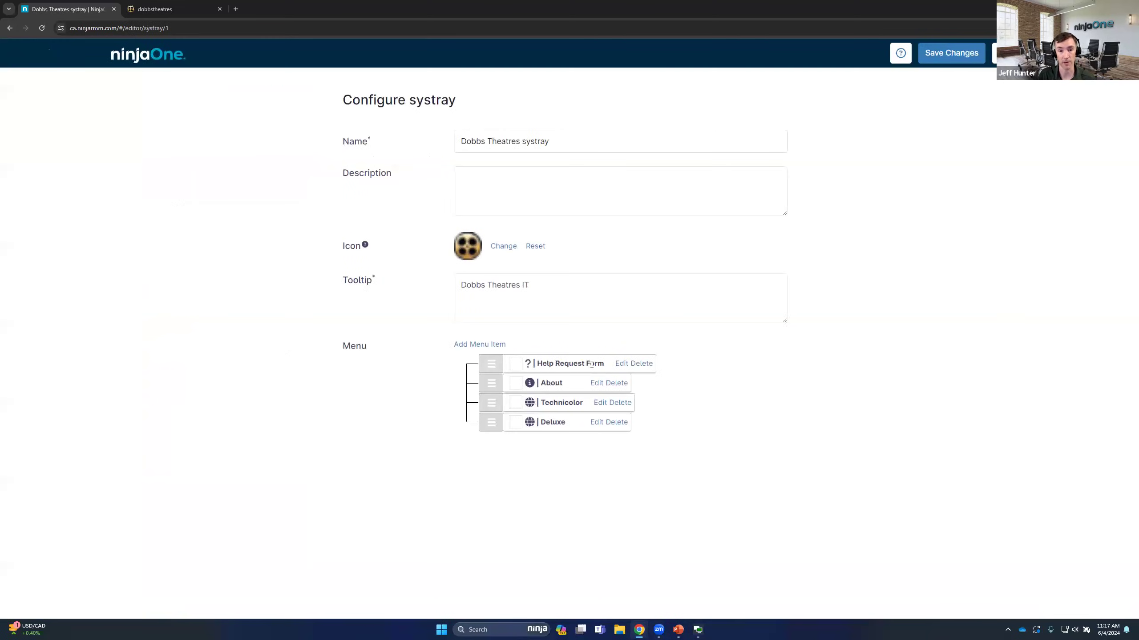
Start a new systray menu item, review the available item types, and close it without saving
click(474, 344)
click(528, 295)
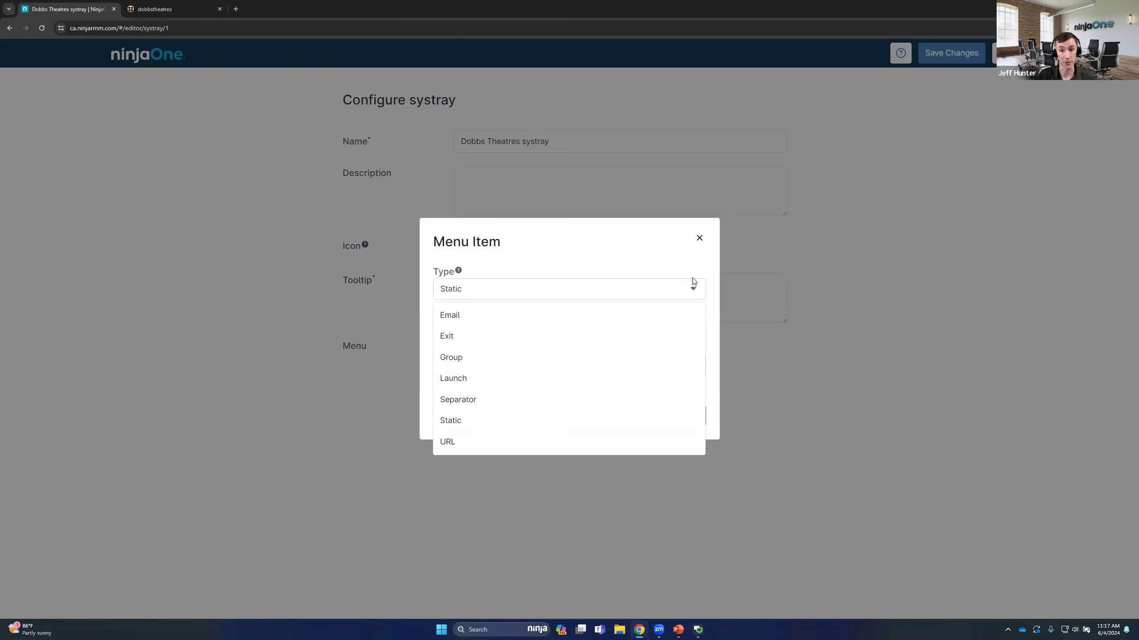
click(699, 238)
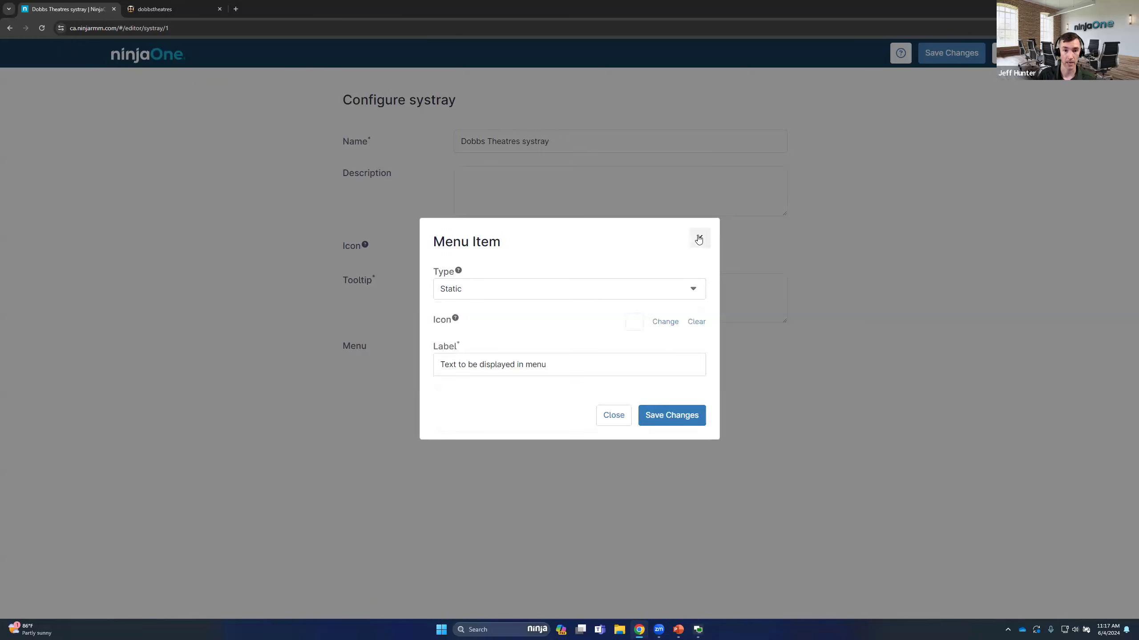
click(622, 409)
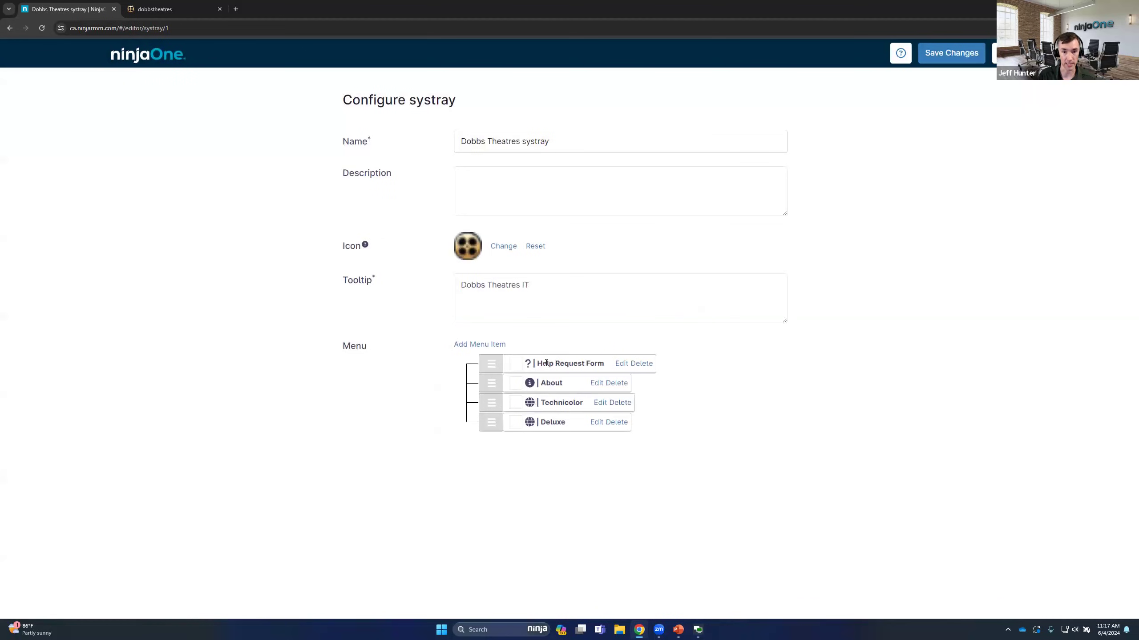
Review the Help Request Form item's forwarding options, subject and description variables, and close the item and the systray configuration without saving
click(622, 365)
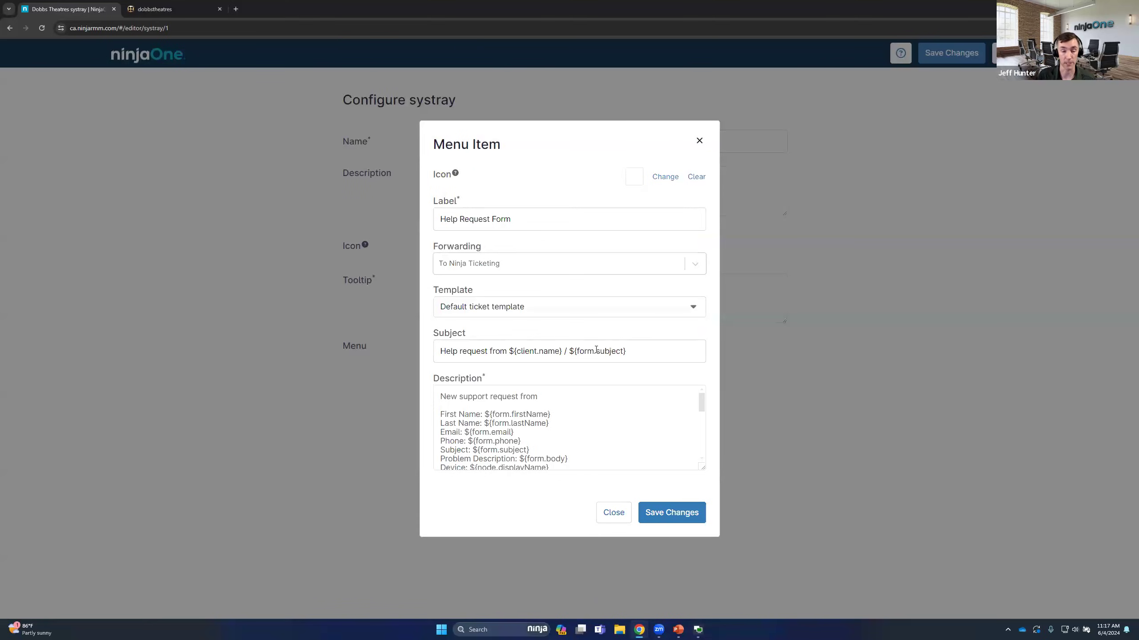
click(511, 255)
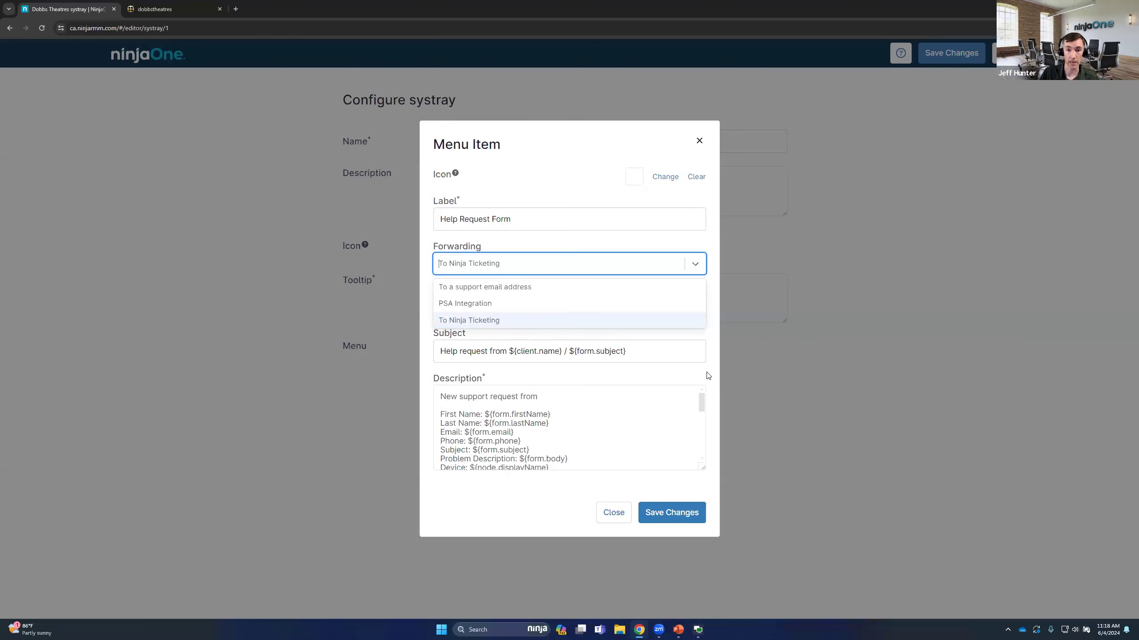
click(685, 372)
drag(641, 342, 423, 356)
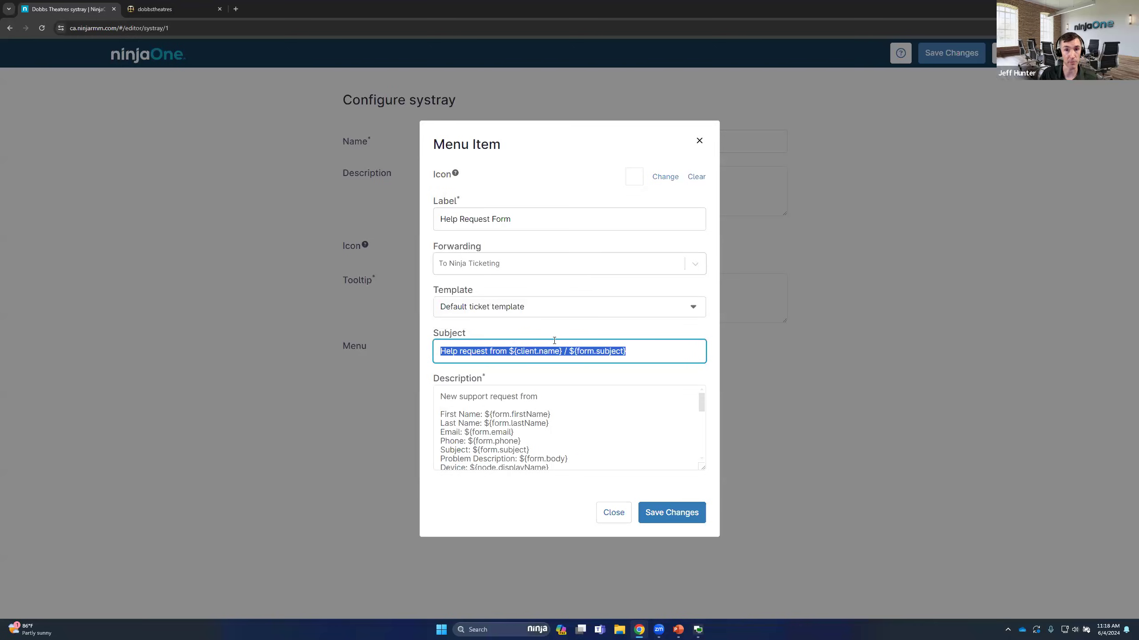
drag(702, 405, 702, 408)
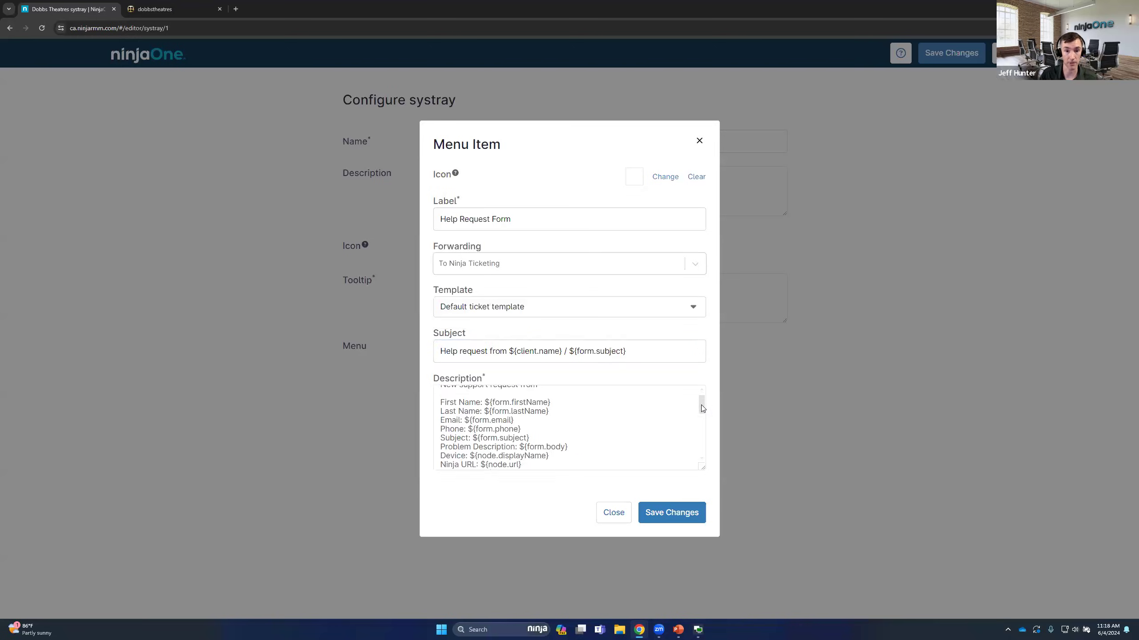
drag(575, 442, 434, 418)
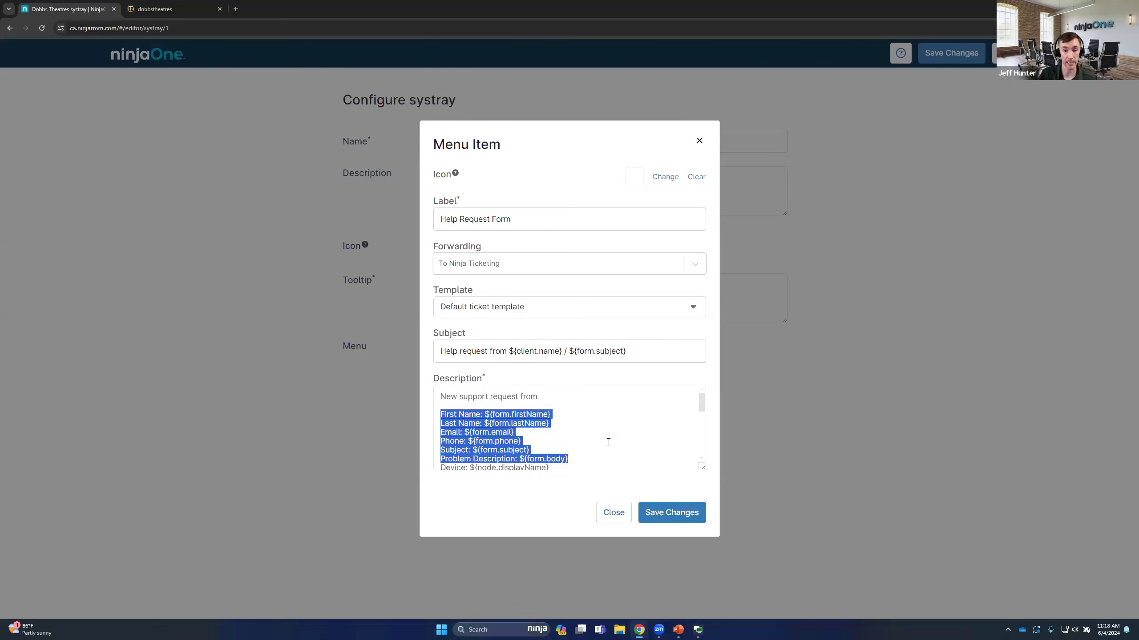
scroll(608, 442, down, 3)
scroll(609, 441, up, 2)
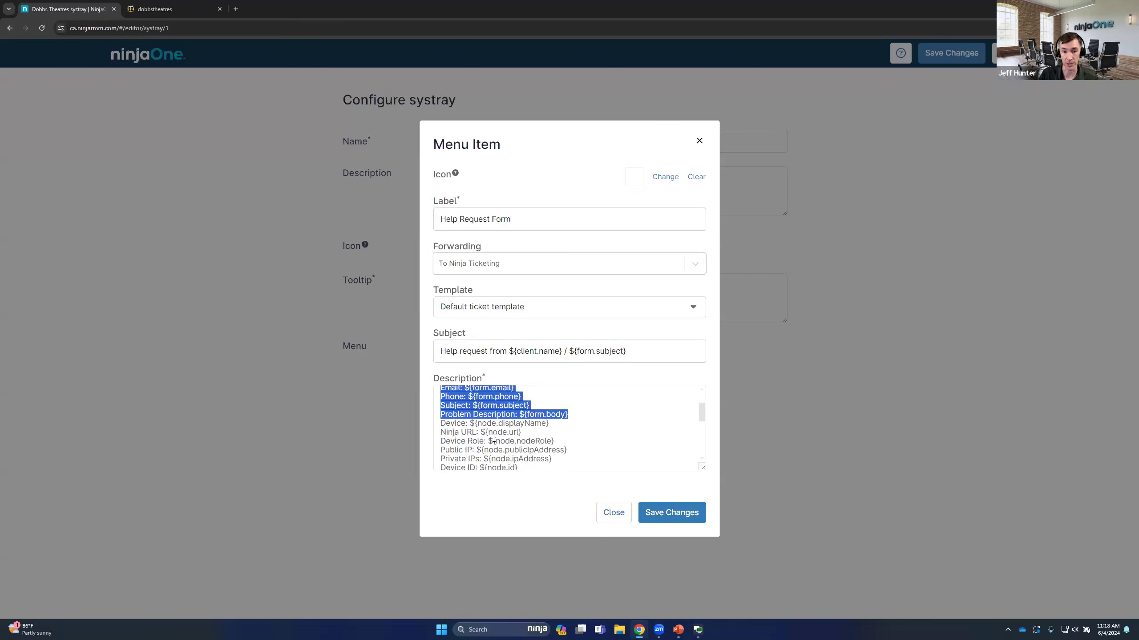
drag(439, 422, 605, 468)
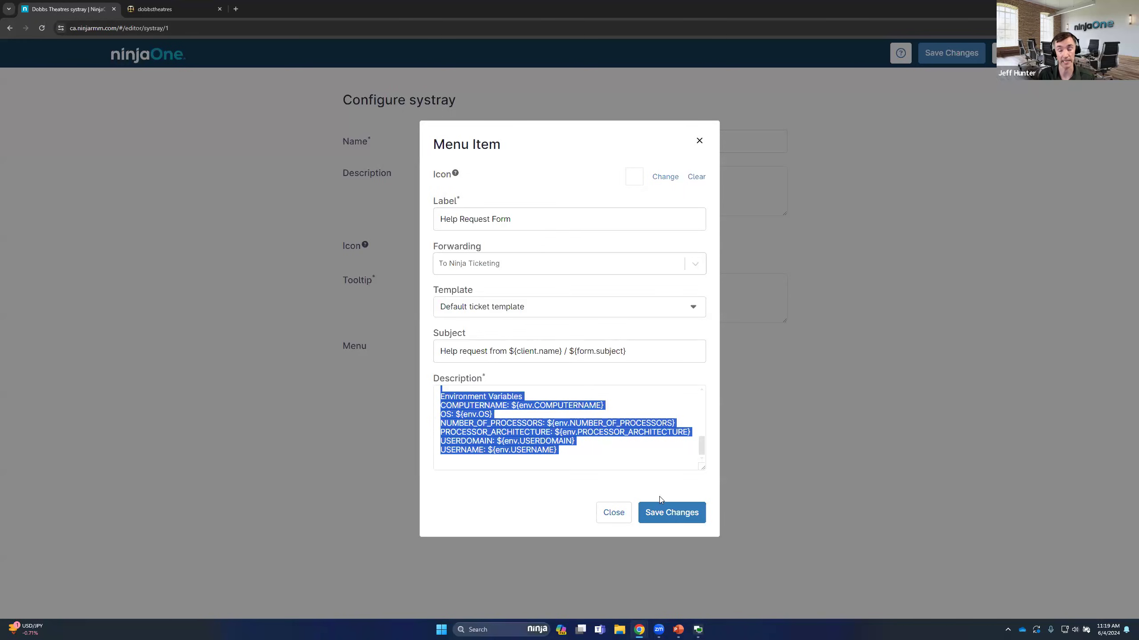
click(623, 518)
click(994, 57)
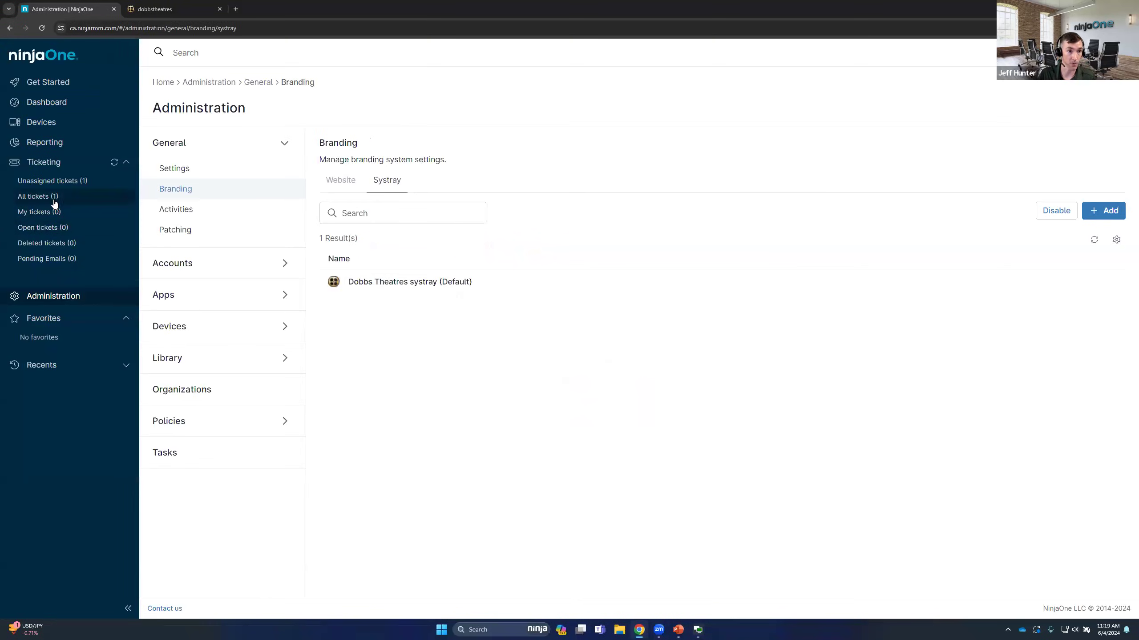
Open the "Network is slow" help request from all tickets and examine its Status, Type and Form options and the Details fields
click(55, 201)
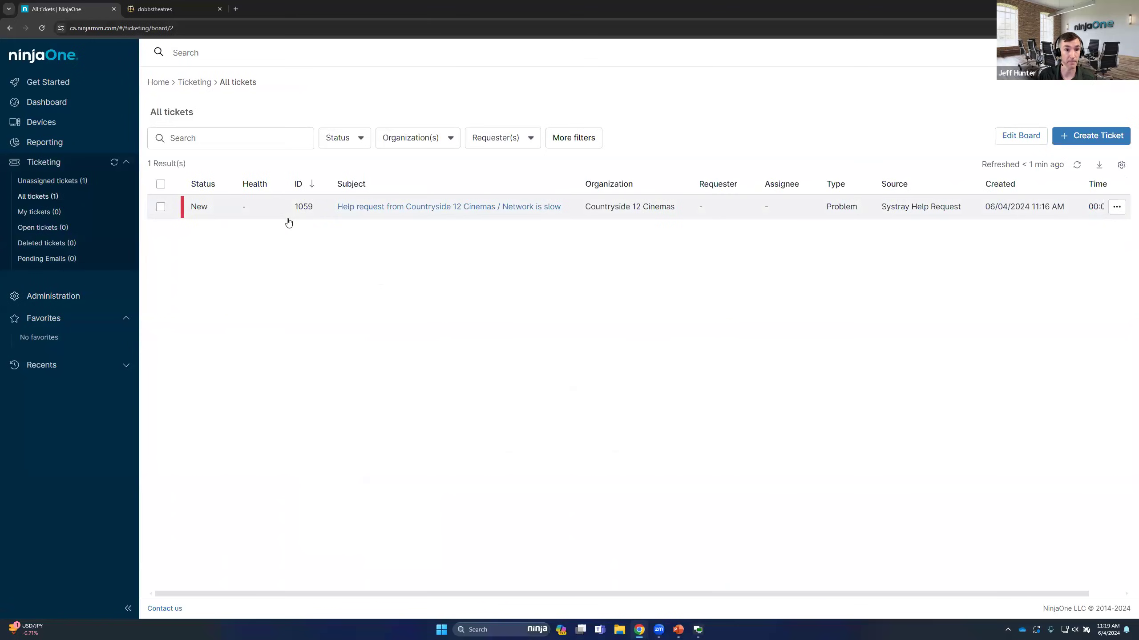
click(394, 207)
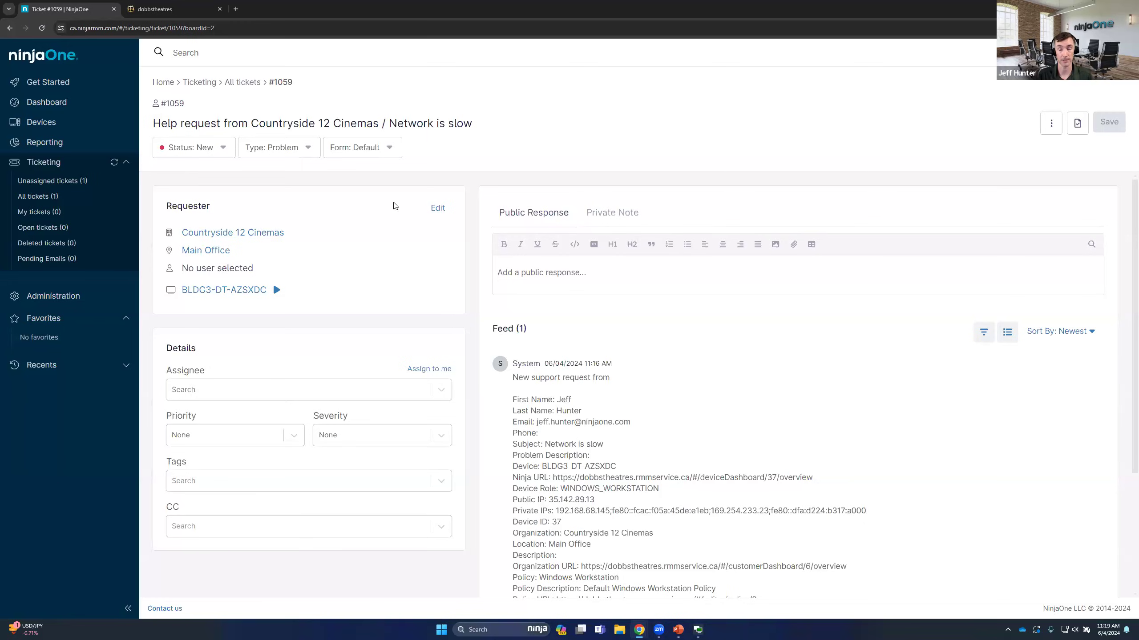
click(212, 152)
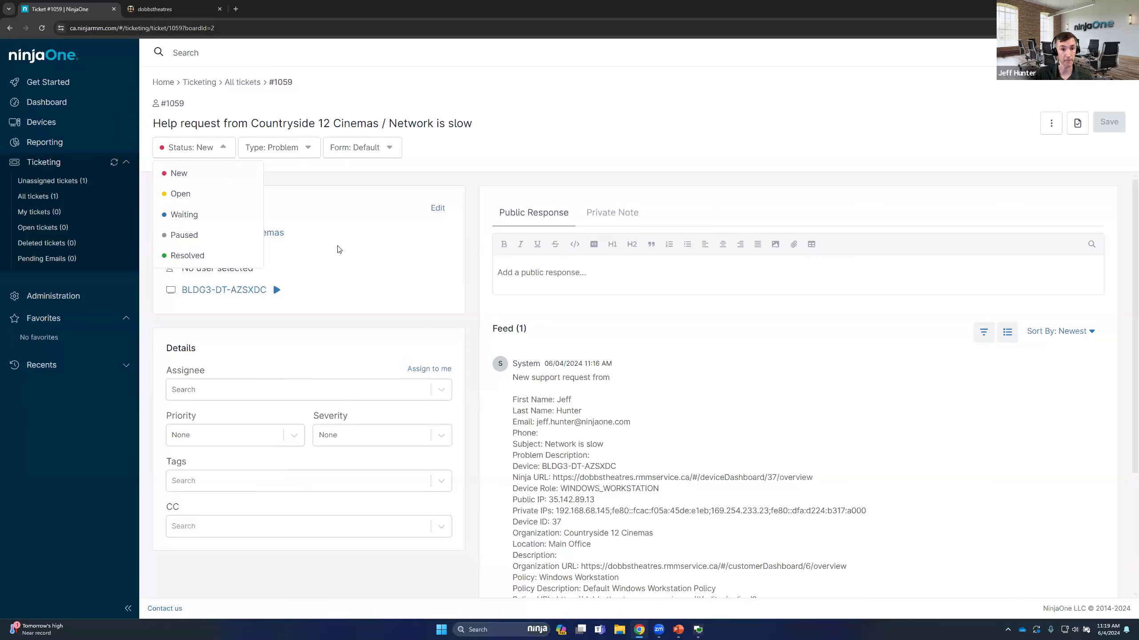
click(368, 246)
click(290, 159)
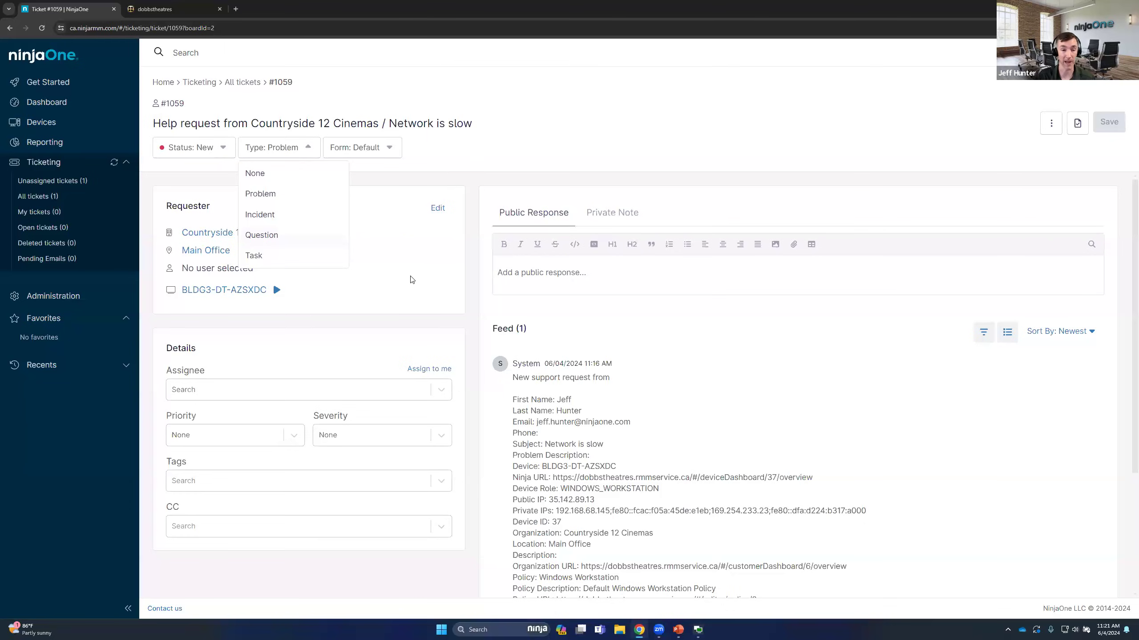
click(454, 150)
click(374, 159)
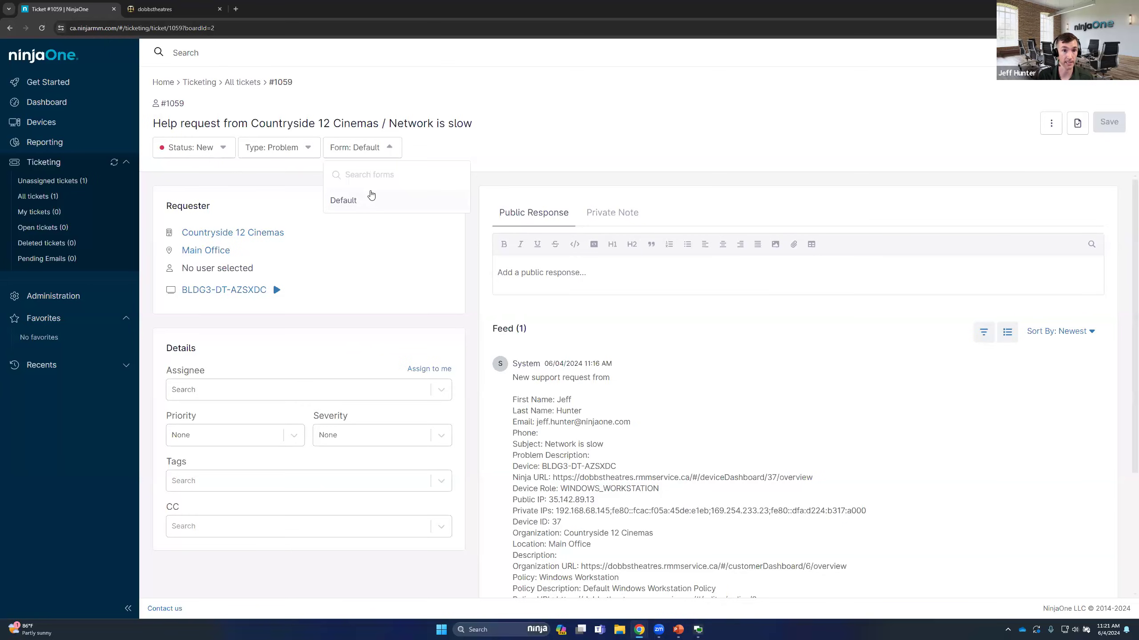
click(501, 213)
scroll(520, 226, down, 1)
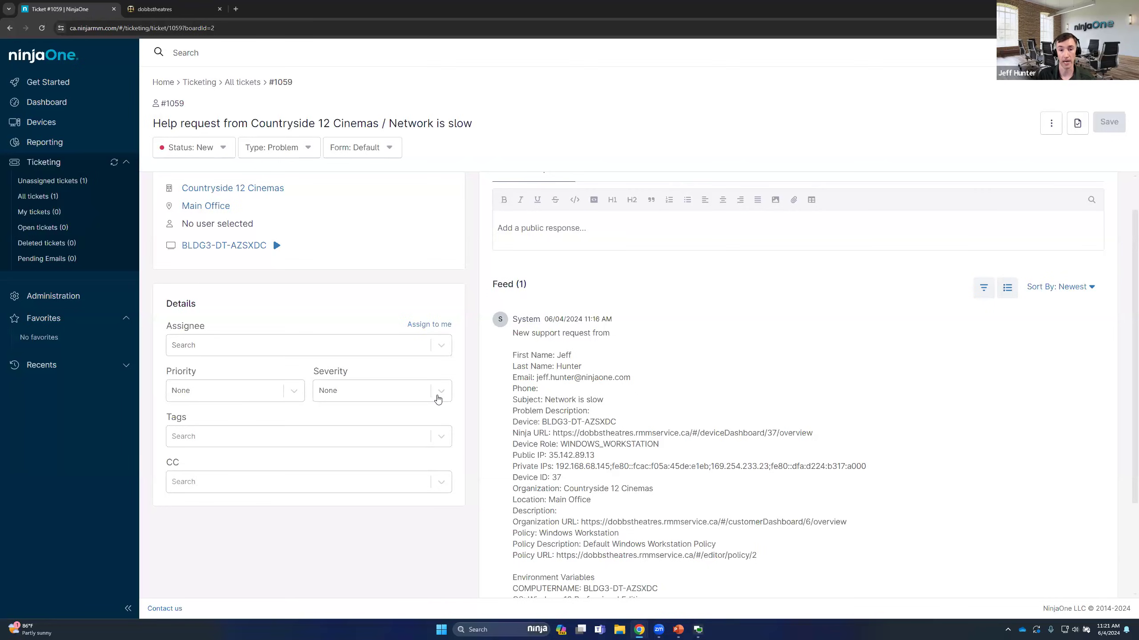
Review the ticket's Requester details and the actions available for its device, leaving both unchanged
scroll(520, 289, up, 1)
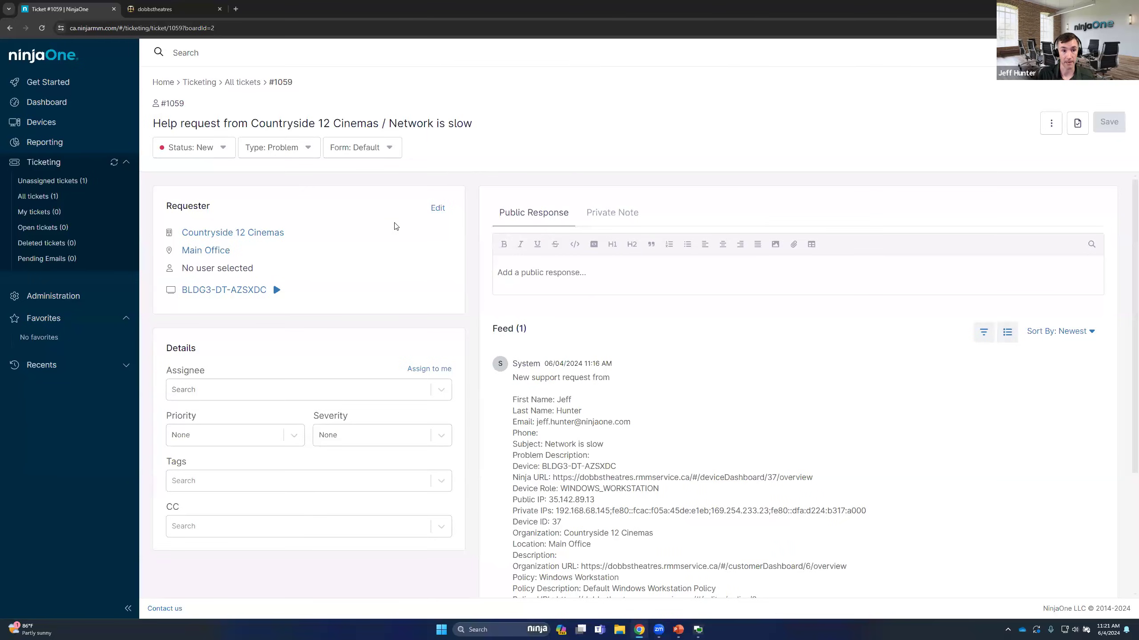
drag(210, 207, 165, 210)
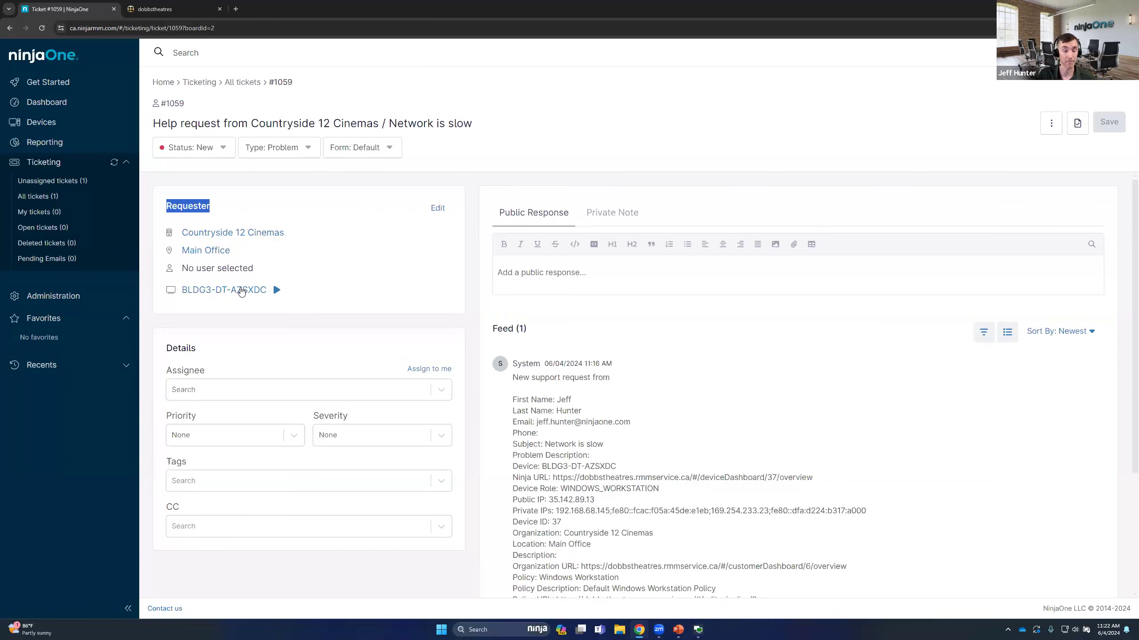
click(438, 209)
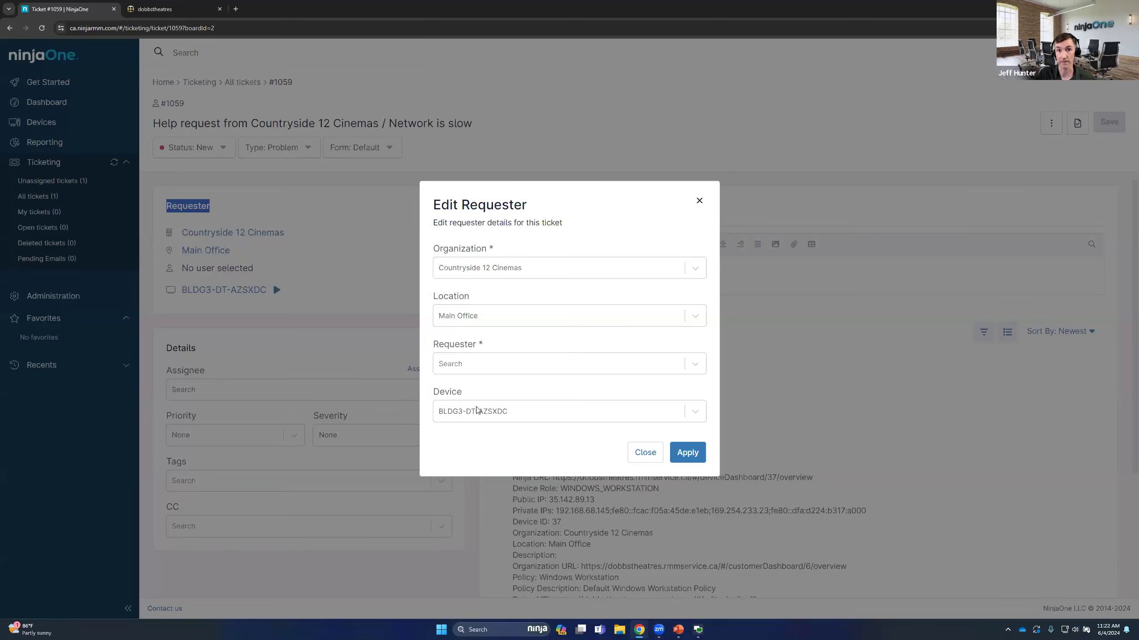
click(640, 458)
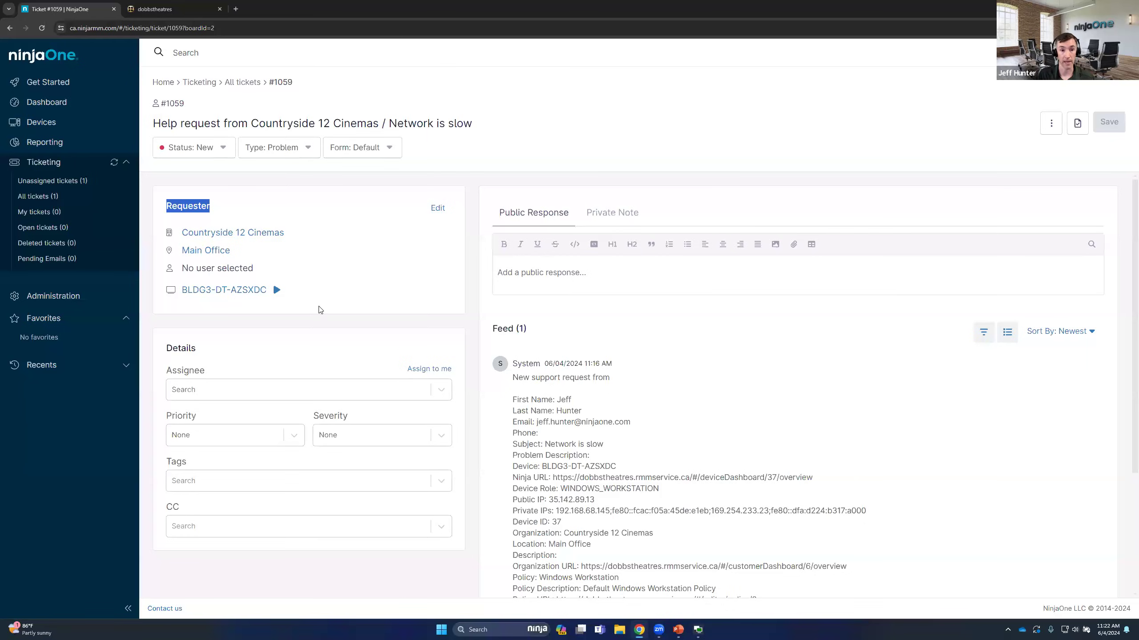
click(277, 291)
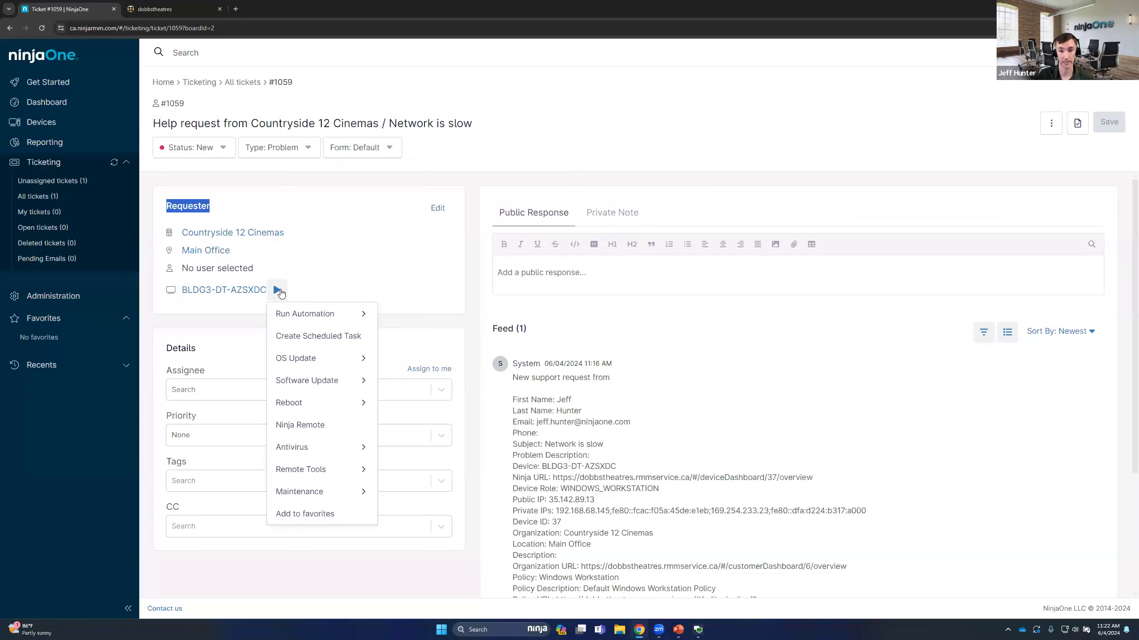
mouse_move(303, 315)
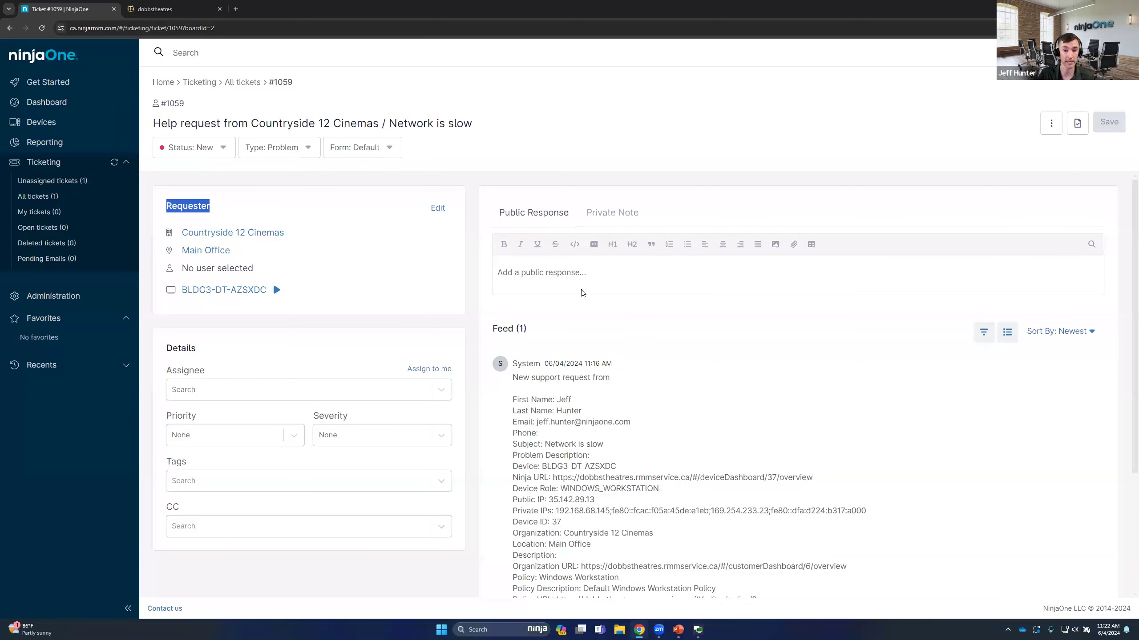
click(350, 314)
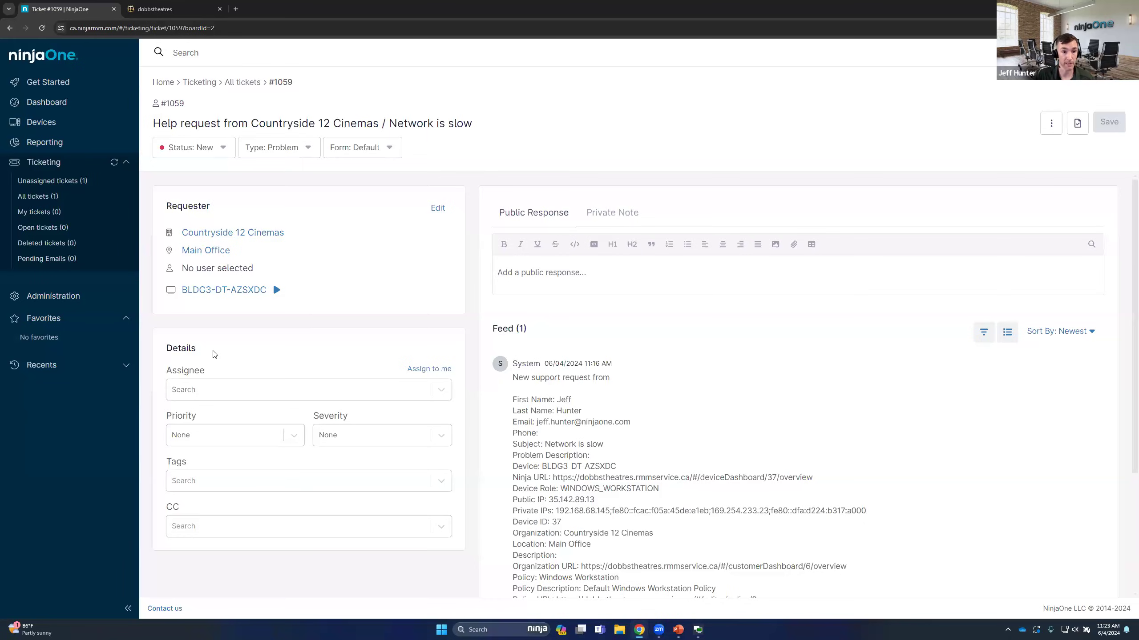
Assign the ticket to yourself and set its Priority to Low and Severity to Minor
click(422, 369)
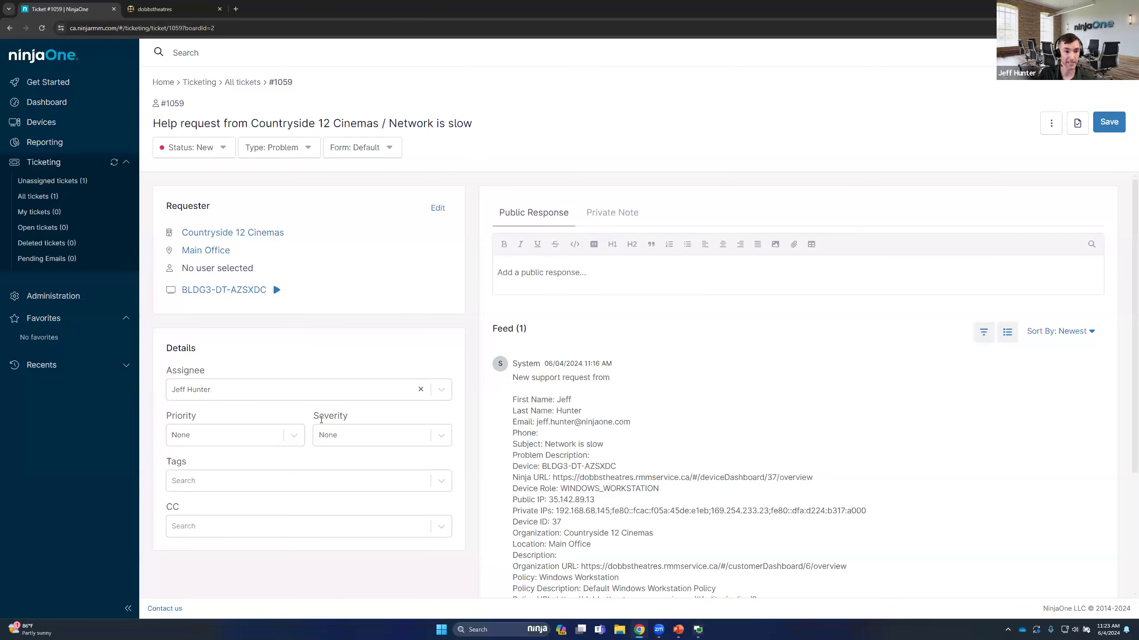
click(287, 437)
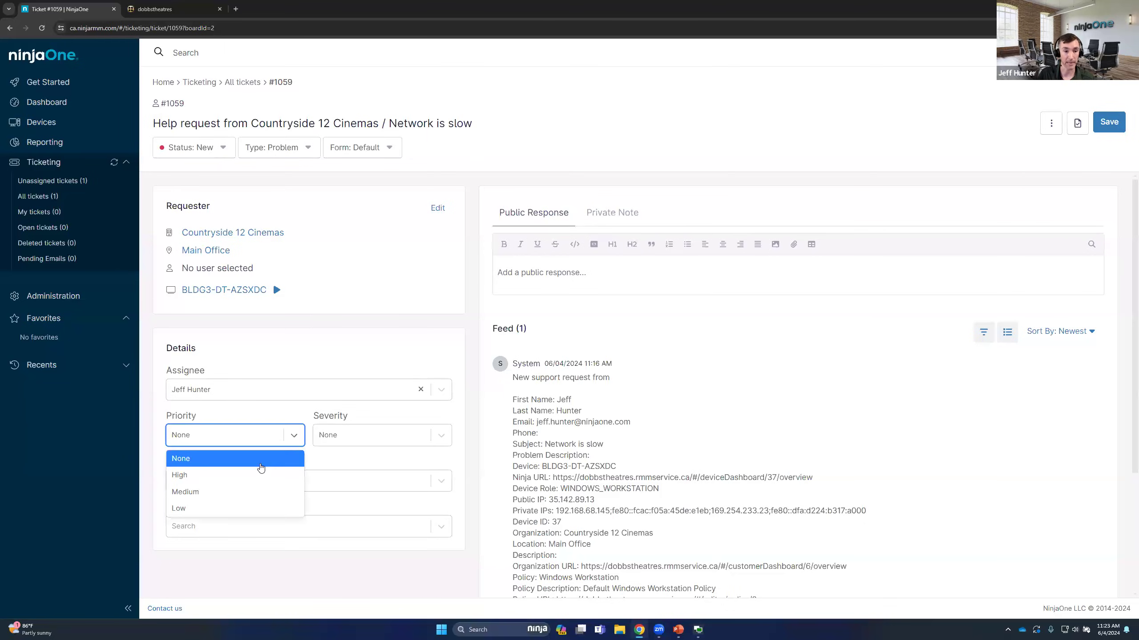
click(270, 507)
click(406, 436)
click(343, 524)
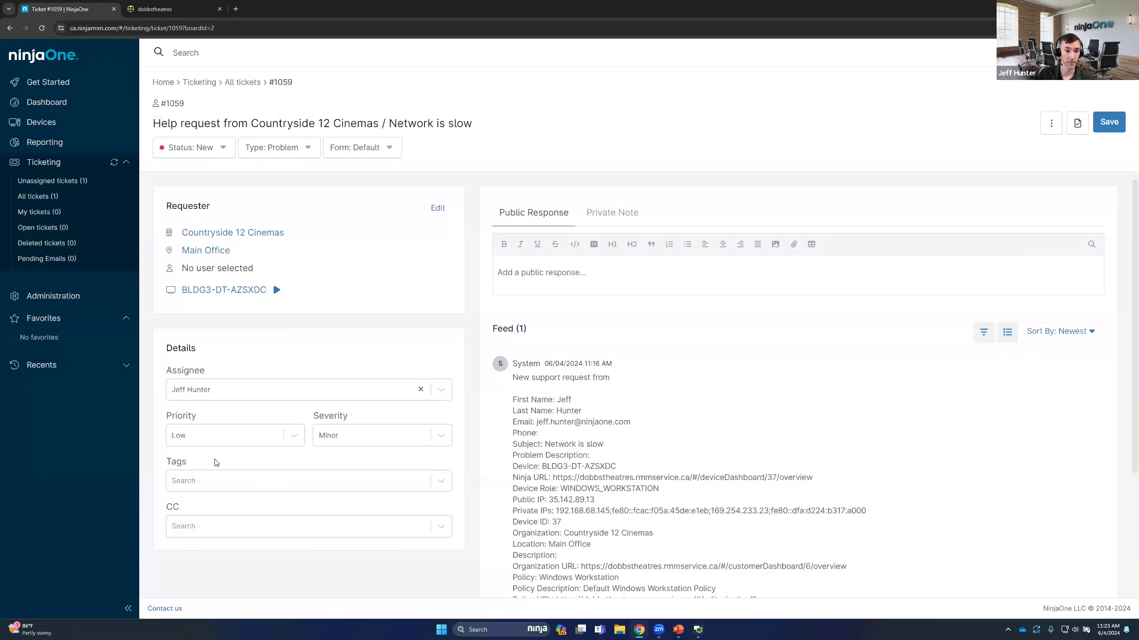
Examine the available CC recipients and compare the Public Response and Private Note editors without entering anything
click(207, 533)
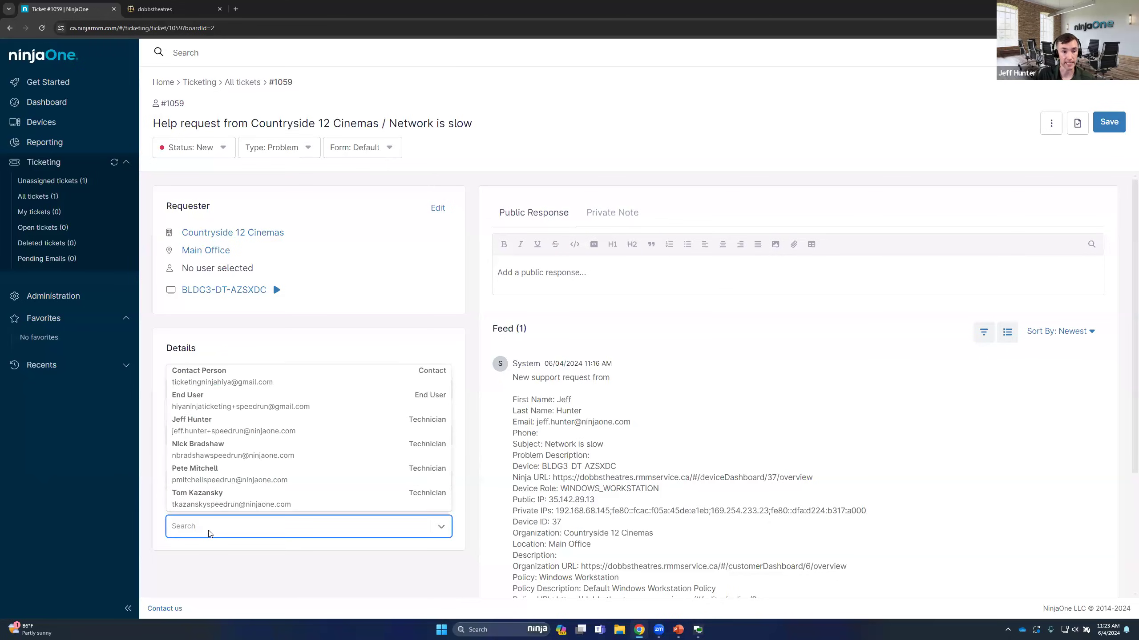
click(676, 363)
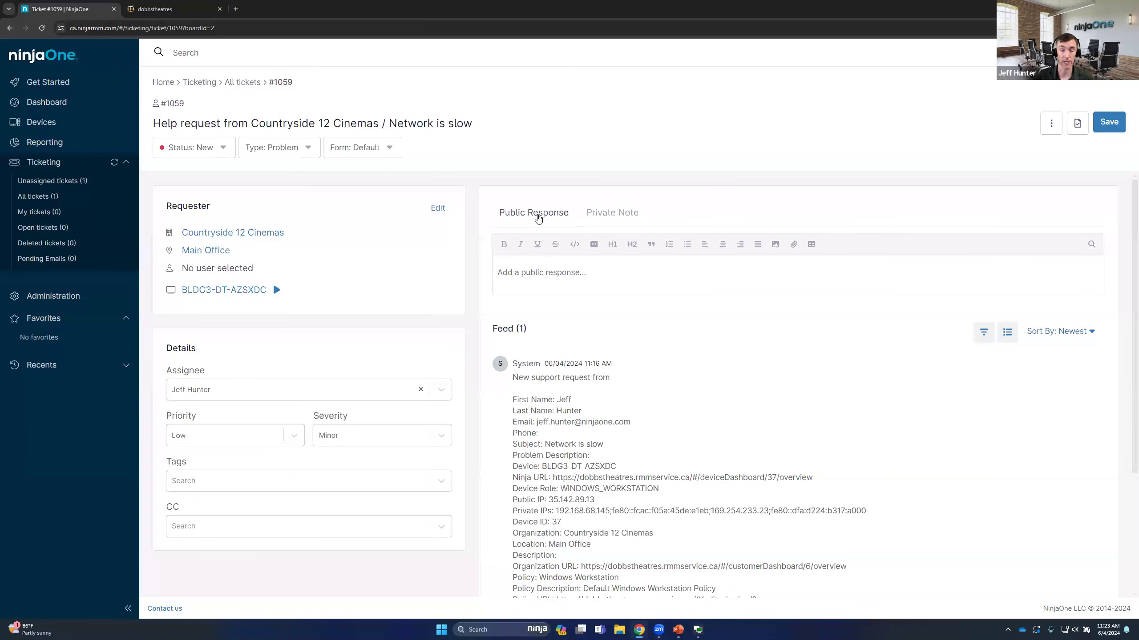
click(629, 210)
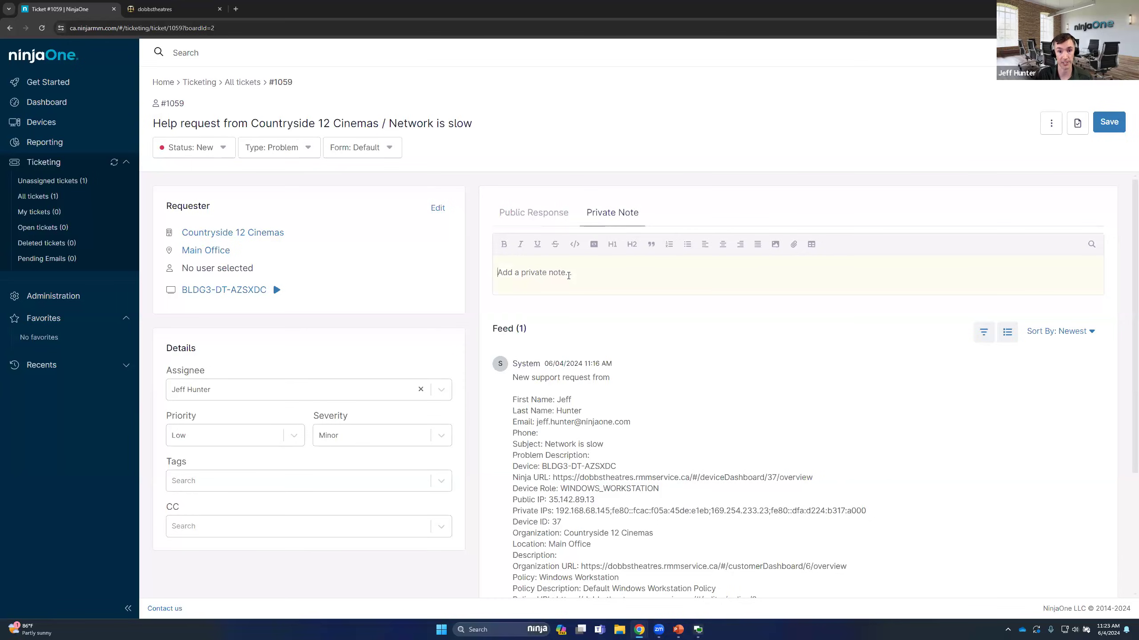
click(536, 212)
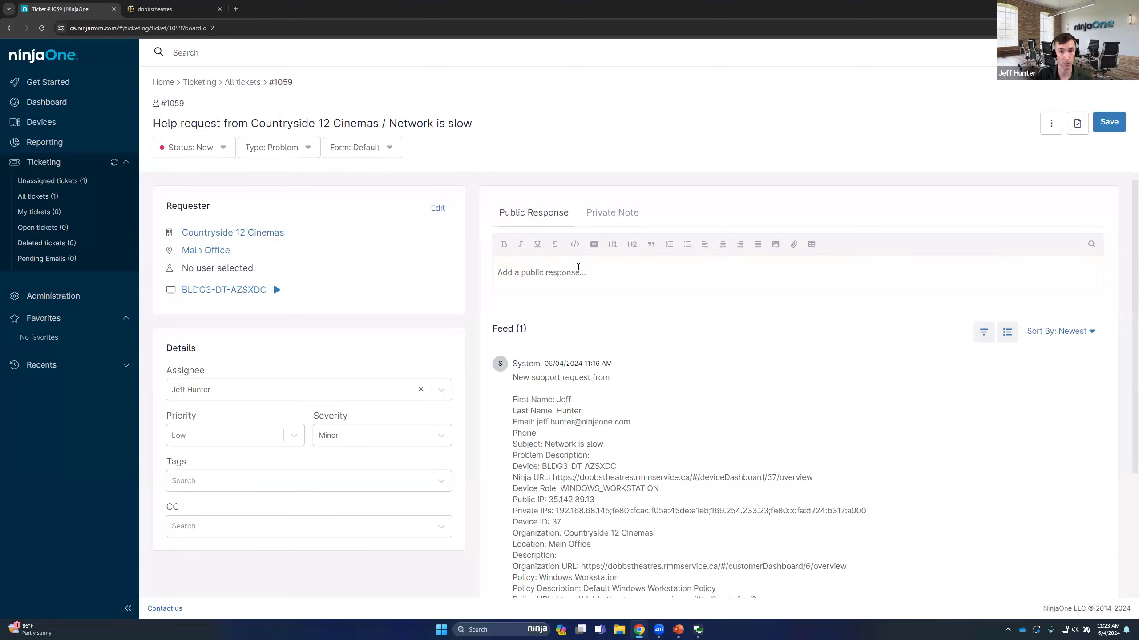
click(623, 213)
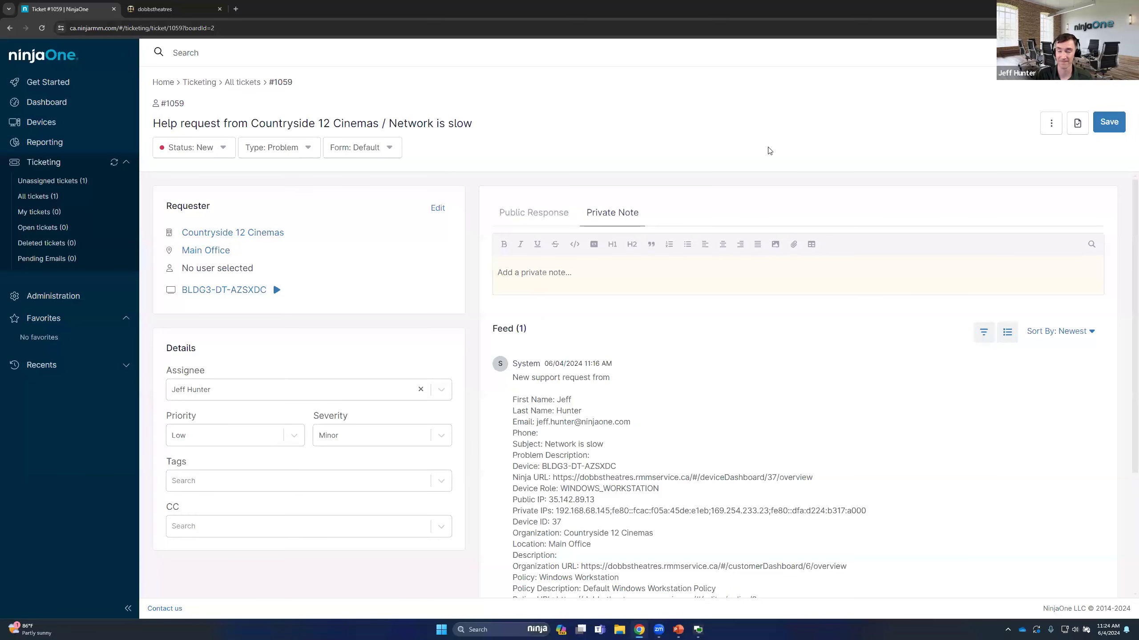
scroll(574, 357, down, 2)
scroll(587, 247, up, 2)
Write the public response "Thank you for your ticket, we are looking into this." and try to publish it
click(521, 215)
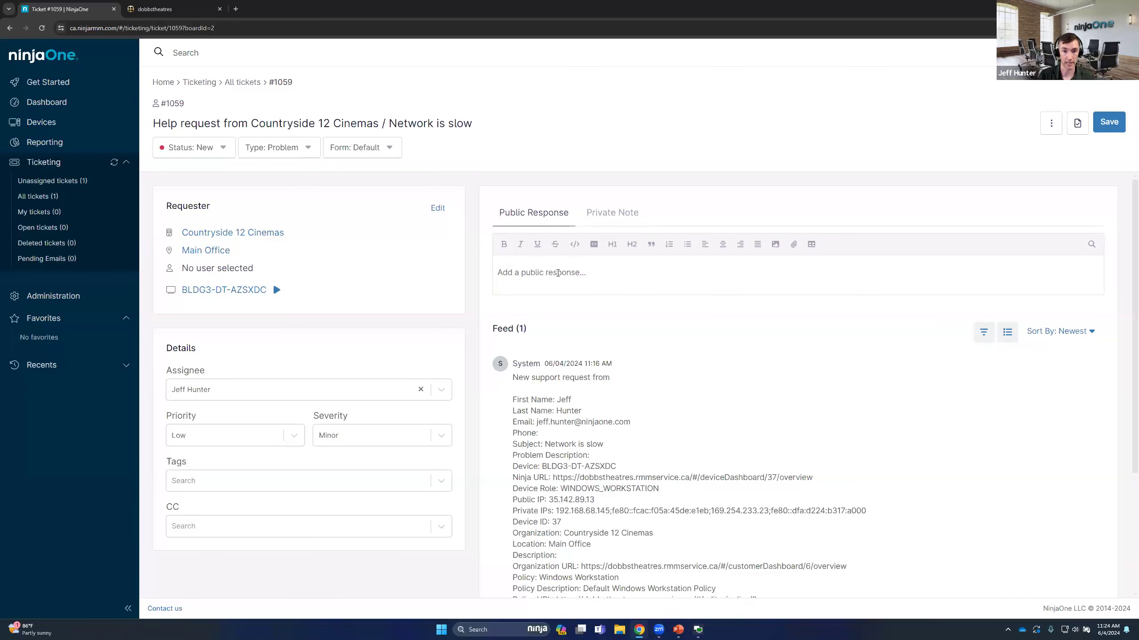
text(Thank you for you)
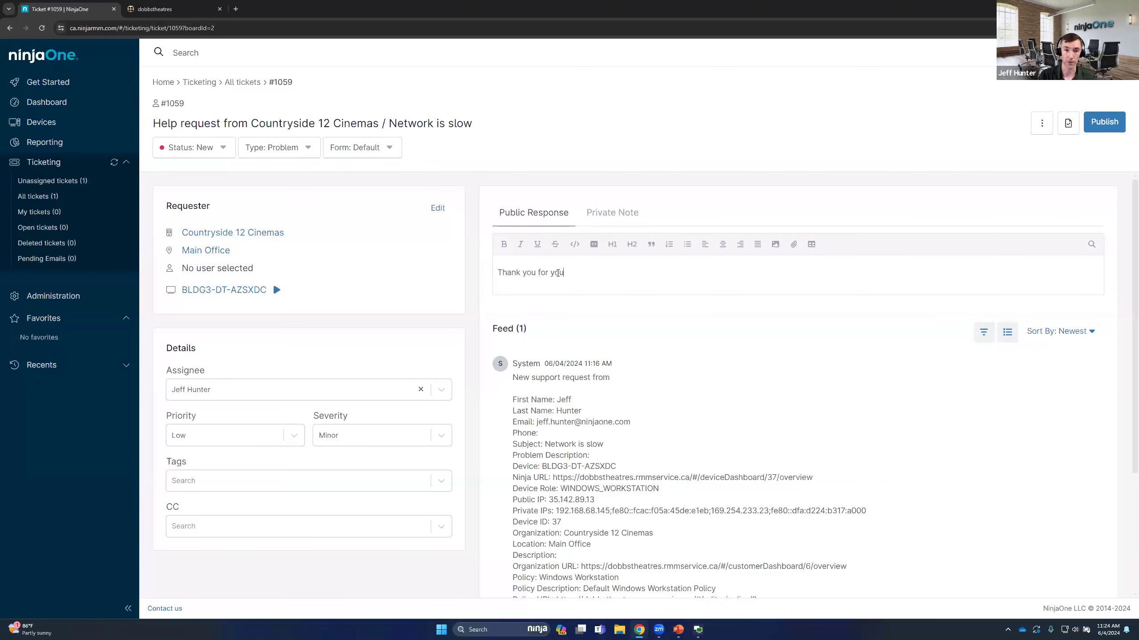
text(r ticket, we are look)
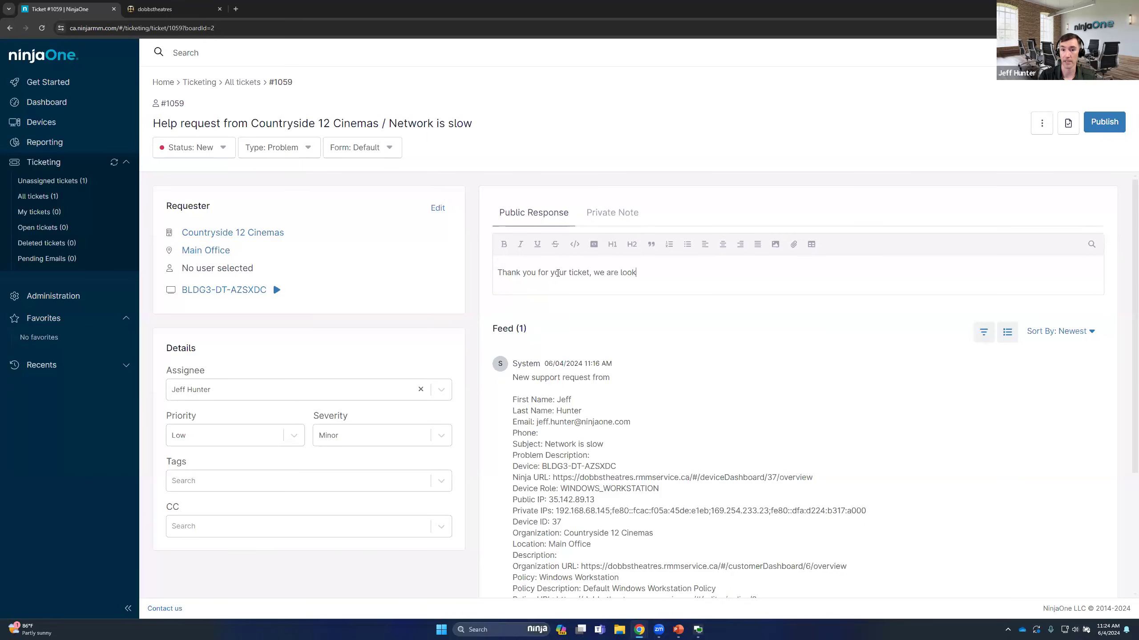
text(ing into this.)
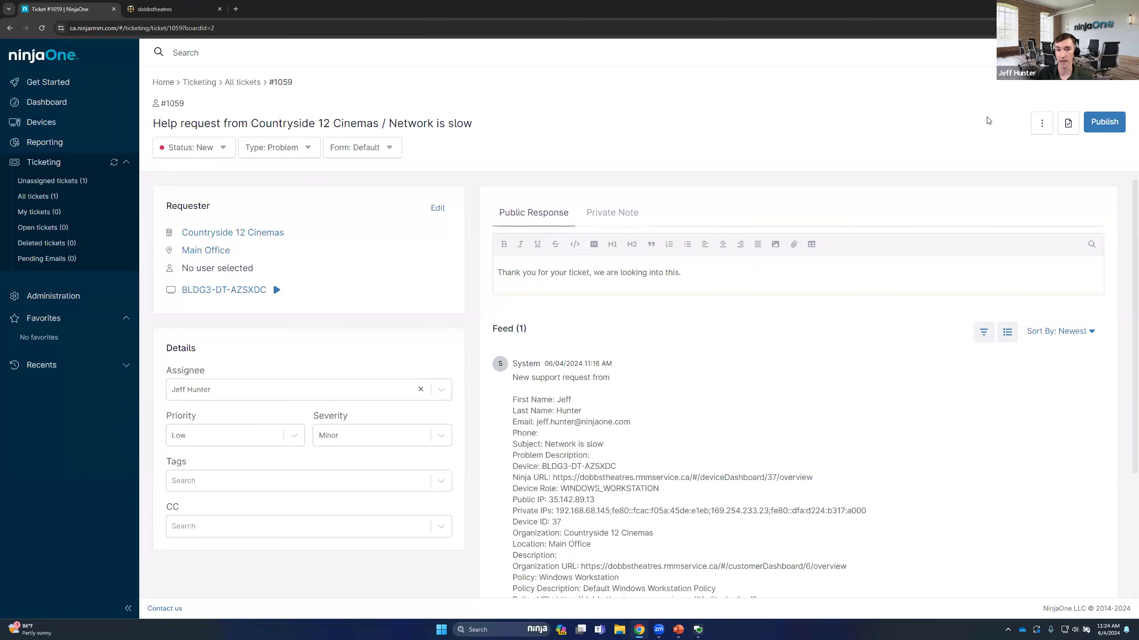
click(1103, 125)
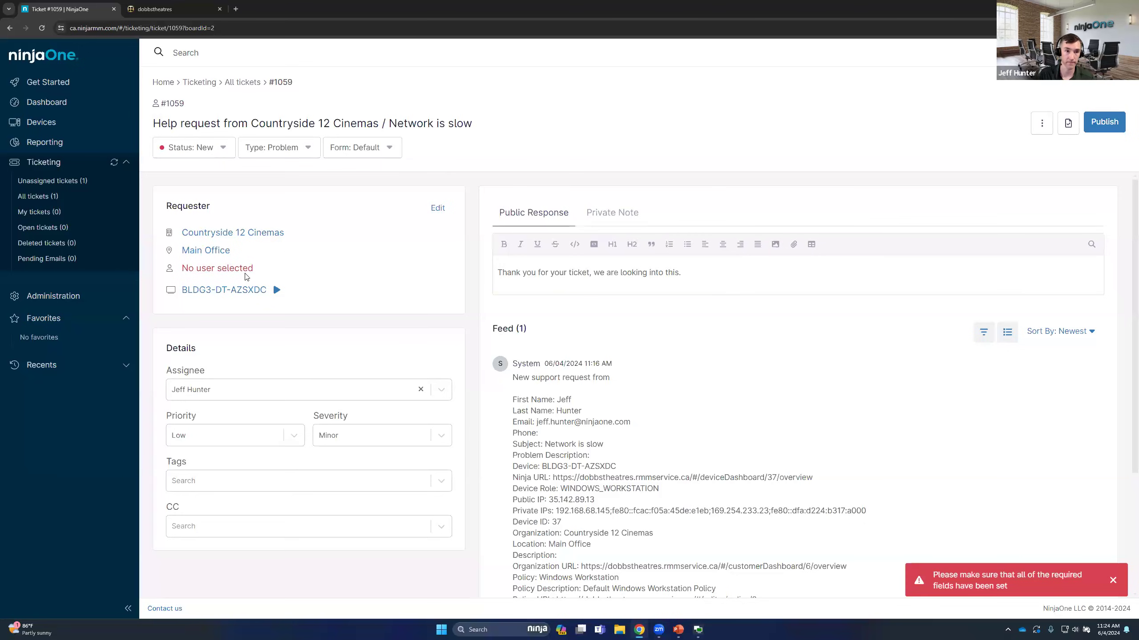
Set yourself as the ticket's Requester, apply the change, and publish the public response
click(437, 208)
click(474, 364)
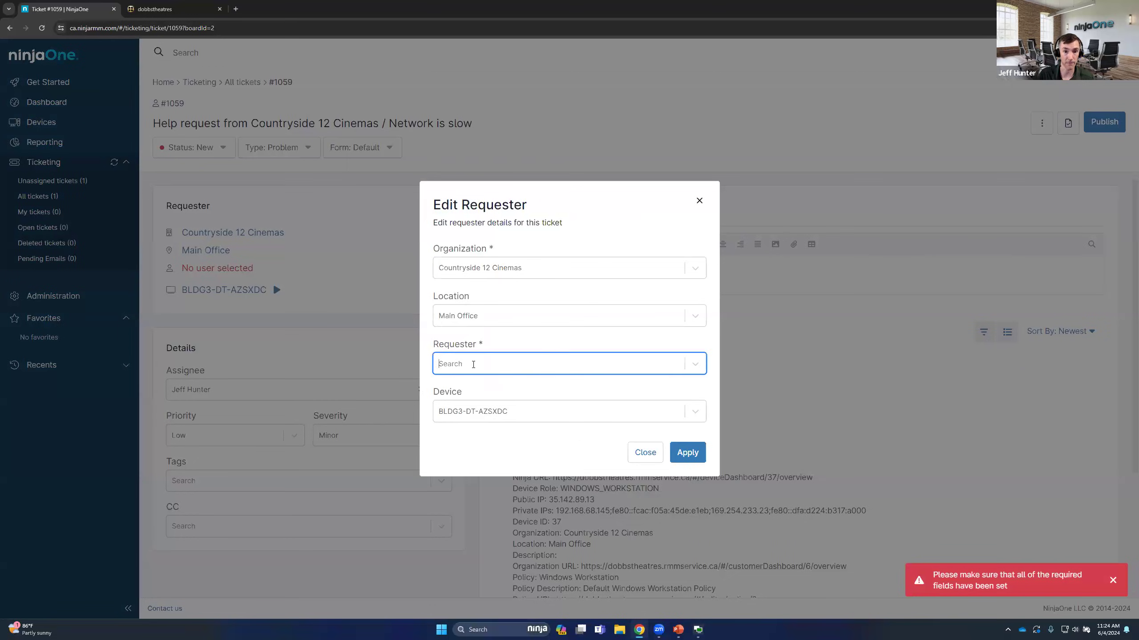
click(464, 439)
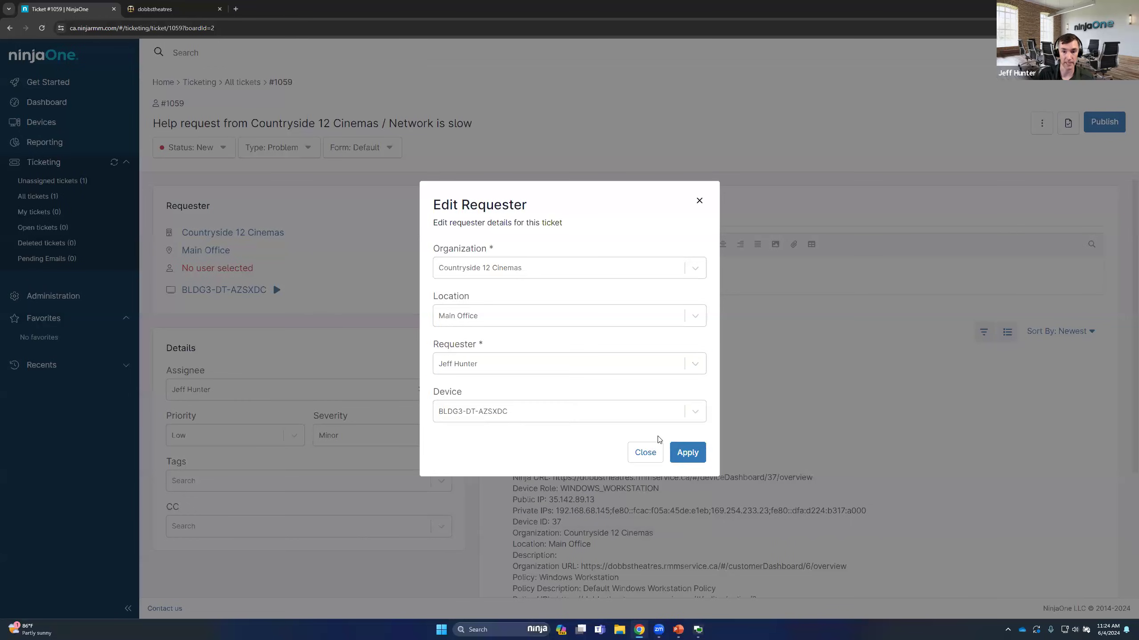
click(692, 454)
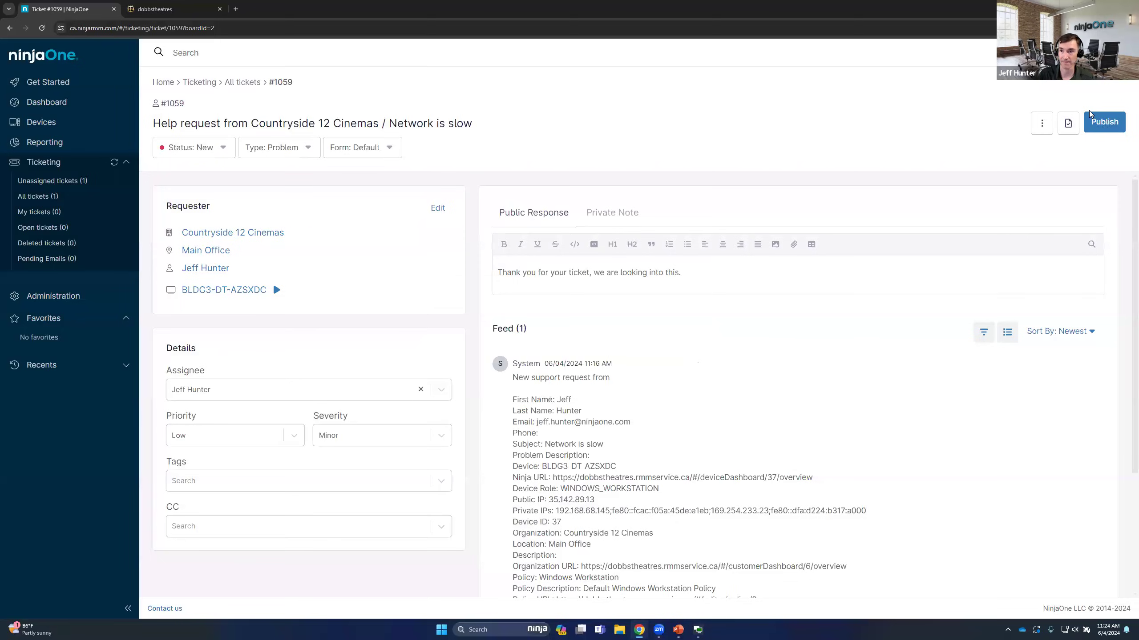
click(1106, 126)
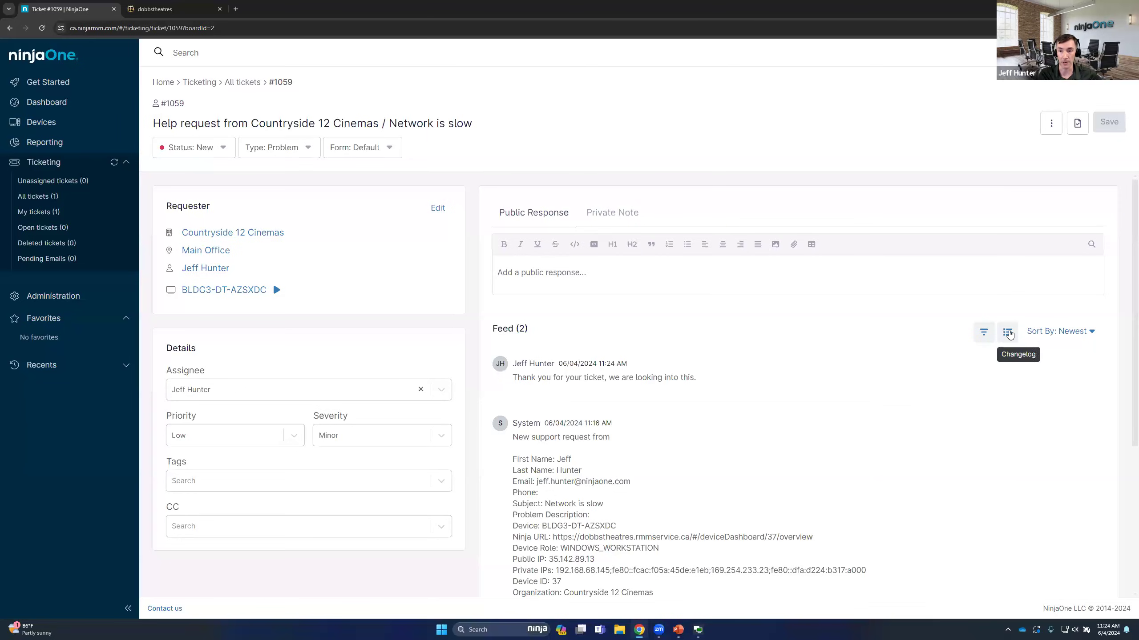
Review the ticket's feed, its split, merge, export and delete actions, and the response template options without choosing any
scroll(900, 494, down, 5)
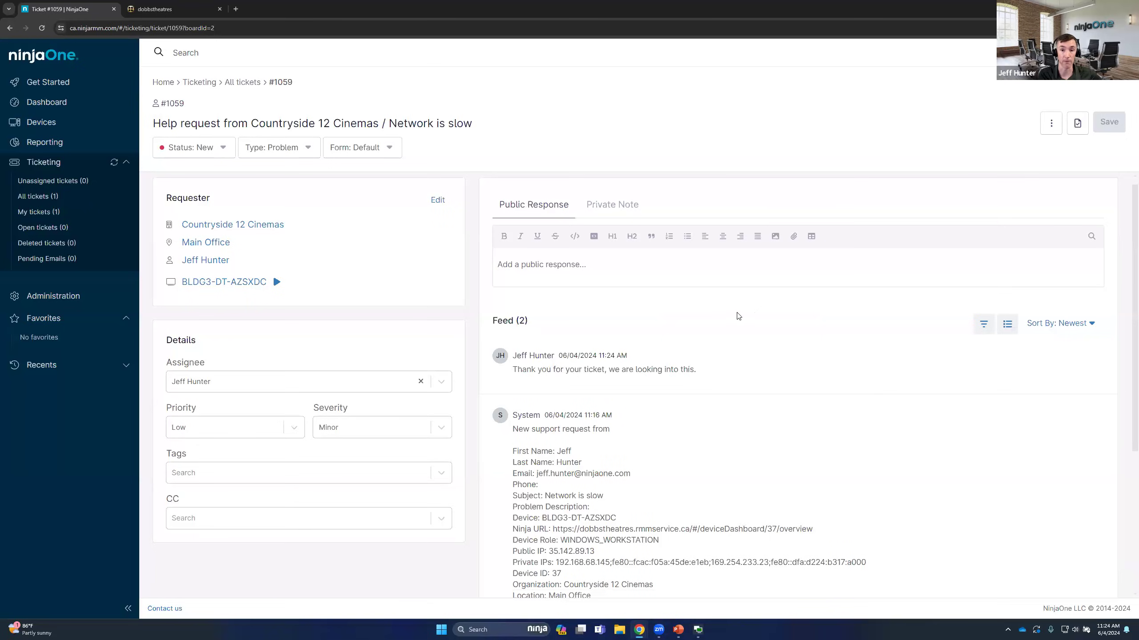
click(1052, 124)
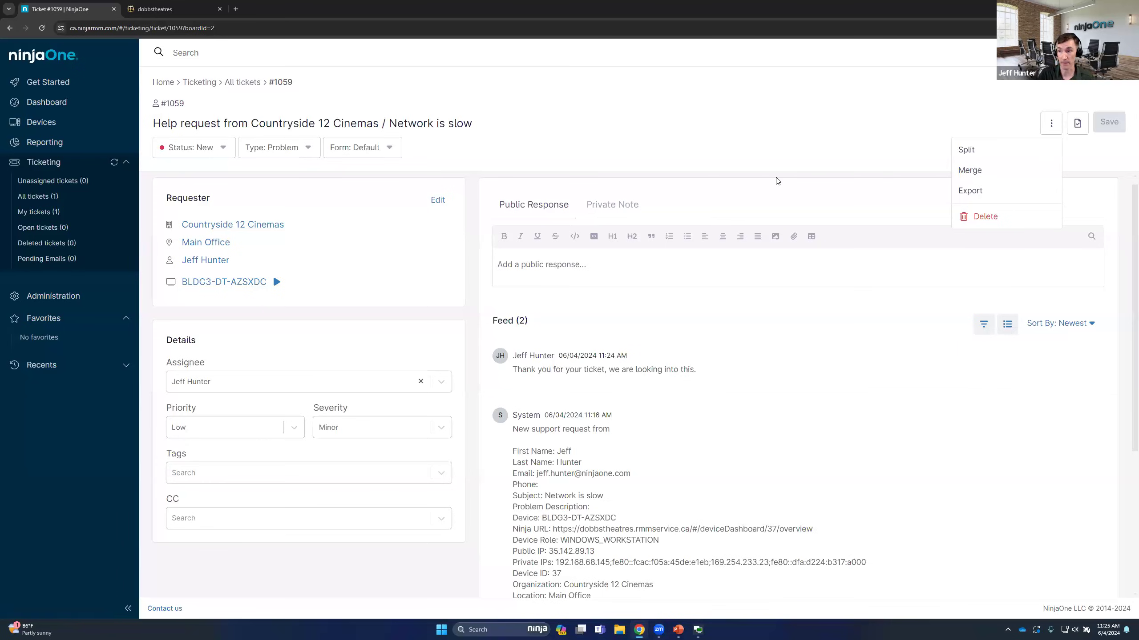
click(1007, 100)
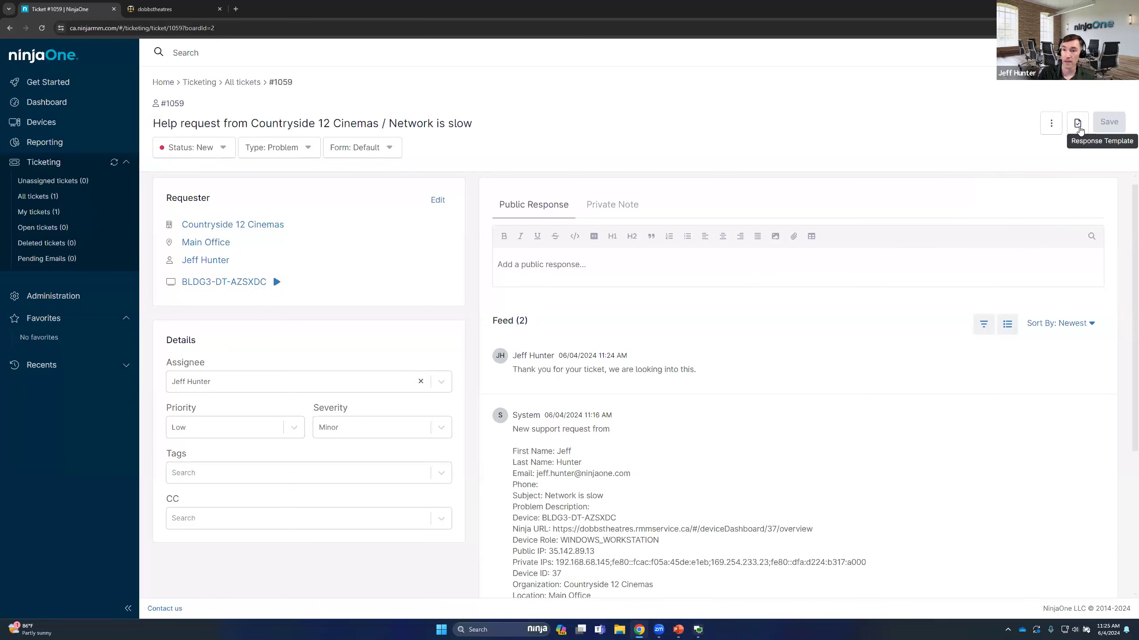
click(1078, 127)
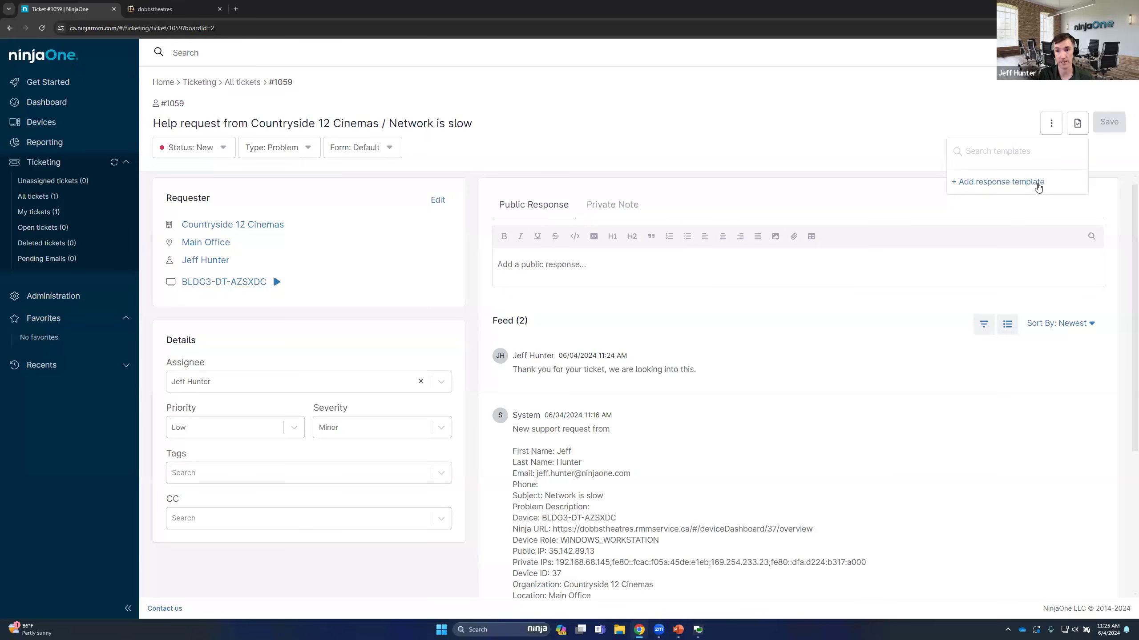
click(564, 279)
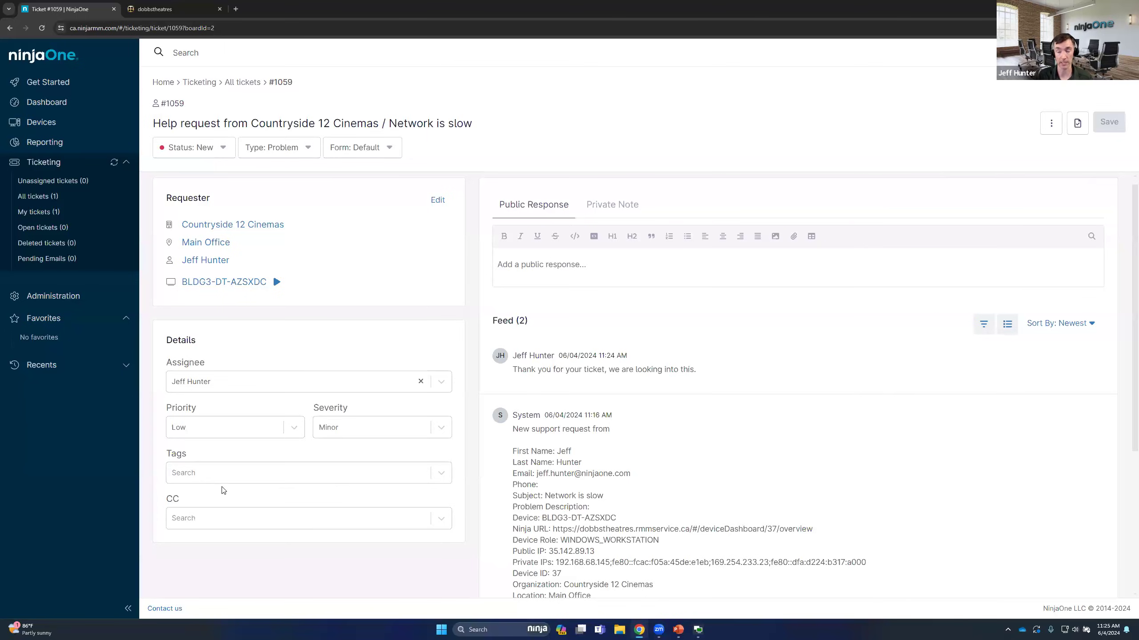
click(1077, 123)
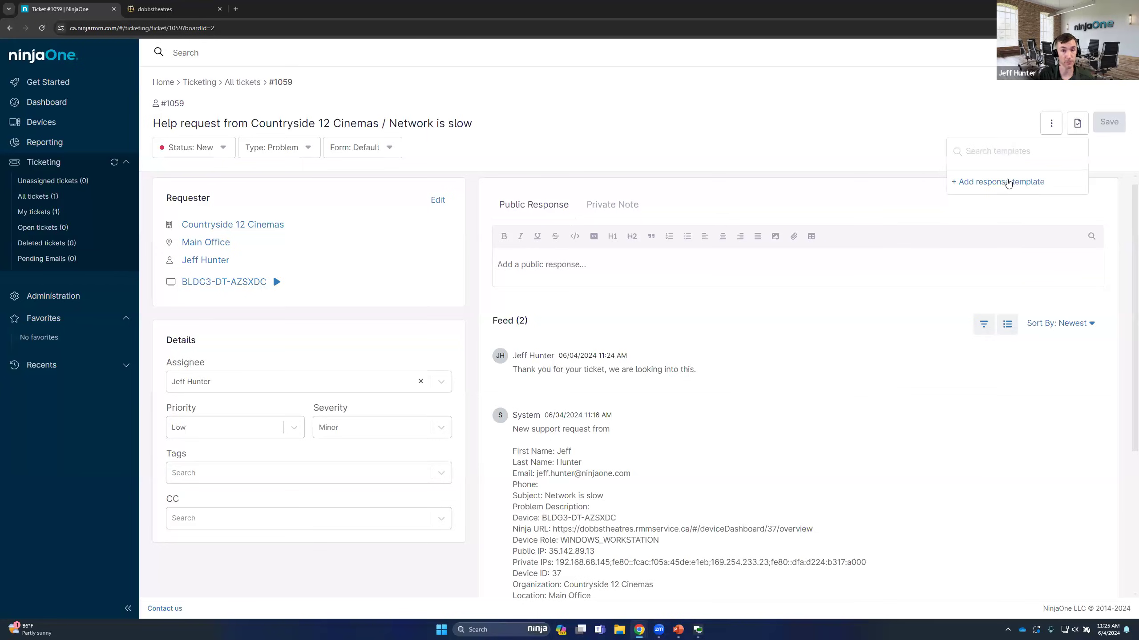
click(761, 145)
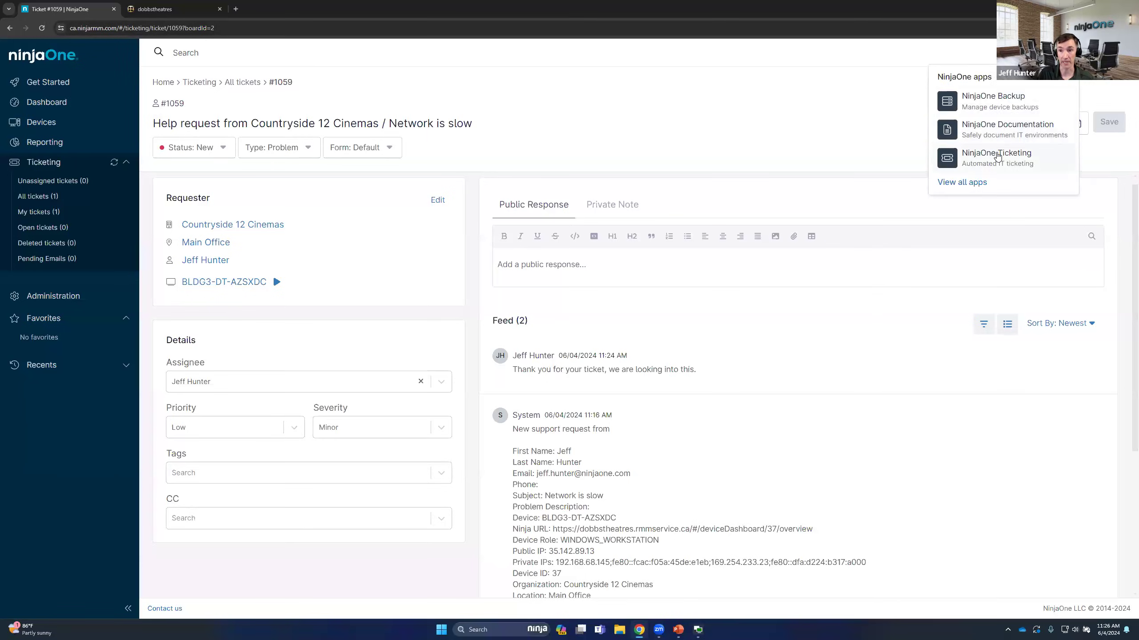
In the NinjaOne Ticketing app's general settings, set Timers to Auto Start, enable automatic contact creation from systray help requests, and save
click(996, 155)
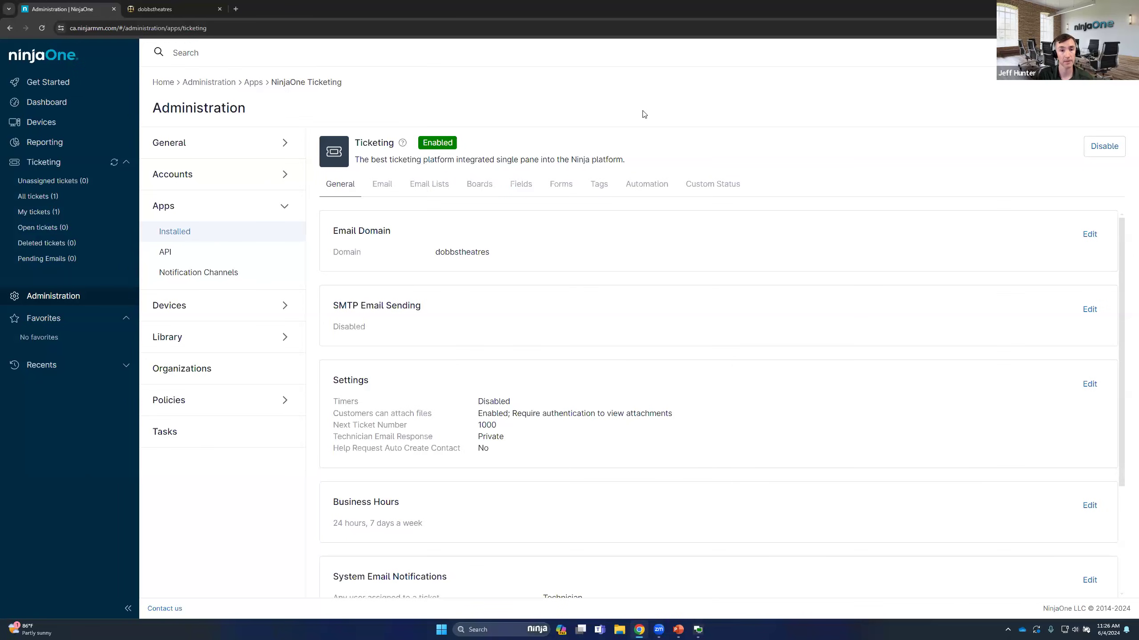
scroll(415, 235, down, 2)
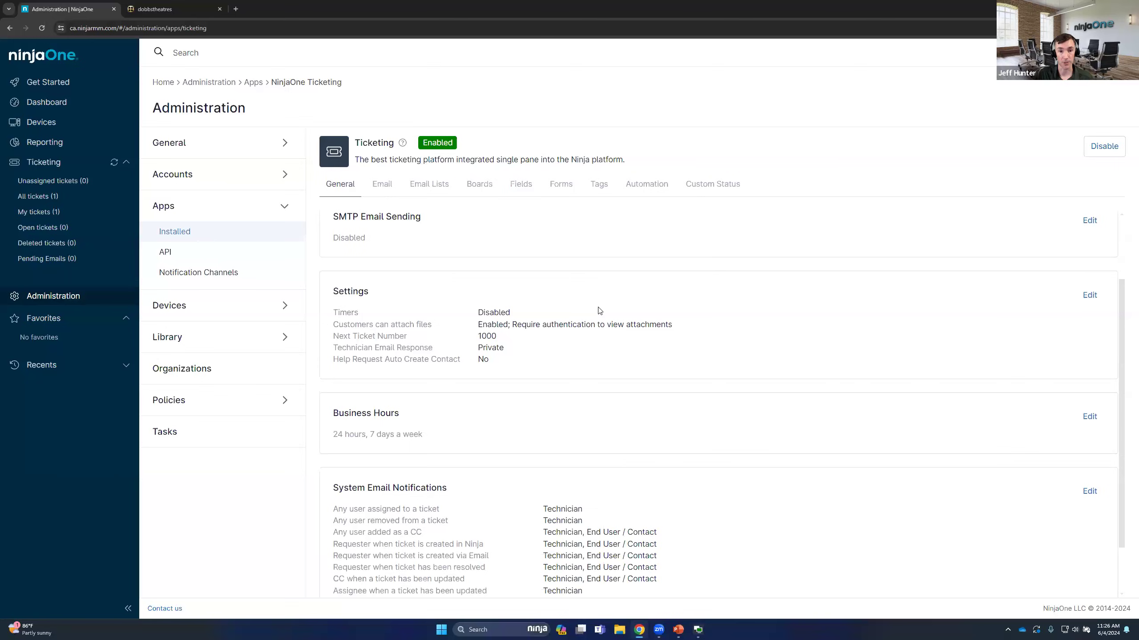
click(1090, 296)
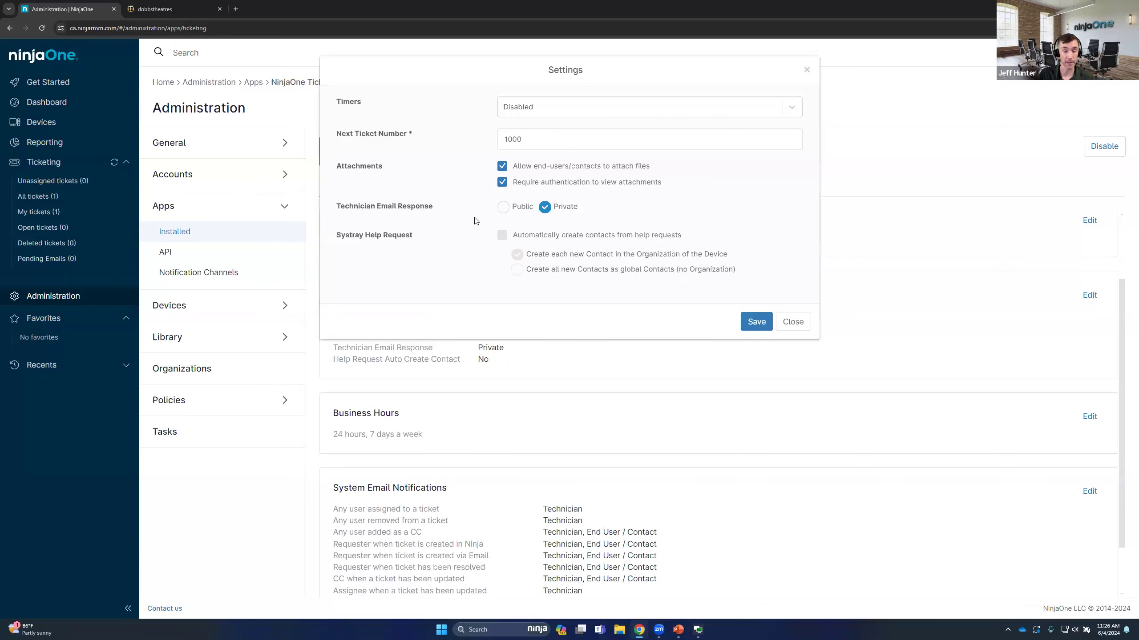
click(543, 110)
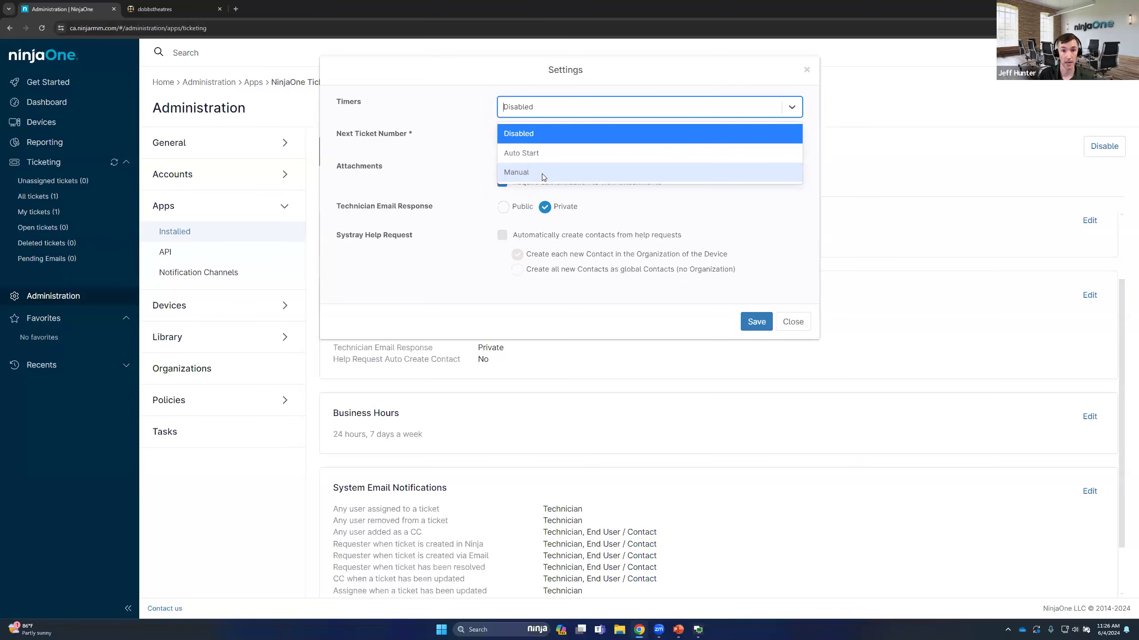
click(531, 147)
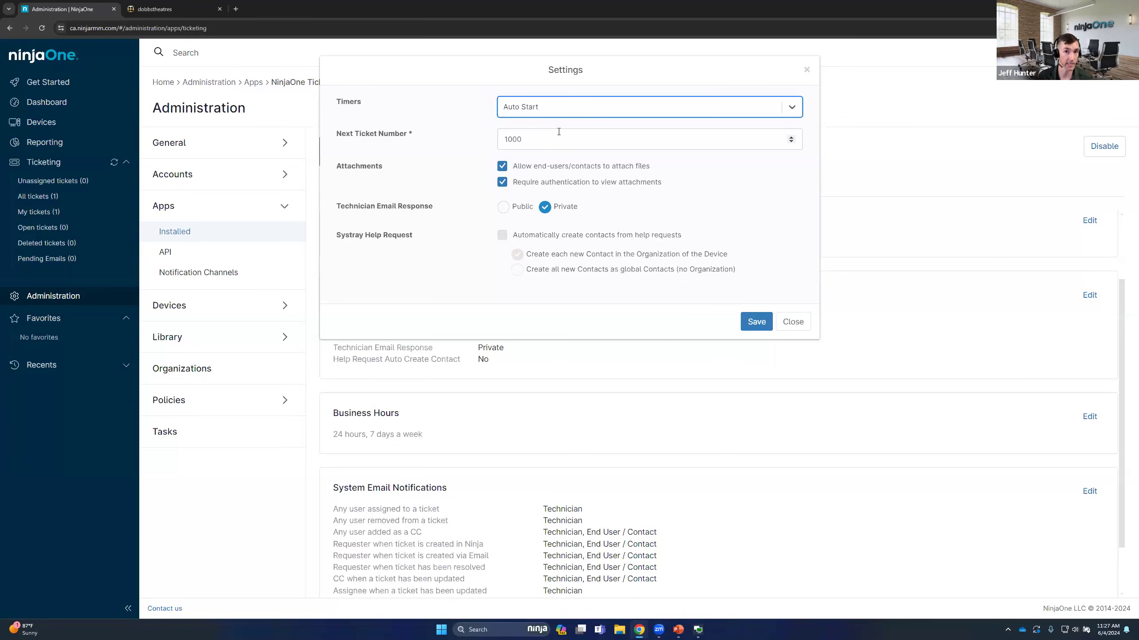
click(423, 144)
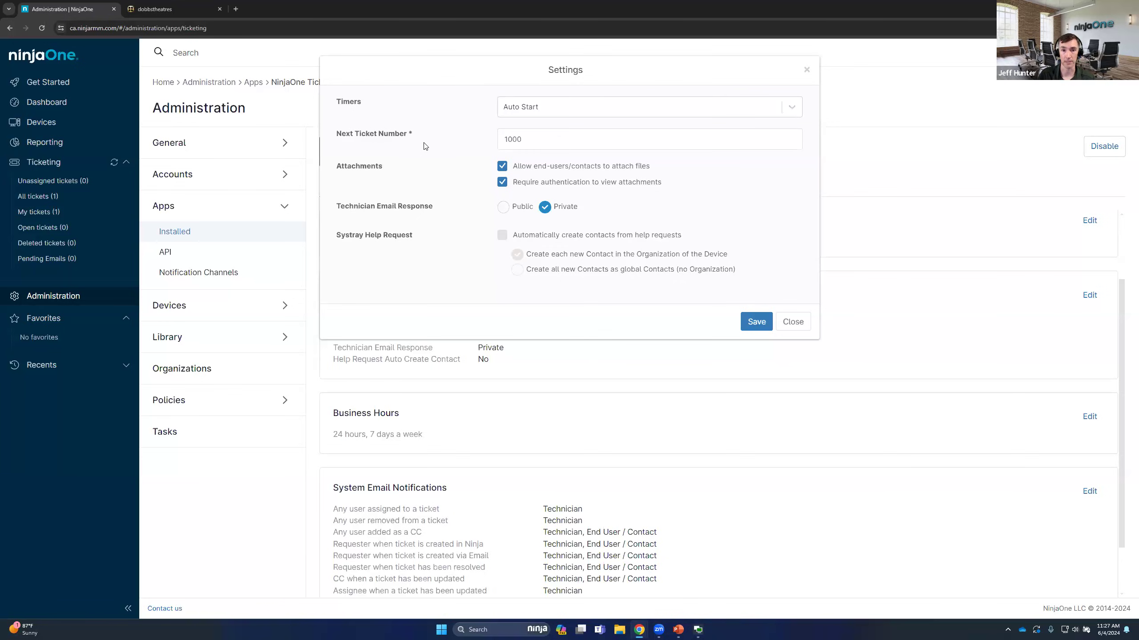
click(502, 236)
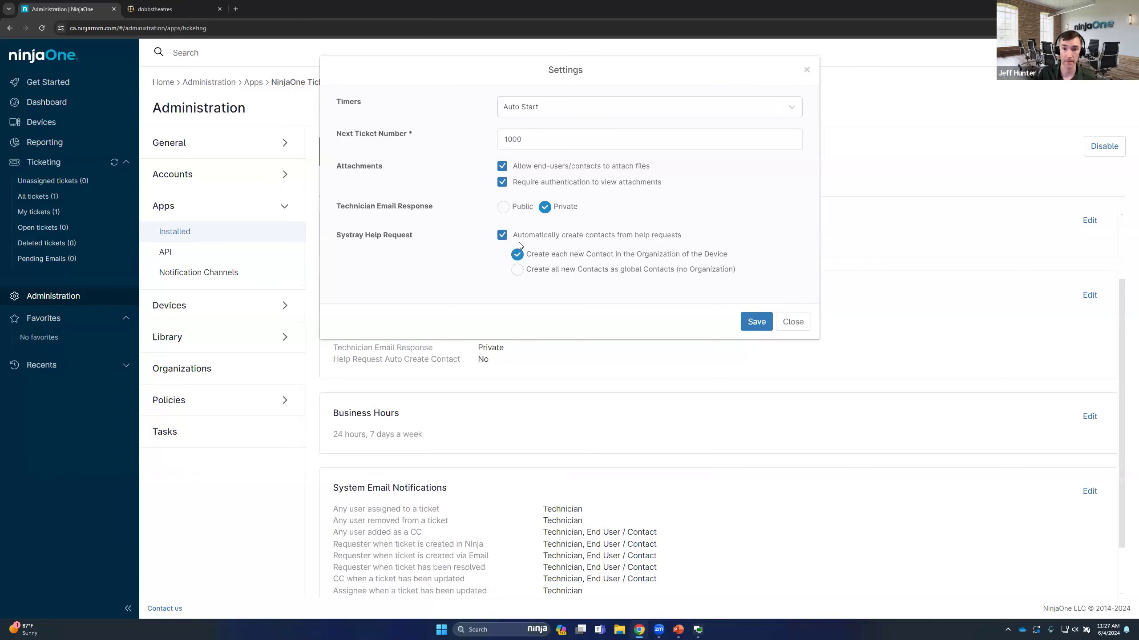
click(750, 324)
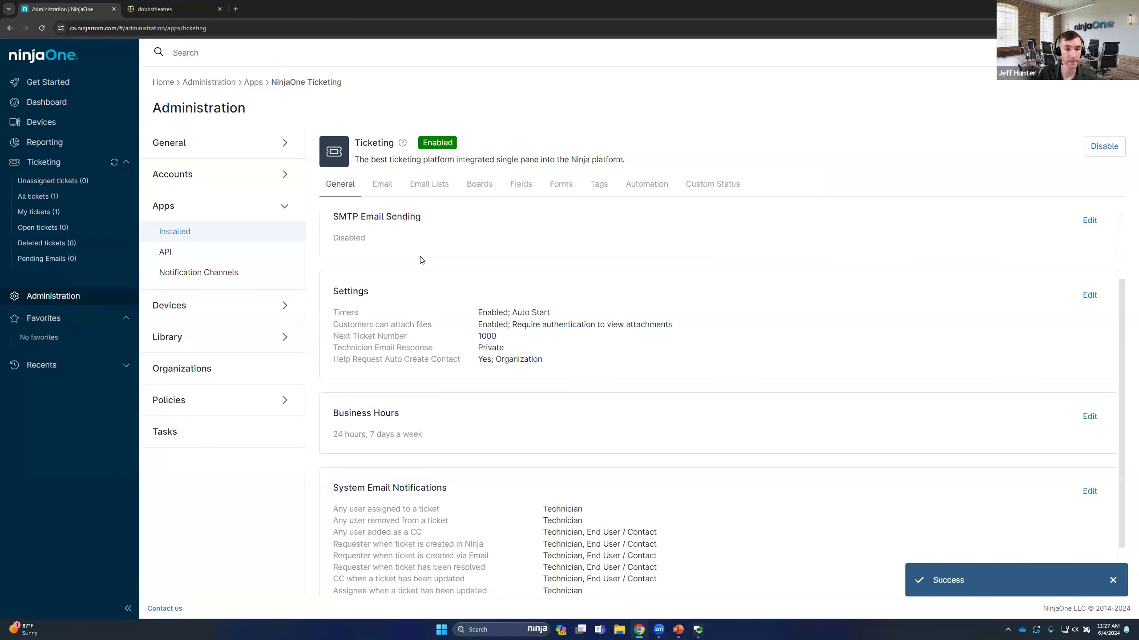
Switch the ticketing Business Hours schedule to Custom
scroll(444, 280, down, 1)
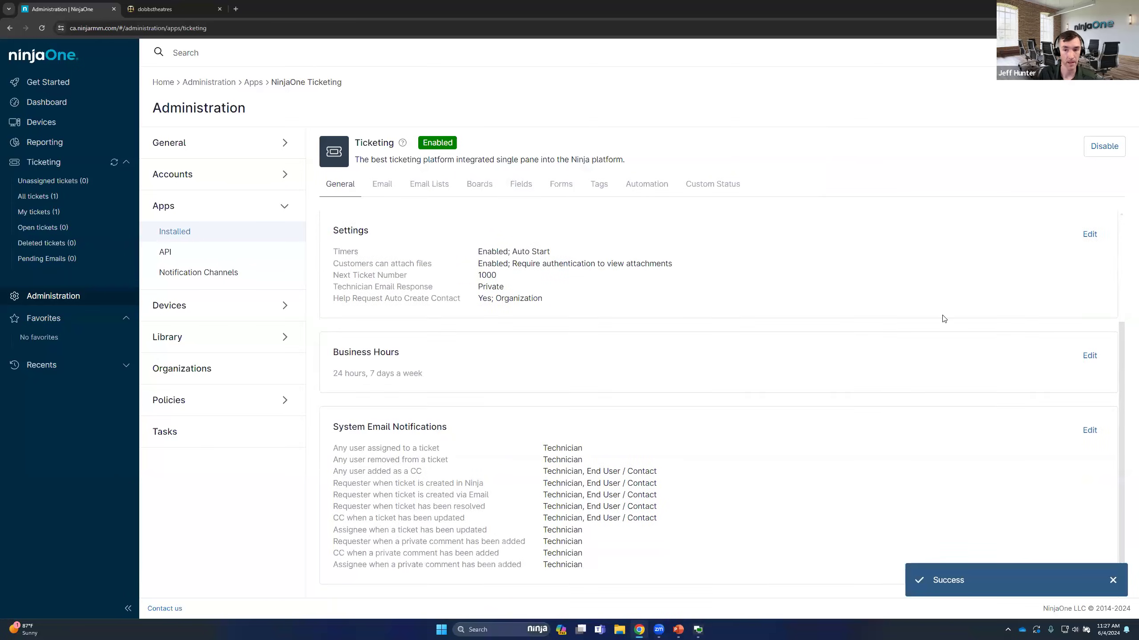
click(1089, 355)
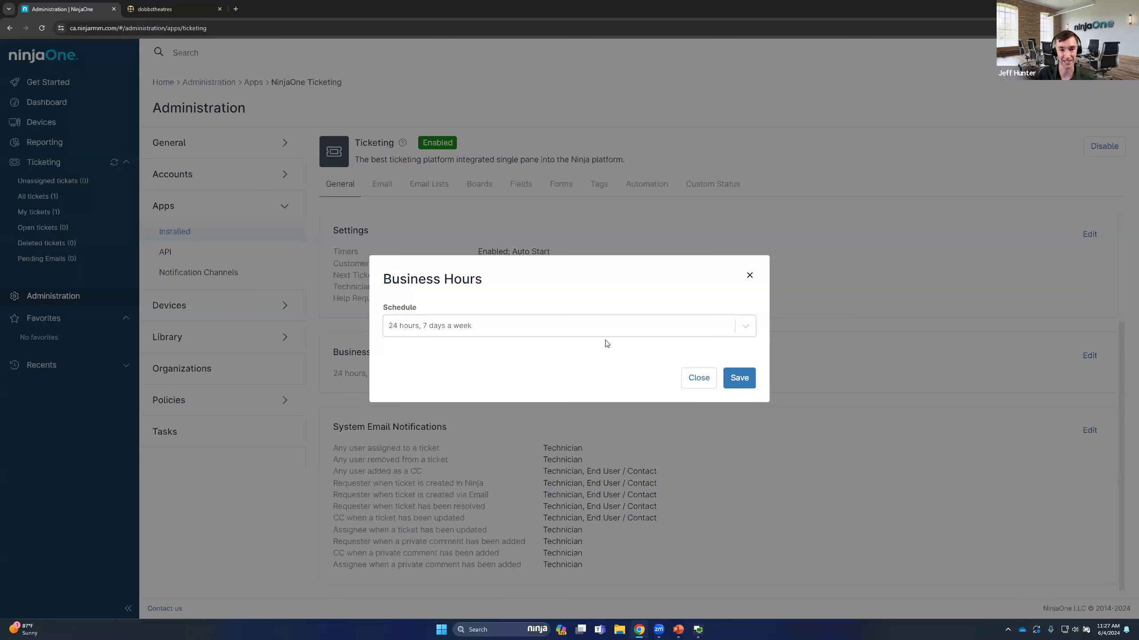
click(590, 329)
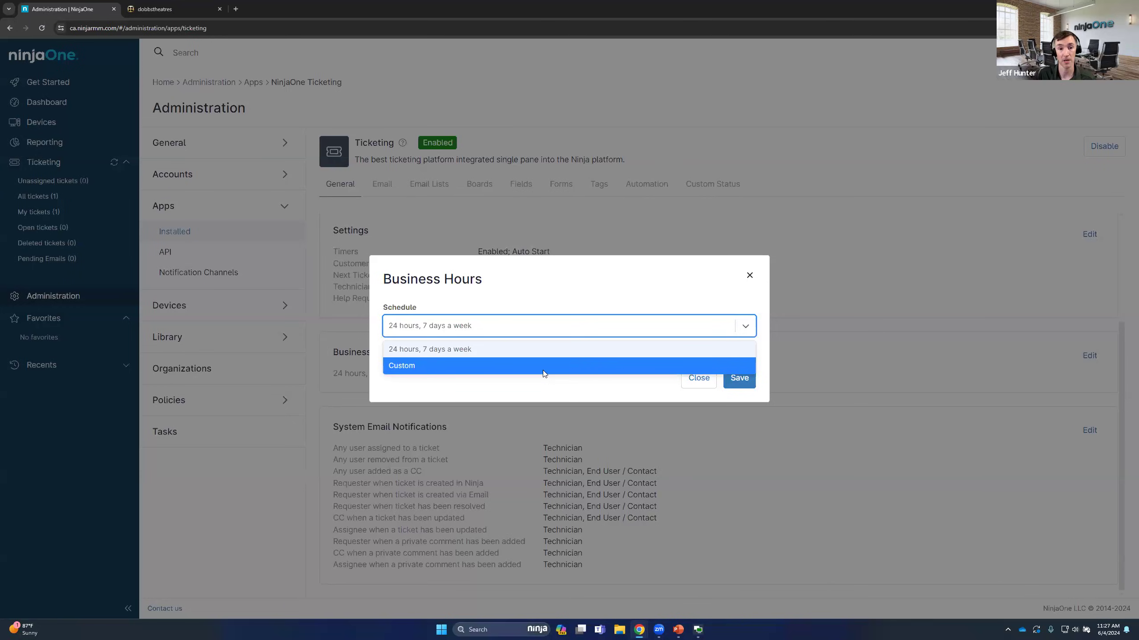
click(543, 372)
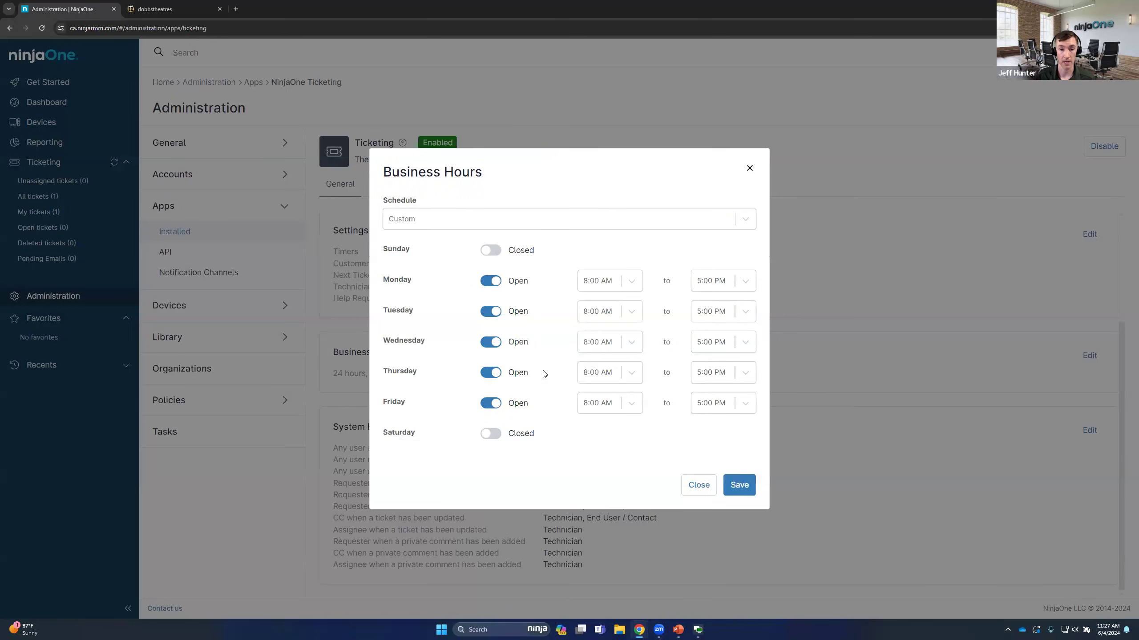
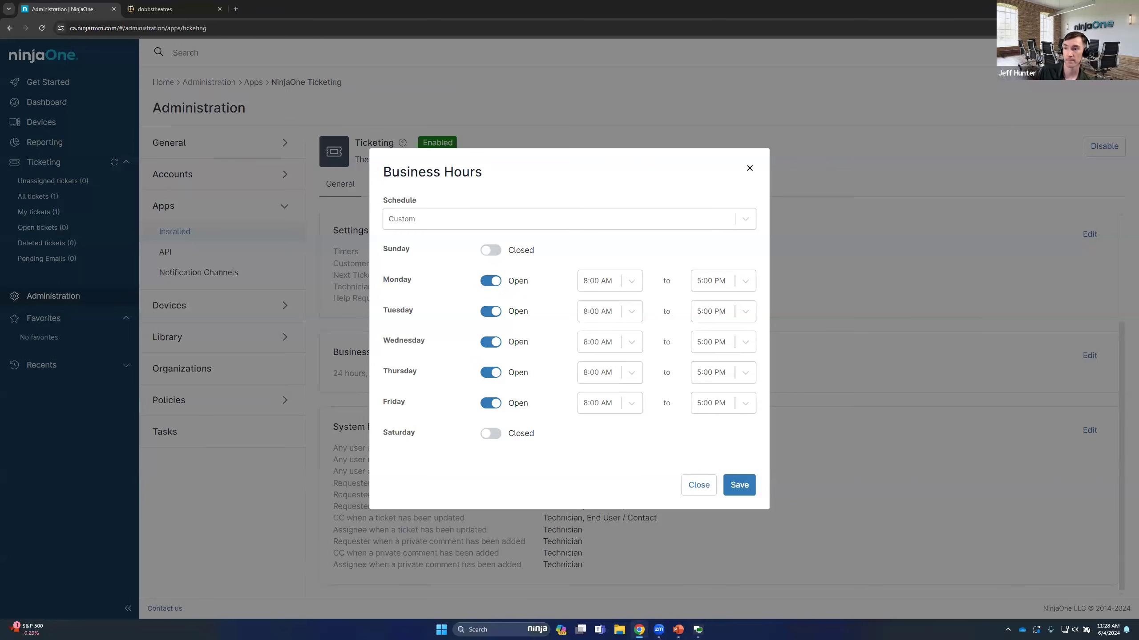
Check the available Business Hours schedule options and leave the settings without saving the custom schedule
click(470, 227)
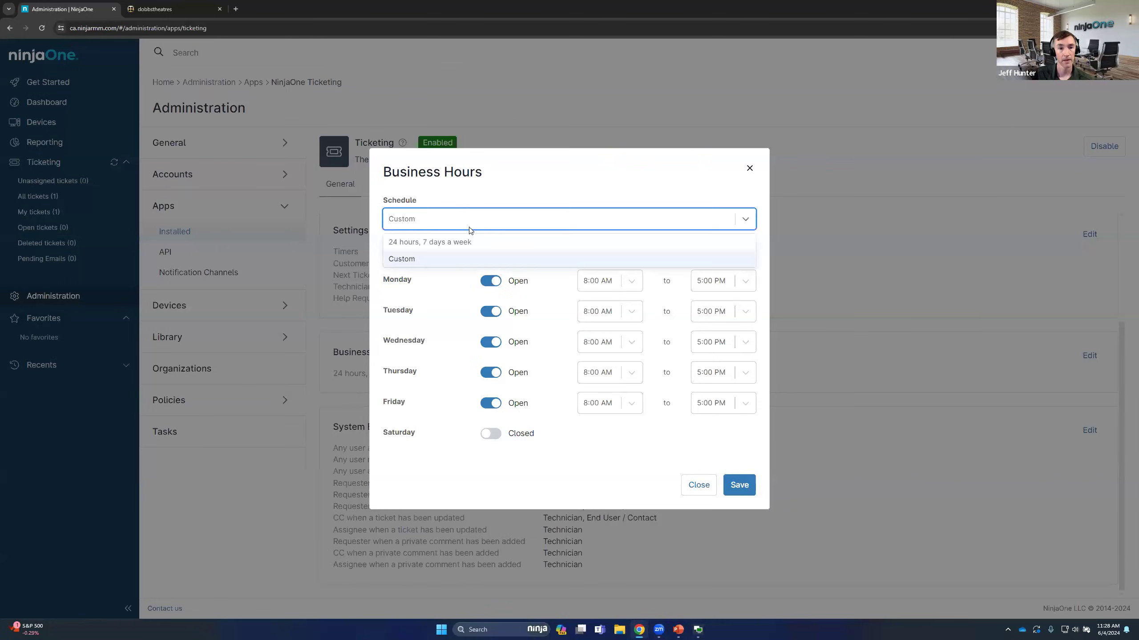
click(750, 170)
click(750, 170)
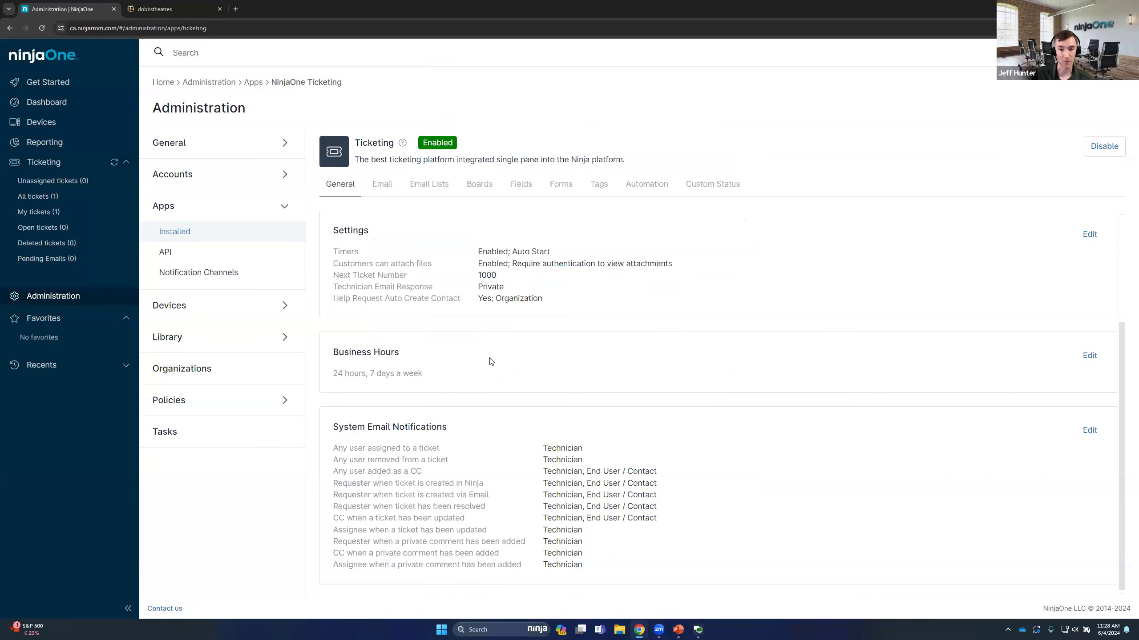
Examine the System Email Notifications available for Technicians and for End Users / Contacts
drag(334, 430, 494, 420)
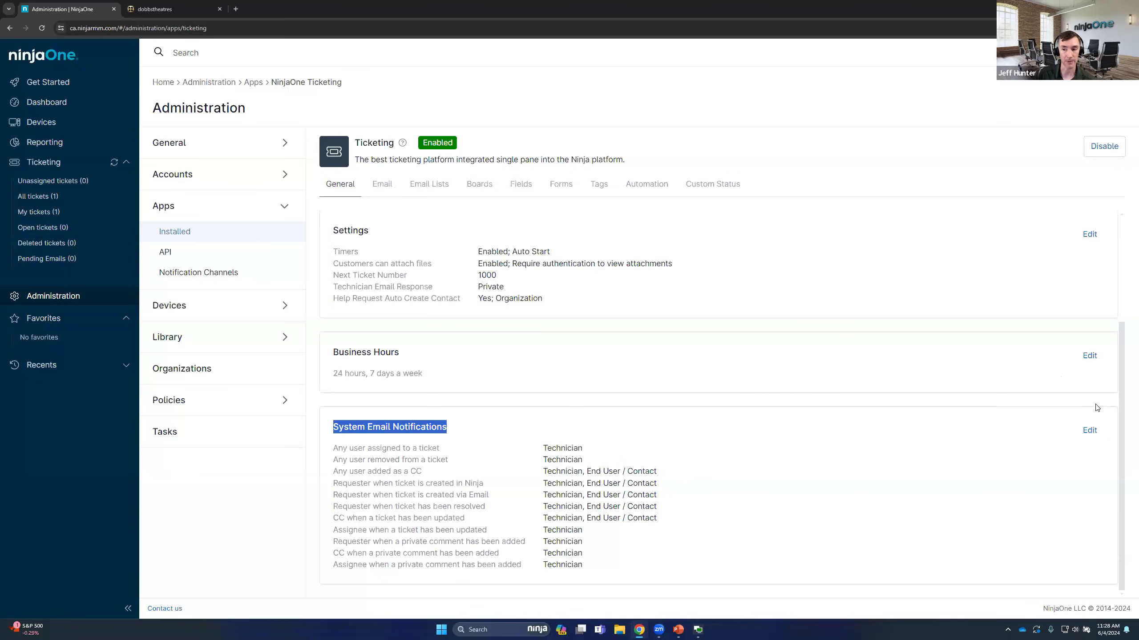
click(1089, 430)
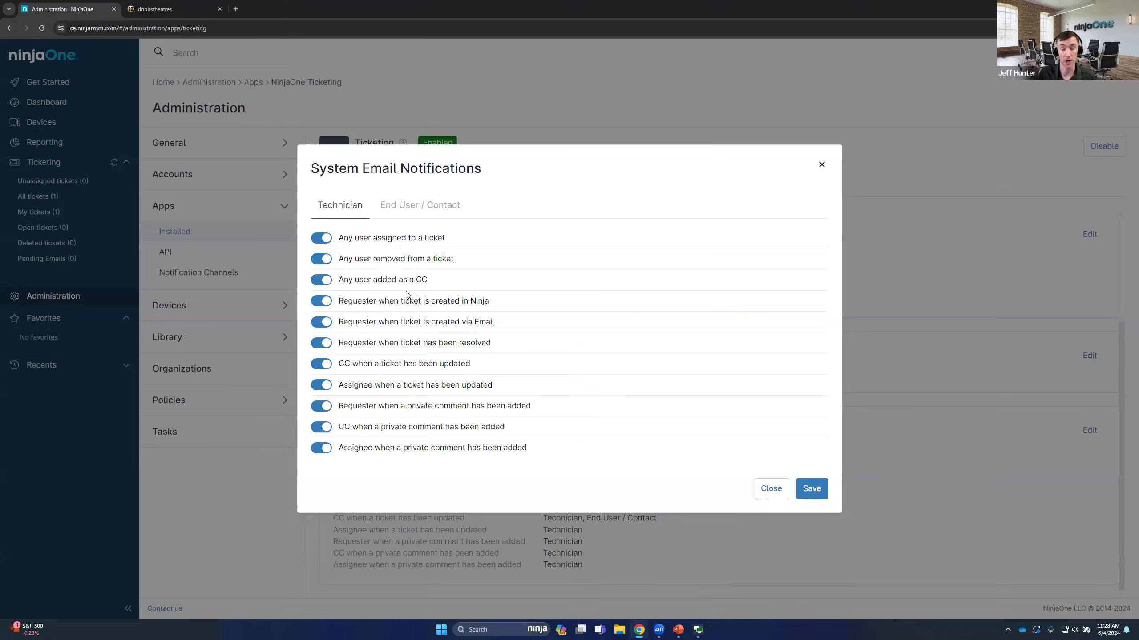
click(407, 216)
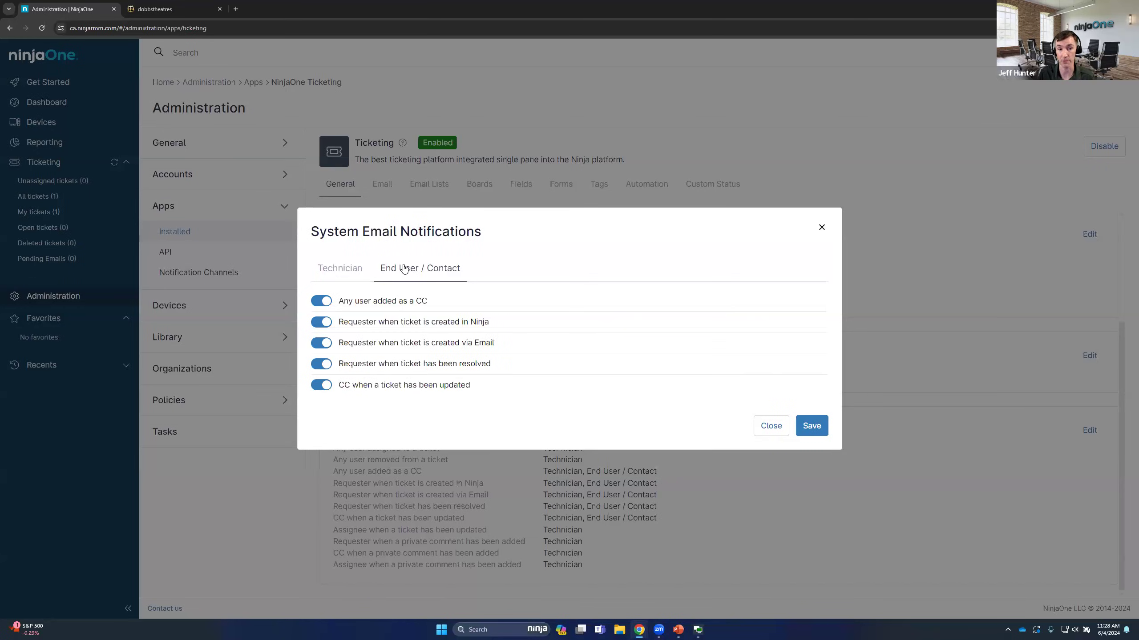
click(358, 272)
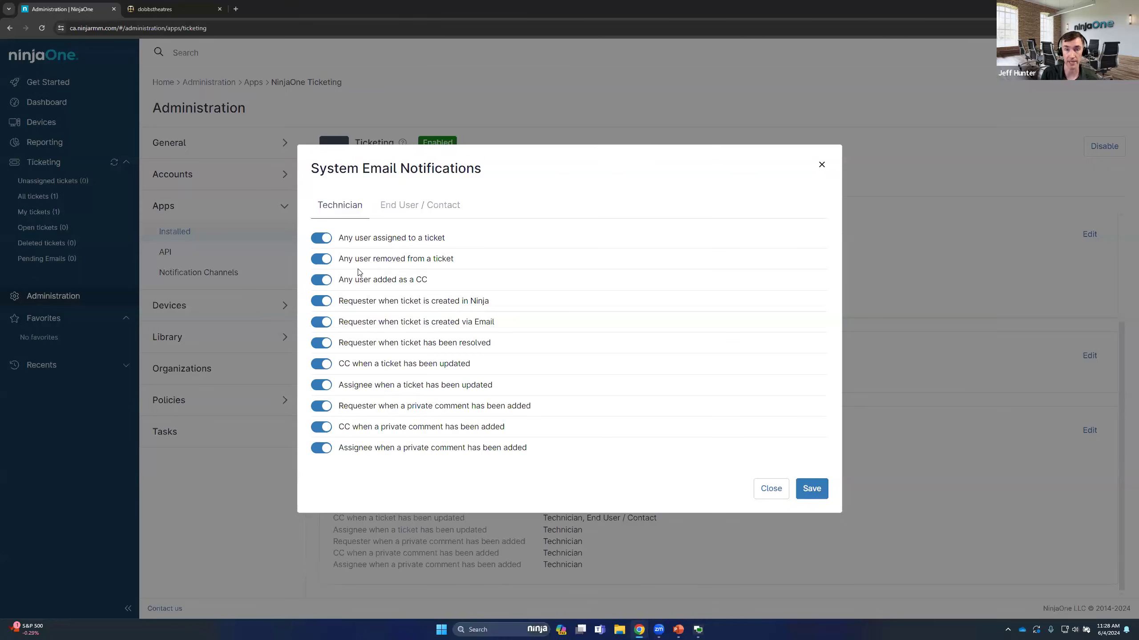
click(422, 211)
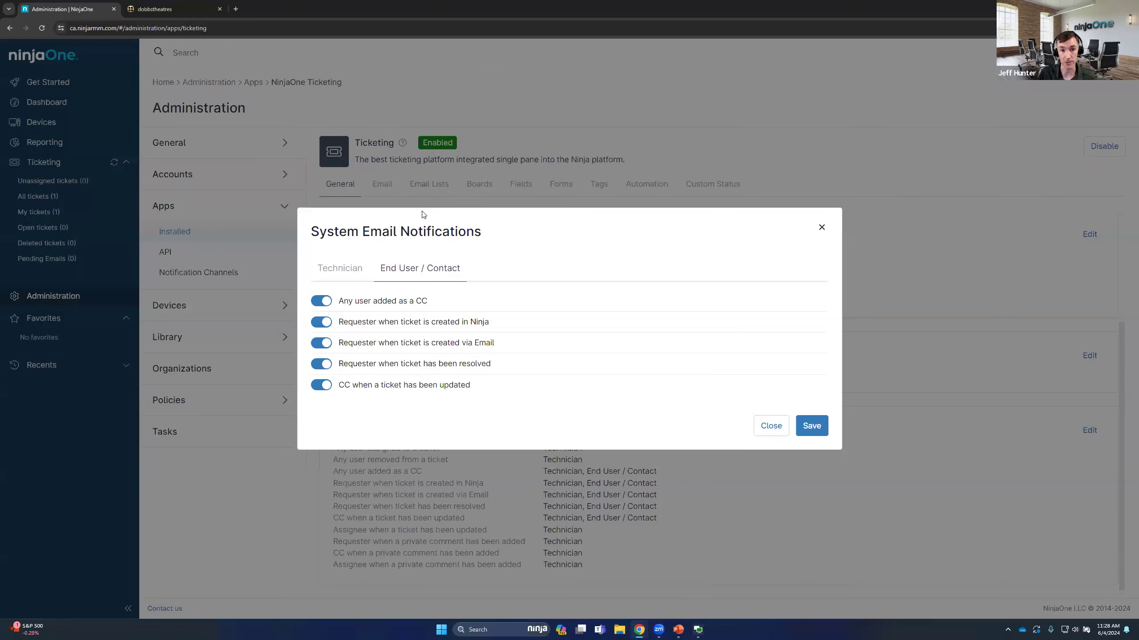
click(358, 268)
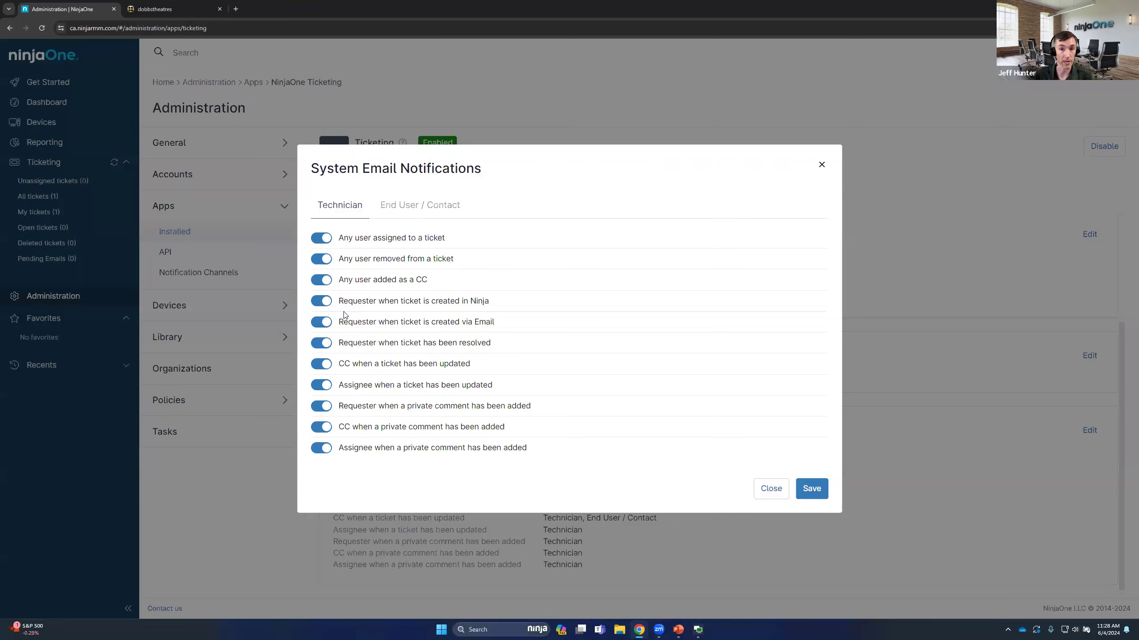
click(409, 199)
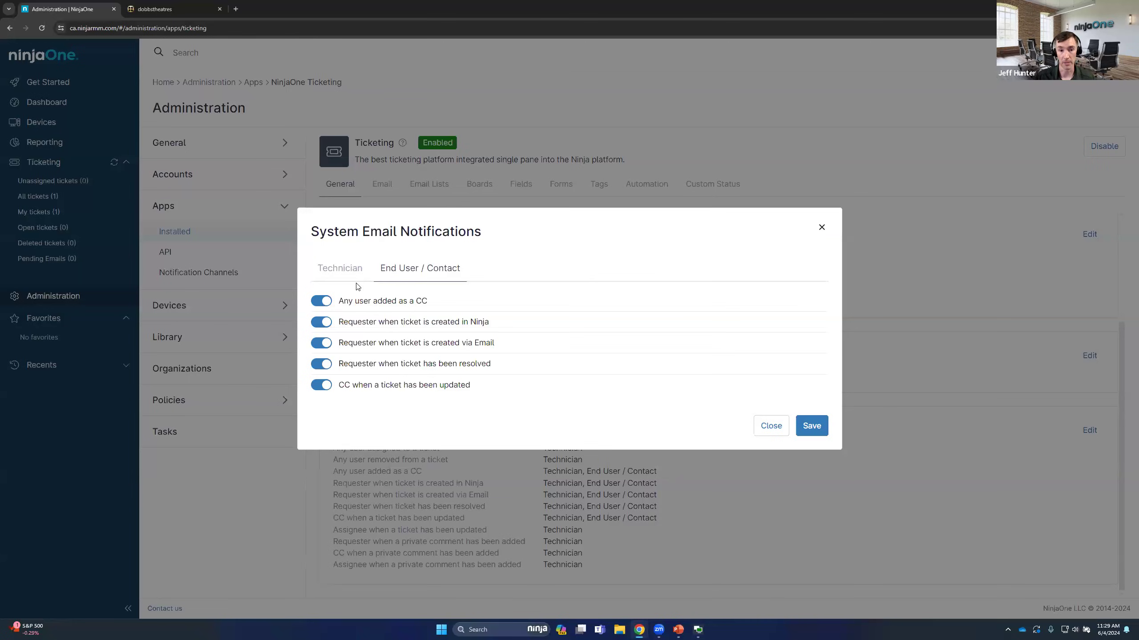
drag(483, 234, 310, 232)
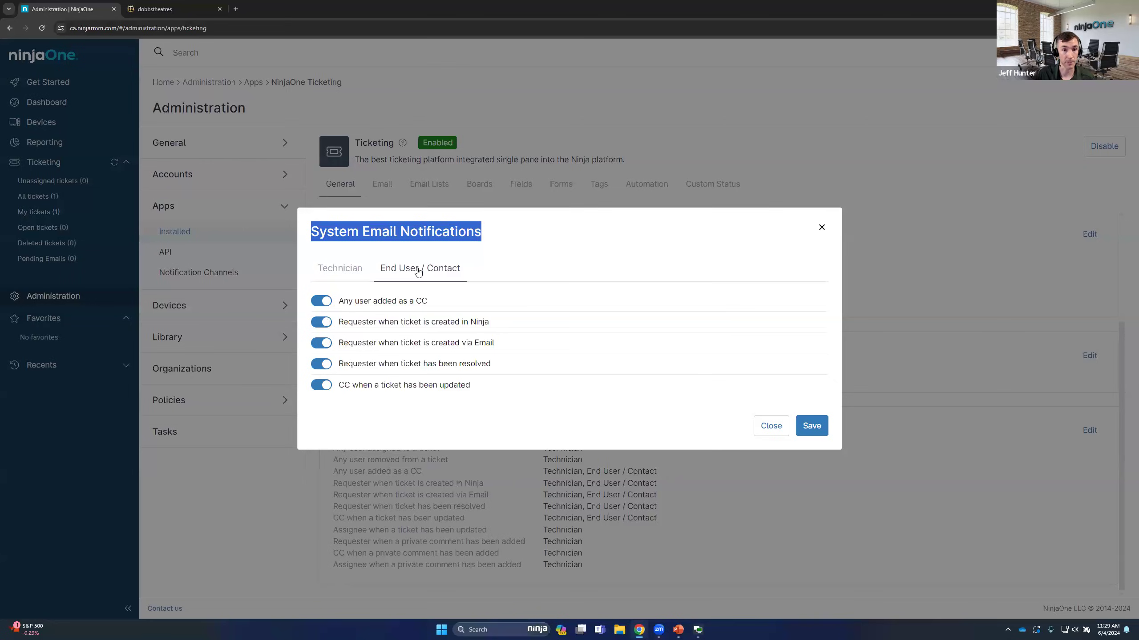
Disable the End User / Contact notifications to requesters for tickets created in Ninja and via Email, and save
click(321, 323)
click(322, 342)
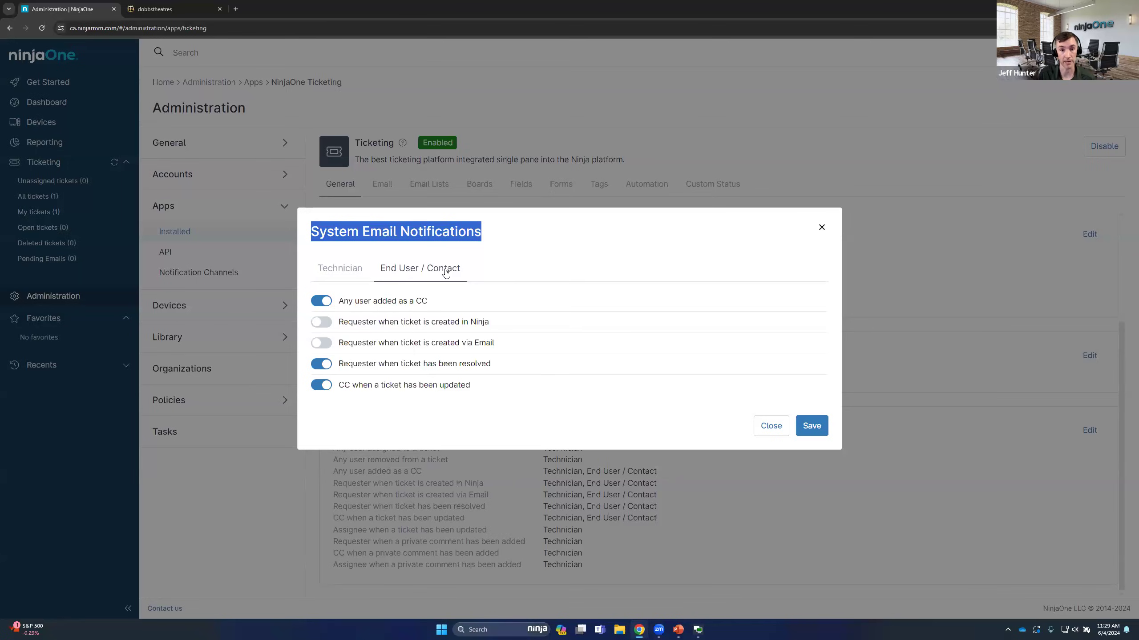
click(360, 277)
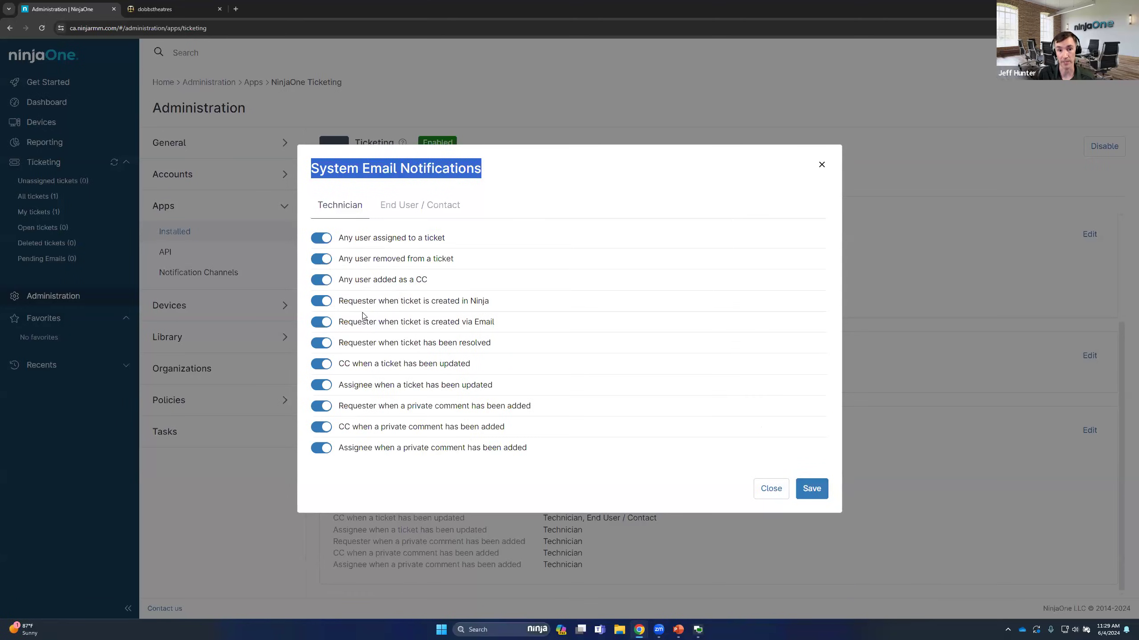
click(394, 205)
click(812, 424)
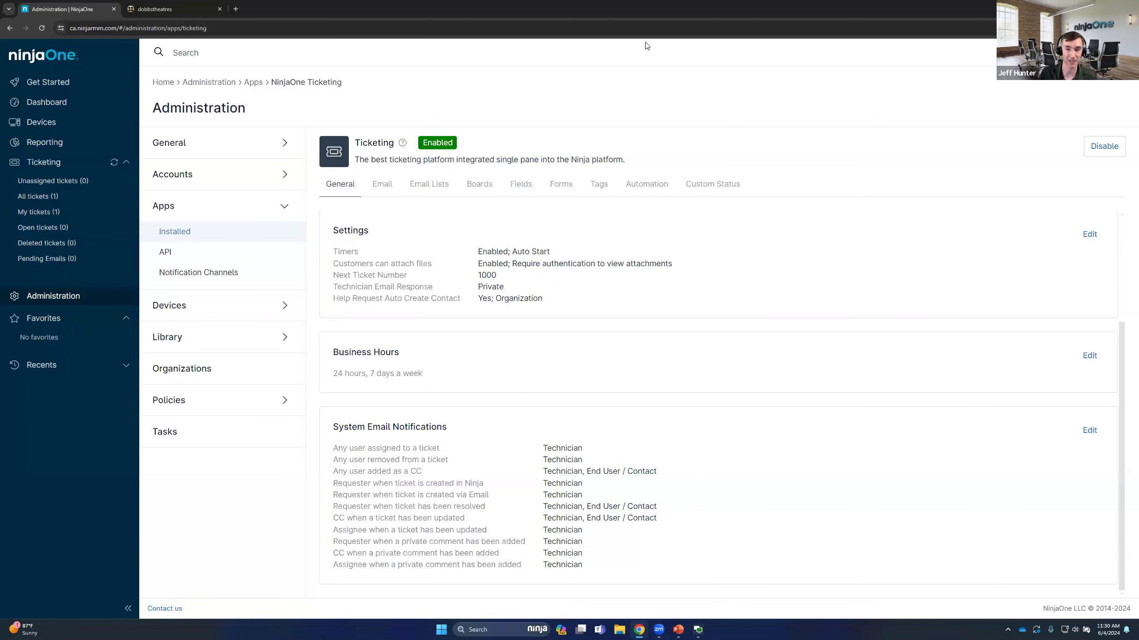
Start a new Event Based ticketing automation with an "ALL" condition that Action equals Ticket Created
click(650, 185)
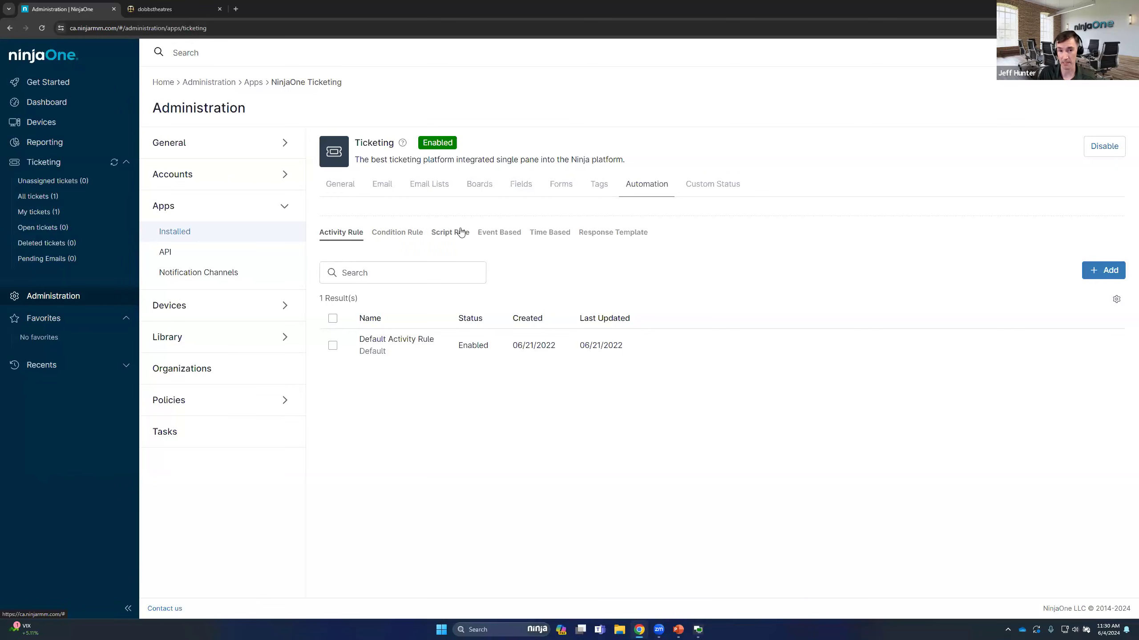
click(609, 234)
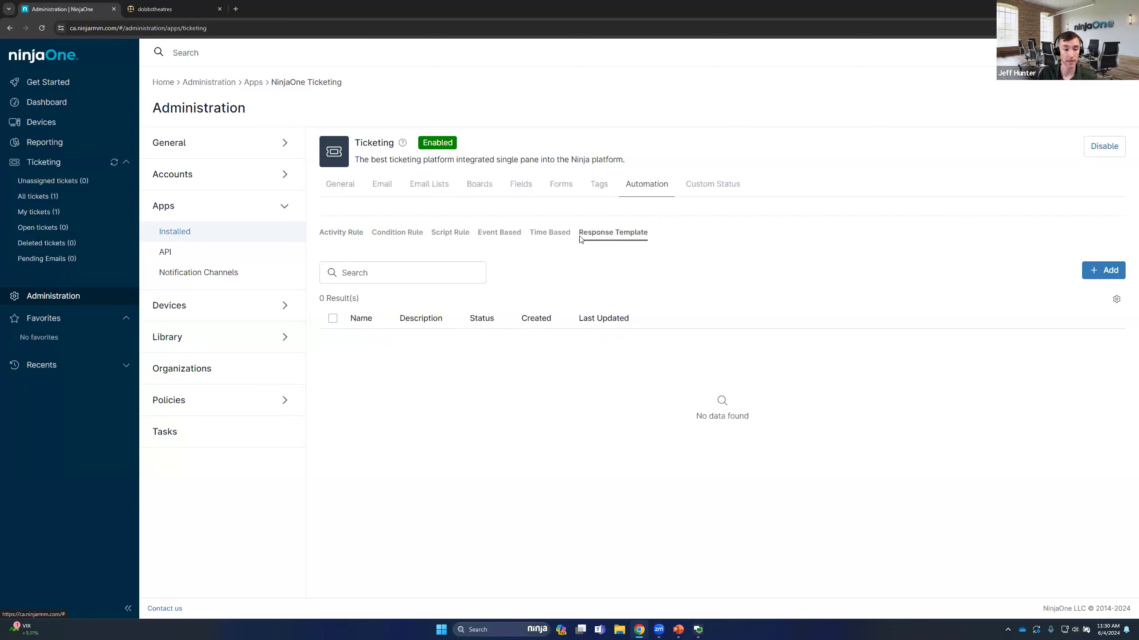
click(502, 234)
click(556, 236)
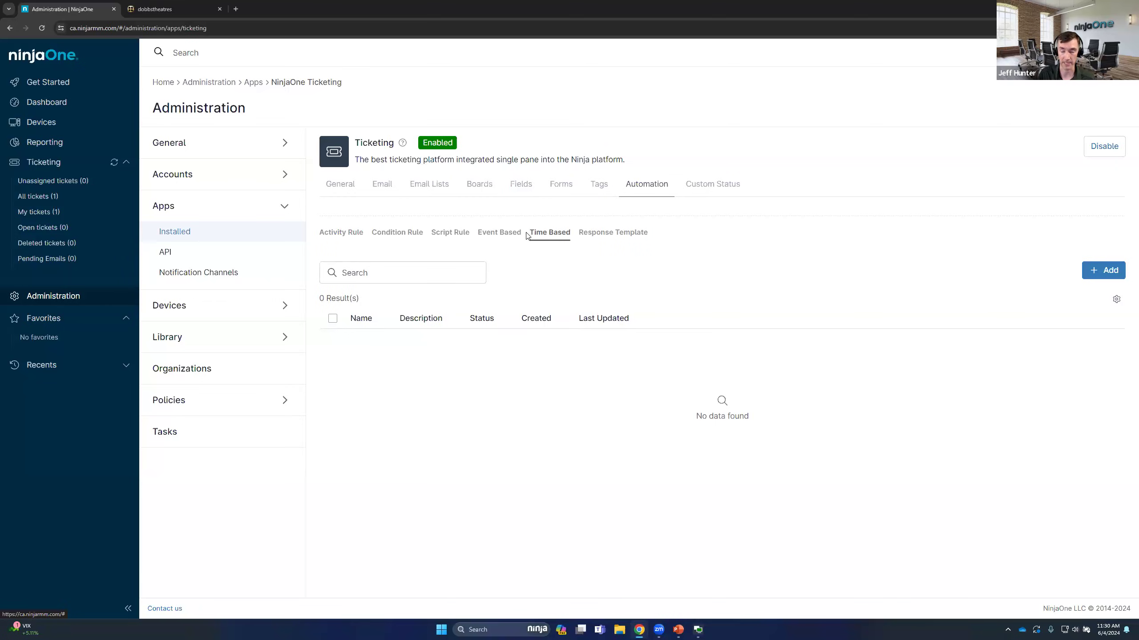
click(501, 234)
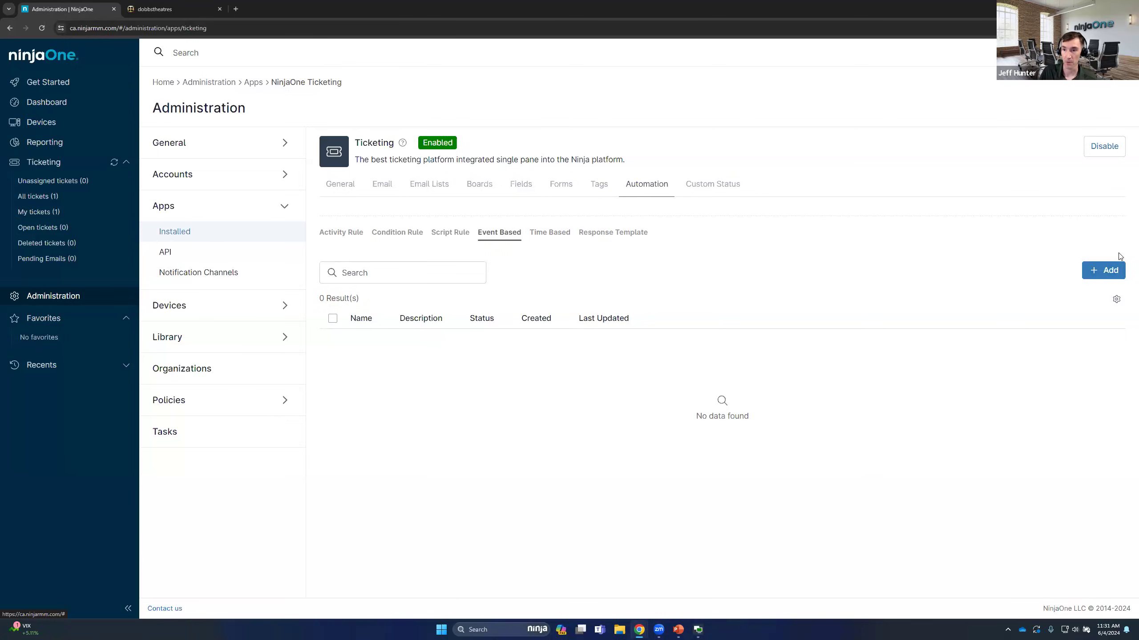
click(1107, 271)
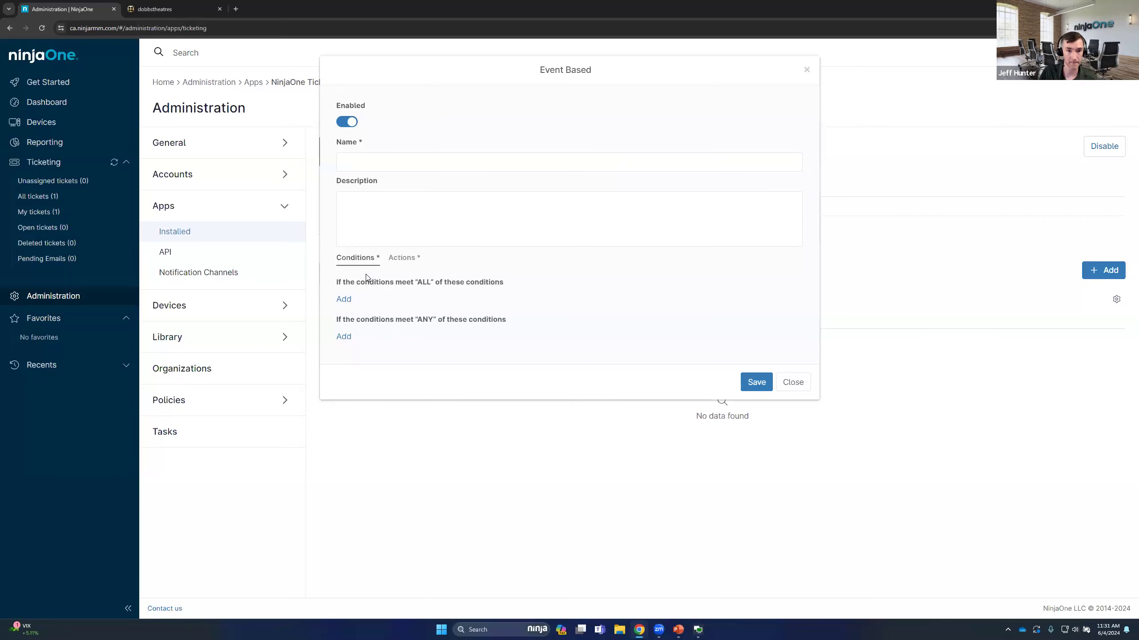
click(345, 299)
click(409, 309)
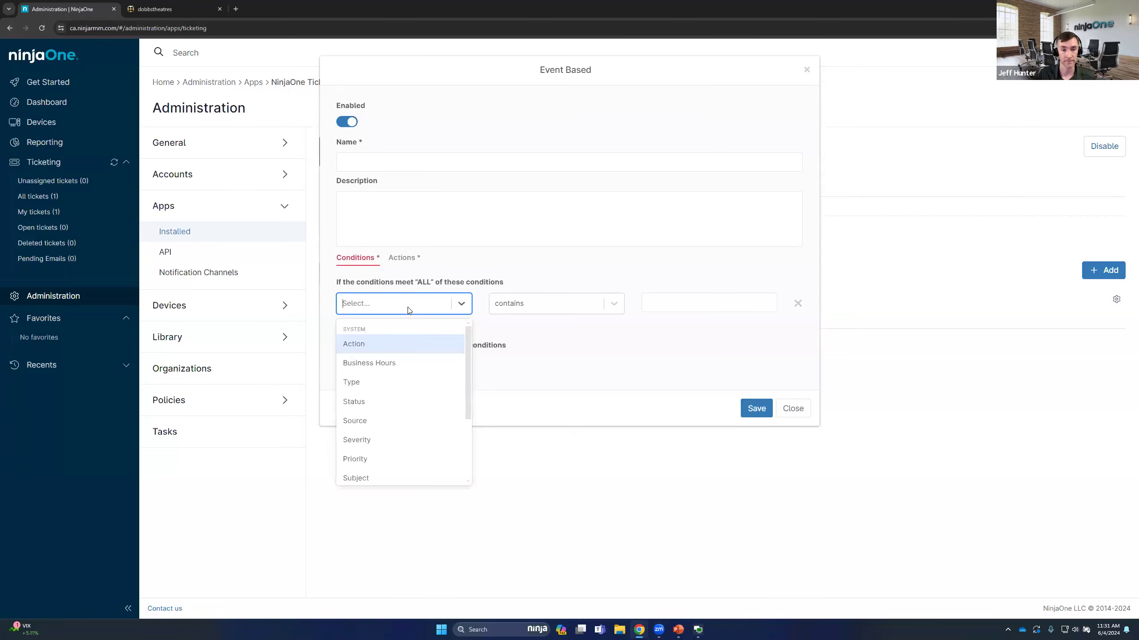
click(400, 351)
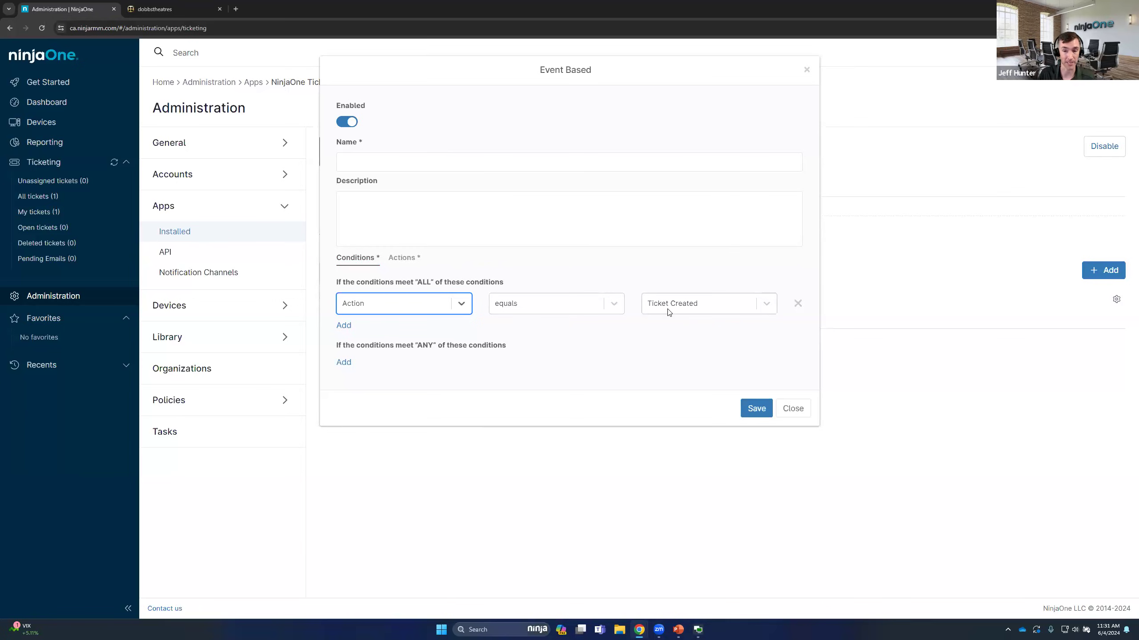
Add an Email action to the event-based automation
click(401, 263)
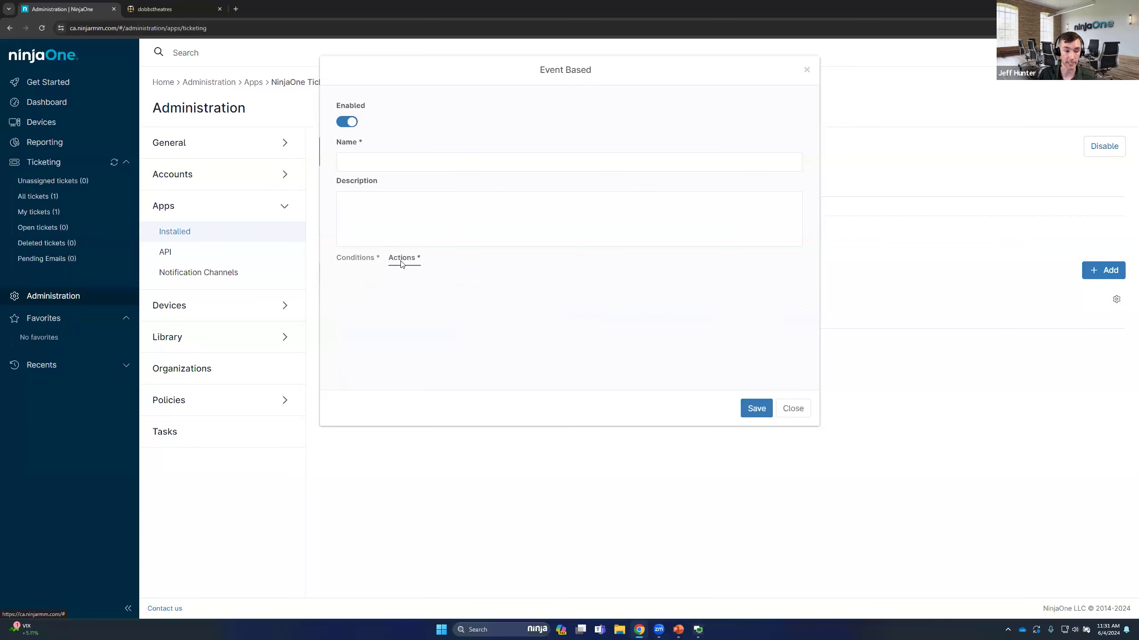
click(344, 300)
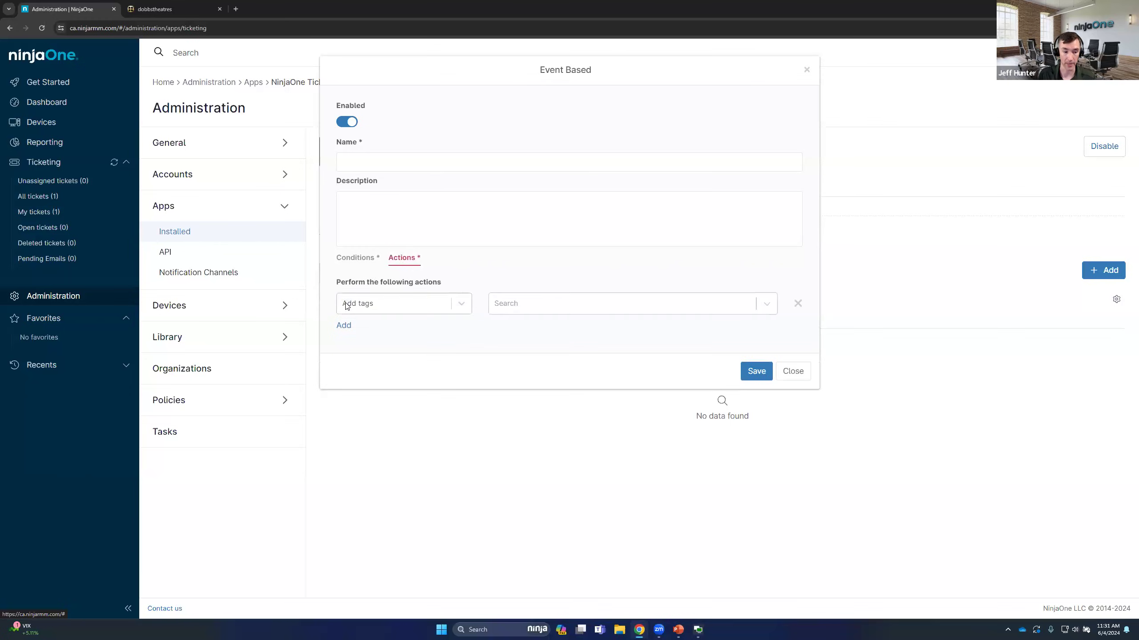
click(416, 308)
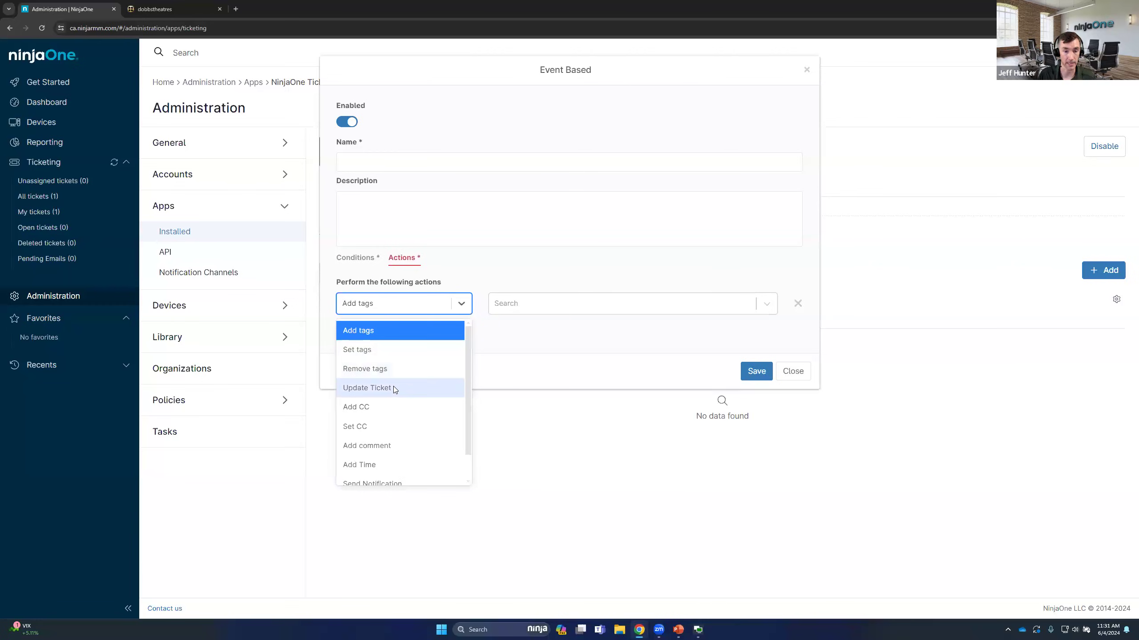
scroll(437, 372, down, 1)
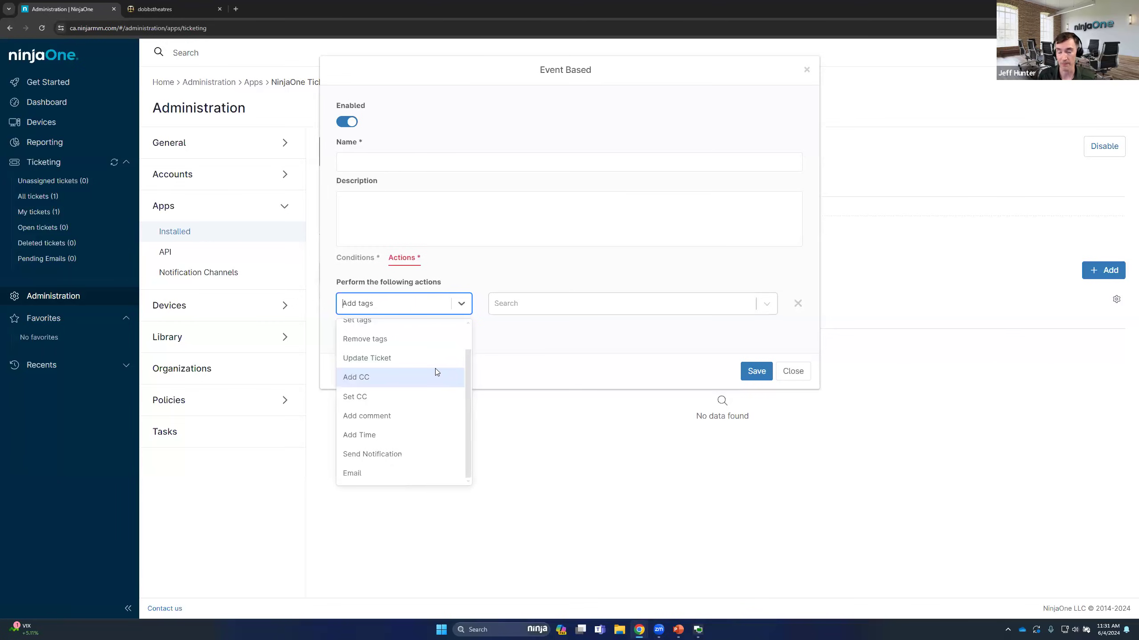
click(374, 475)
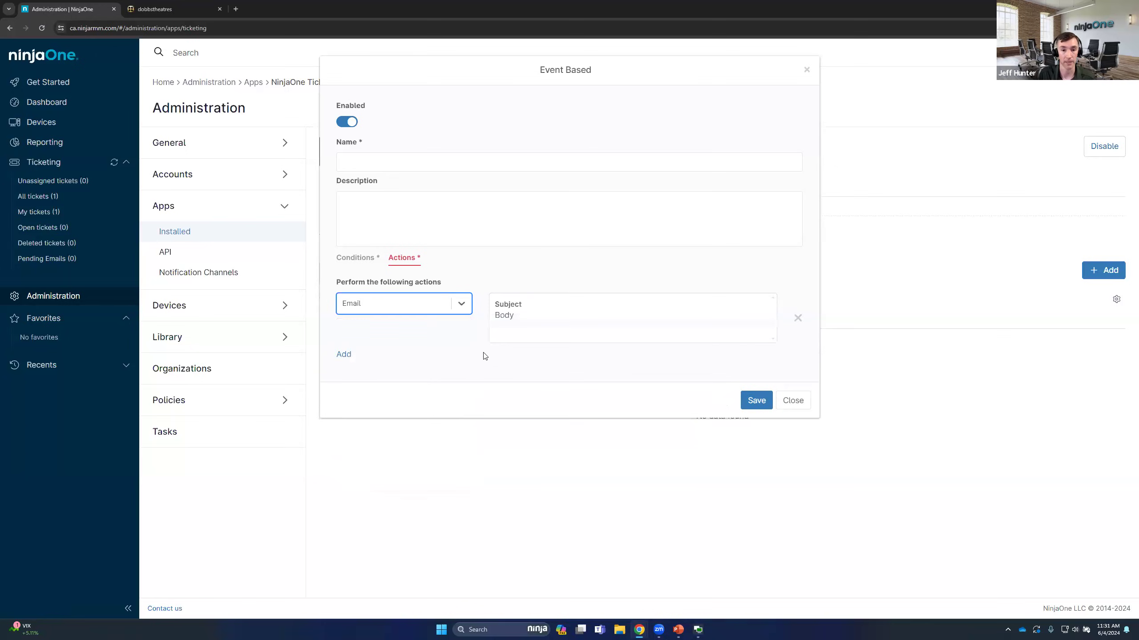
Edit the automation's email and set its subject to "Ticket has been received"
click(556, 309)
click(389, 175)
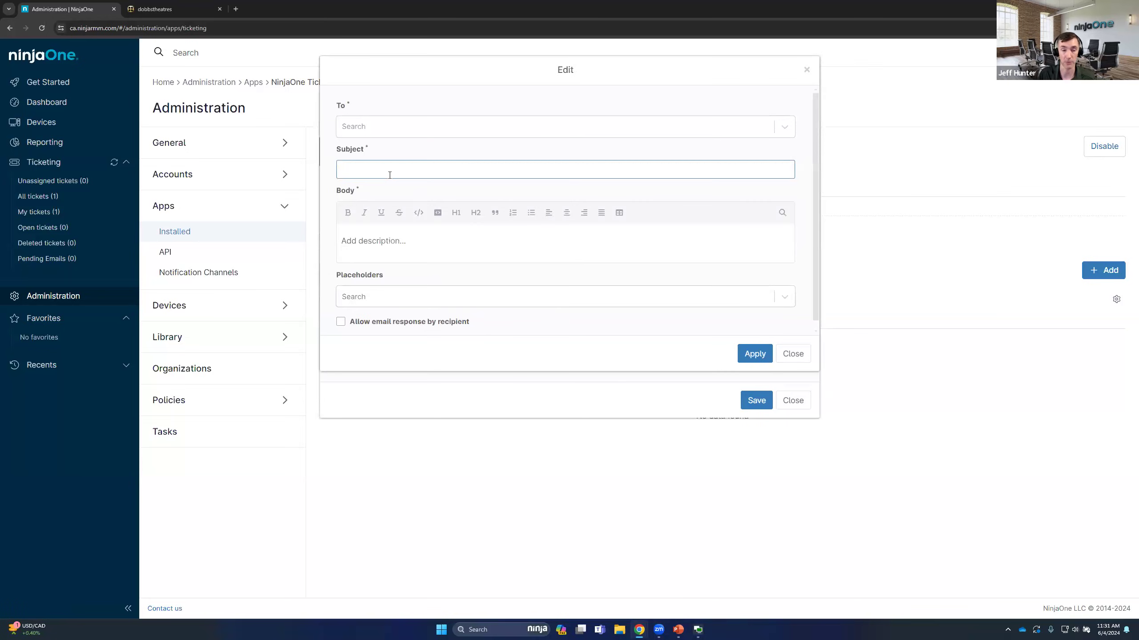
click(385, 241)
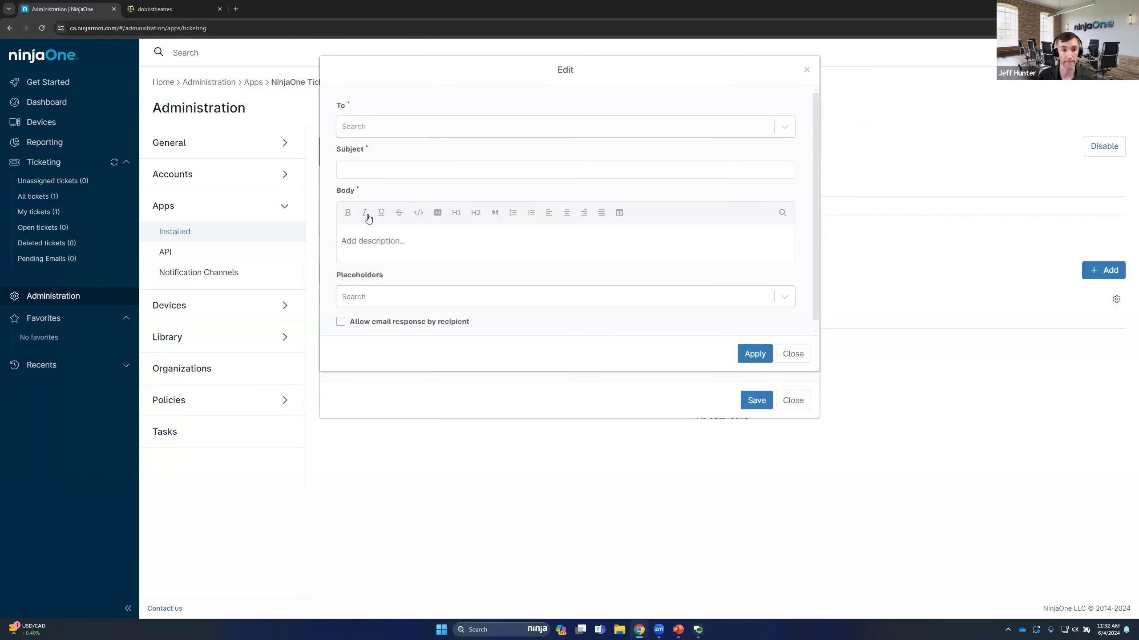
click(394, 170)
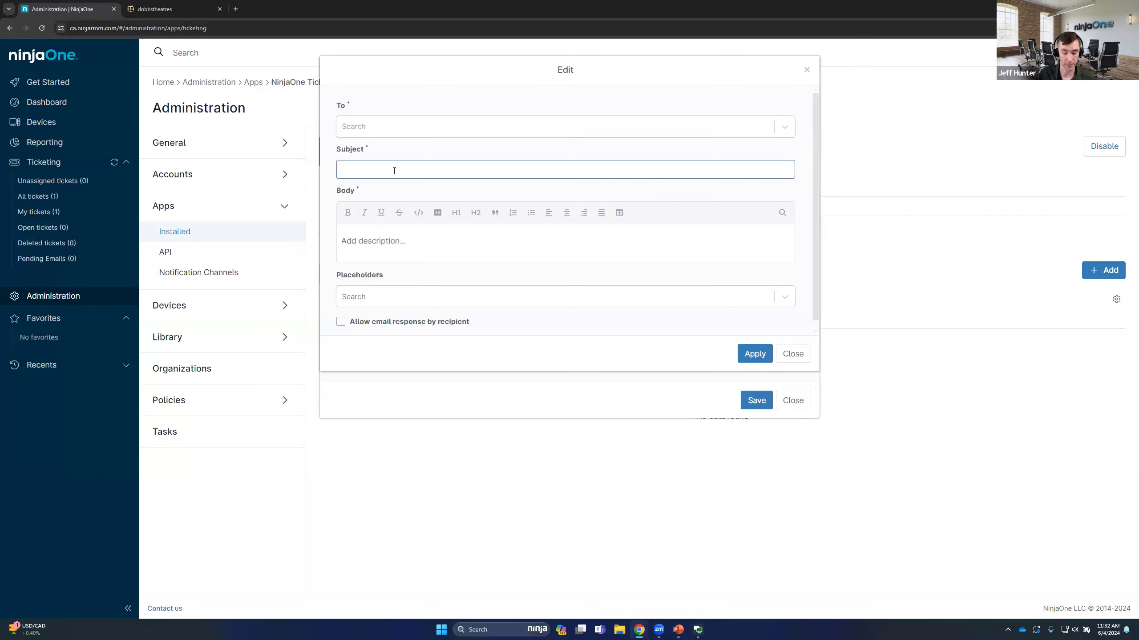
text(Ticket has been received)
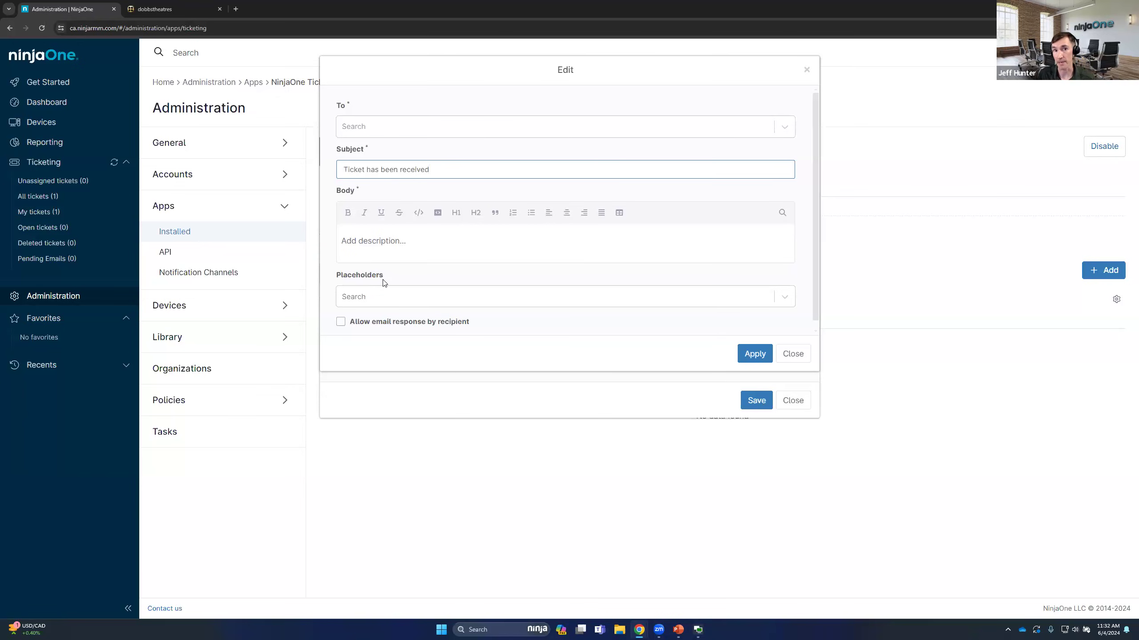
Insert the ${ticket.id} placeholder after "Ticket" in the email subject, and address the email to the Requester
click(398, 296)
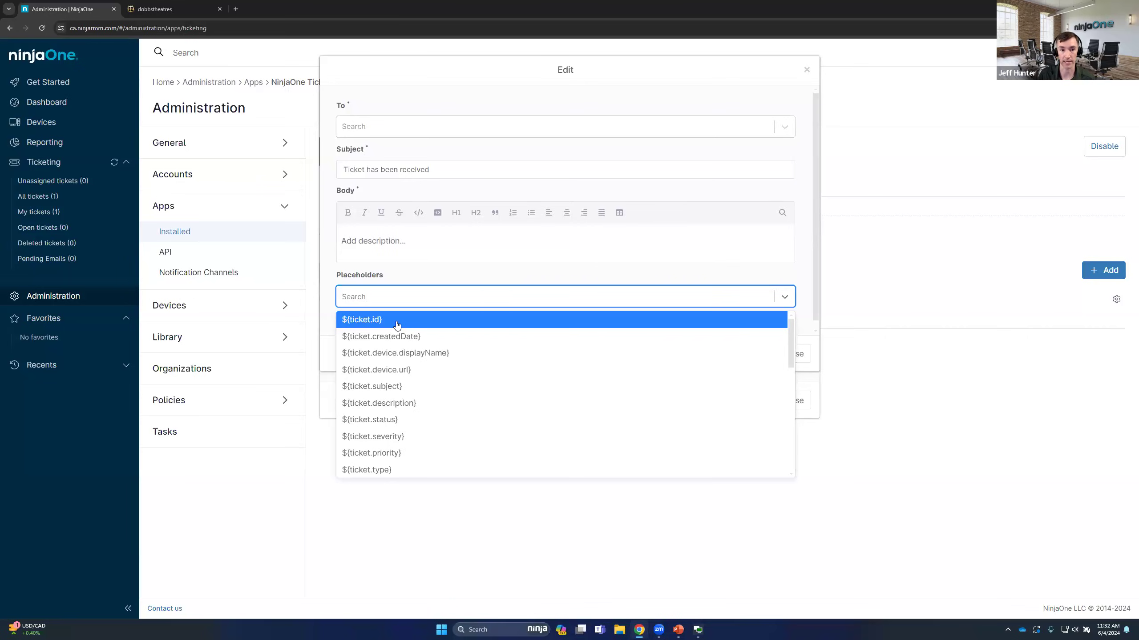
click(396, 321)
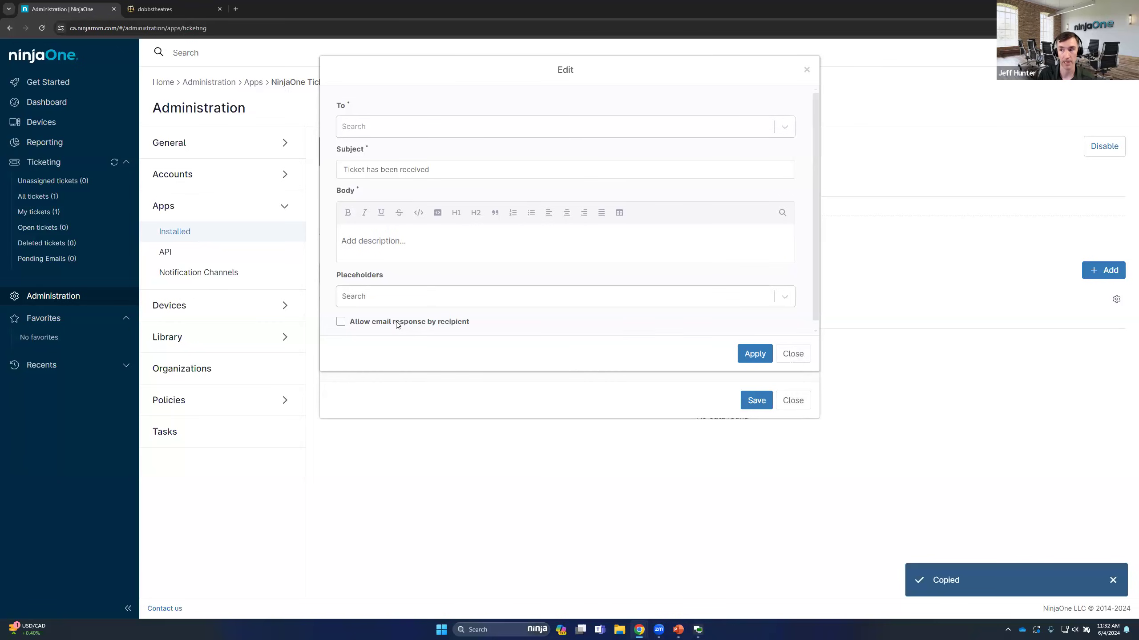
click(364, 169)
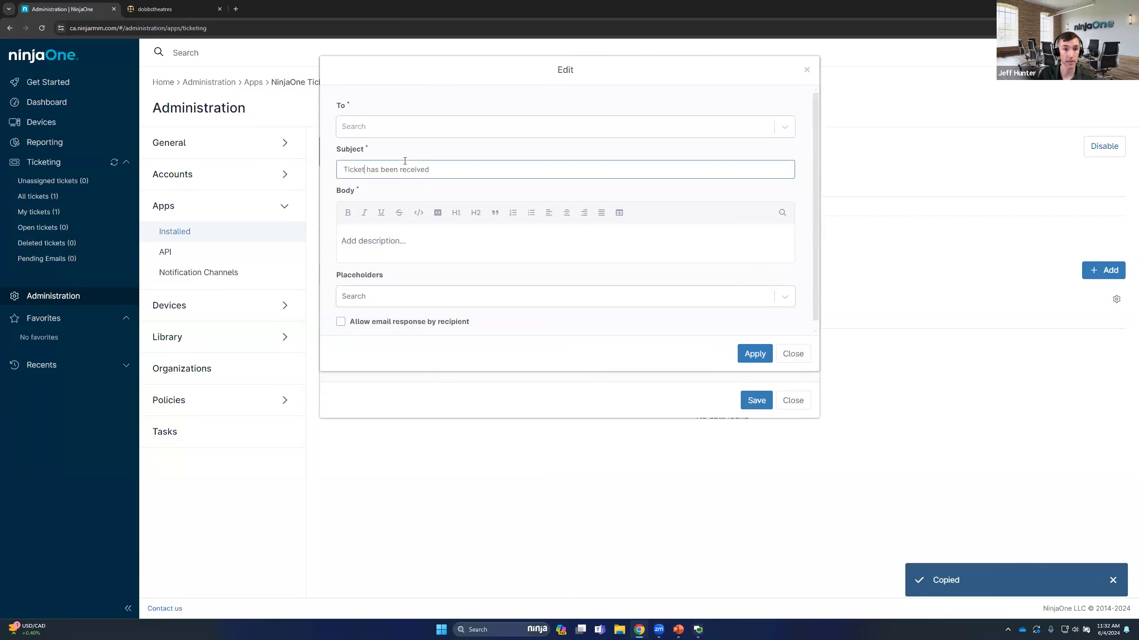
key(ctrl+v)
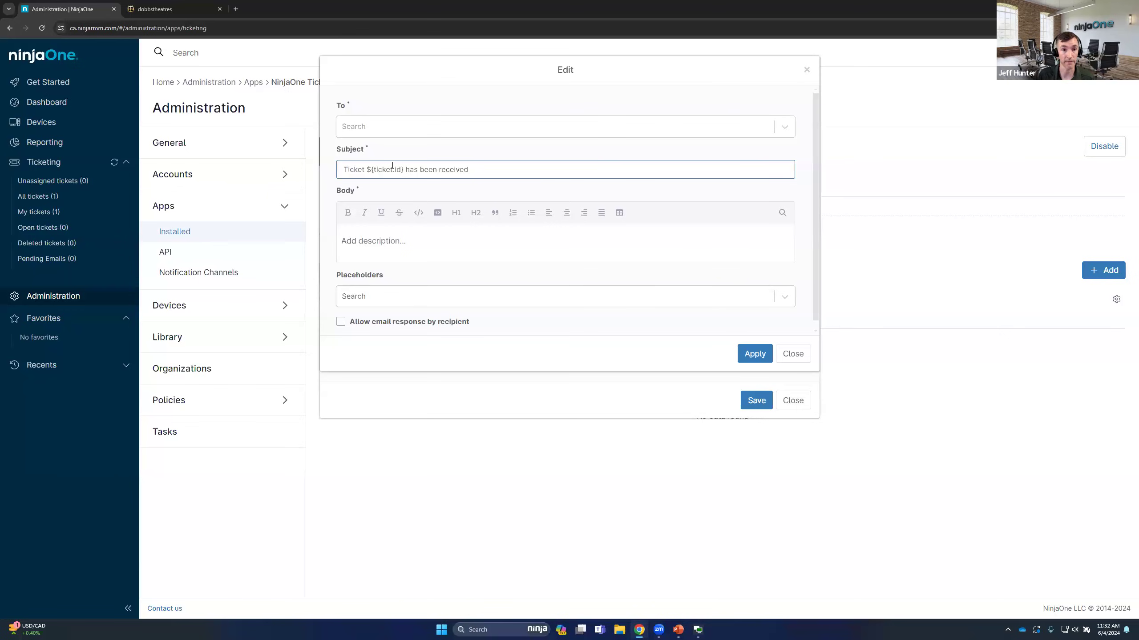
click(397, 129)
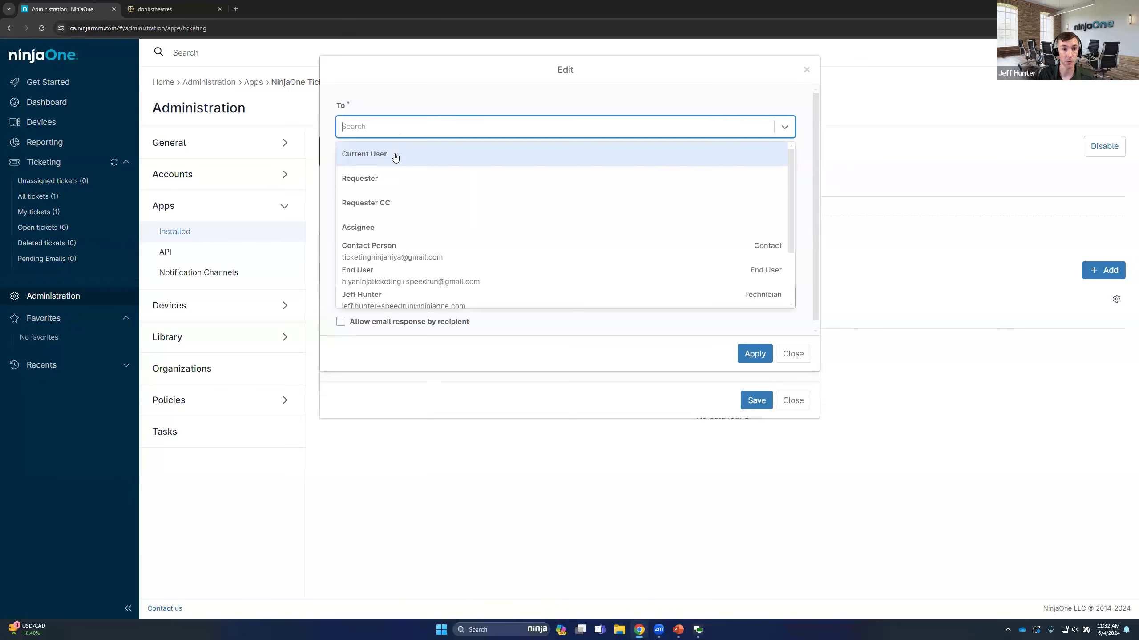
click(379, 177)
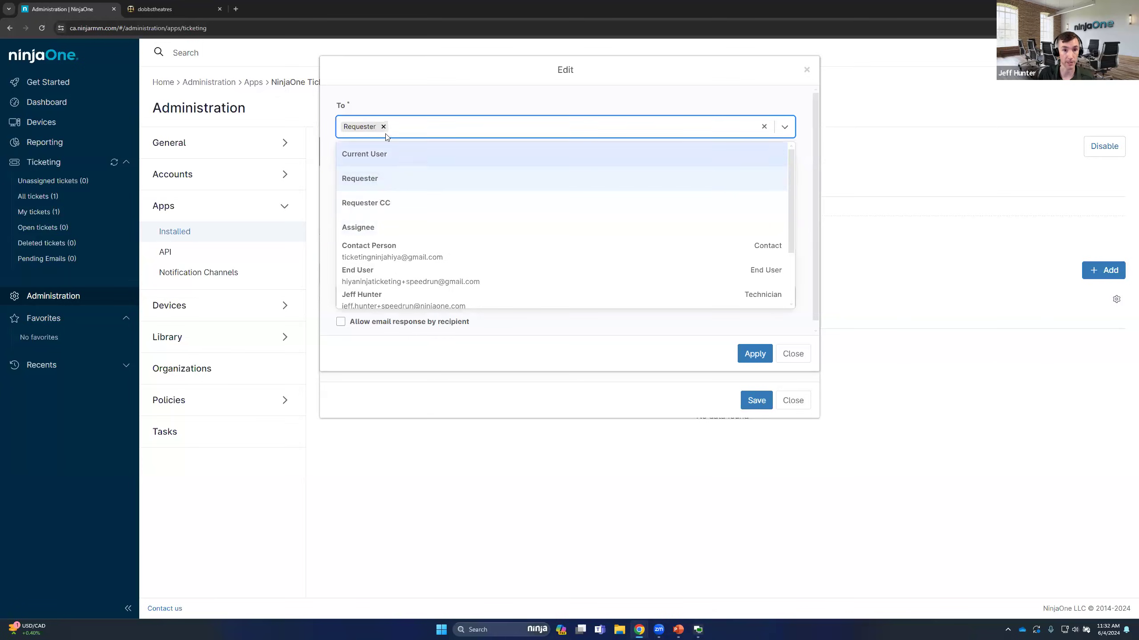
Add Requester CC as a recipient and write the email body "Ticket ${ticket.id} has been logged and we will be in touch shortly"
click(385, 202)
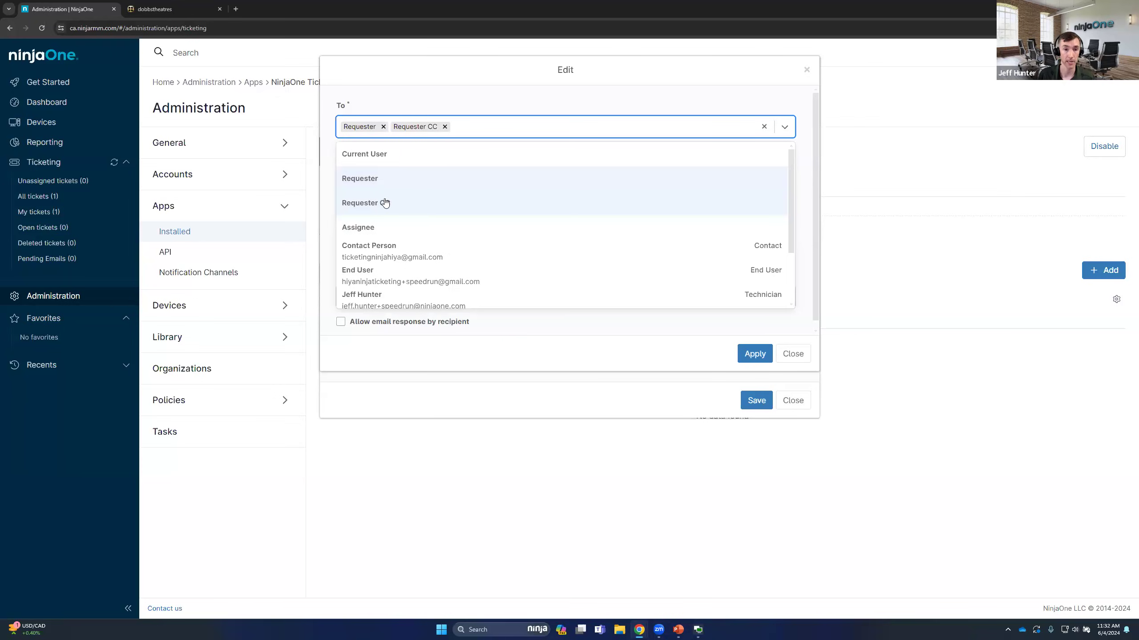
click(411, 108)
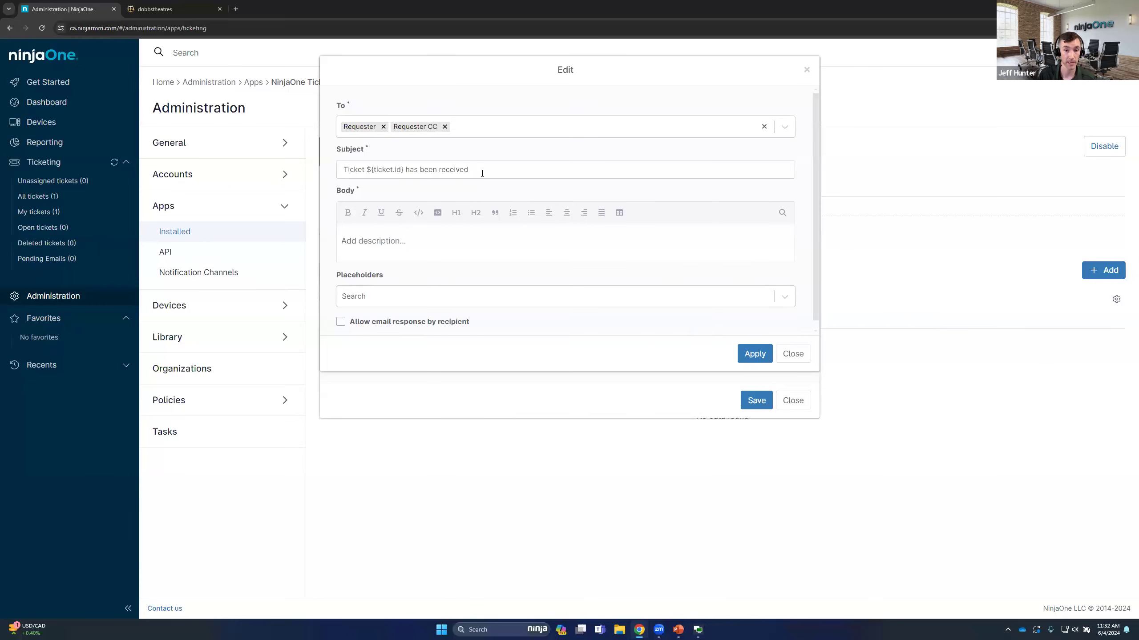
click(405, 242)
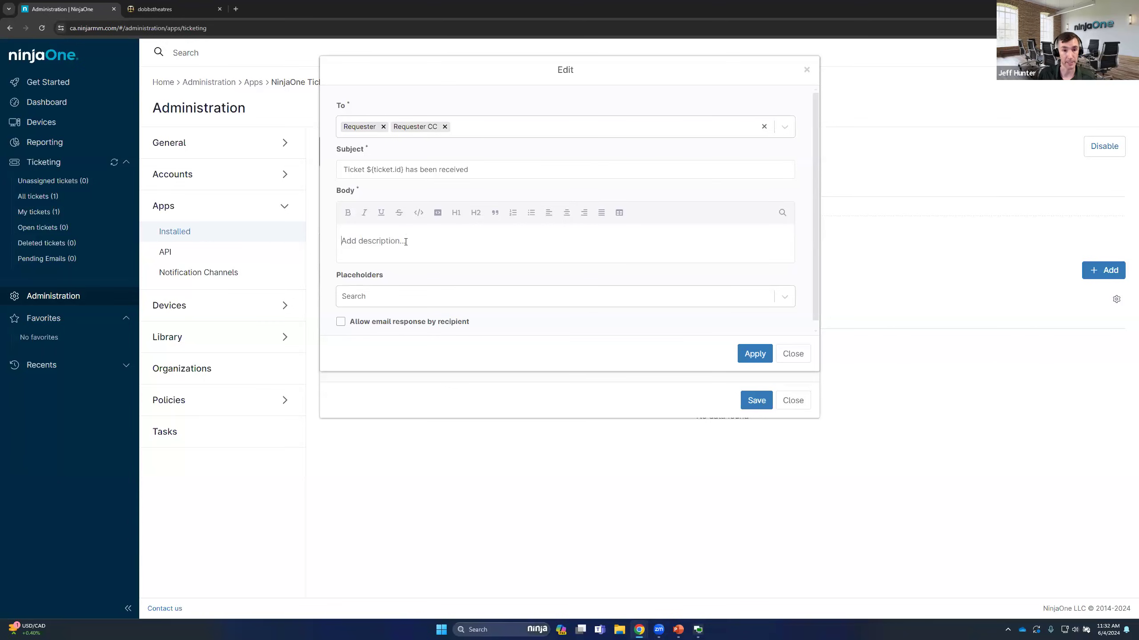
text(Tick)
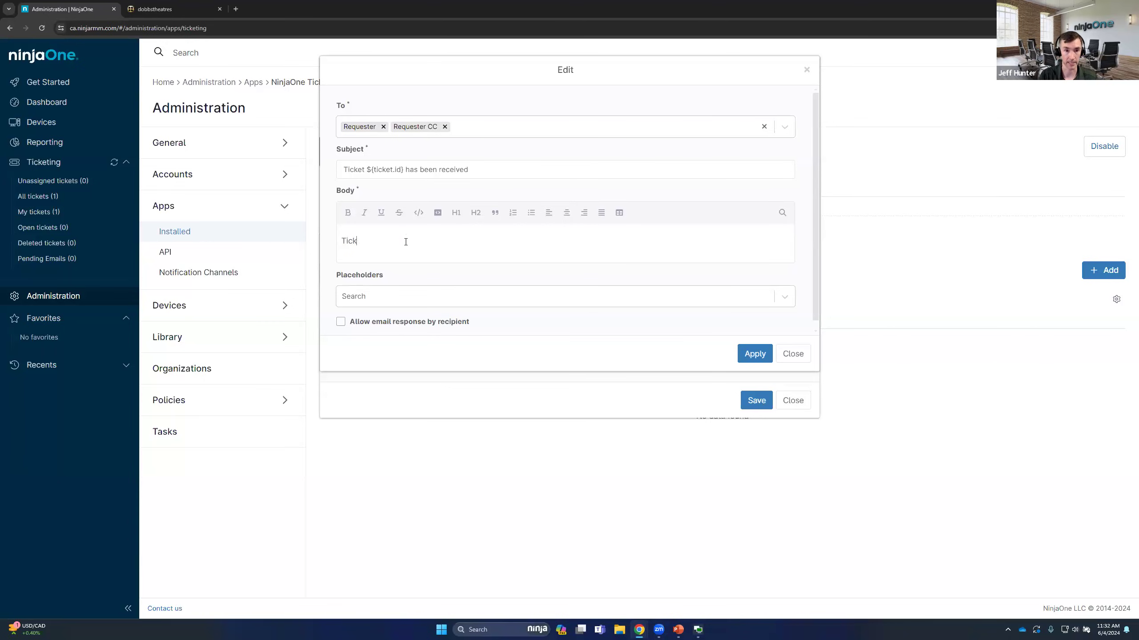
text(et ${ticket.id} has been logged and we will be in touch shortly)
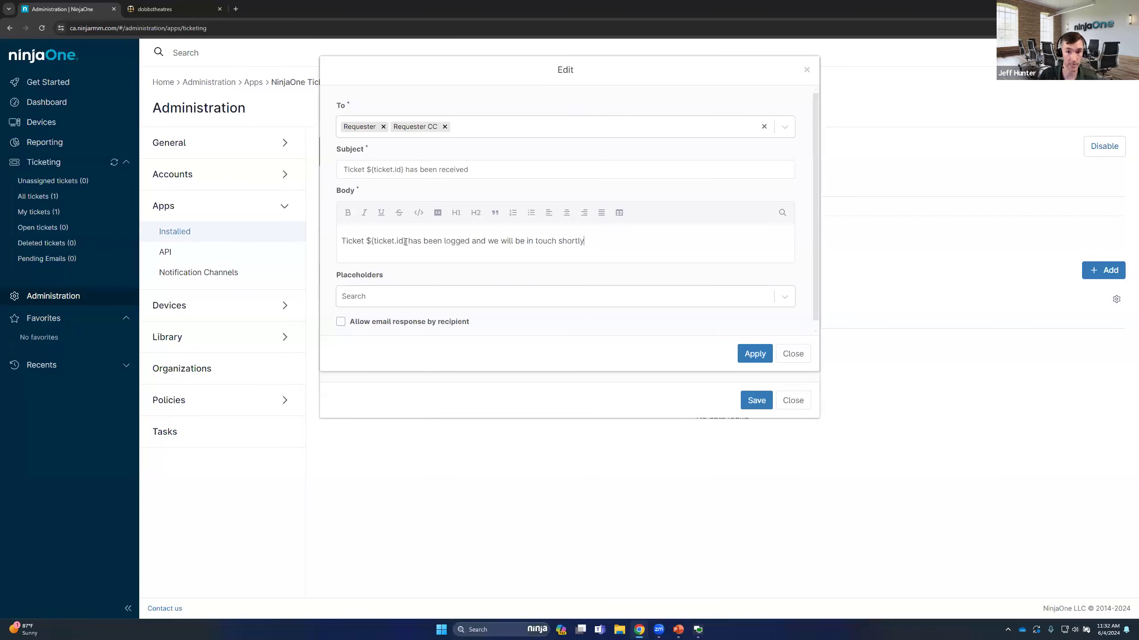
Allow email response by recipient and apply the email action's settings
click(343, 329)
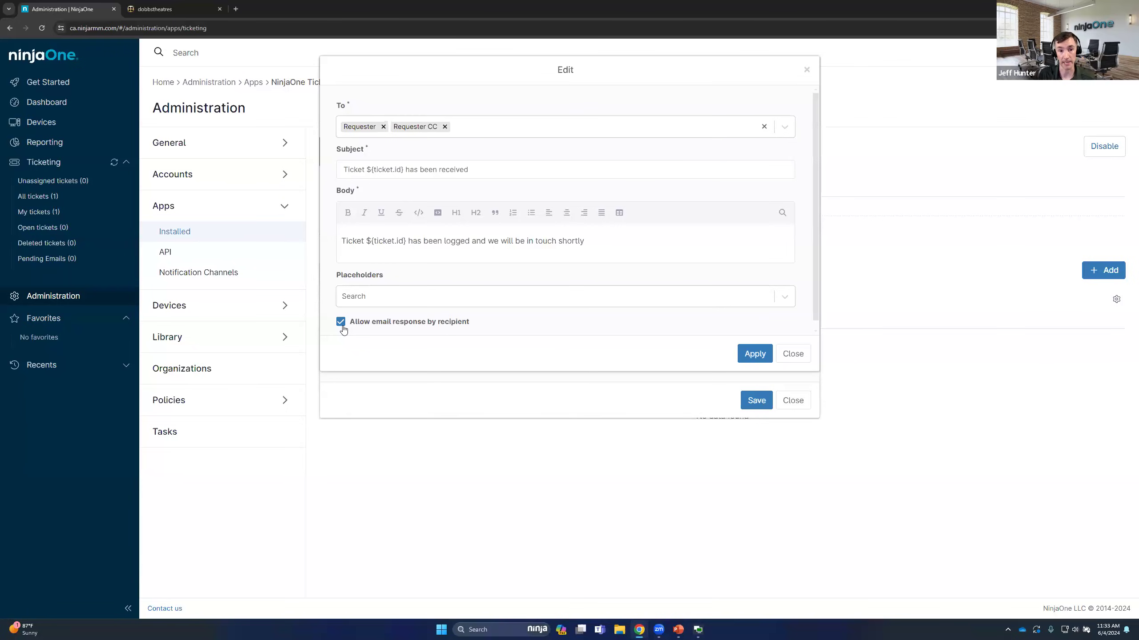
drag(469, 321, 349, 326)
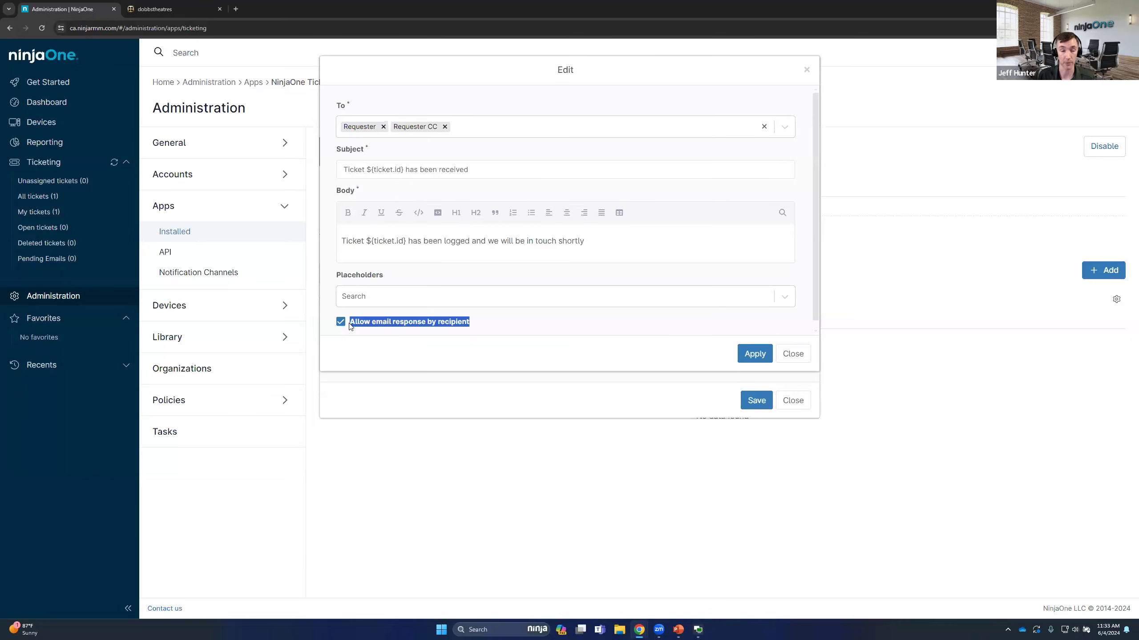
click(549, 251)
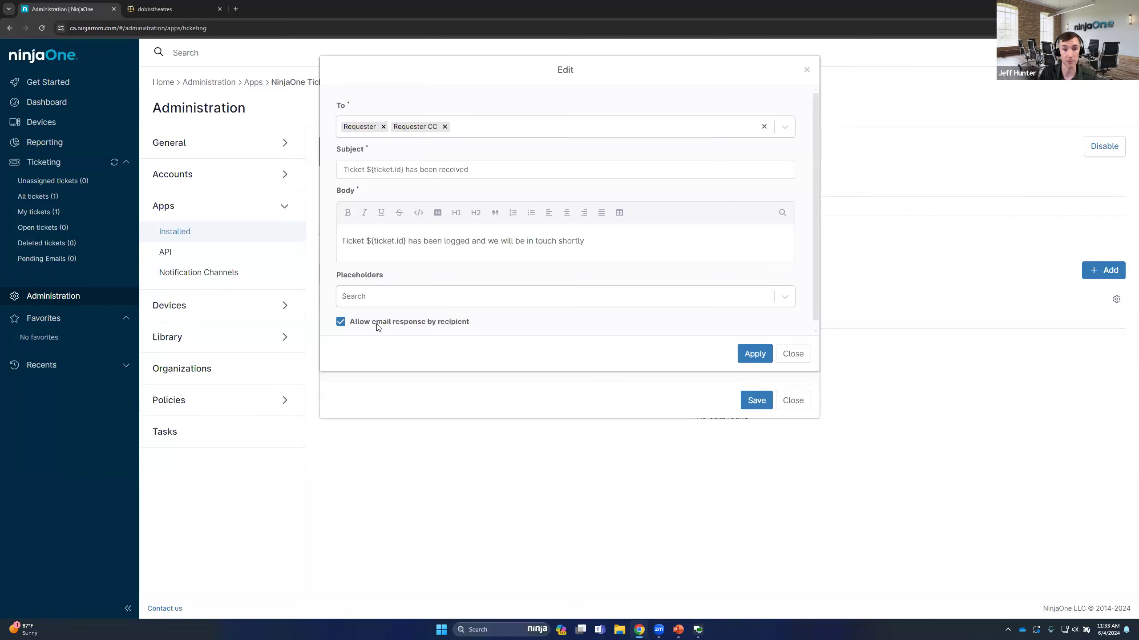
click(763, 353)
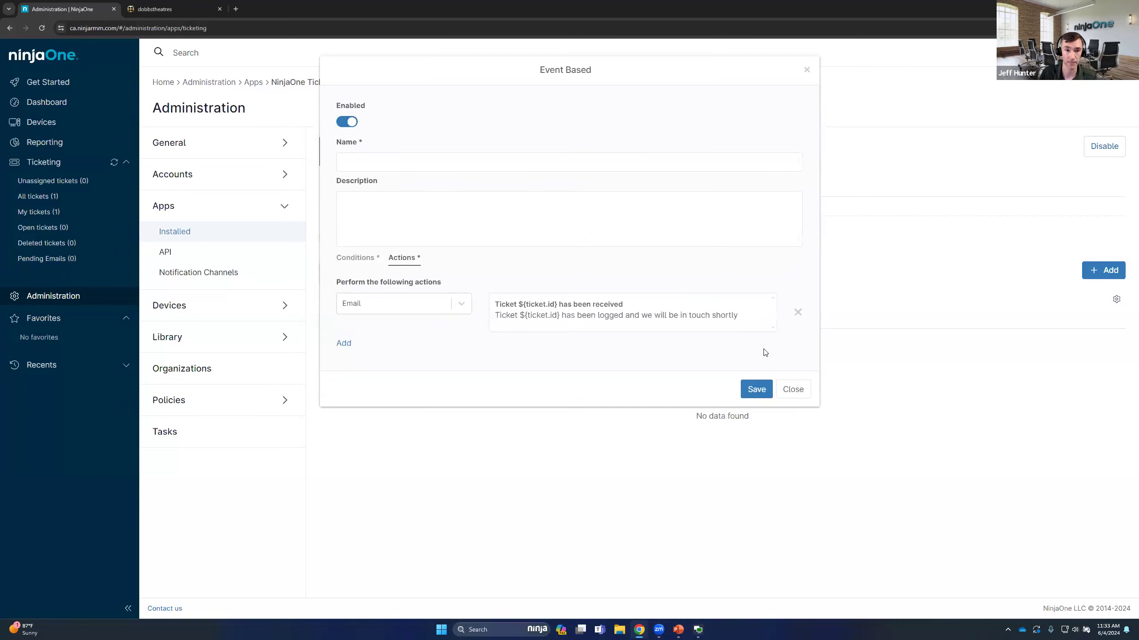
Try a second action of type Add comment, look at its comment settings, and remove that action from the automation
click(343, 343)
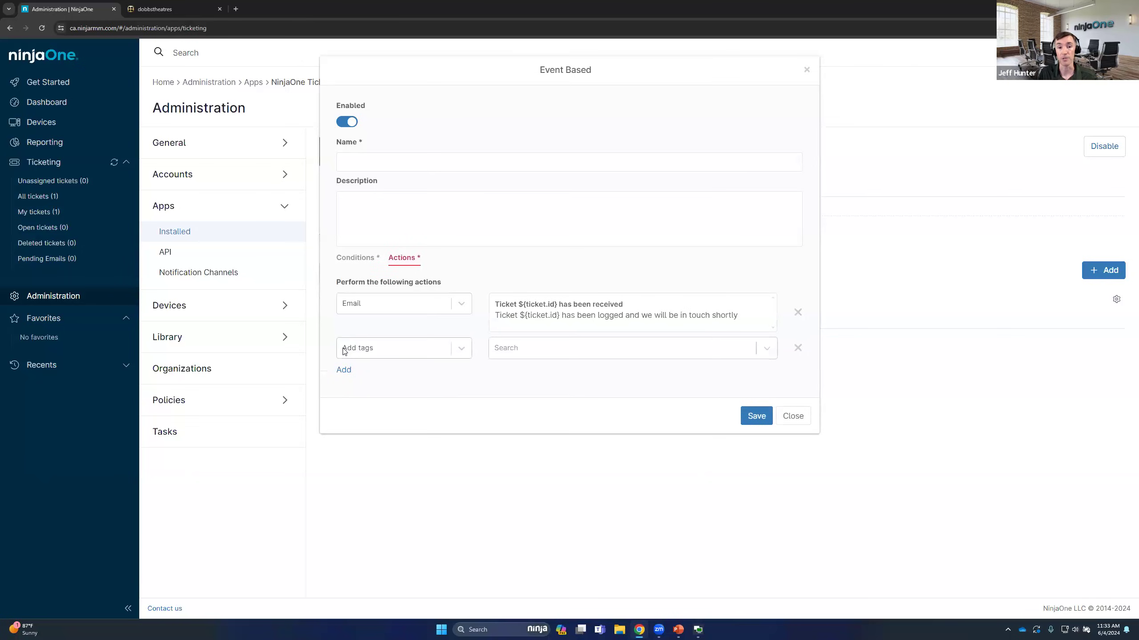
click(391, 353)
scroll(385, 481, down, 1)
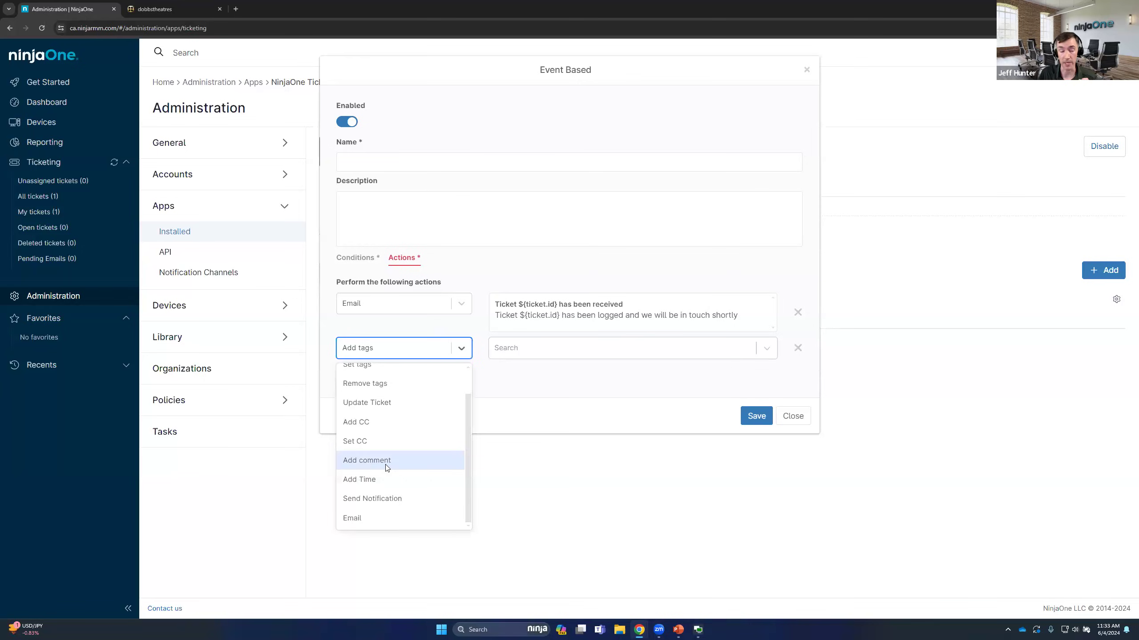
click(390, 462)
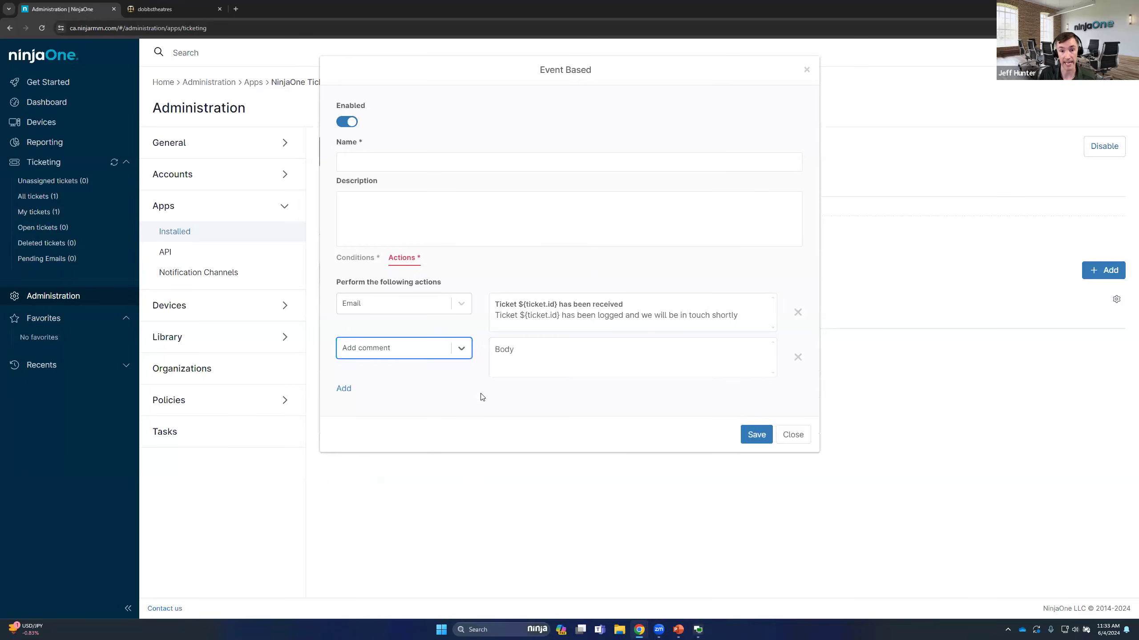
click(539, 367)
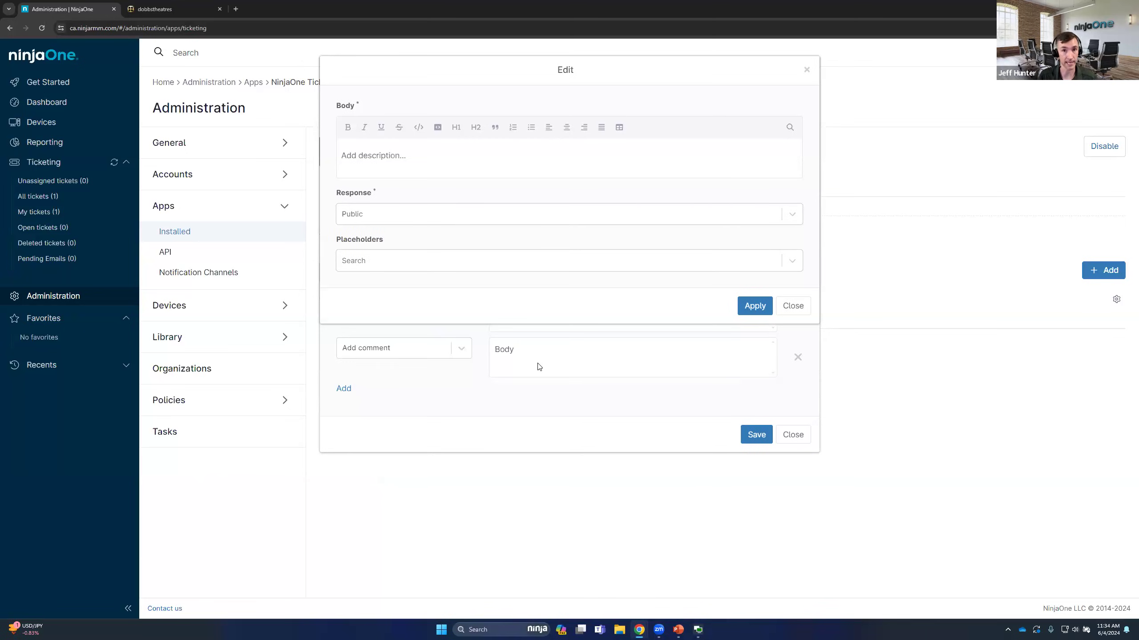
click(762, 310)
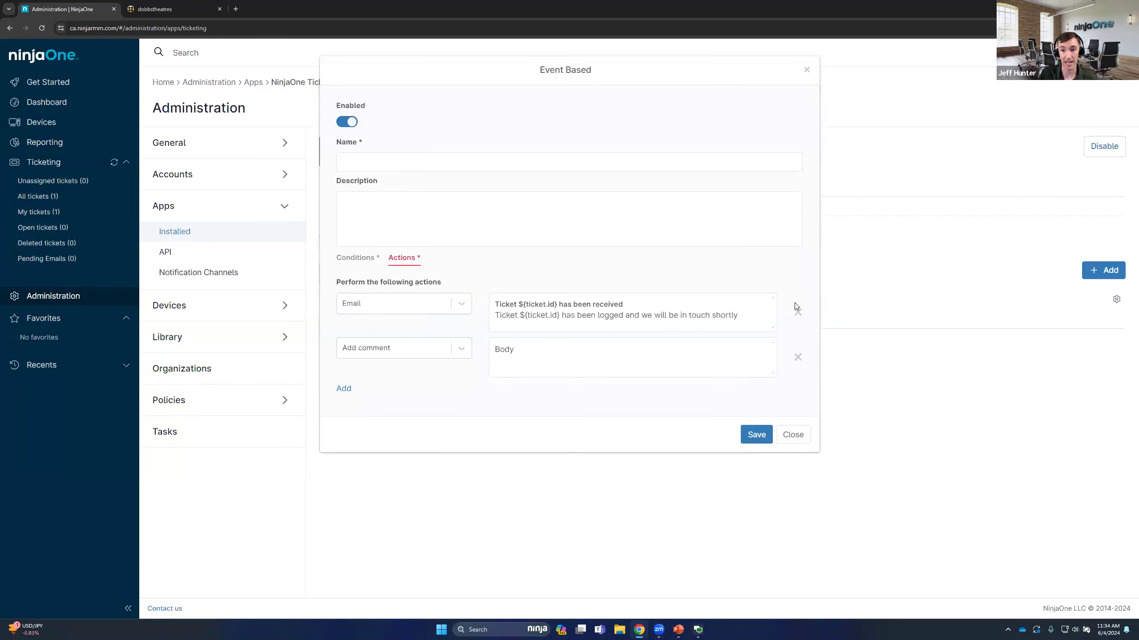
click(798, 359)
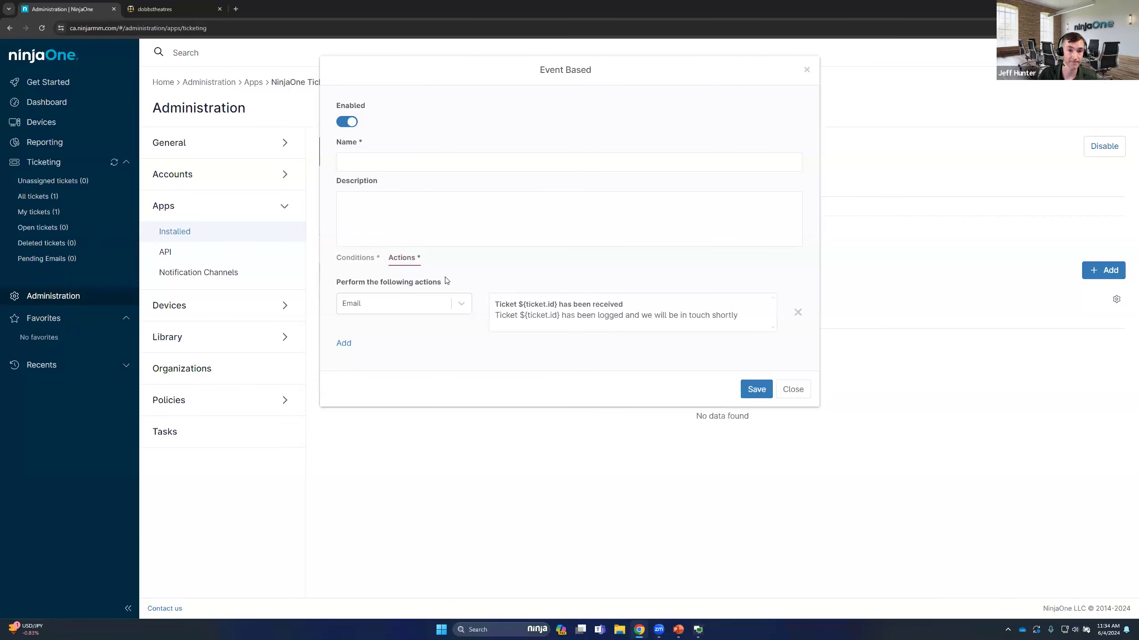
Add a second "ALL" condition on Business Hours, trying Within and choosing Outside
click(357, 258)
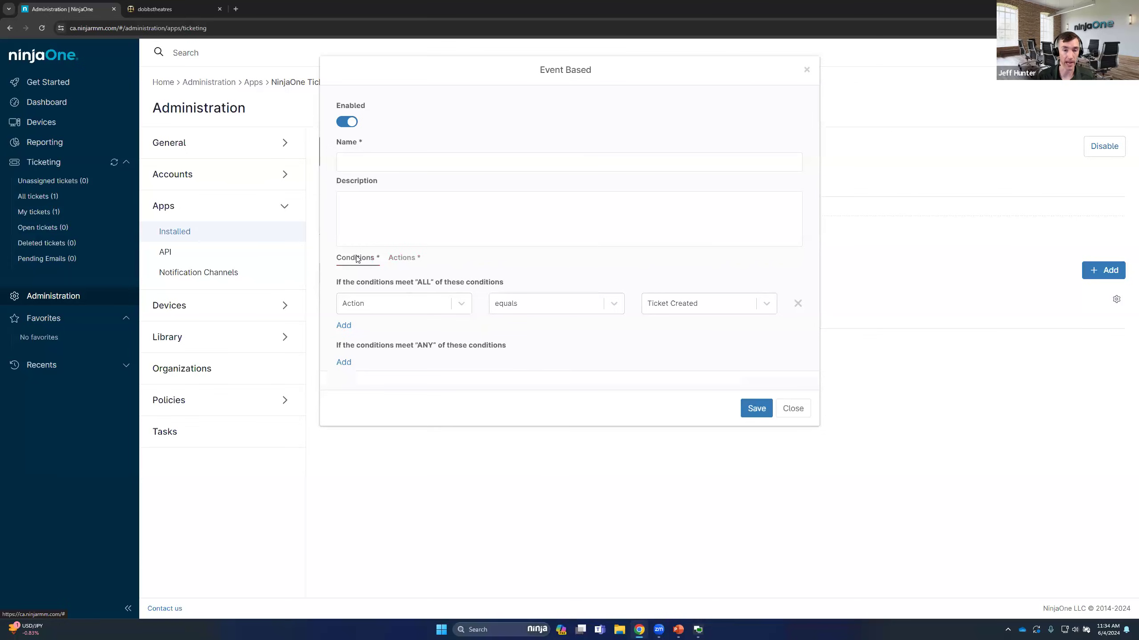
click(348, 326)
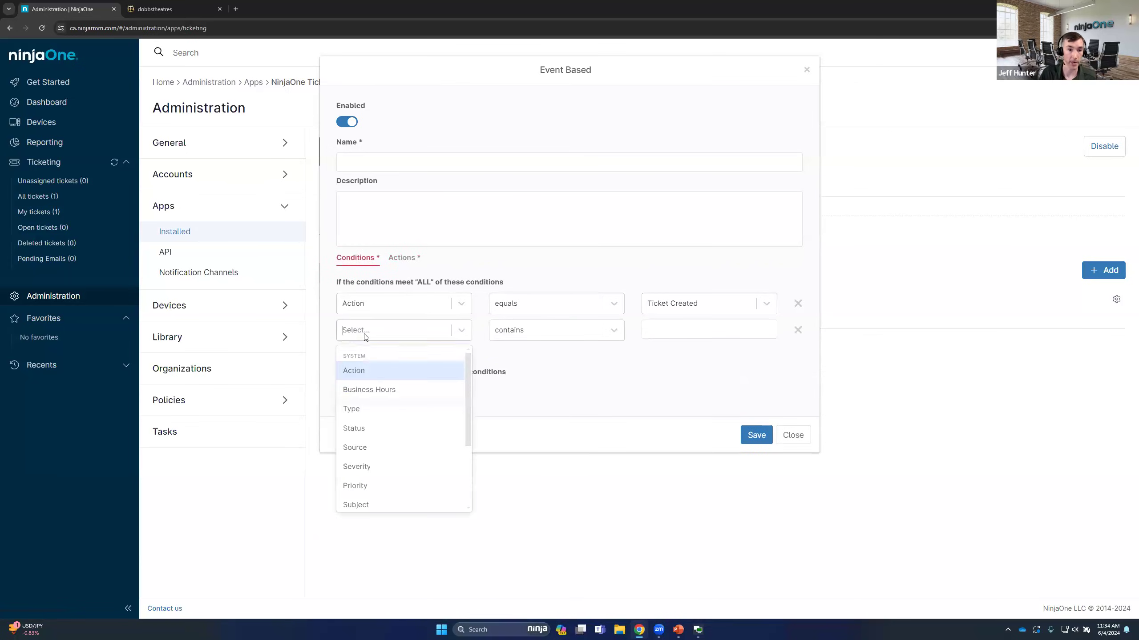
click(377, 390)
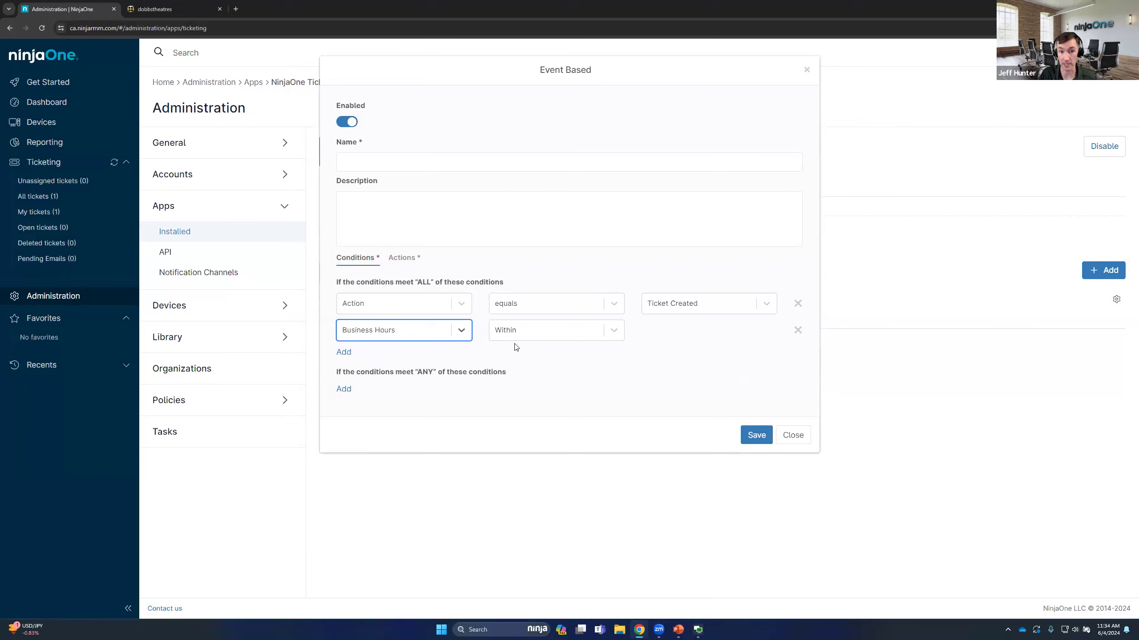
click(554, 337)
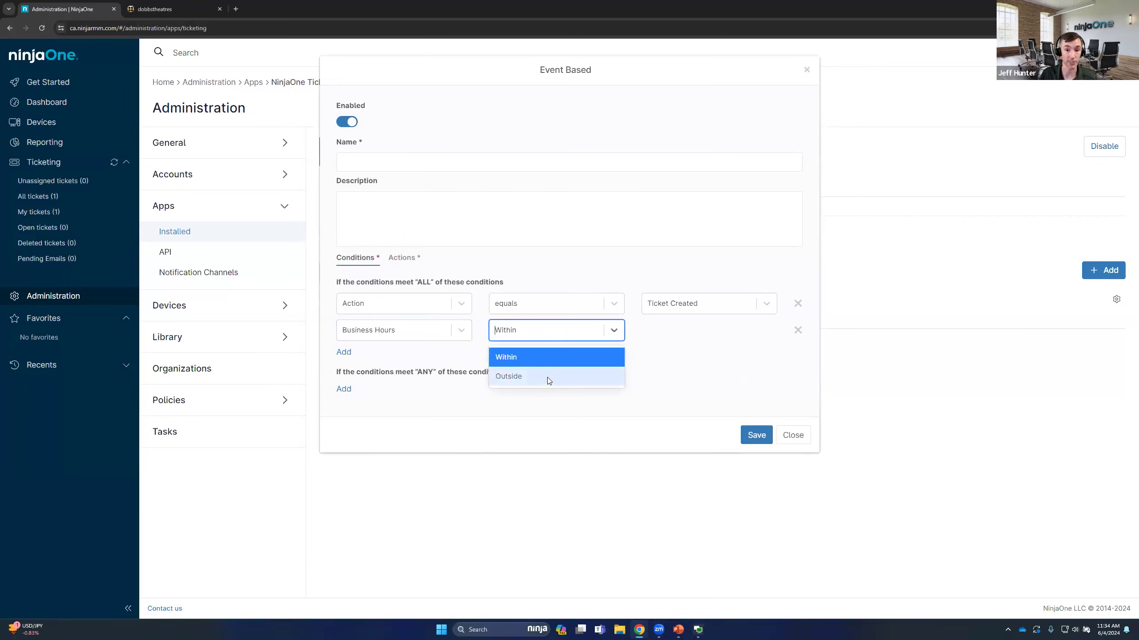
click(538, 362)
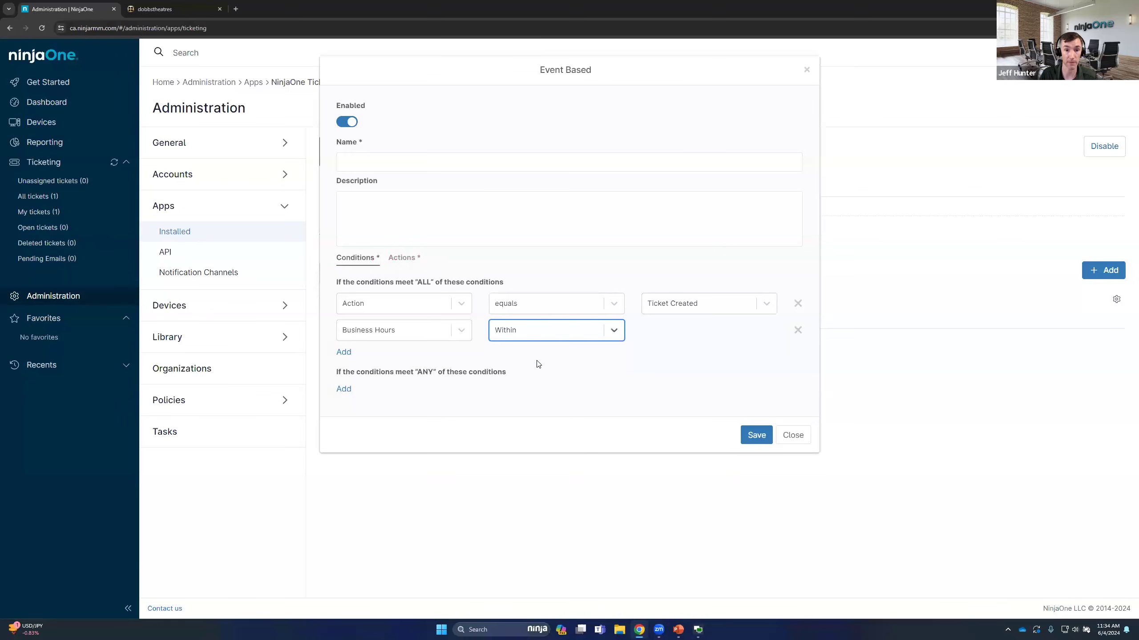
click(535, 334)
click(535, 375)
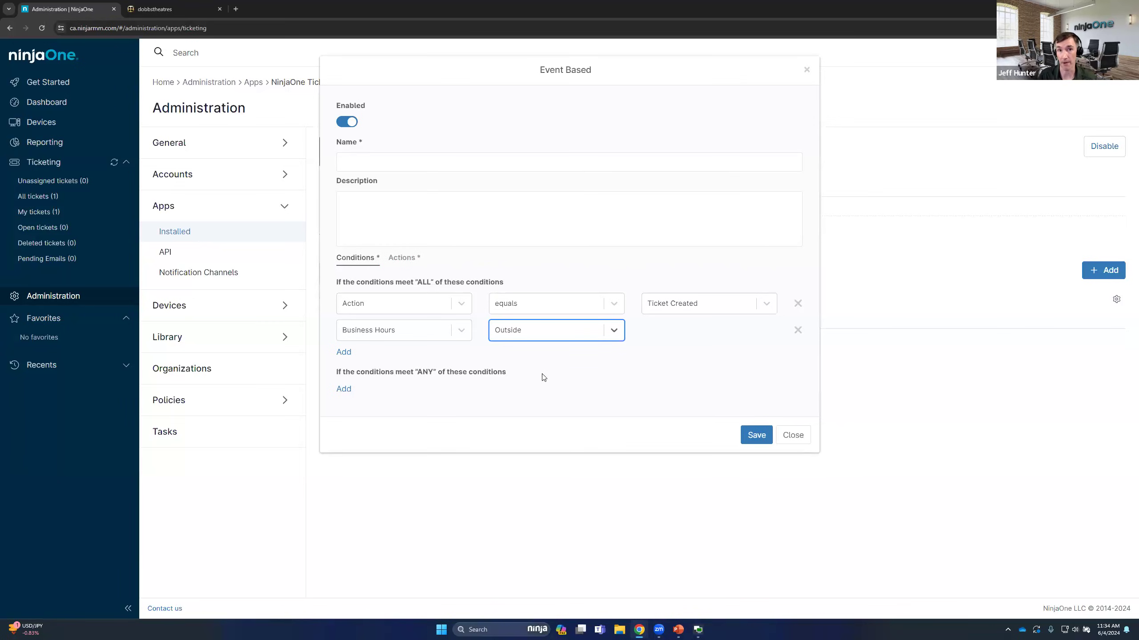
Change the second "ALL" condition to Source equals Activity, and review the available source values and other condition fields
click(453, 339)
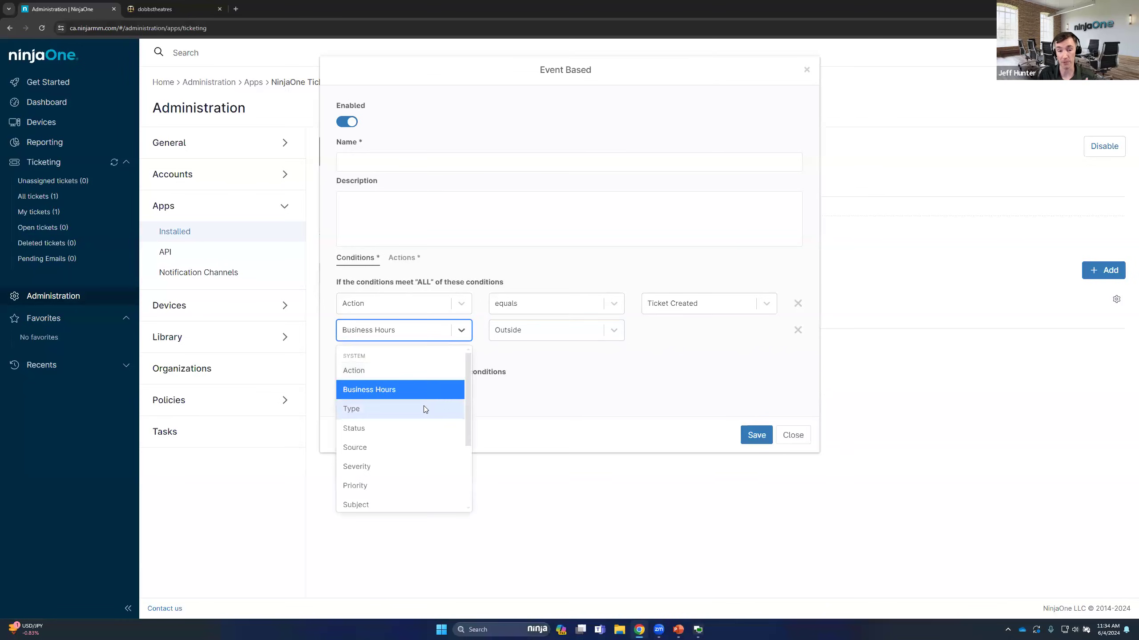
scroll(423, 406, down, 1)
click(403, 402)
click(668, 340)
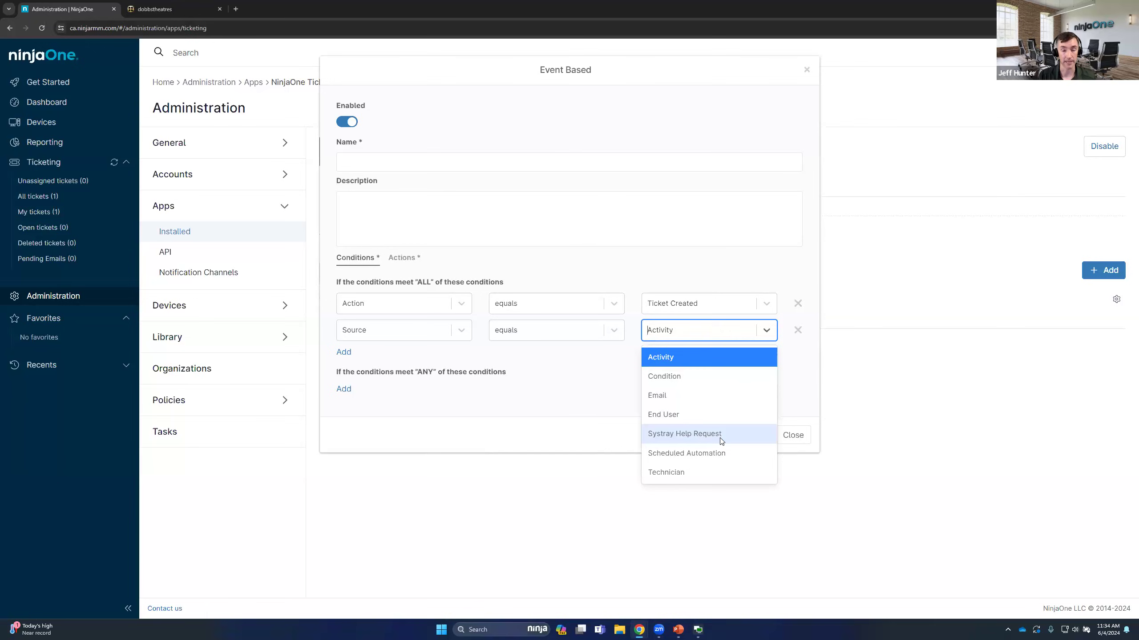
click(468, 336)
scroll(446, 399, down, 1)
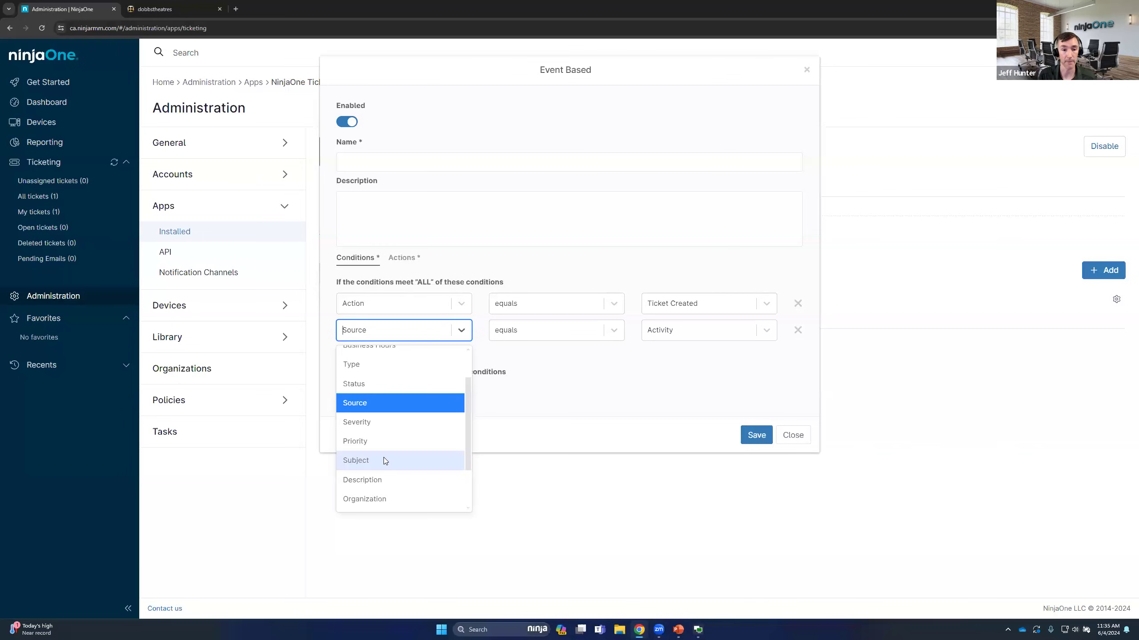
click(572, 430)
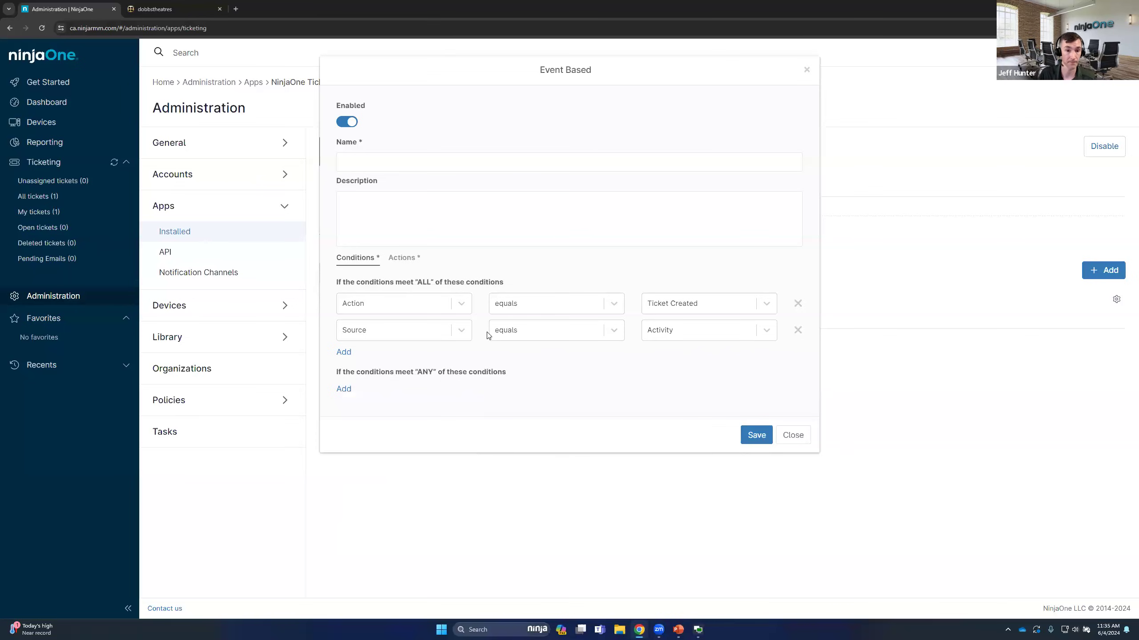
Add an empty "ANY" condition, then delete it along with the Source condition, keeping only the Ticket Created condition
drag(418, 282, 503, 285)
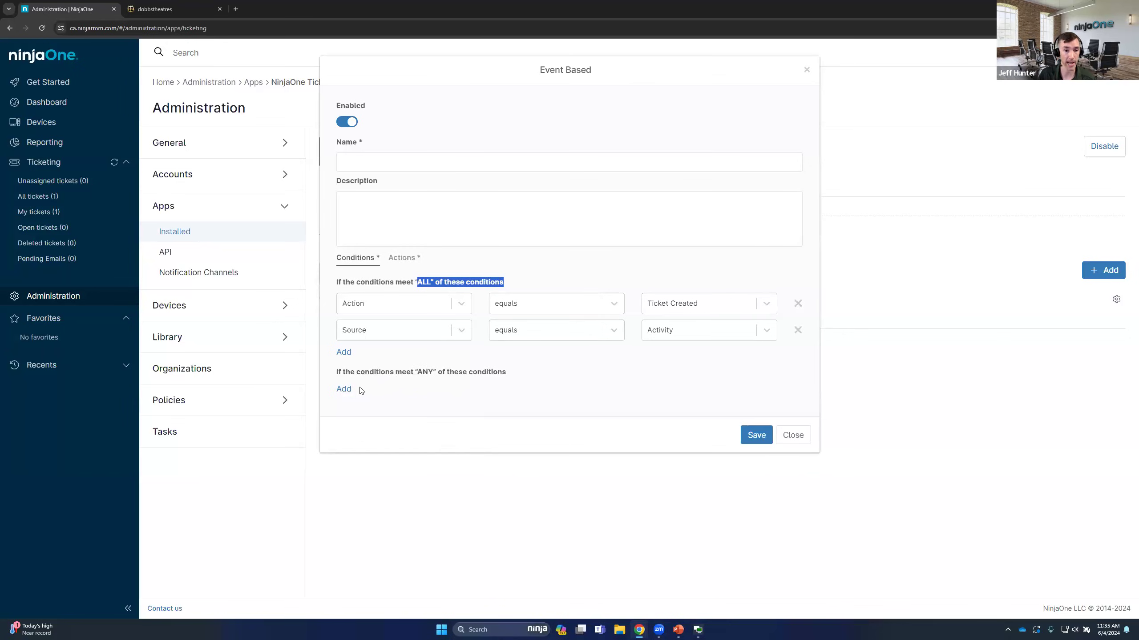
click(344, 389)
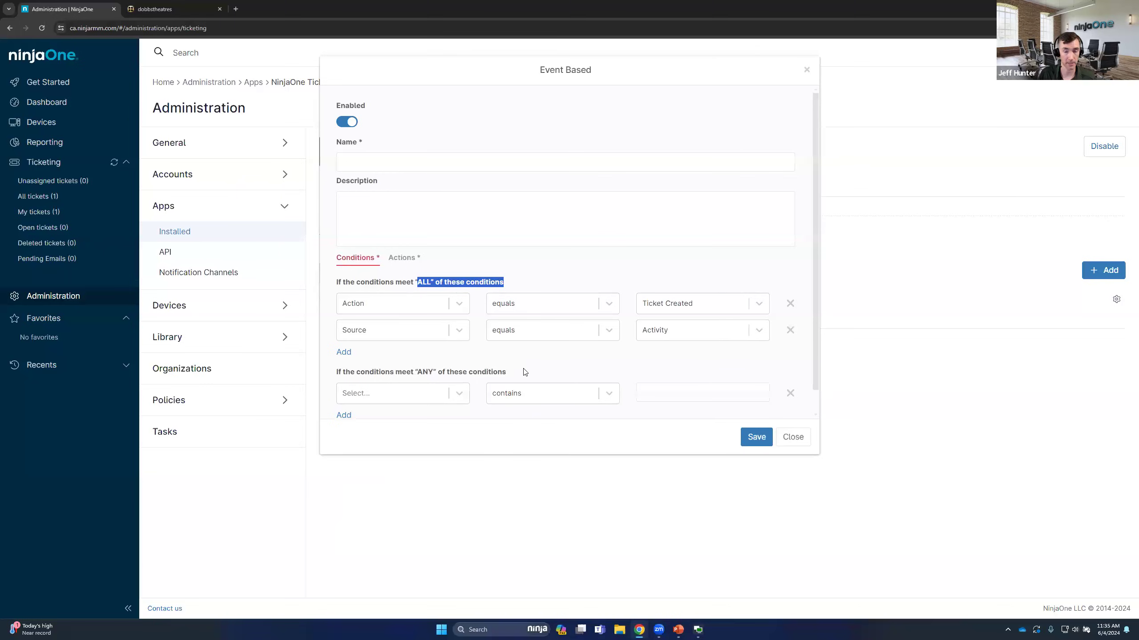
scroll(518, 393, down, 1)
drag(415, 349, 505, 349)
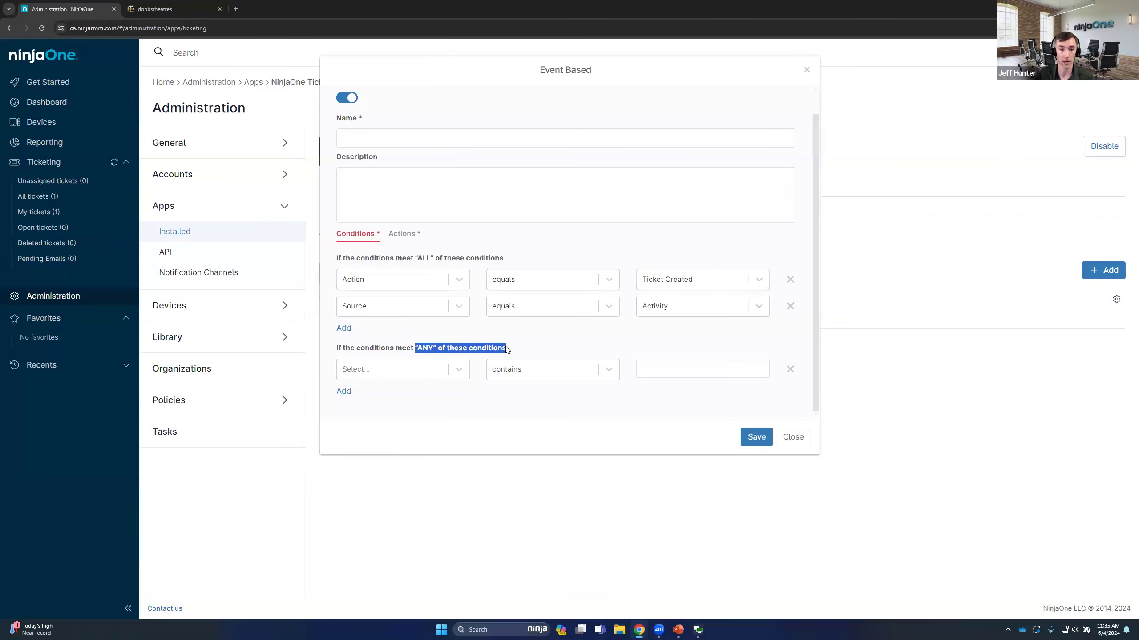
click(507, 350)
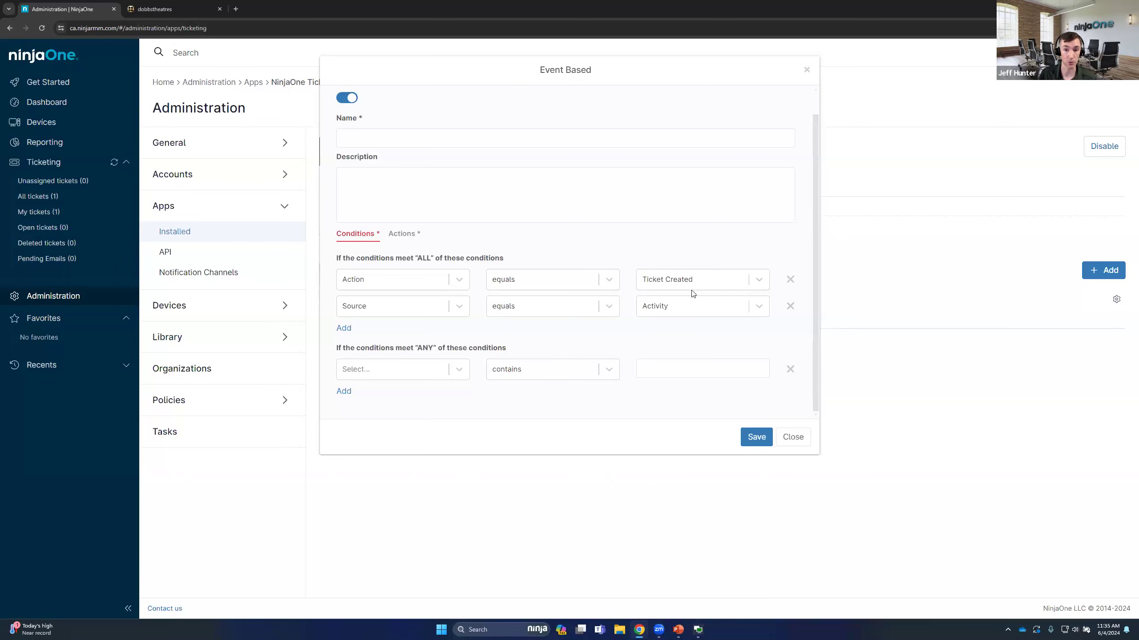
click(791, 308)
click(798, 368)
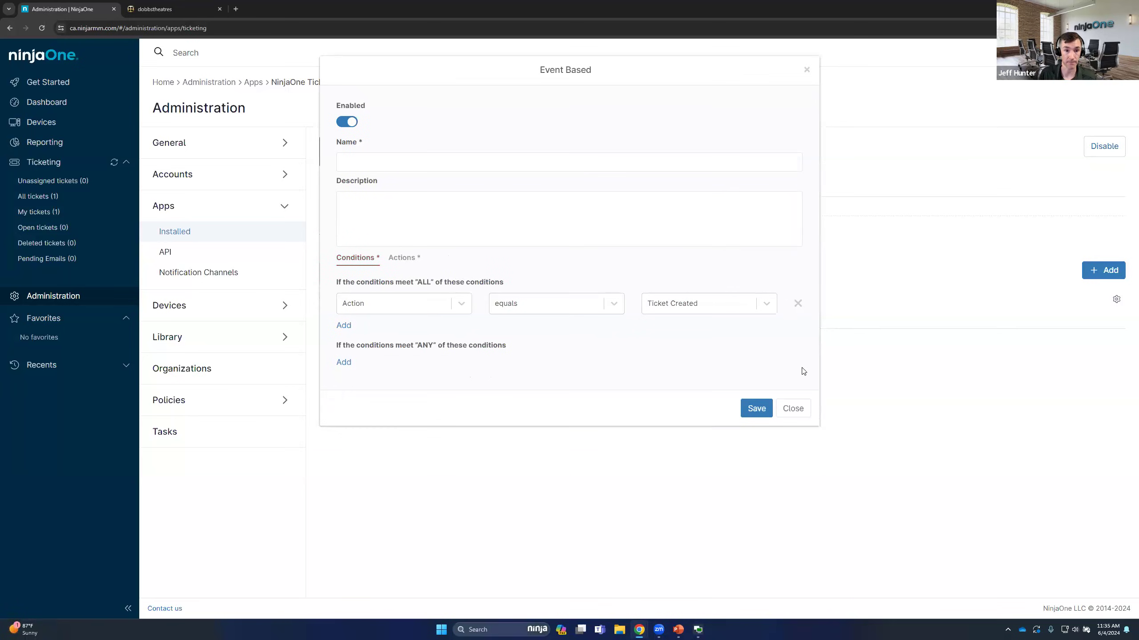
Name the event-based automation "Ticket Created" and save it
click(394, 258)
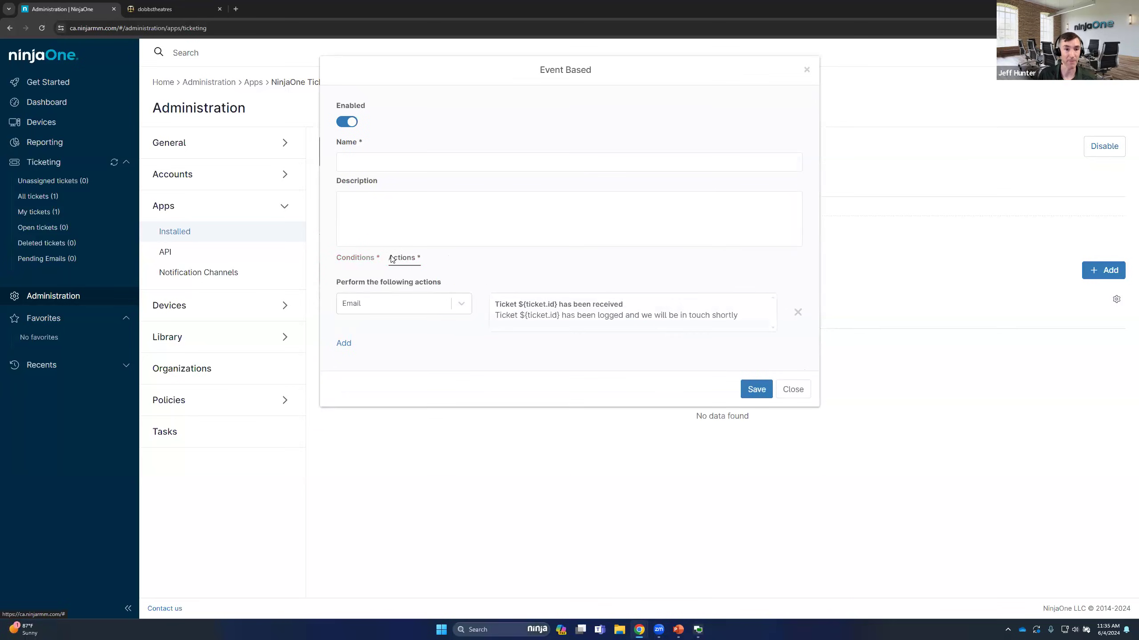
click(758, 390)
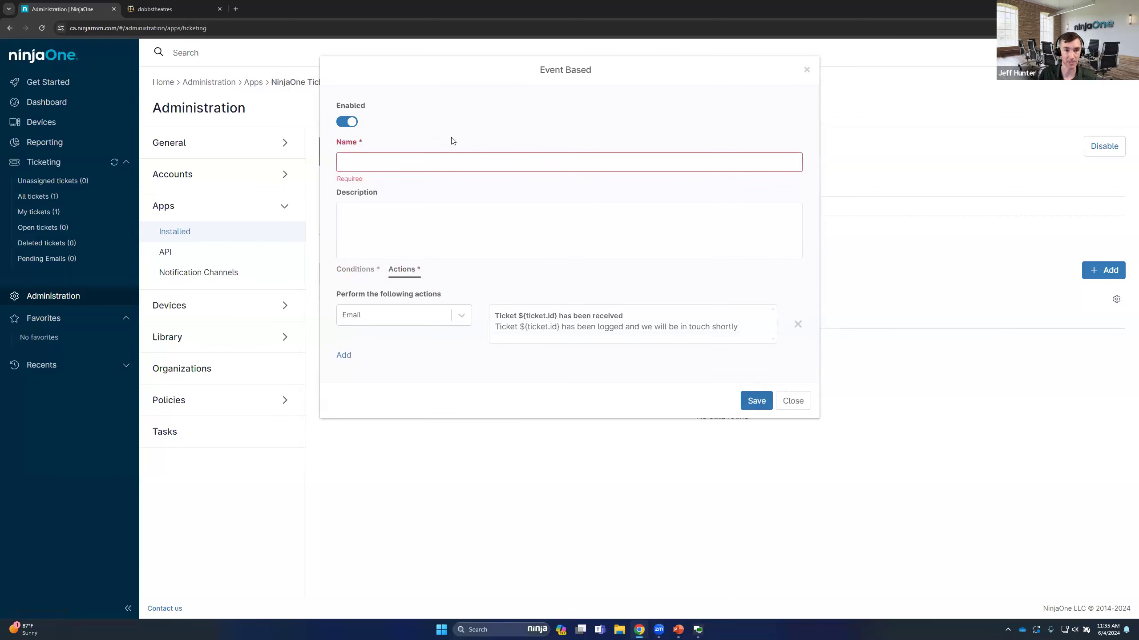
click(438, 165)
text(Tick)
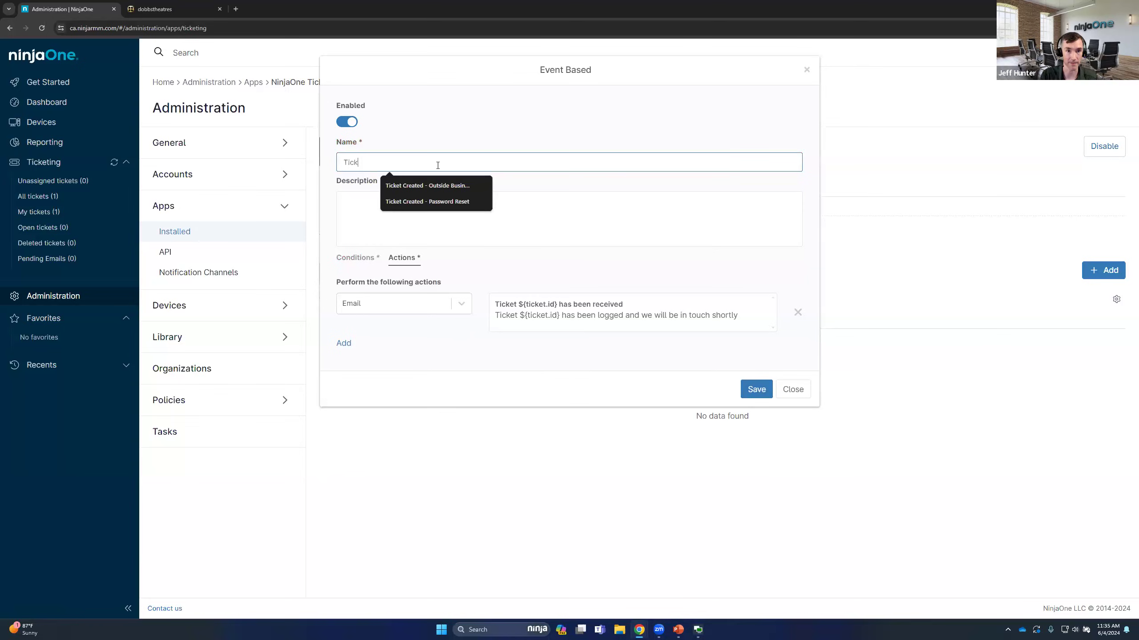
text(et Created)
click(756, 391)
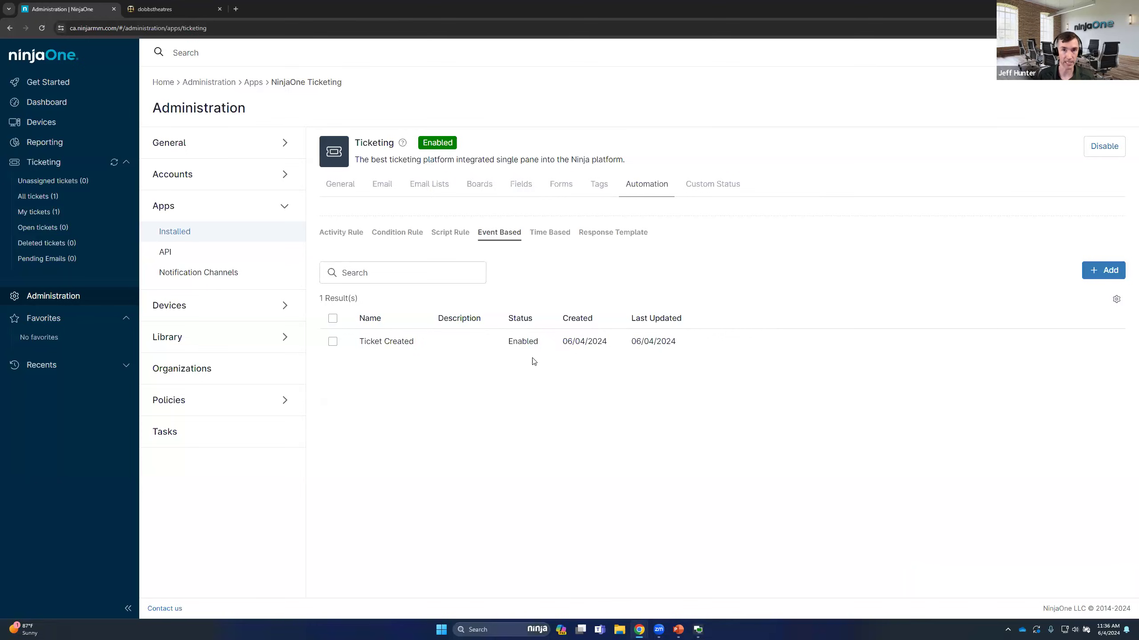
Start a new time-based automation with an "ALL" condition of Time Since Waiting greater than 72 hours
click(555, 233)
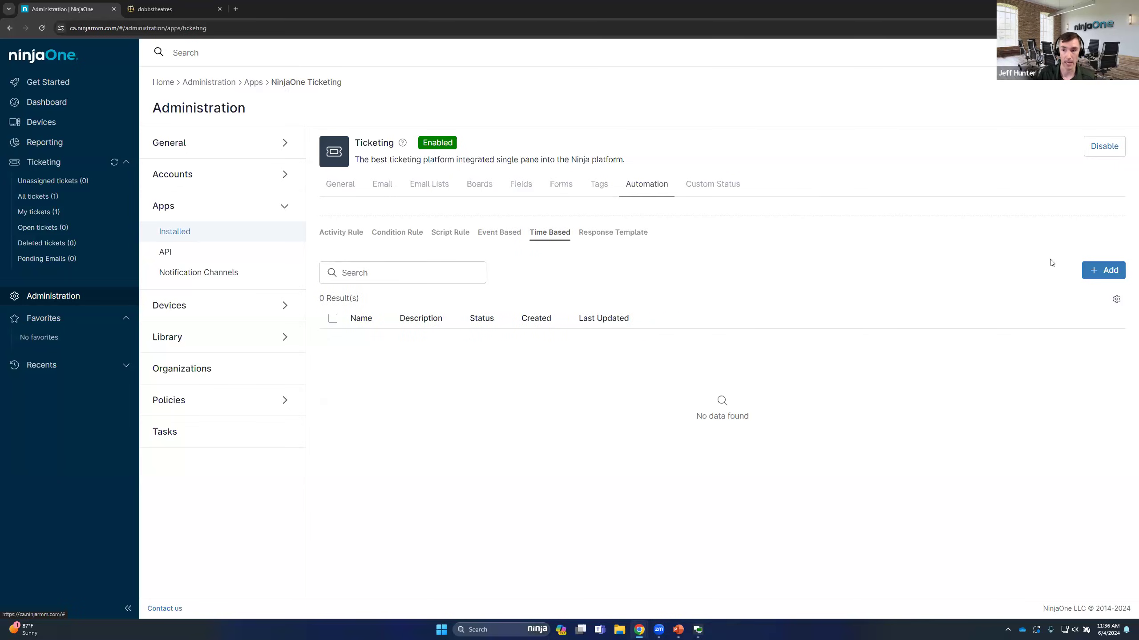
click(1100, 270)
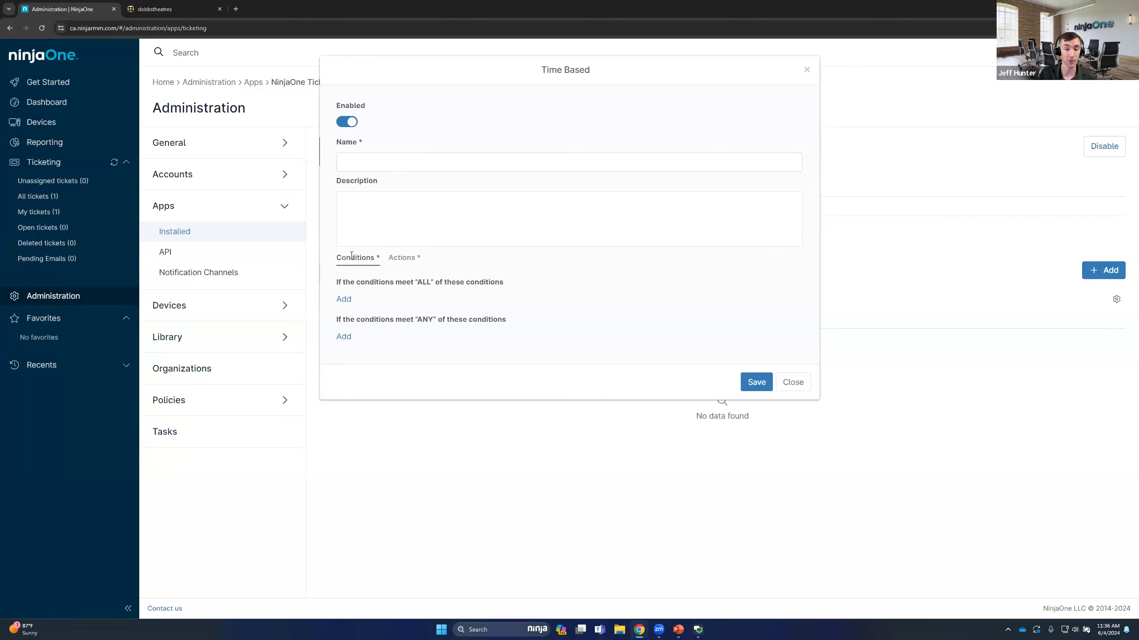
click(344, 300)
click(377, 302)
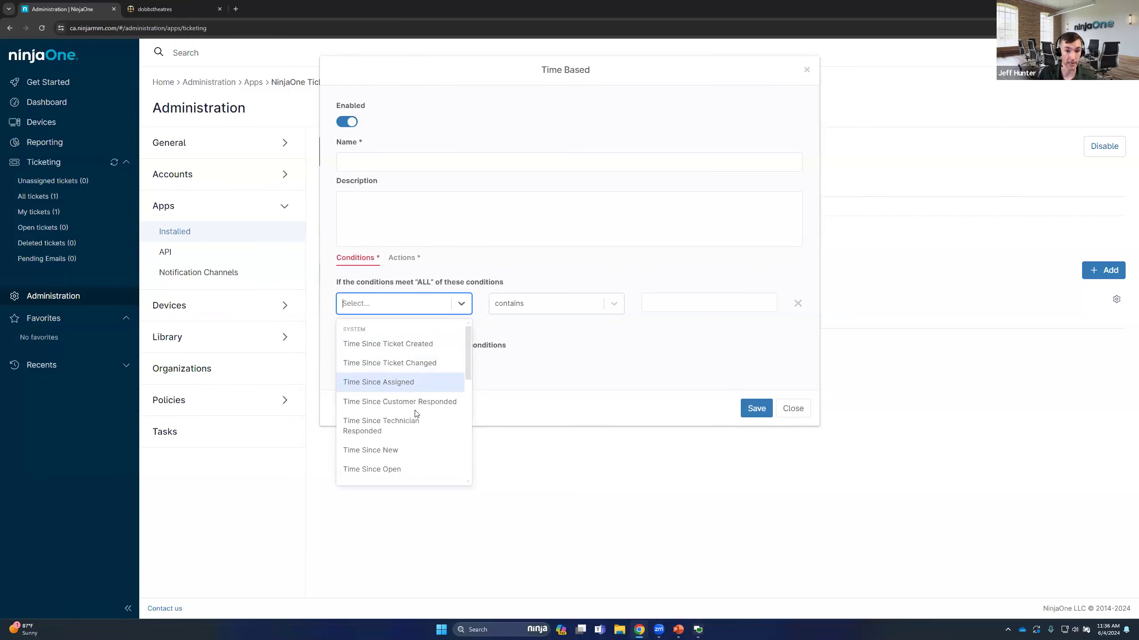
scroll(410, 416, down, 2)
click(376, 399)
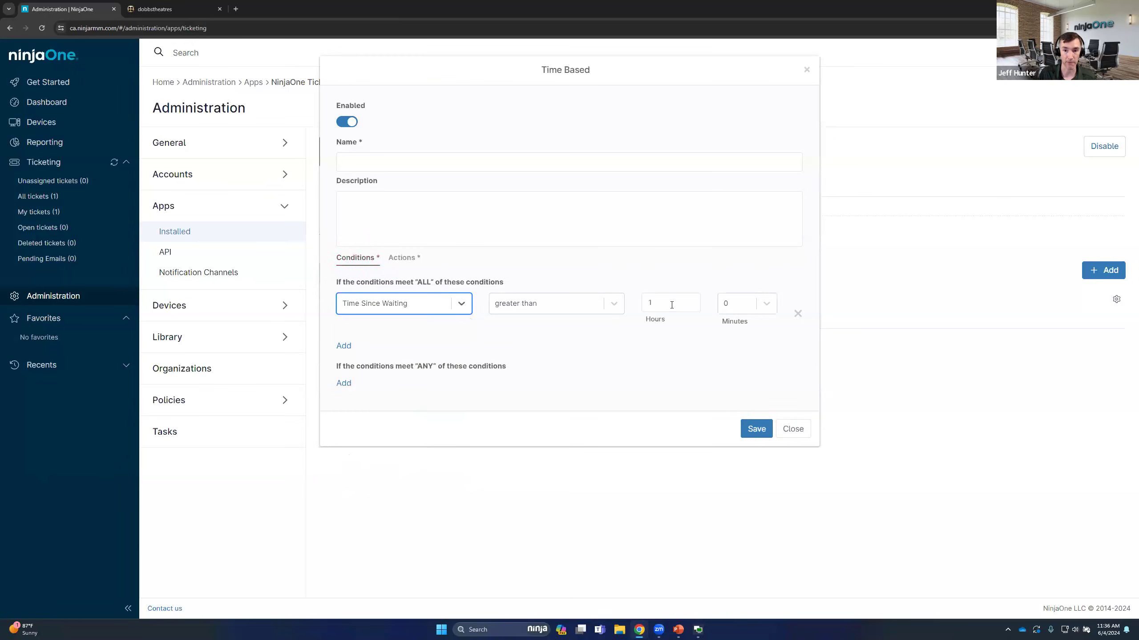
click(672, 302)
key(BackSpace)
text(72)
click(653, 285)
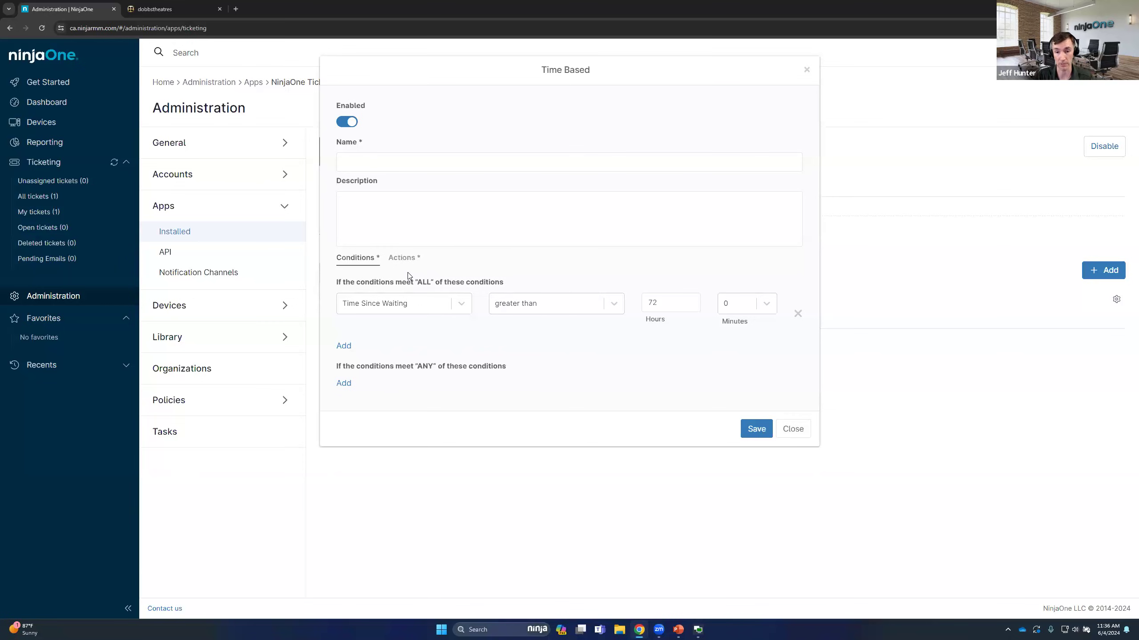
Add an Email action to the time-based automation
click(404, 258)
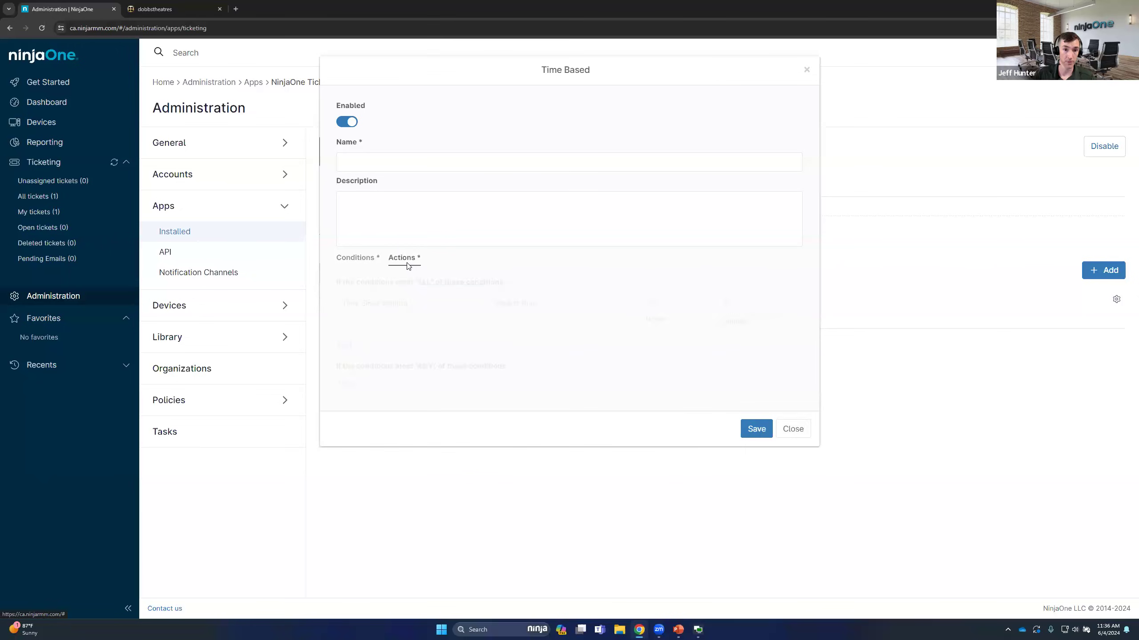
click(344, 299)
scroll(377, 466, down, 1)
click(392, 468)
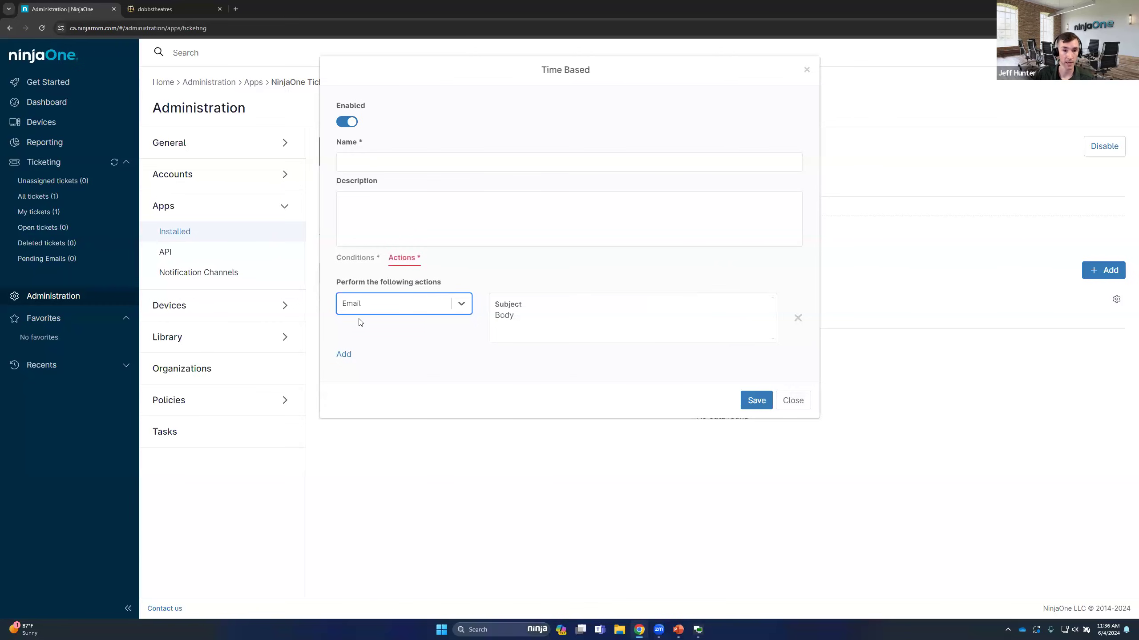
click(354, 258)
click(390, 259)
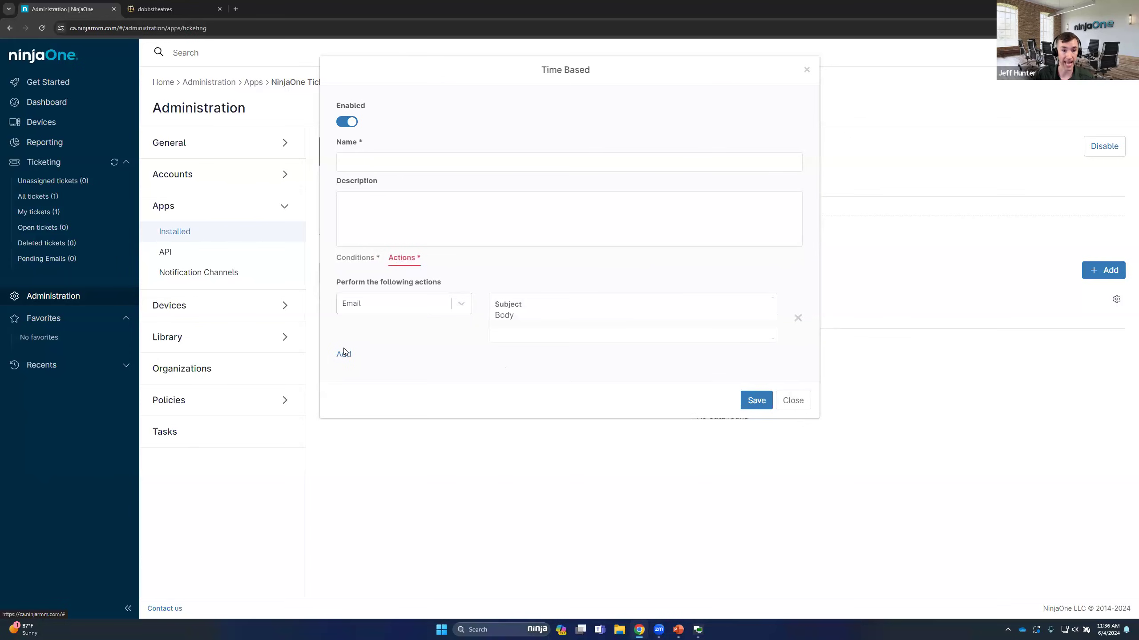
Add a second action, Add tags, with the new tag "customerreminder"
click(344, 355)
click(545, 358)
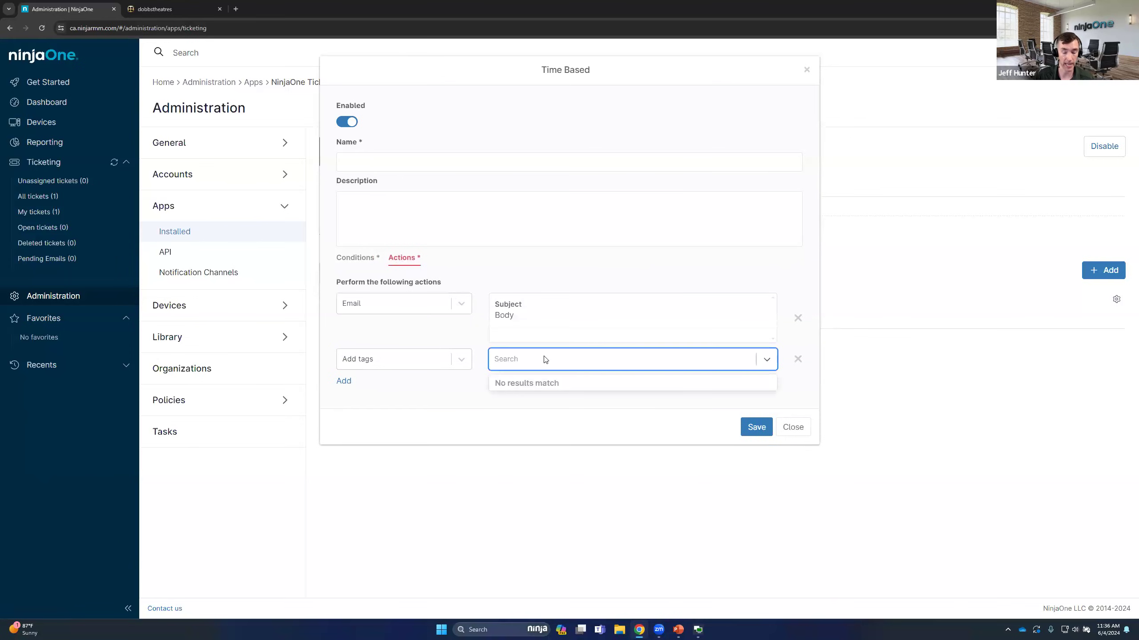
text(customerreminder)
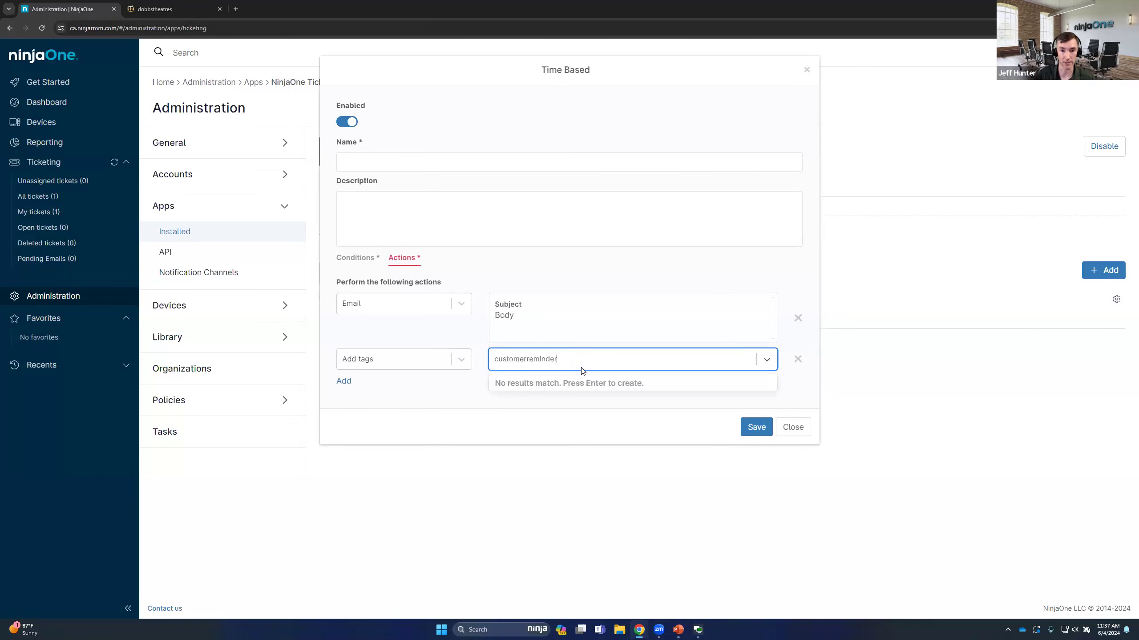
key(Return)
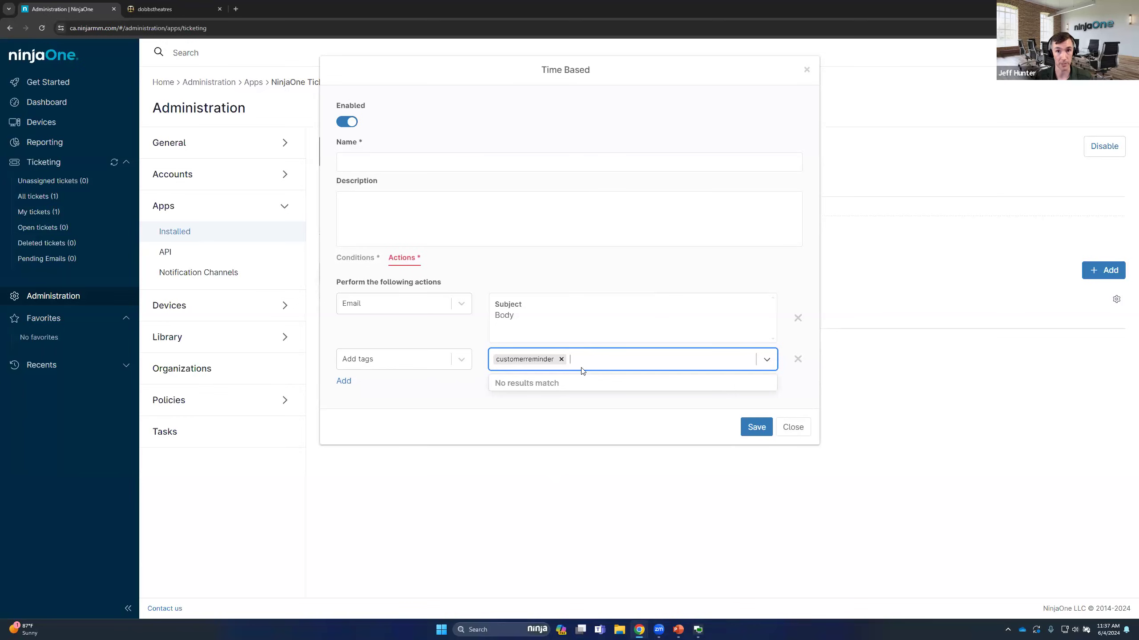
Add a second "ALL" condition of Time Since Customer Responded greater than 72 hours
click(369, 262)
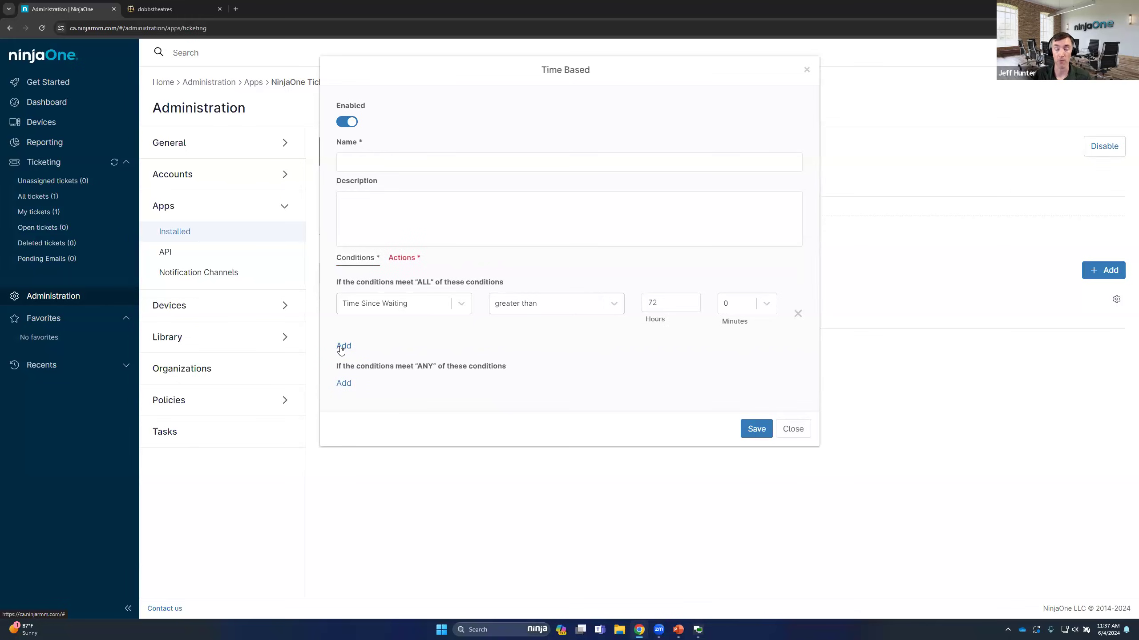
click(342, 346)
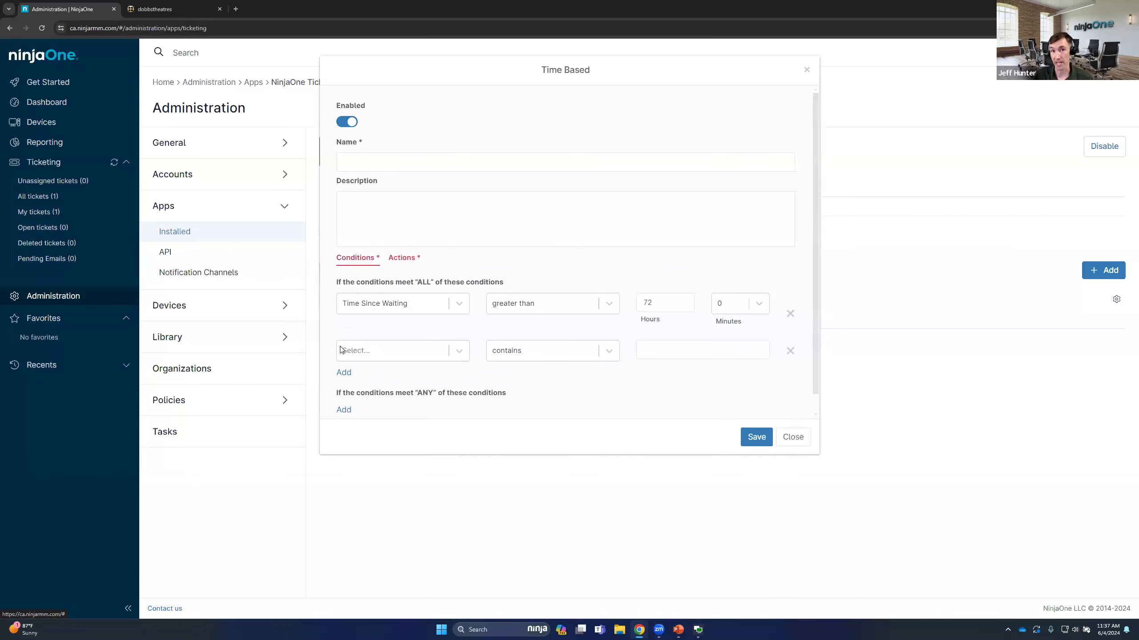
click(411, 351)
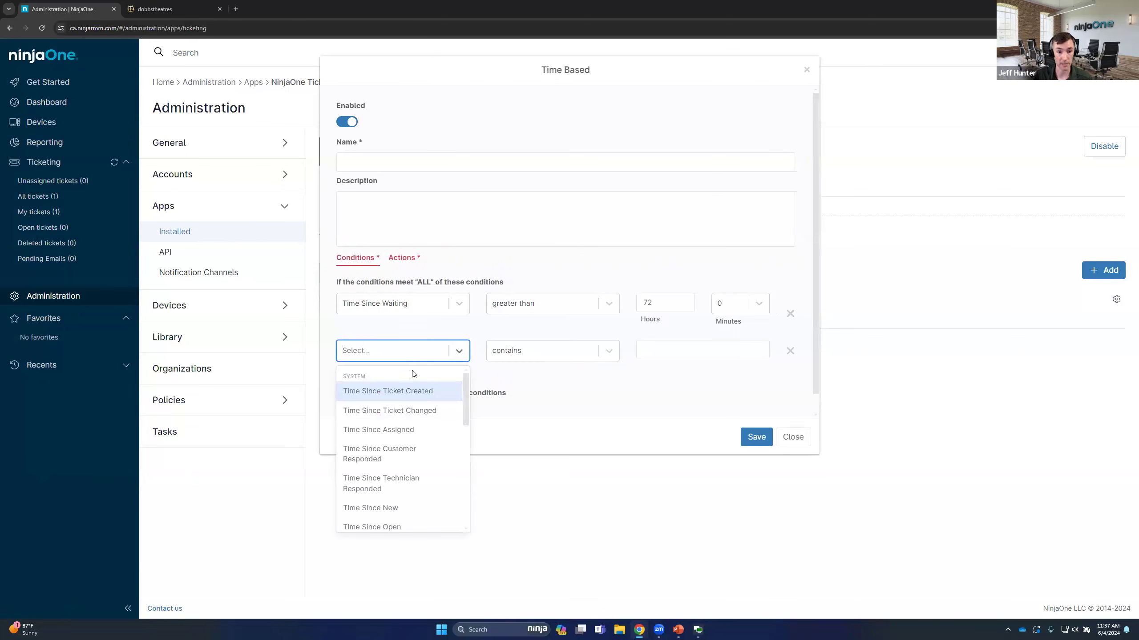
click(402, 455)
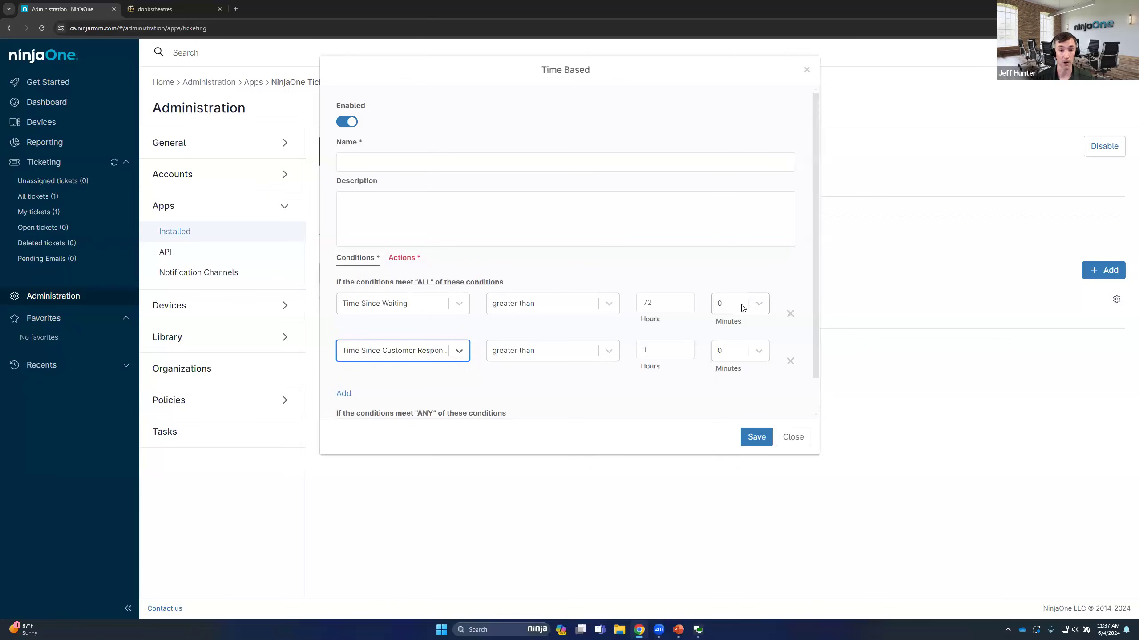
click(642, 269)
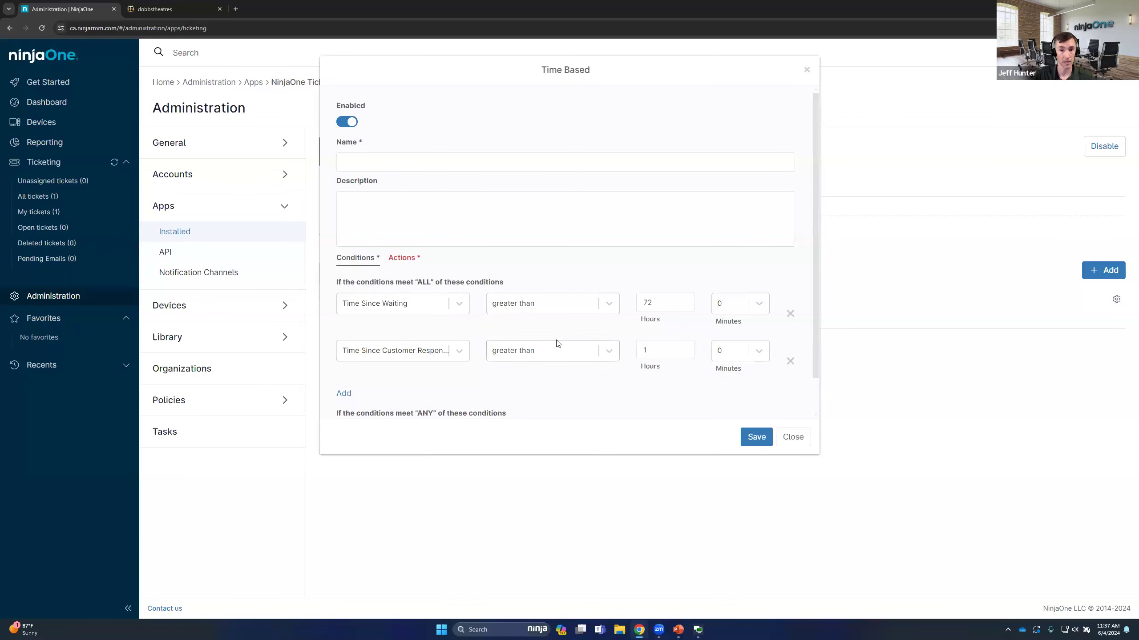
double_click(645, 350)
text(72)
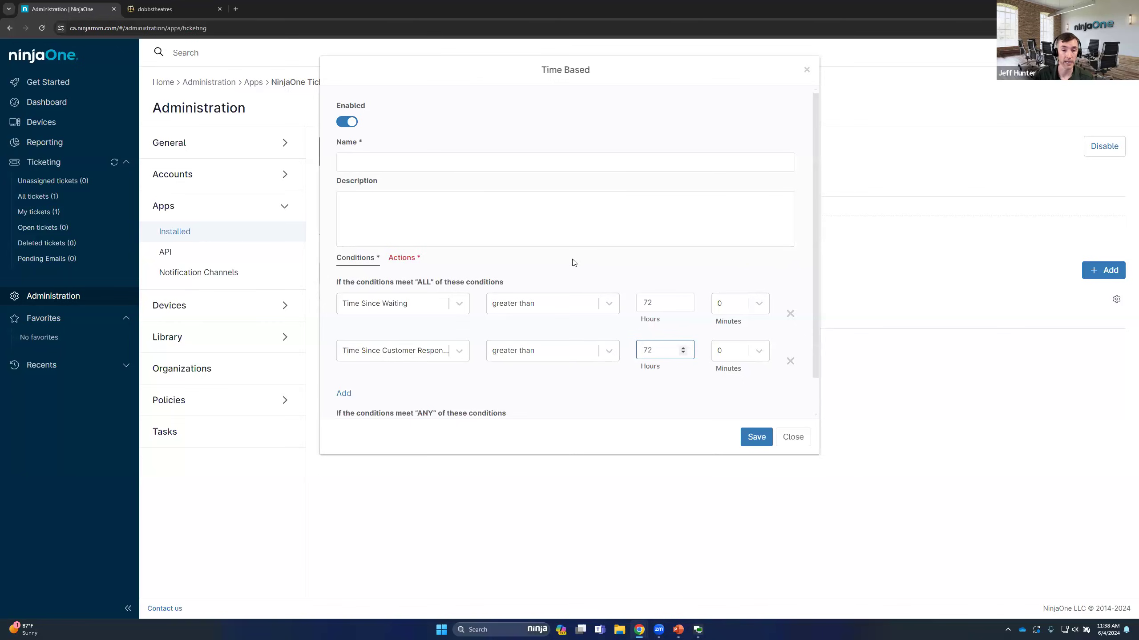
Change the Time Since Waiting condition's operator to "is" and set its value to 72 hours
click(401, 258)
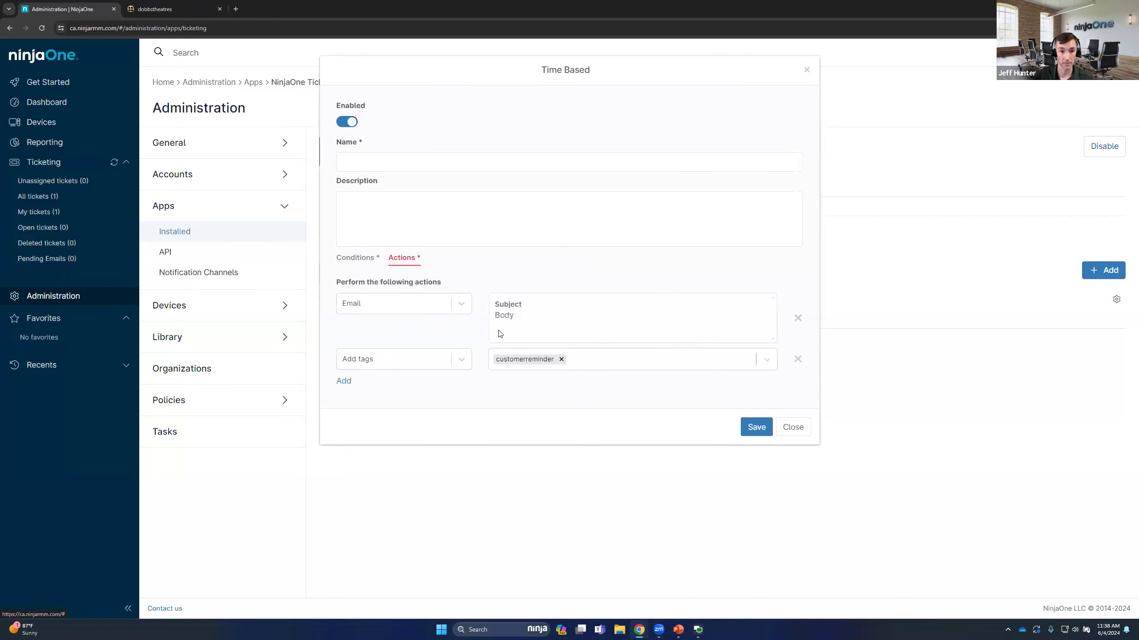
click(356, 258)
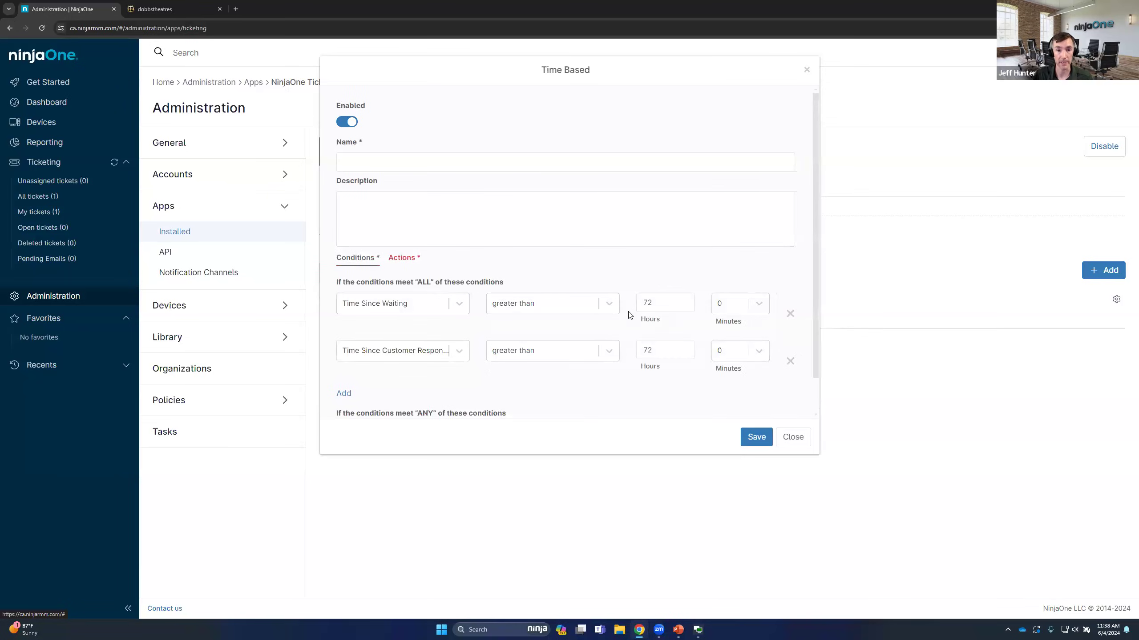
click(605, 312)
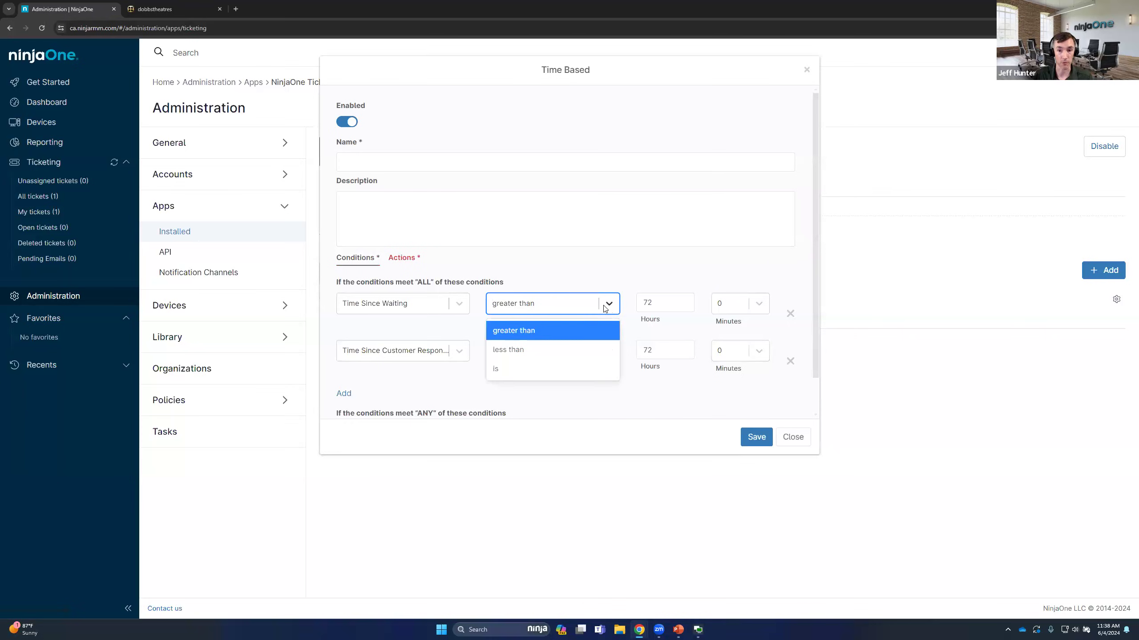
click(615, 282)
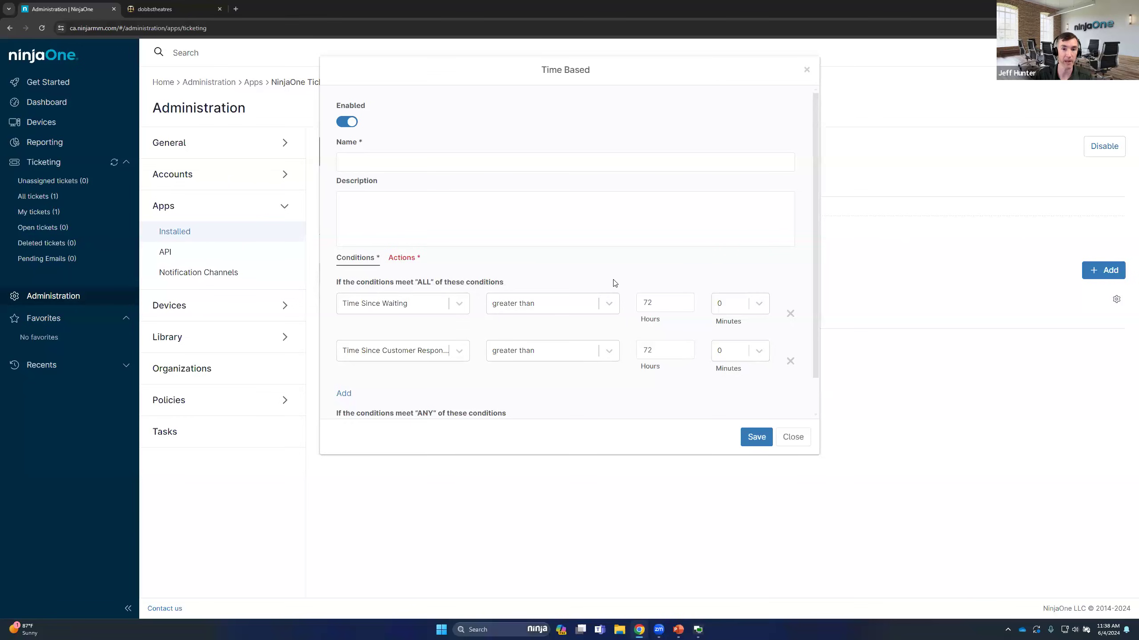
click(598, 305)
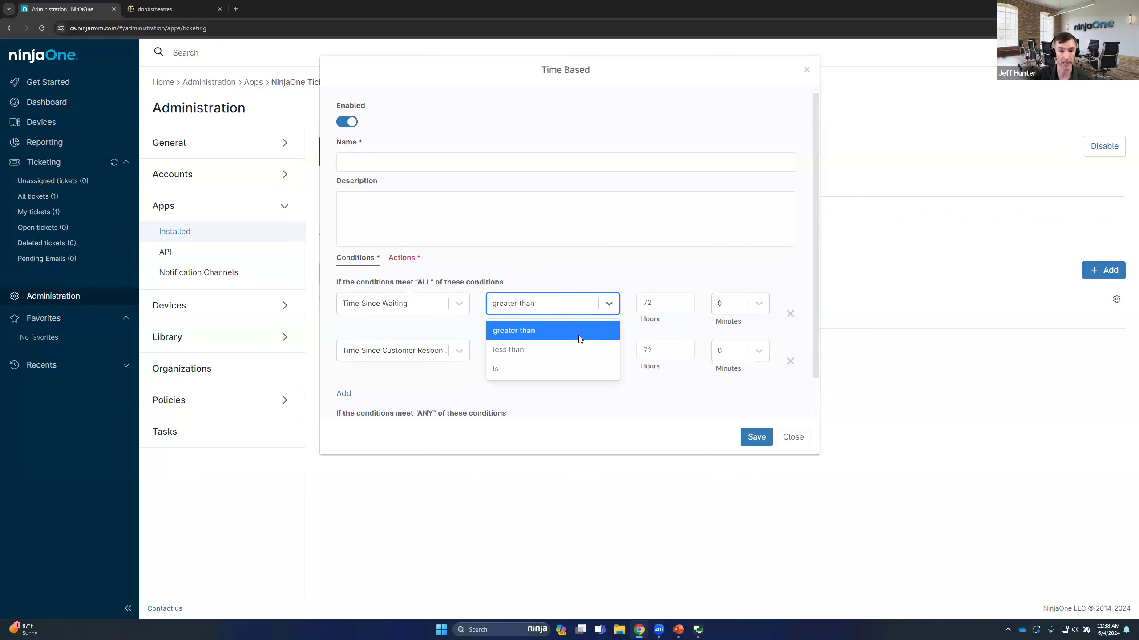
click(562, 369)
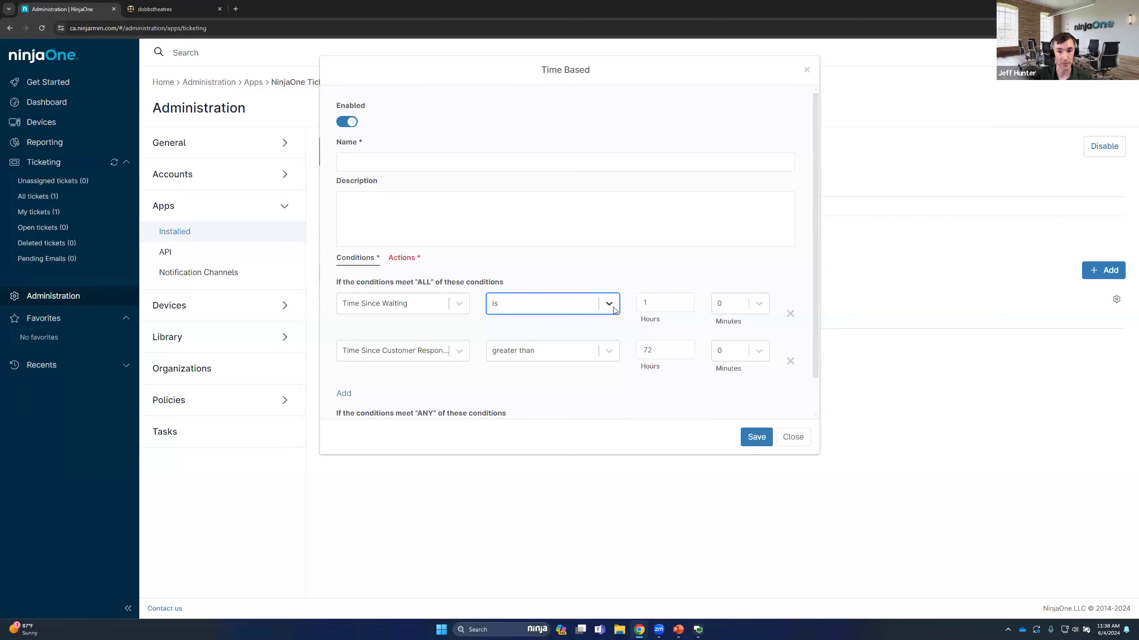
double_click(633, 303)
text(72)
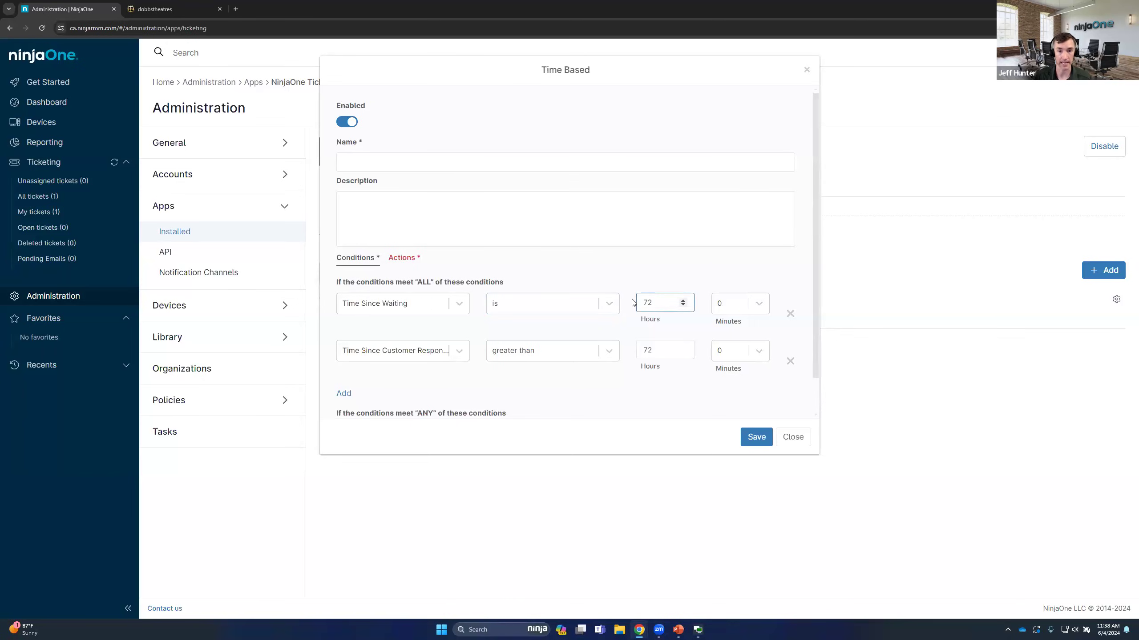
click(561, 277)
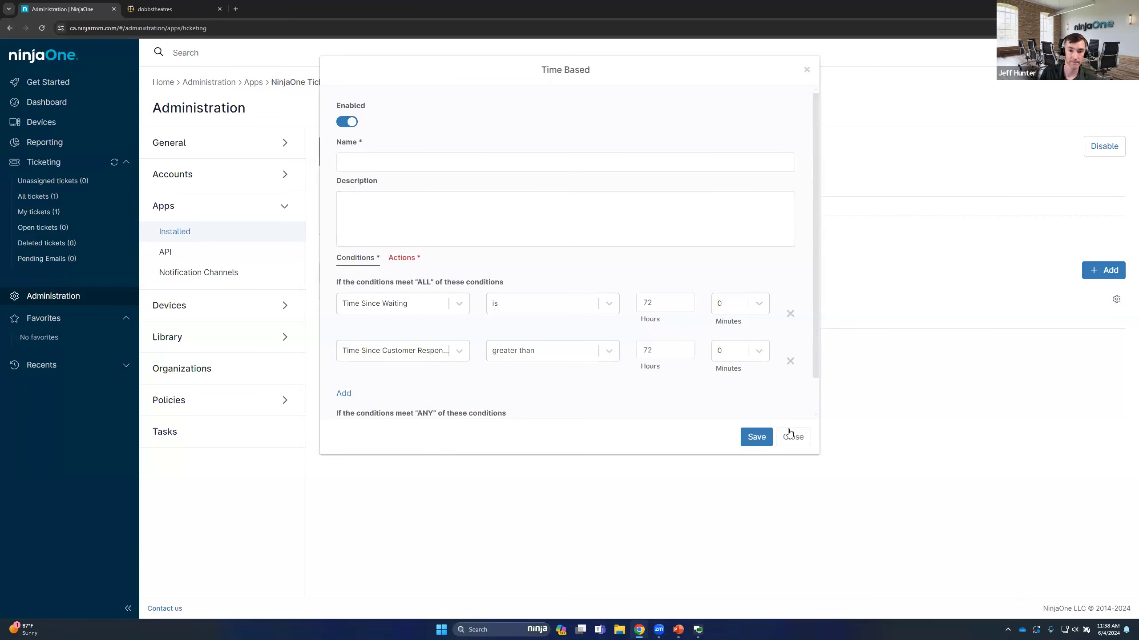
Open the Email action for editing and set its recipients to Requester and Requester CC
click(404, 257)
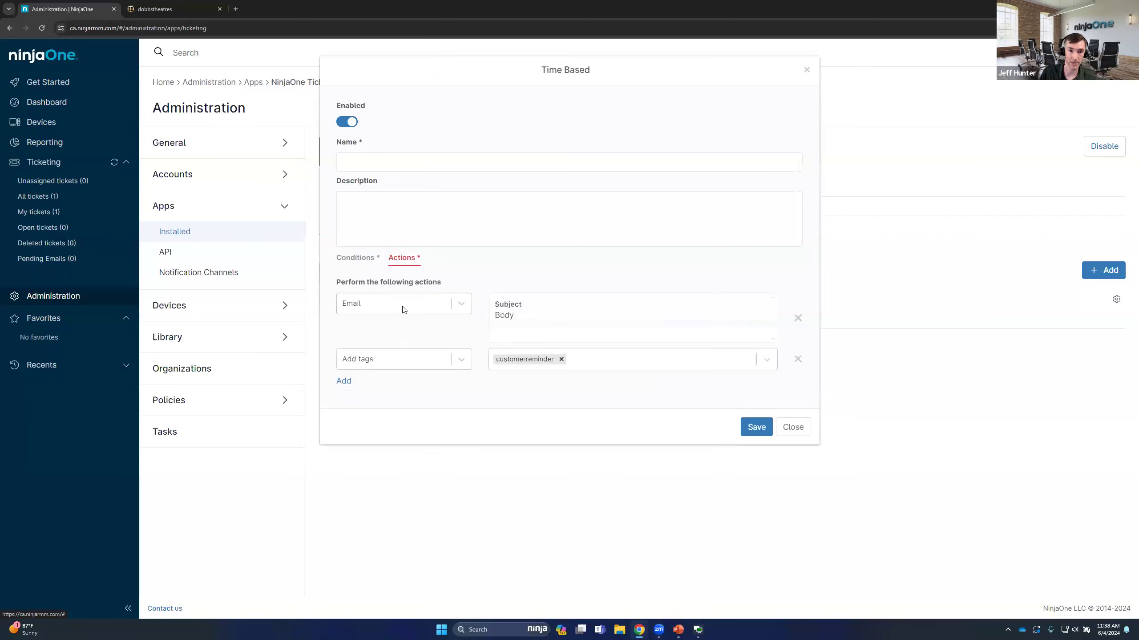
click(559, 303)
click(366, 128)
click(363, 154)
click(380, 178)
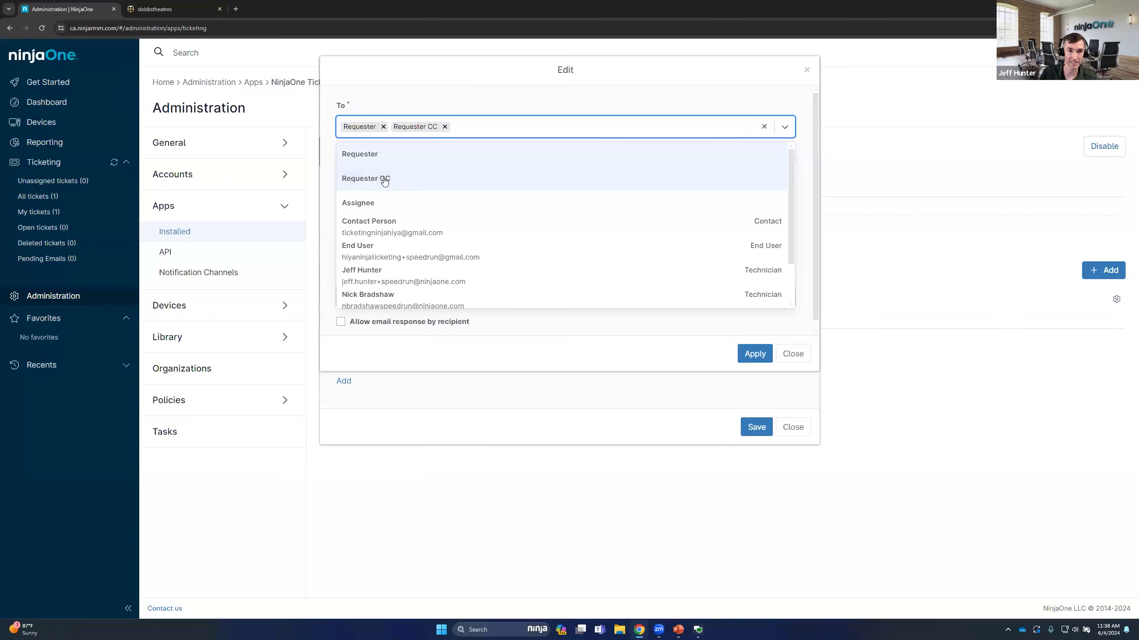
click(499, 95)
Set the reminder email's subject to "Please respond to ticket"
click(430, 176)
text(Ple)
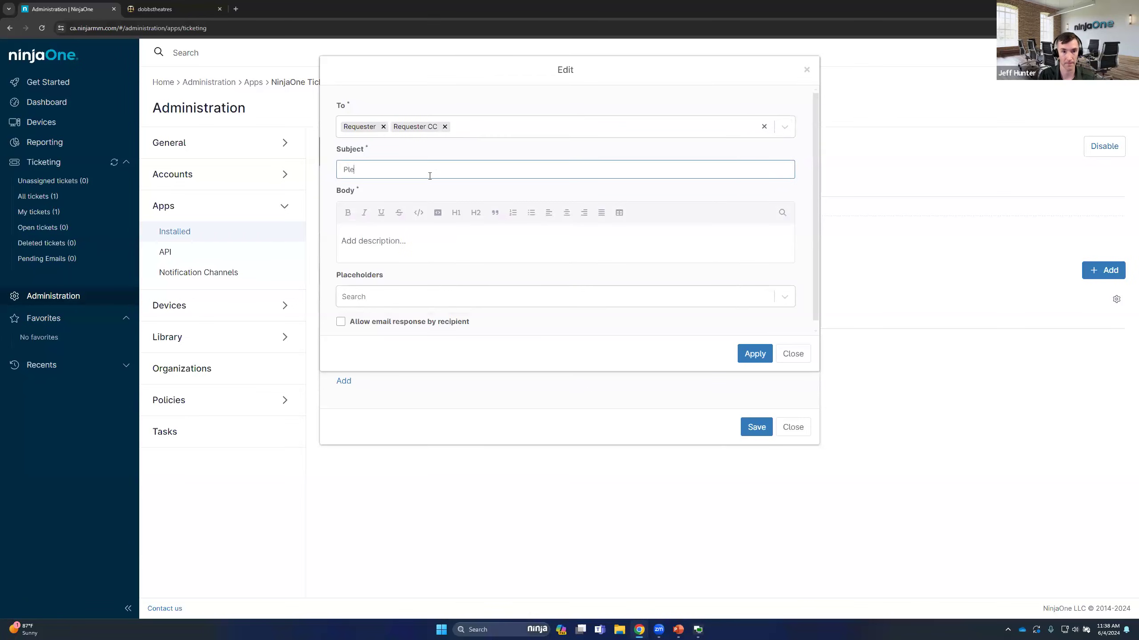
text(ase respond to ticket)
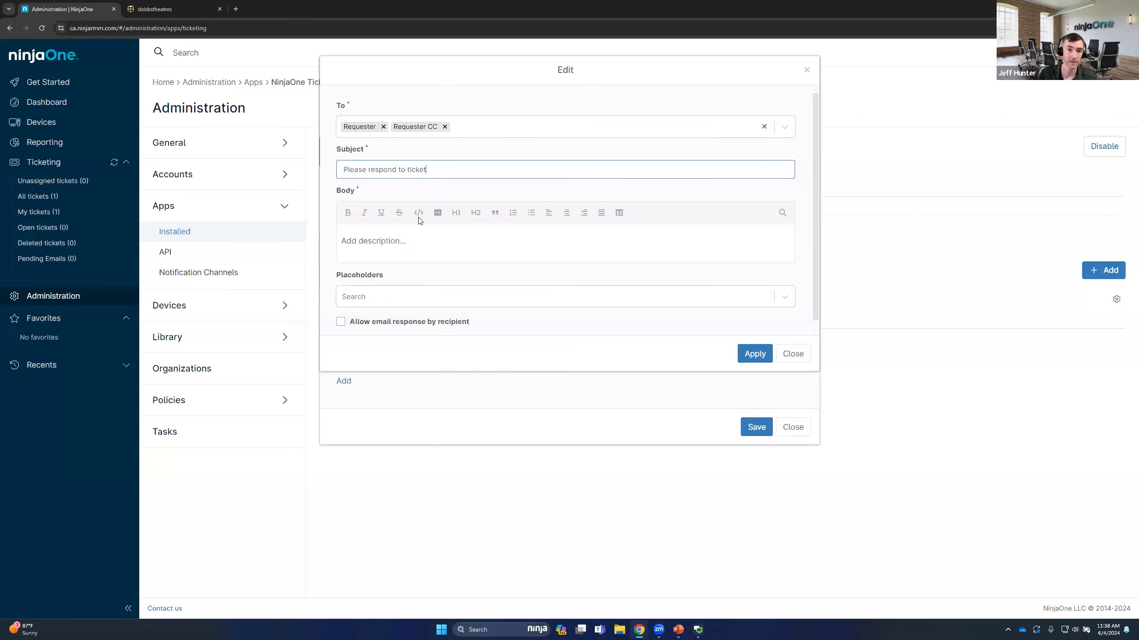
click(451, 252)
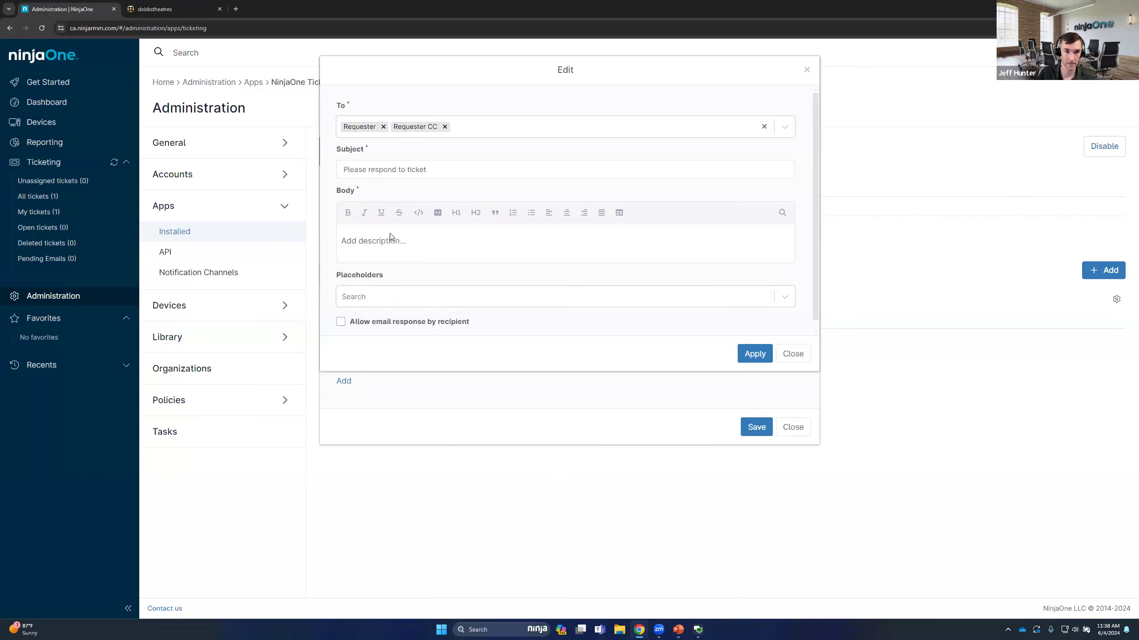
Allow email response by recipient, enter "test" as the email body, and apply the email settings
click(410, 323)
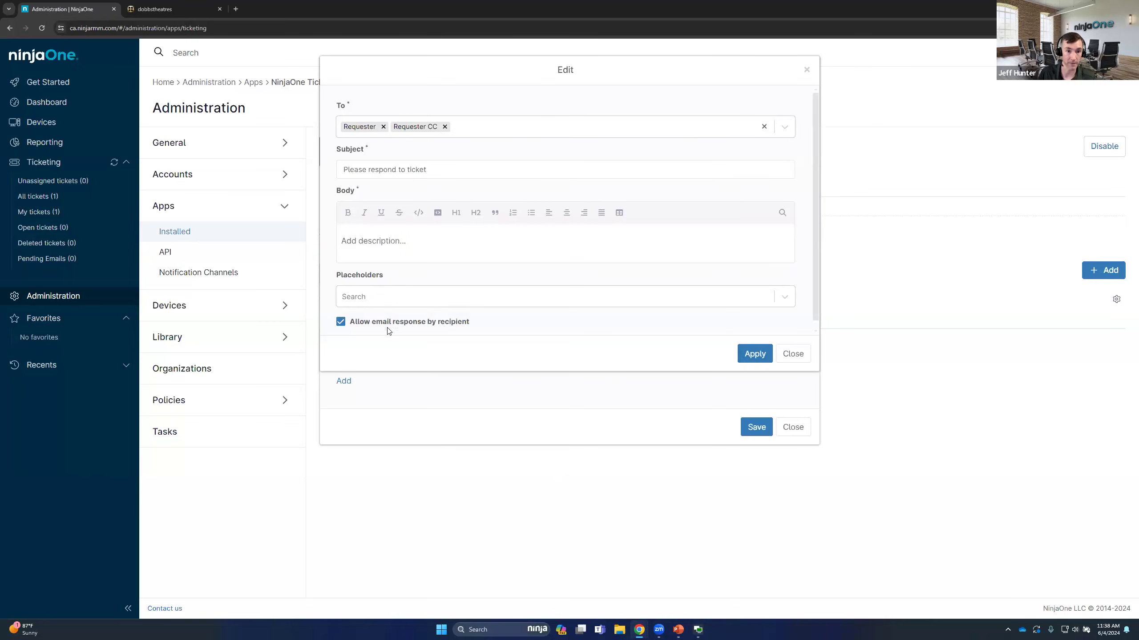
click(755, 353)
click(408, 243)
text(test)
drag(496, 316, 352, 325)
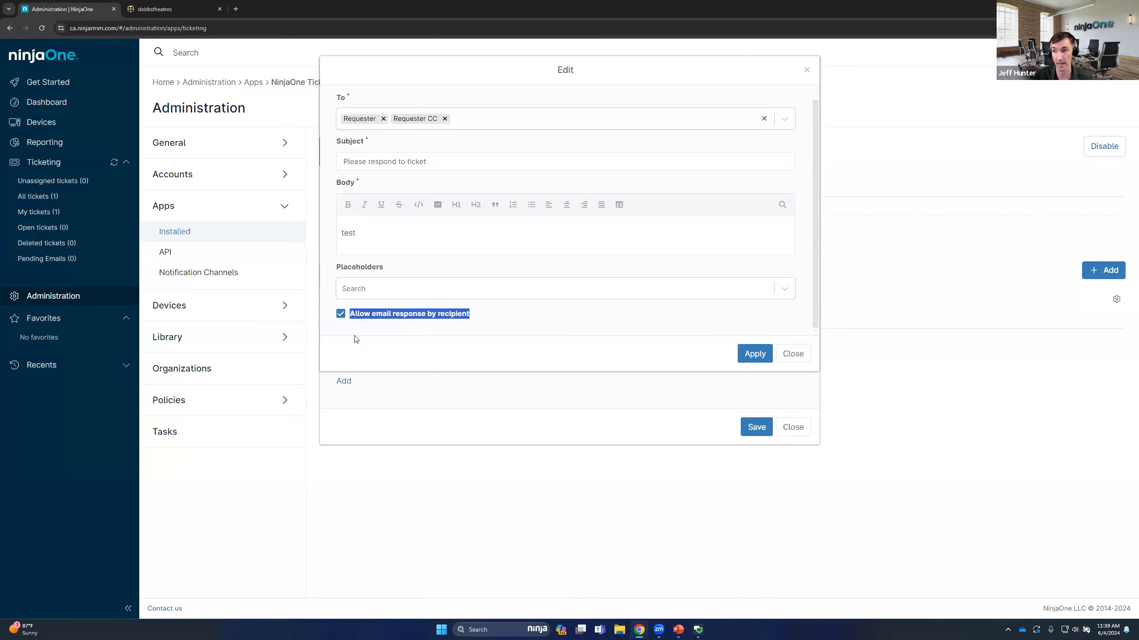
click(749, 356)
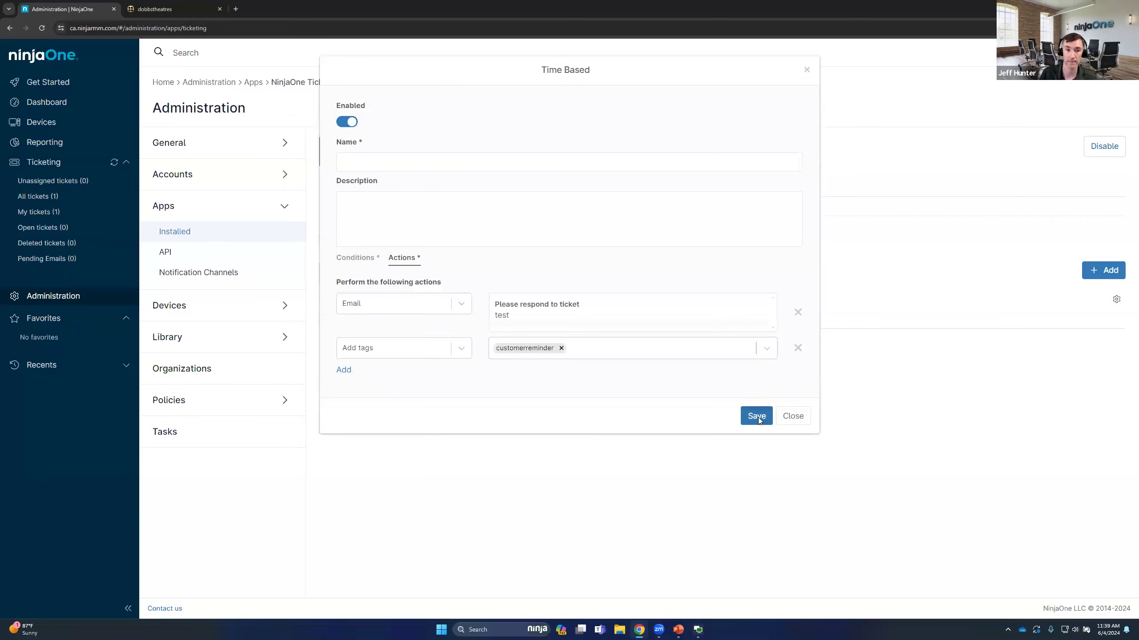
Name the time-based automation "Ticket Reminder" and save it
click(757, 416)
click(415, 165)
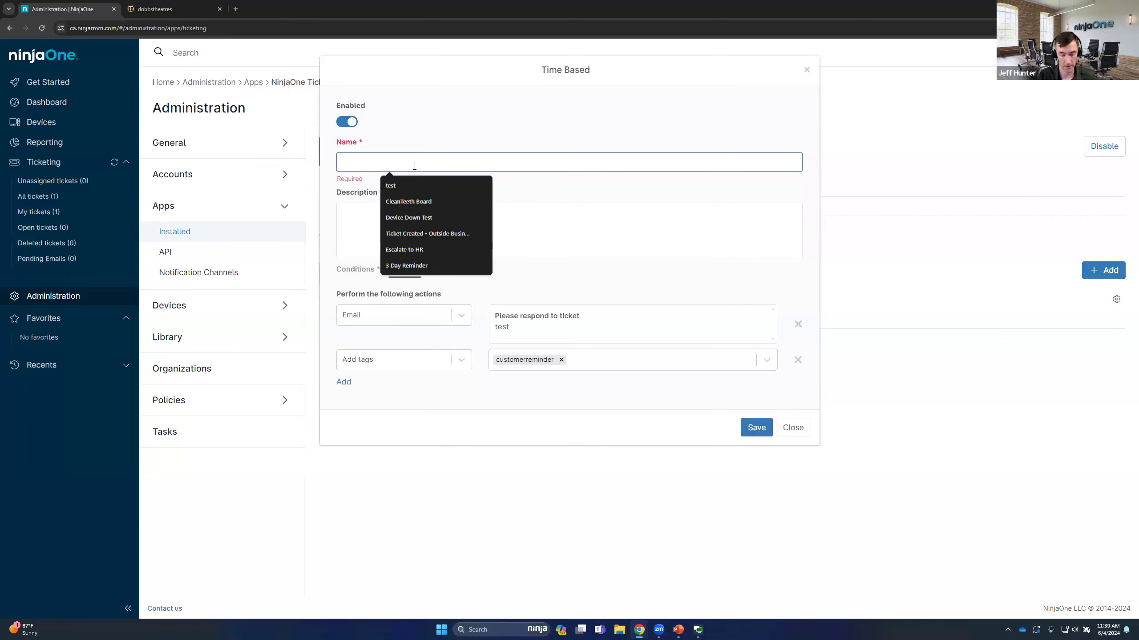
text(Ticket Reminder)
click(761, 417)
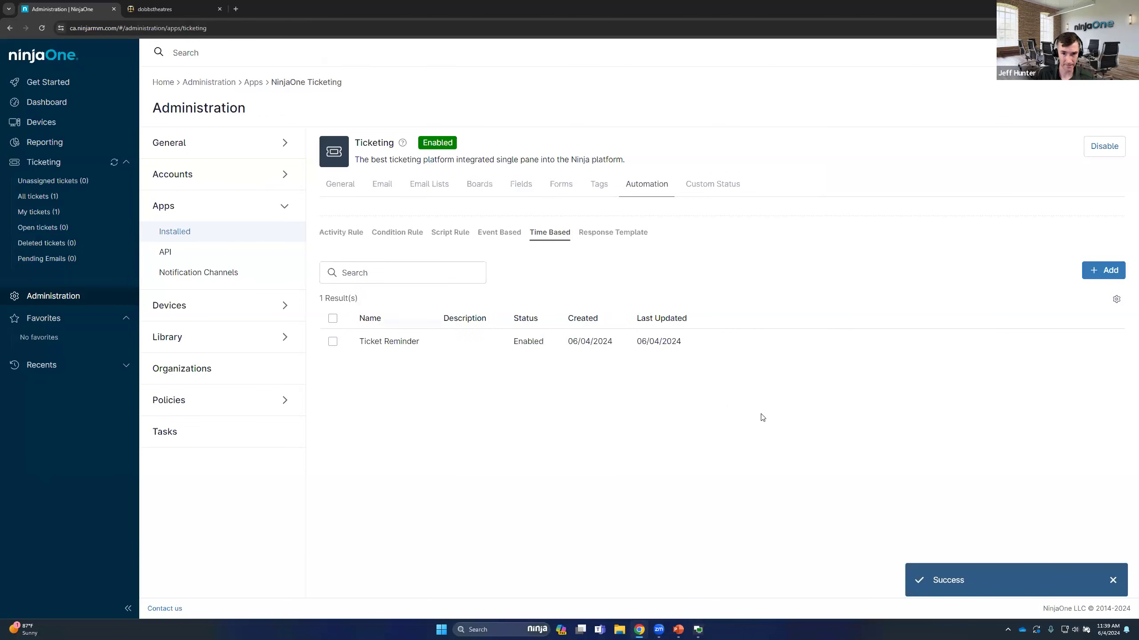
Start a new activity rule automation and name it "AV Threat Detected"
mouse_move(697, 344)
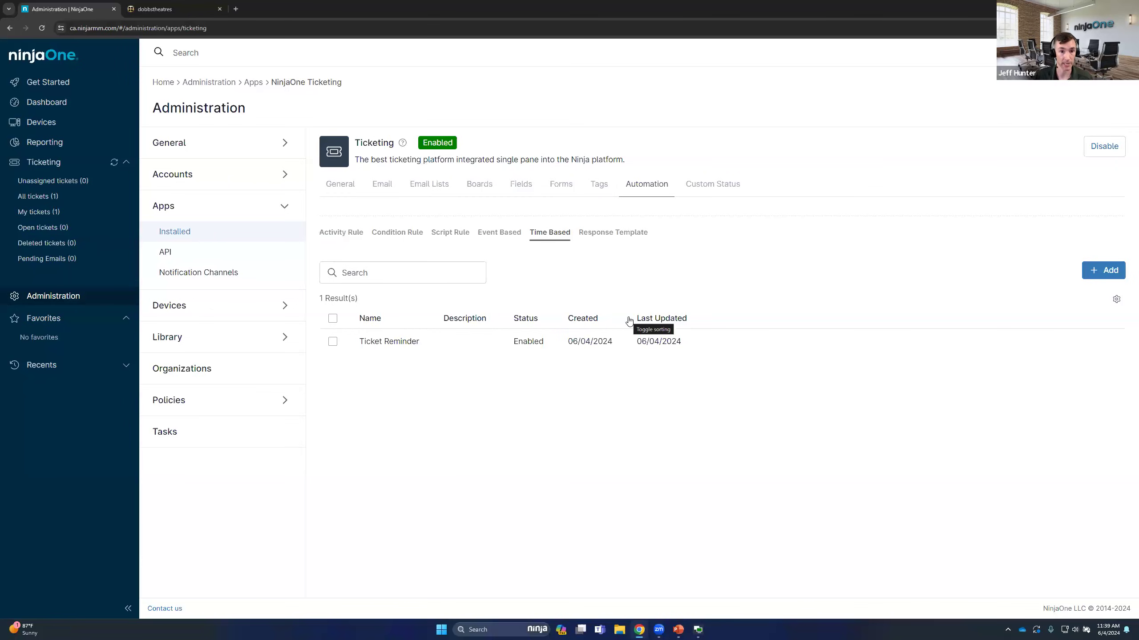
click(336, 234)
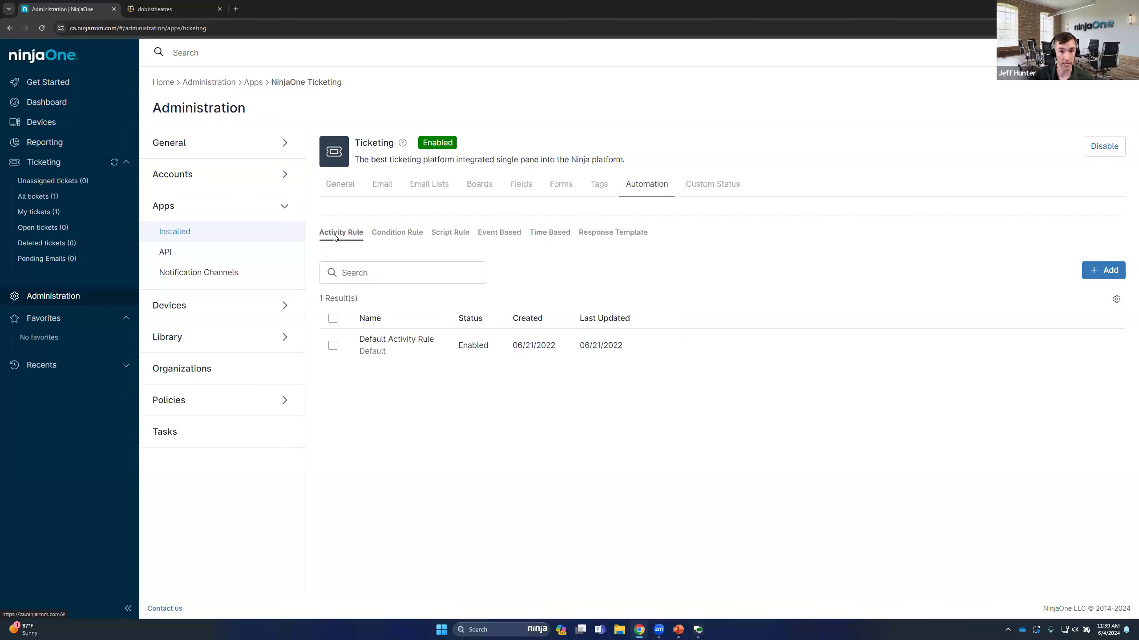
click(401, 232)
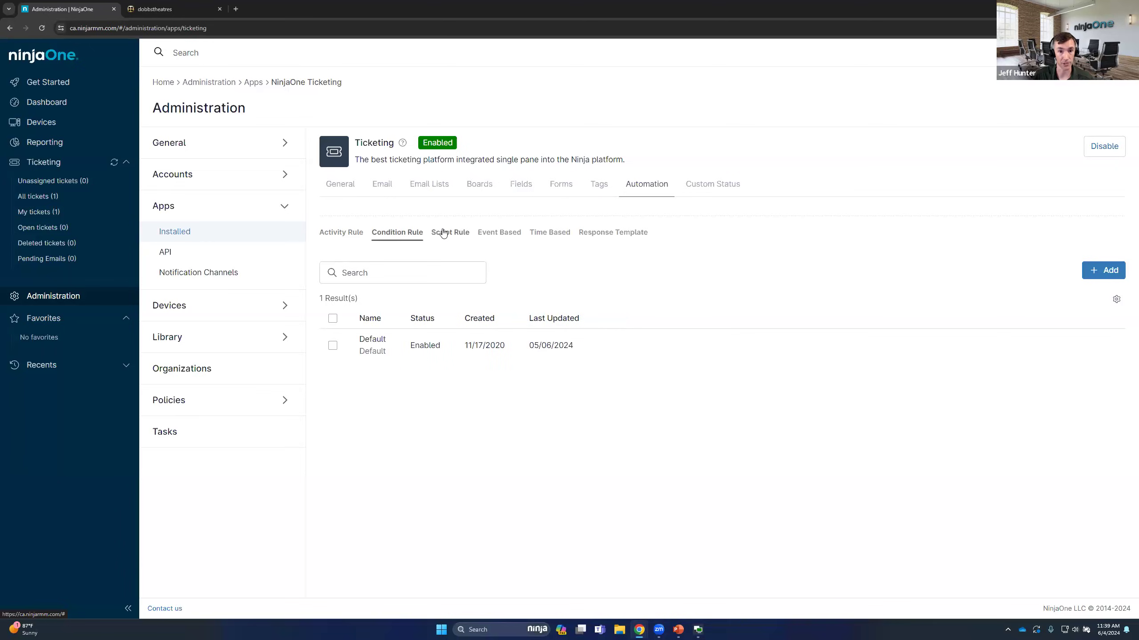
click(359, 233)
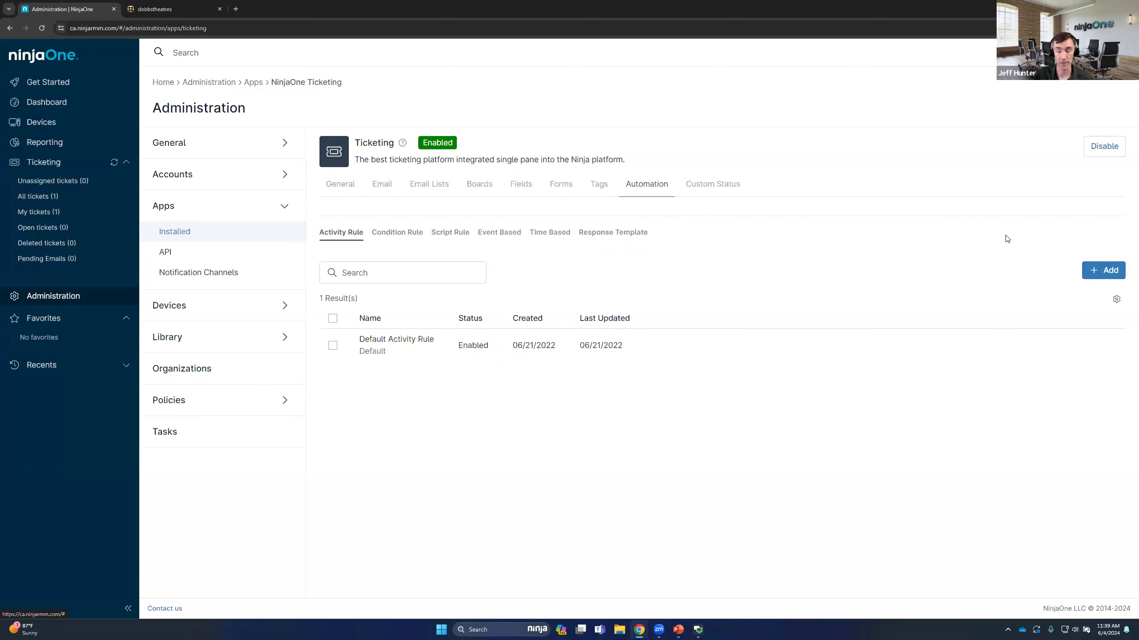
click(1100, 270)
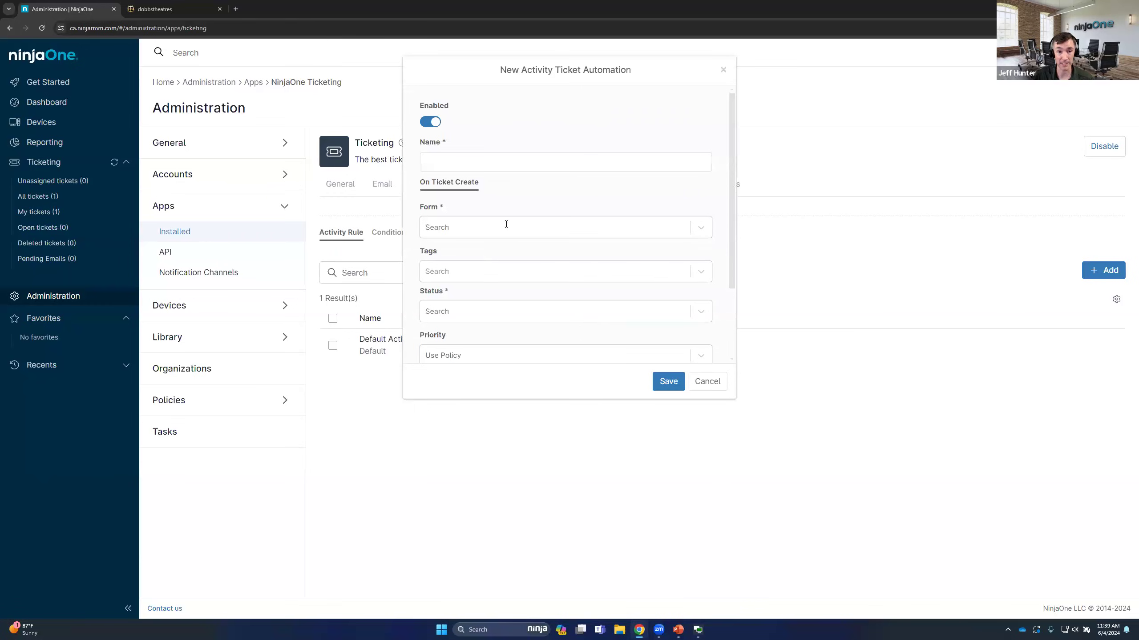
click(460, 163)
text(AV The)
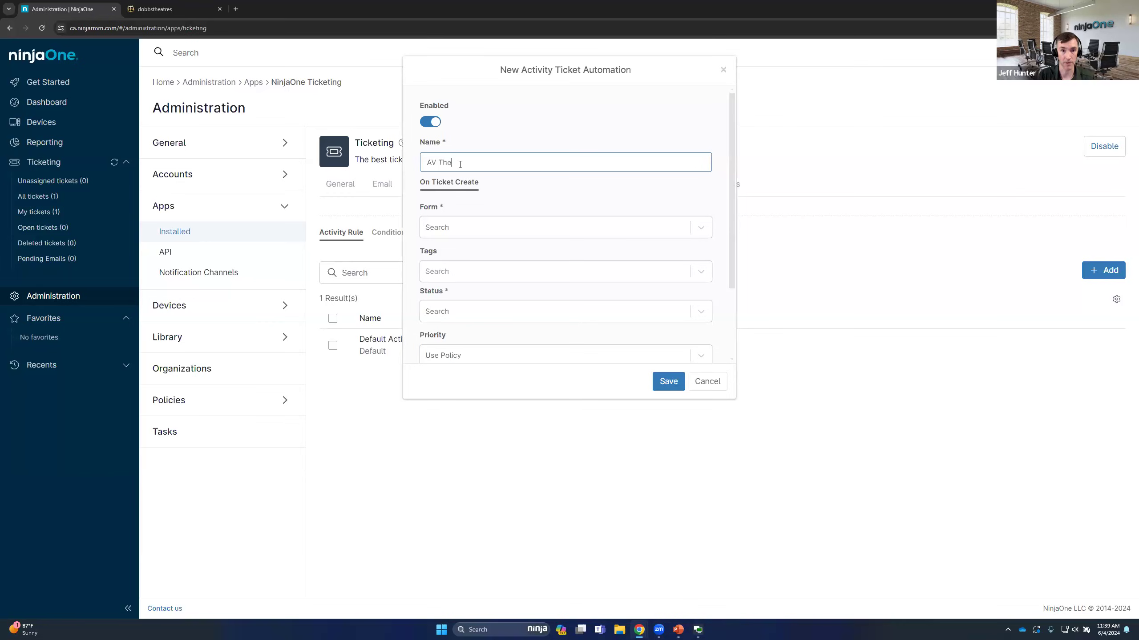
key(BackSpace)
text(reat Dtec)
key(BackSpace)
key(BackSpace)
key(BackSpace)
text(etect)
key(BackSpace)
key(BackSpace)
key(BackSpace)
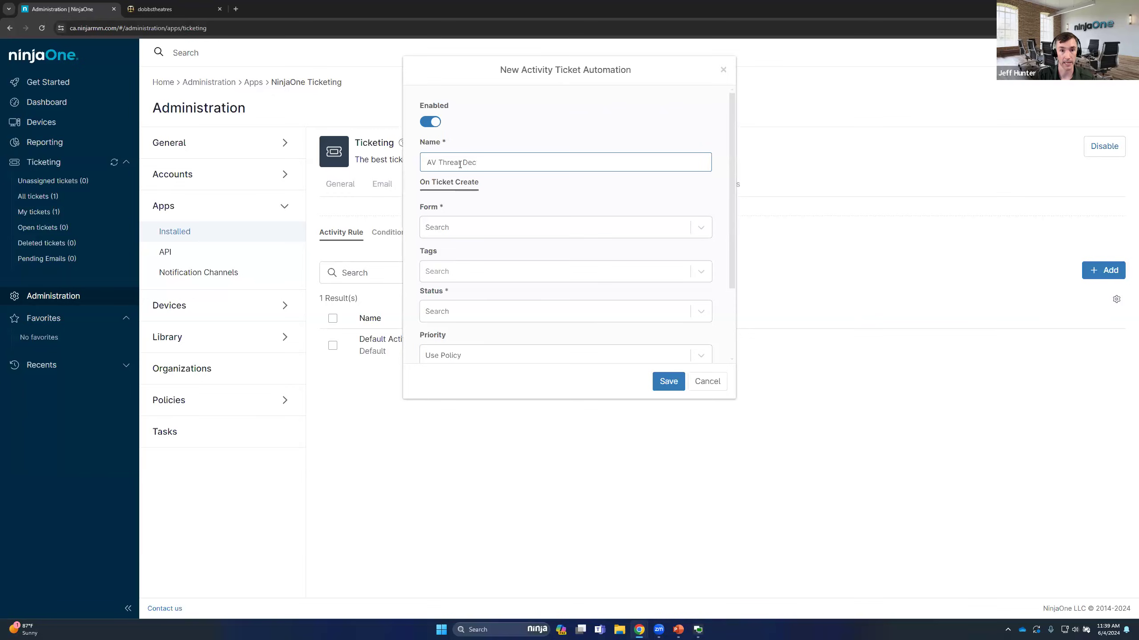
text(ected)
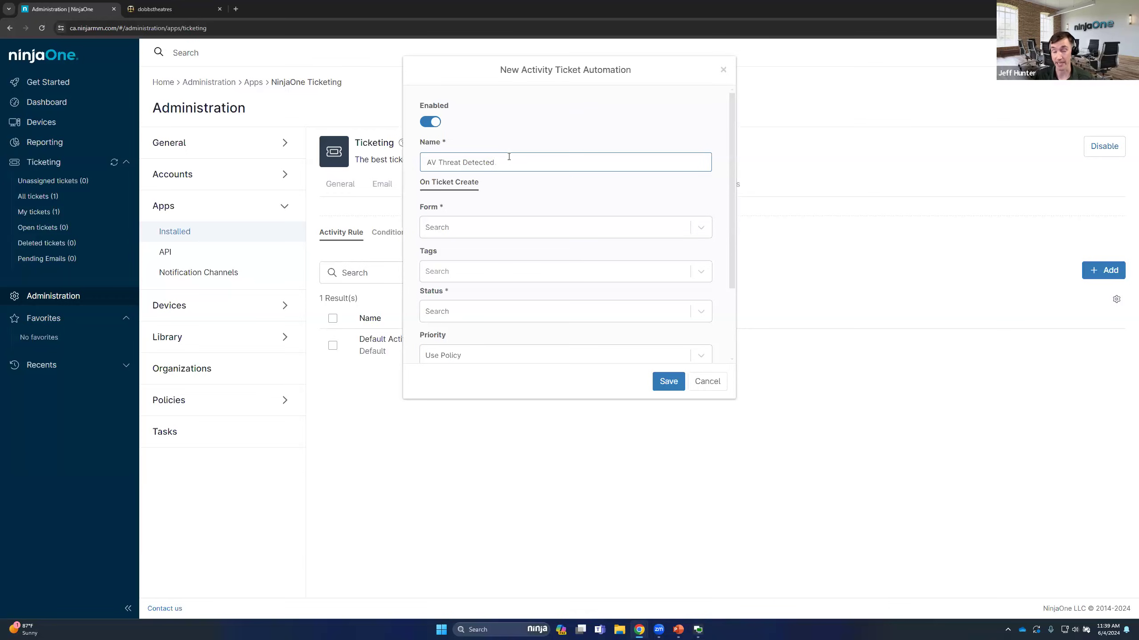
Set the activity rule's ticket status to New, priority to High and severity to Major
scroll(481, 286, down, 1)
click(452, 267)
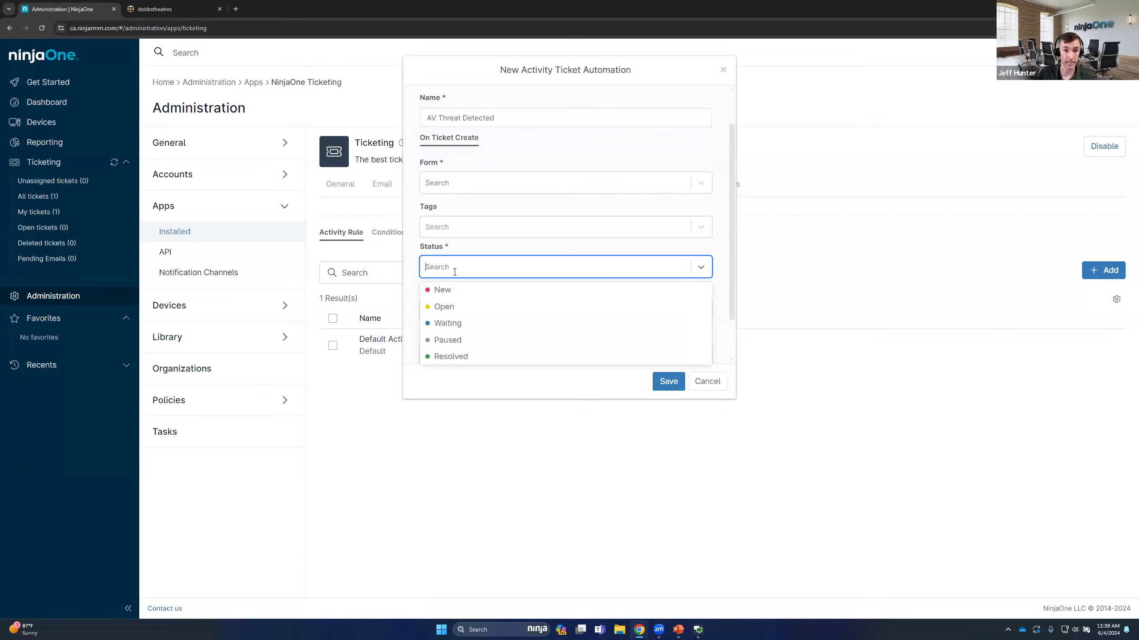
click(445, 307)
click(481, 317)
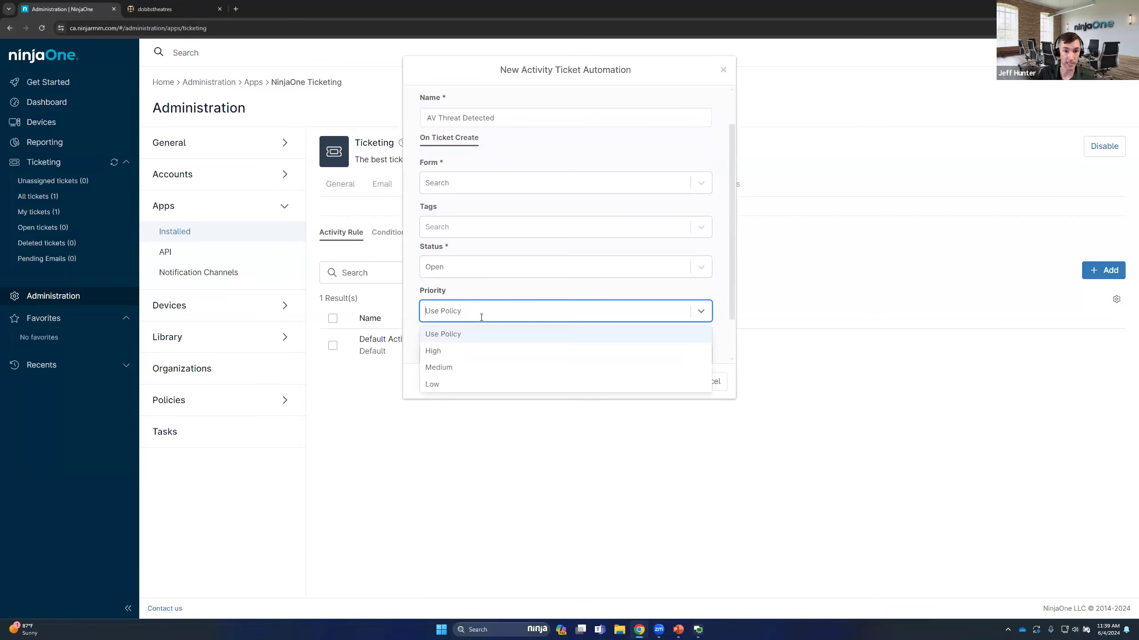
click(452, 269)
click(448, 291)
click(488, 315)
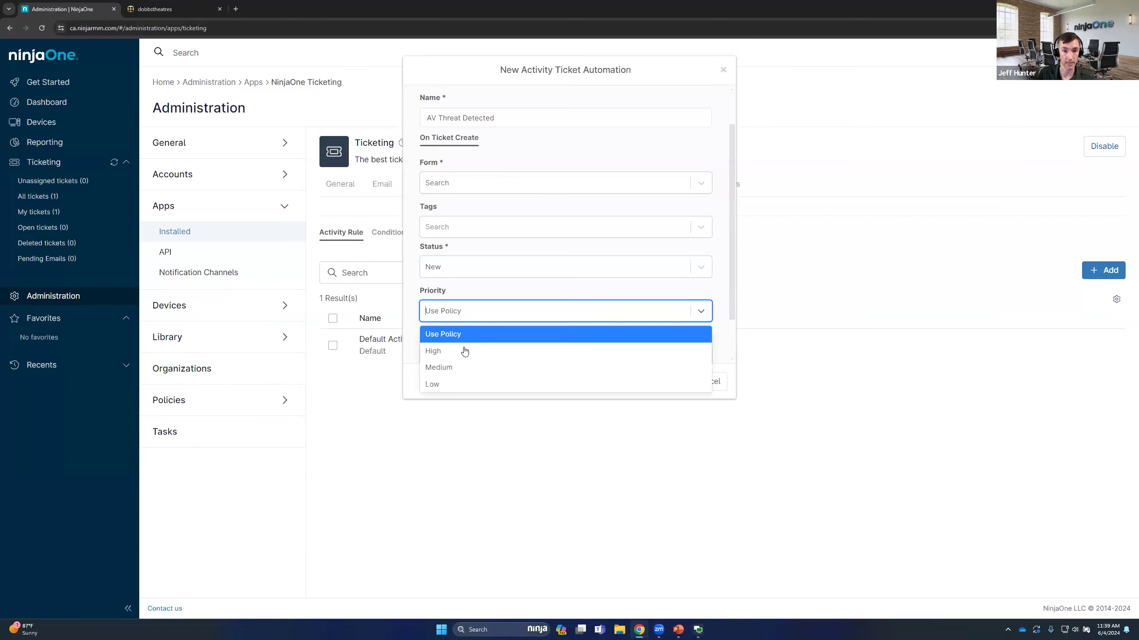
click(463, 350)
click(471, 356)
click(455, 411)
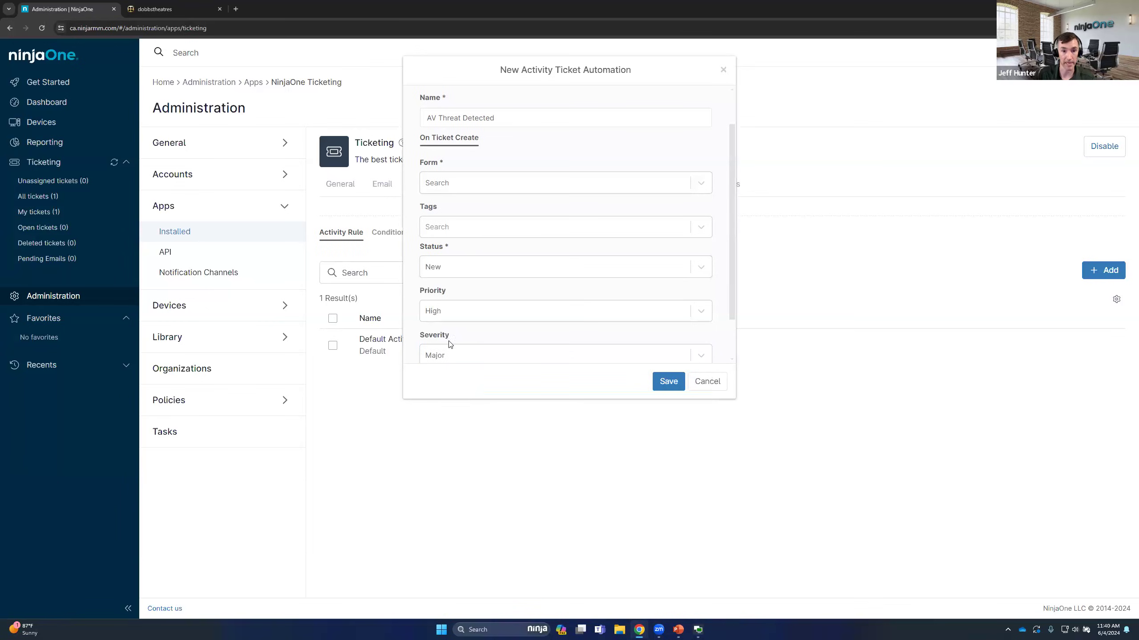
Assign the Default form to the AV Threat Detected rule and save it
click(473, 190)
click(466, 207)
scroll(619, 269, down, 1)
drag(422, 332, 533, 323)
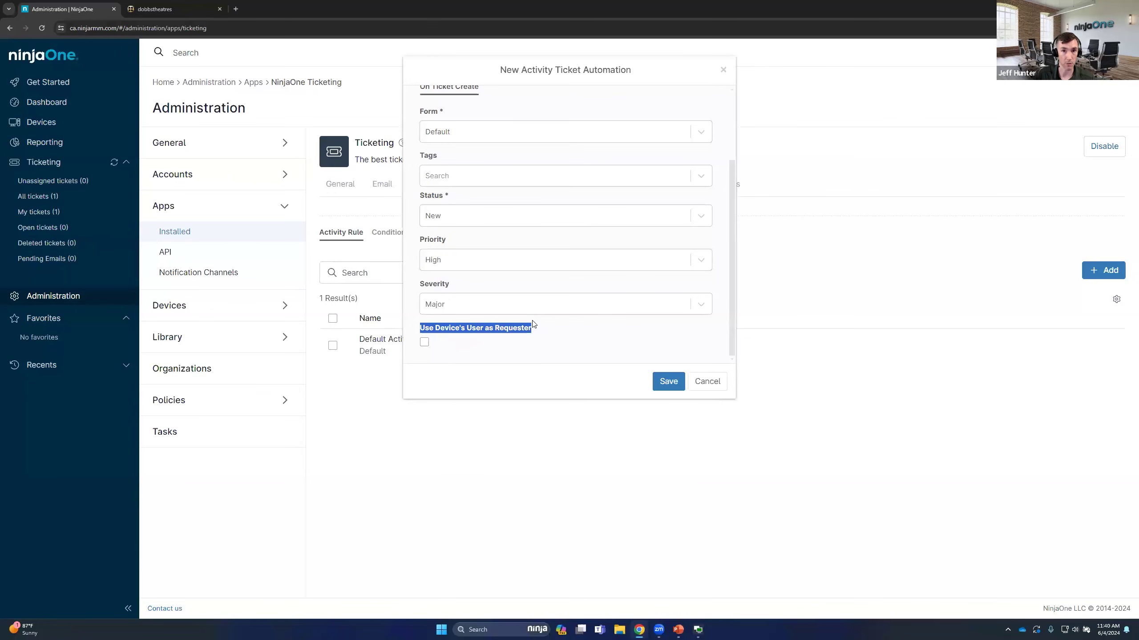
click(669, 389)
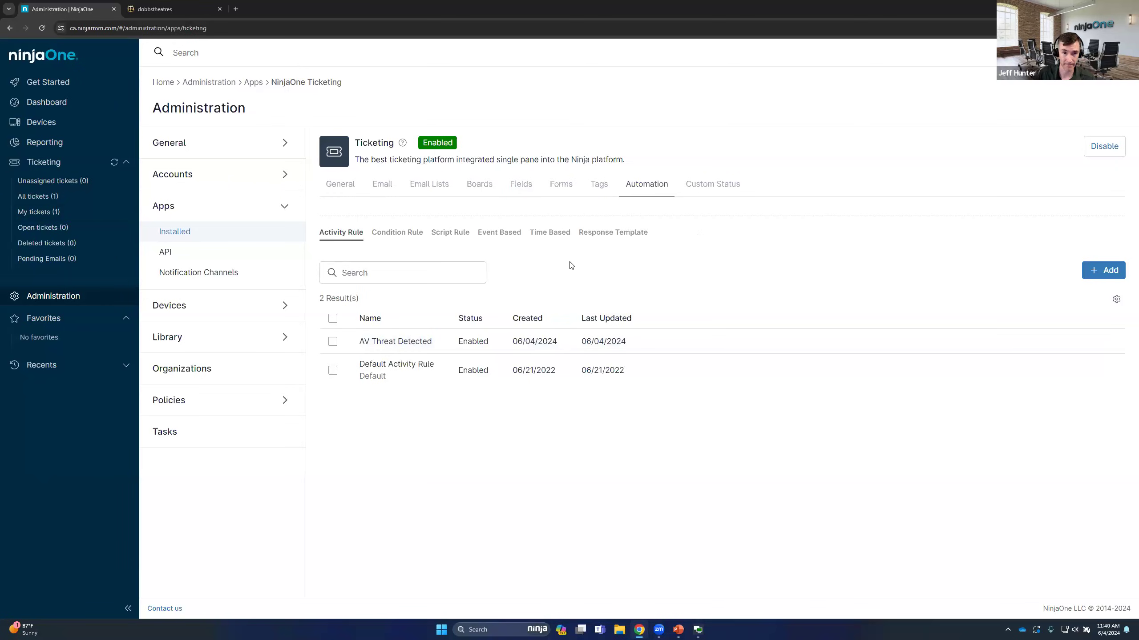
Start a new condition rule automation and name it "Open Loop Ticket"
click(417, 237)
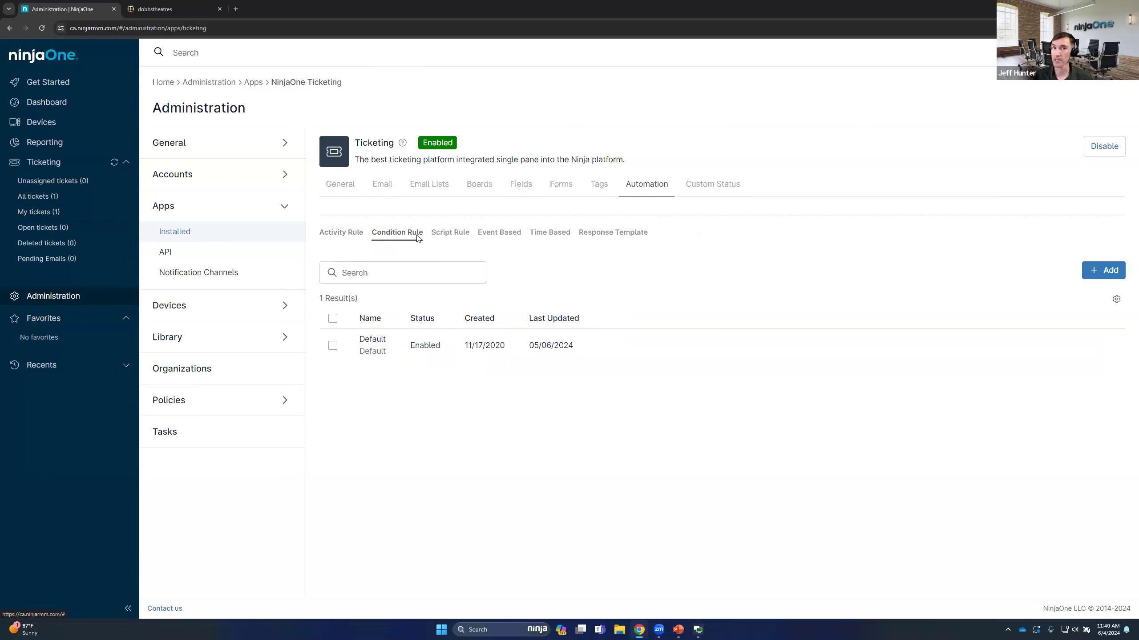
click(458, 236)
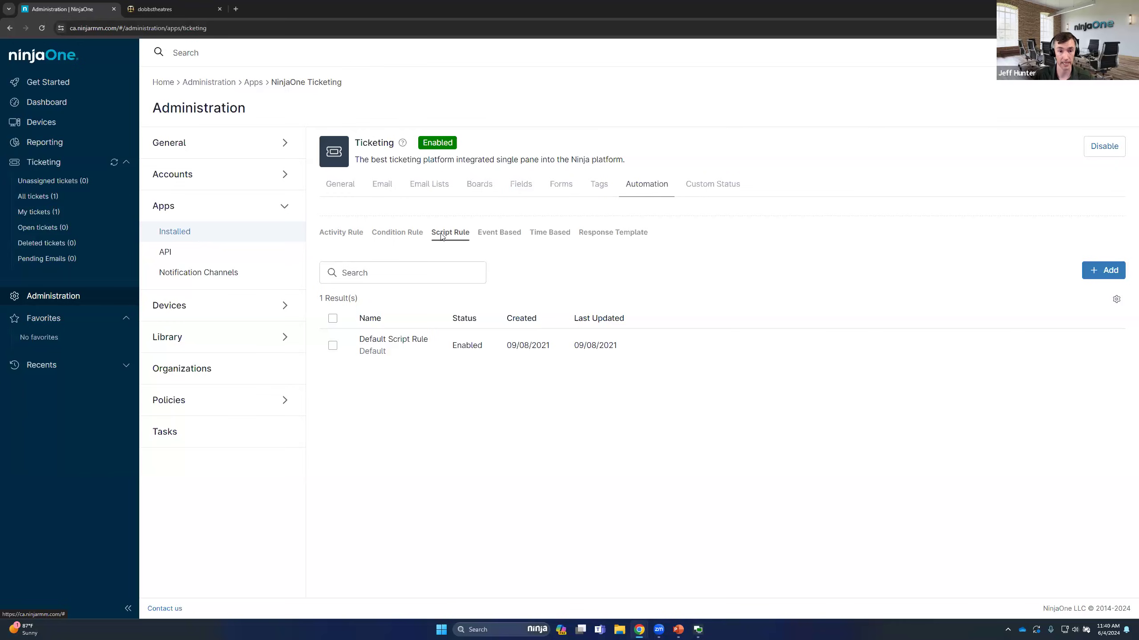
click(404, 234)
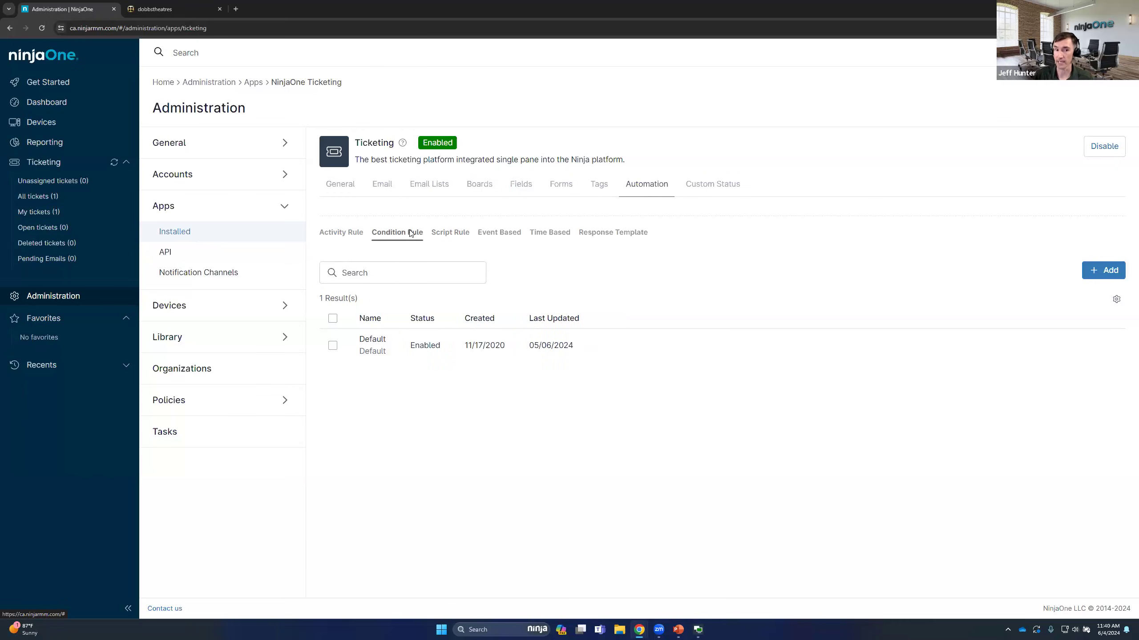
click(1095, 271)
click(470, 158)
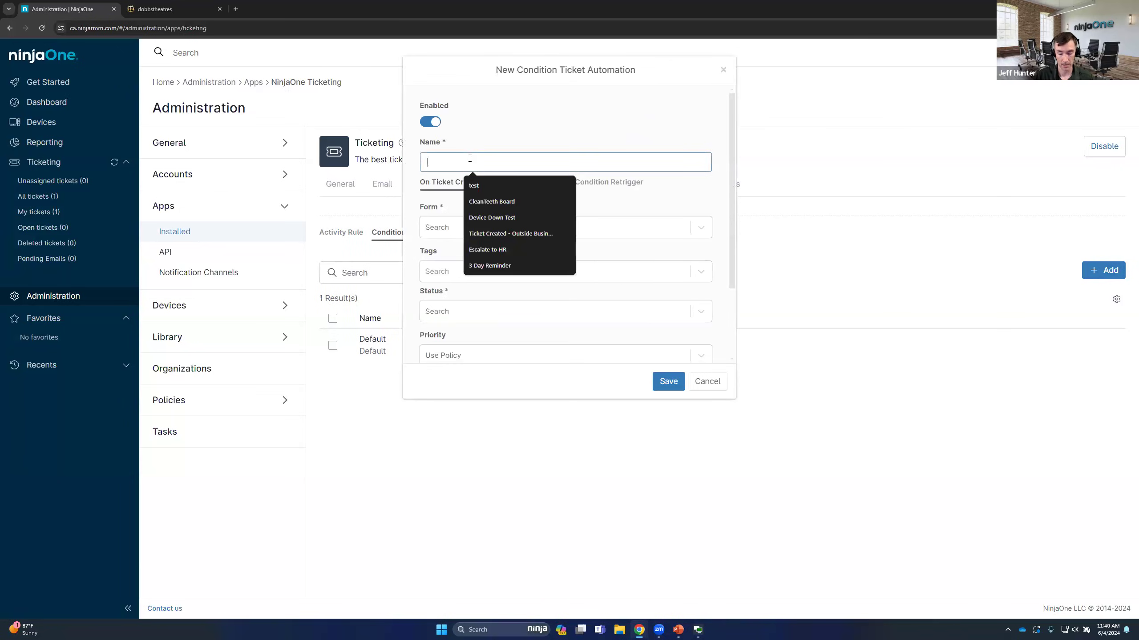
text(O)
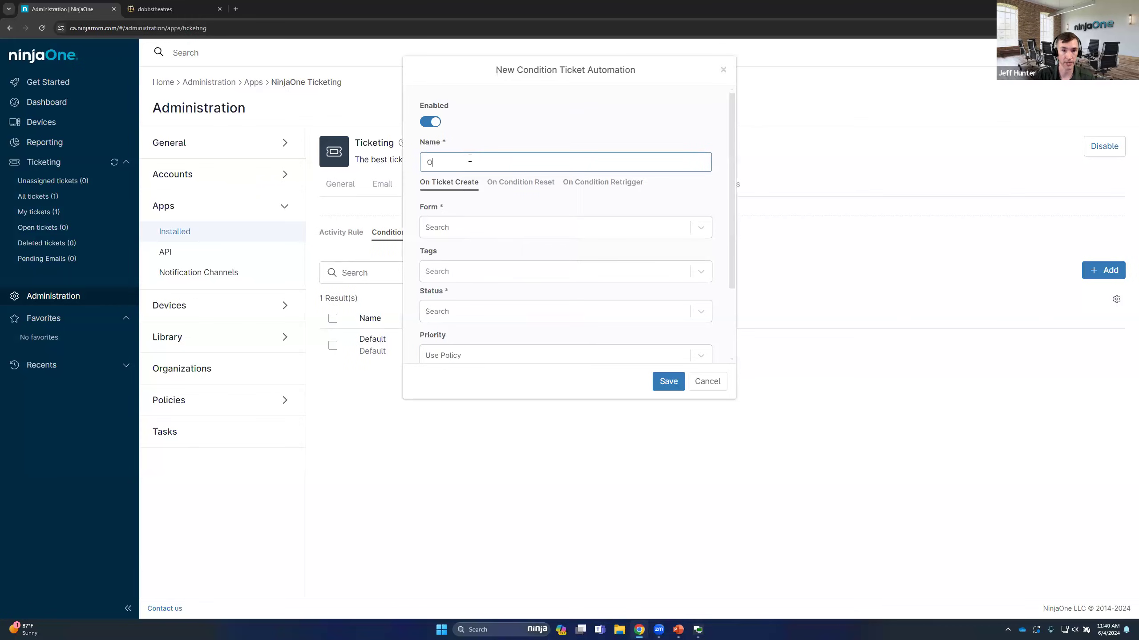
text(pen Loop Ticket)
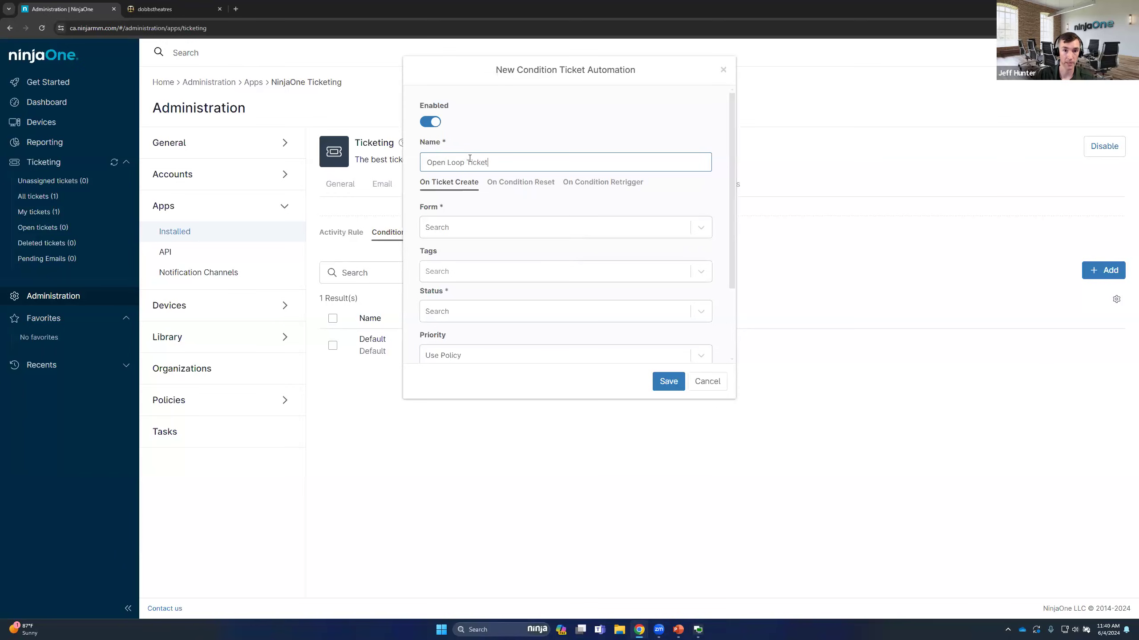
For ticket creation, choose the Default form and New status, and enable using the device's user as requester
click(462, 227)
click(455, 250)
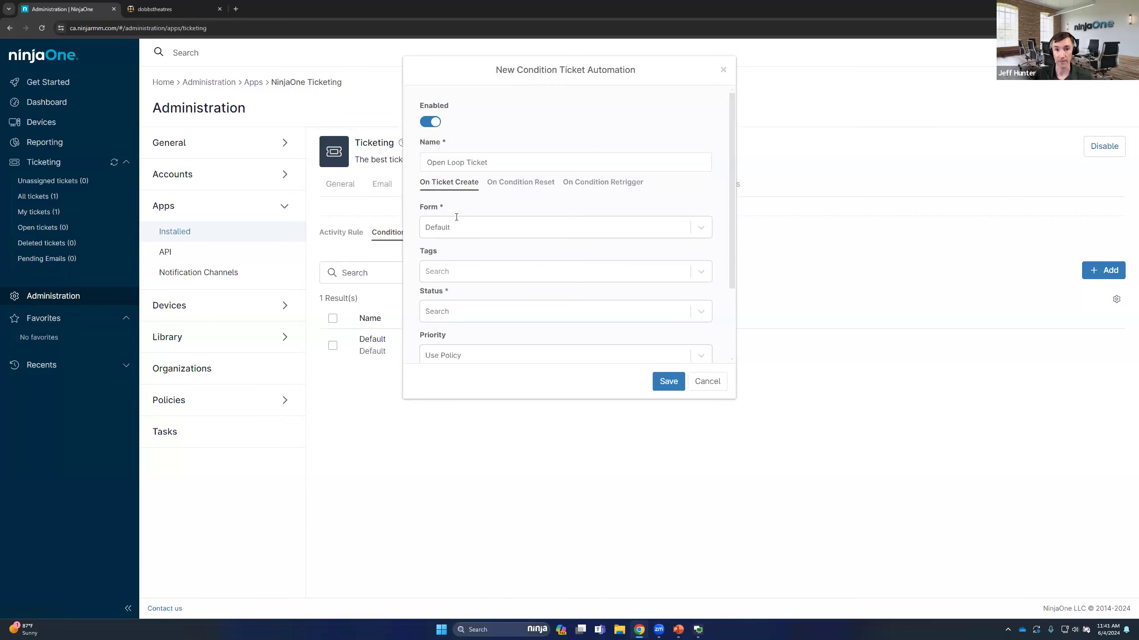
scroll(453, 233, down, 2)
click(466, 224)
click(453, 248)
click(460, 268)
click(476, 245)
click(423, 349)
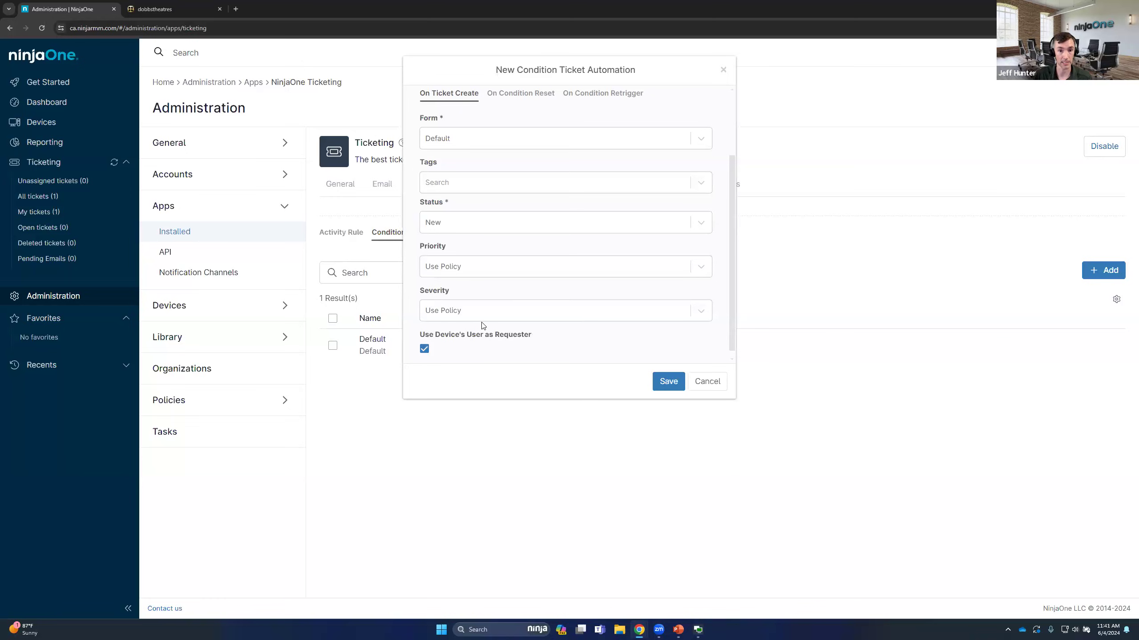
Set the ticket status on condition reset to Open
scroll(485, 287, up, 2)
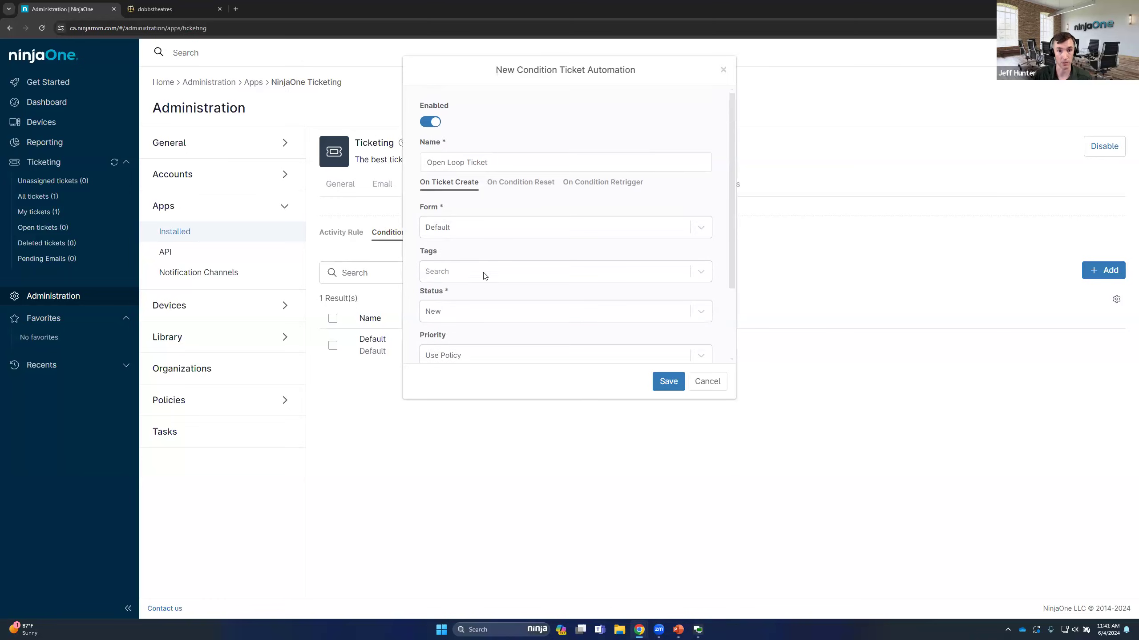
click(520, 182)
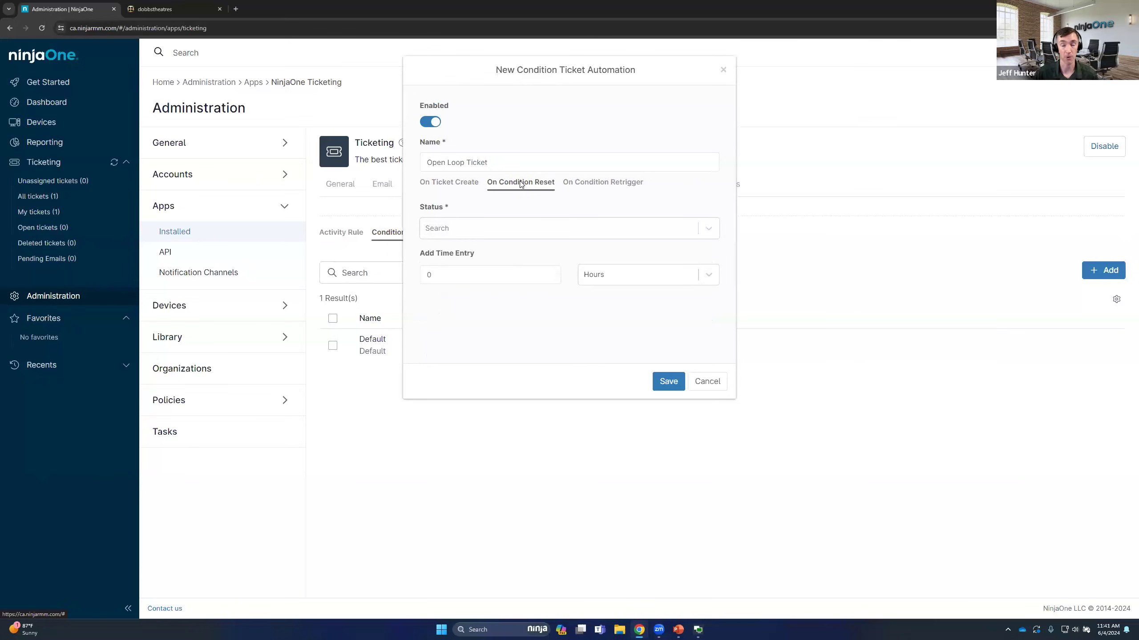
click(495, 228)
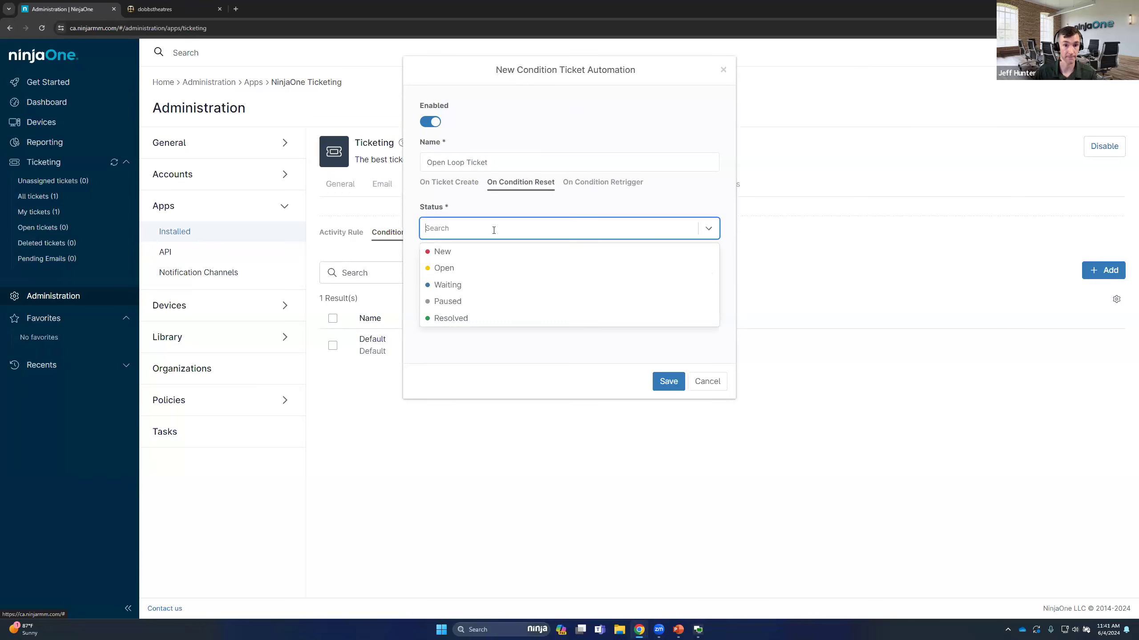
click(499, 223)
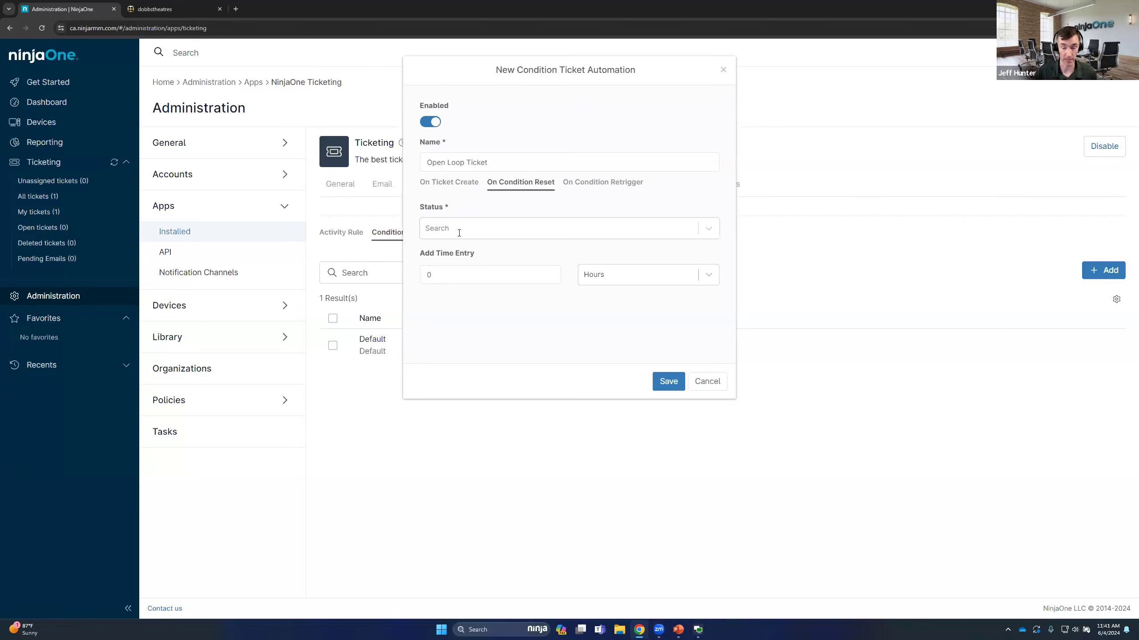
click(482, 231)
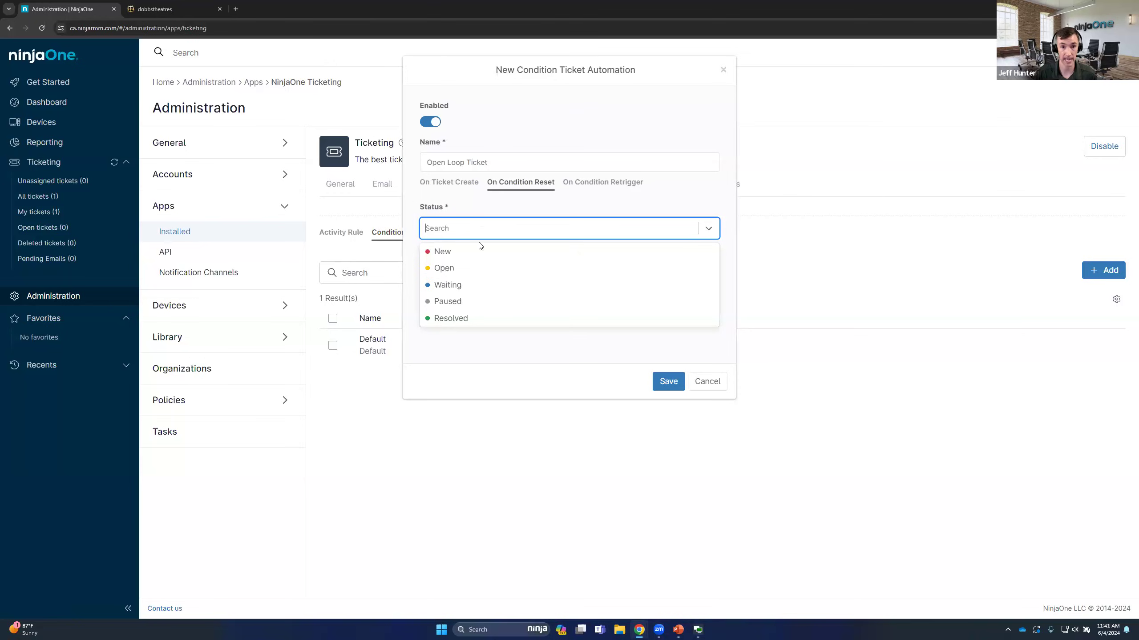
click(475, 267)
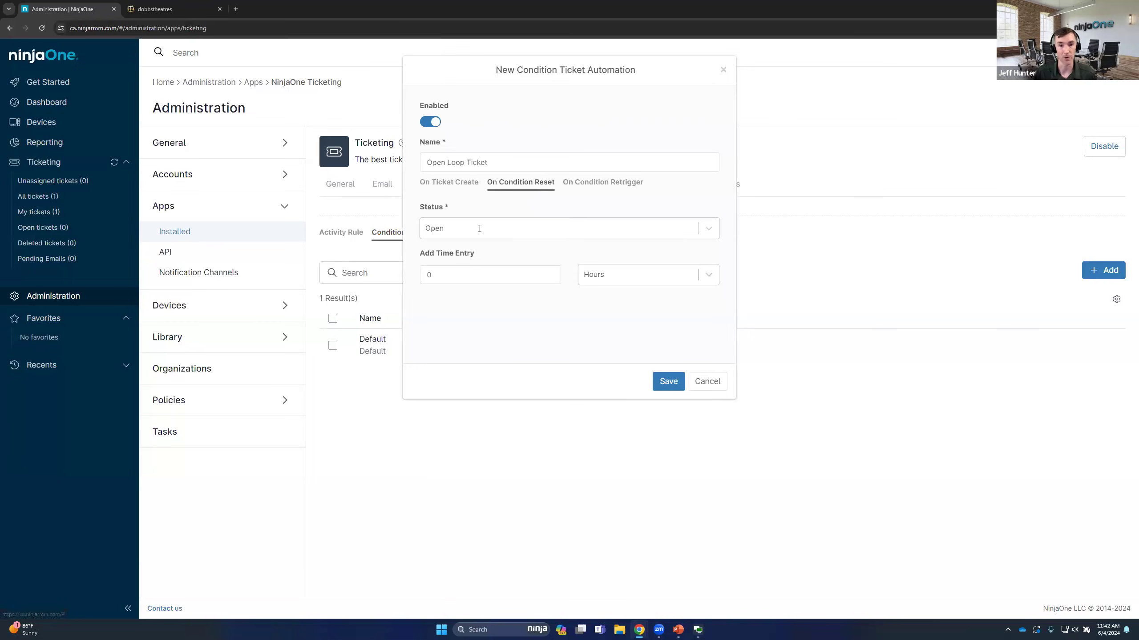
Set the ticket status on condition retrigger to Open
click(604, 183)
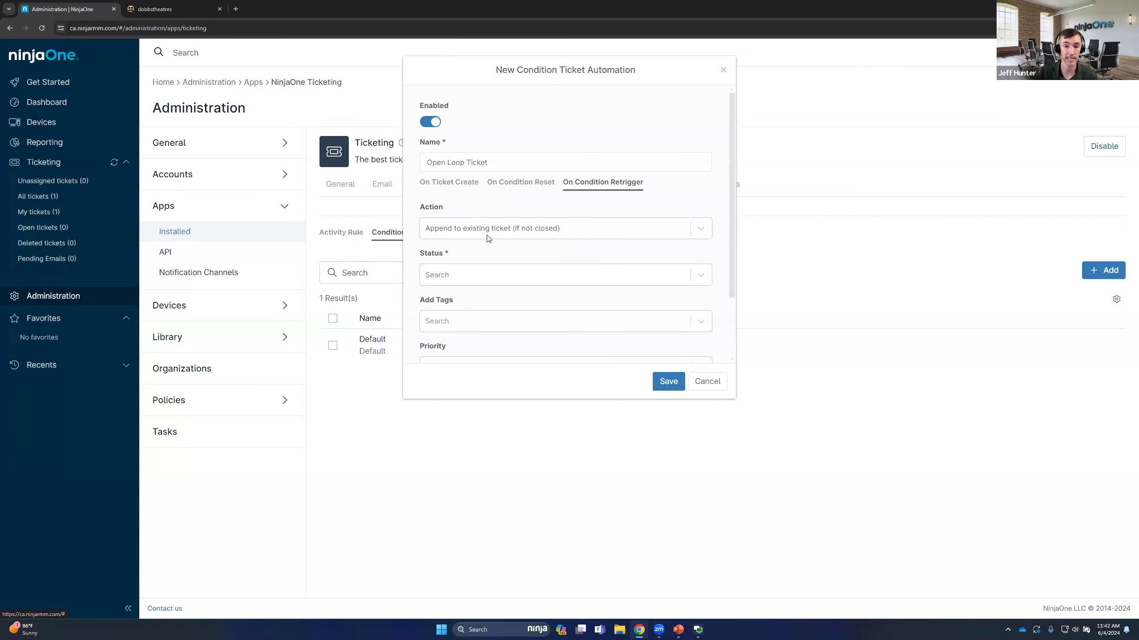
click(462, 275)
click(455, 316)
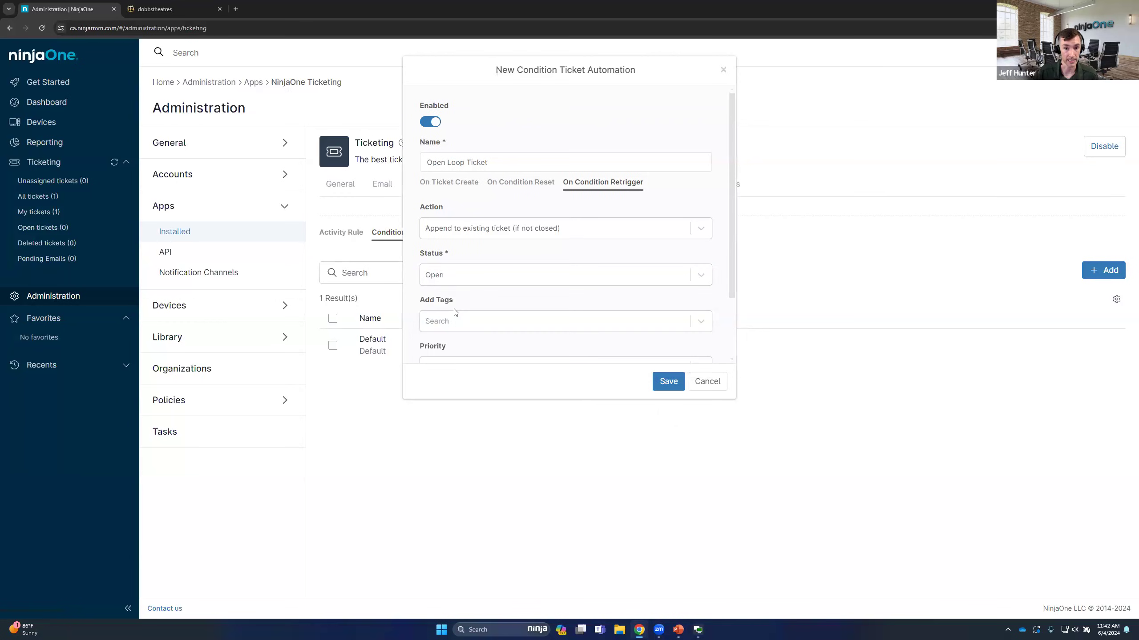
Create and add the tag "retriggeredticker" for tickets whose condition retriggers
scroll(475, 255, down, 2)
click(457, 245)
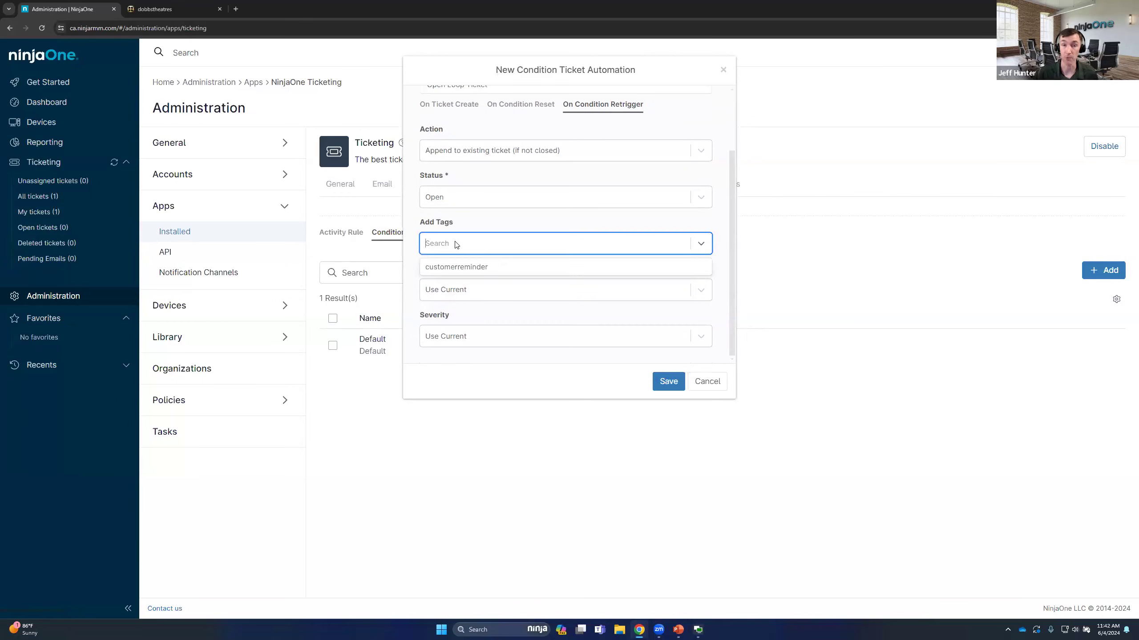
text(retriggeredtricket)
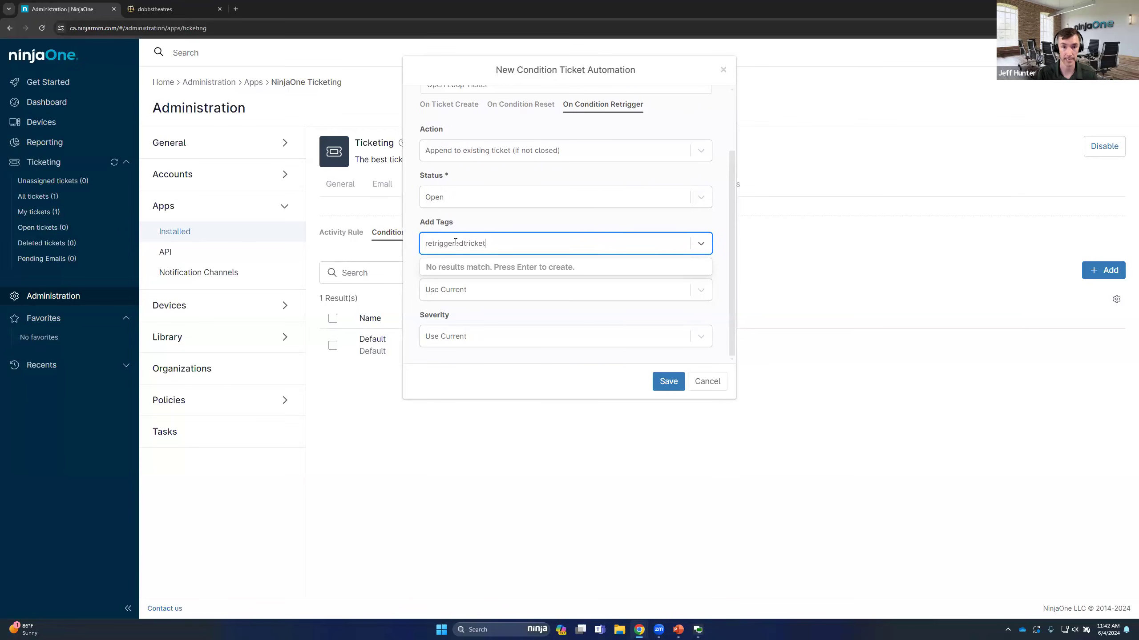
key(BackSpace)
key(BackSpace)
key(BackSpace)
key(BackSpace)
key(BackSpace)
key(BackSpace)
text(icker)
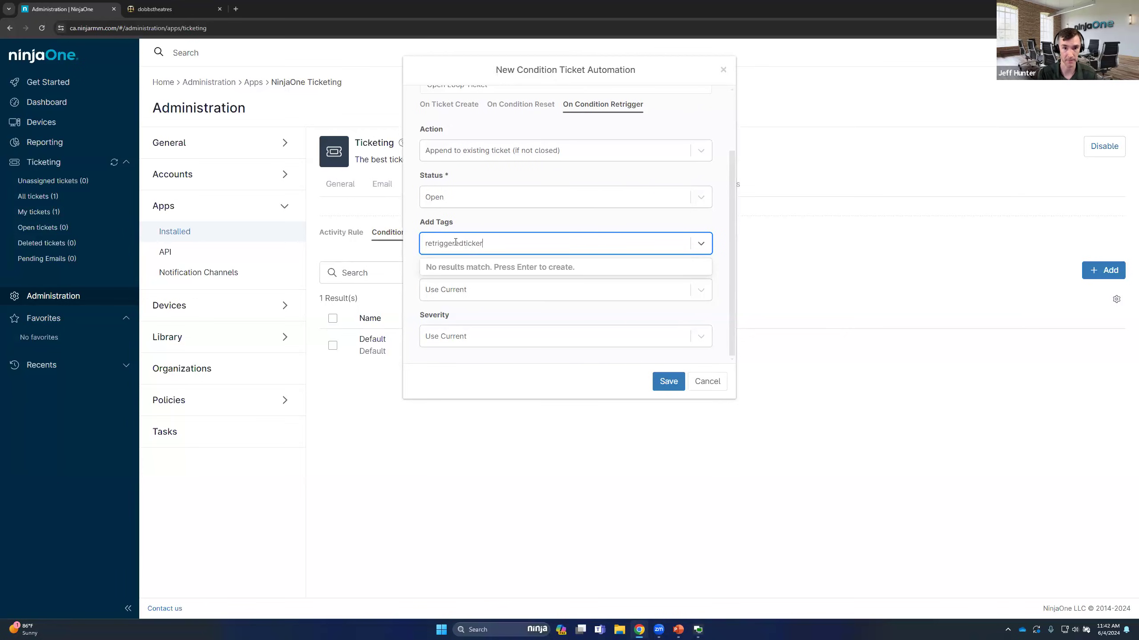
key(Return)
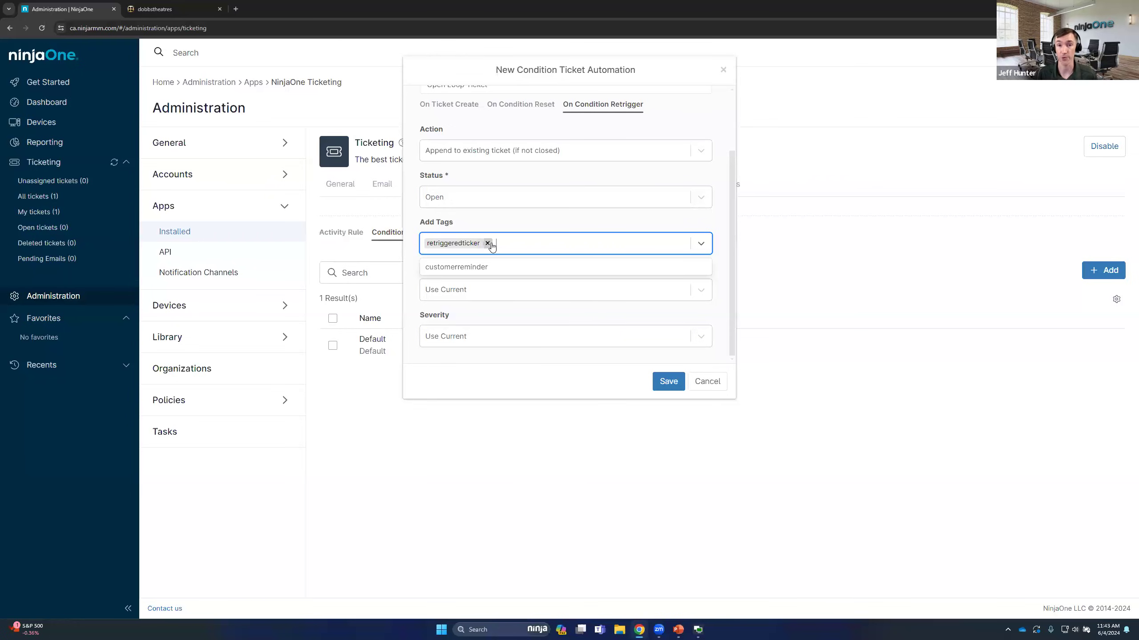
Save the Open Loop Ticket condition automation
click(513, 223)
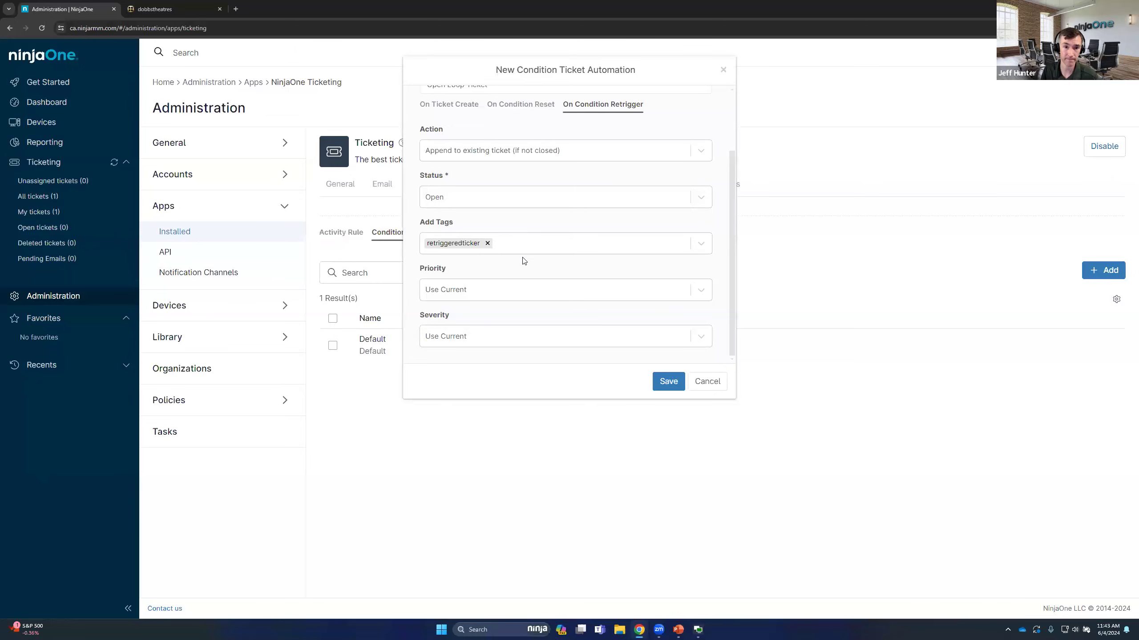
click(667, 382)
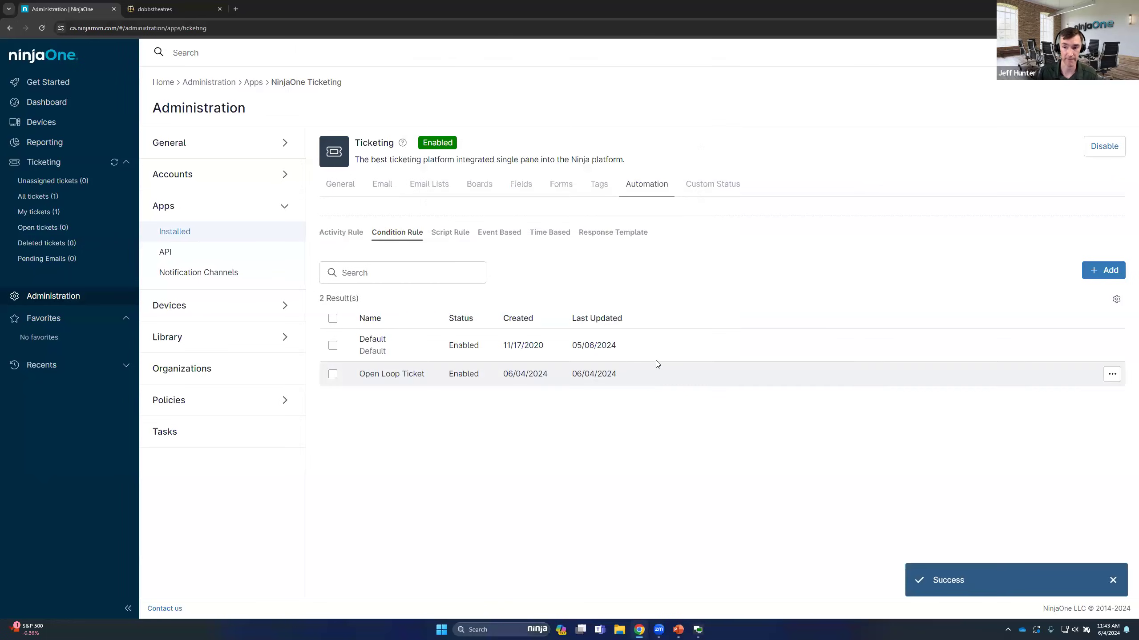
Start a condition automation named "Closed Loop" that creates tickets with the Default form, New status and the device's user as requester
click(1107, 272)
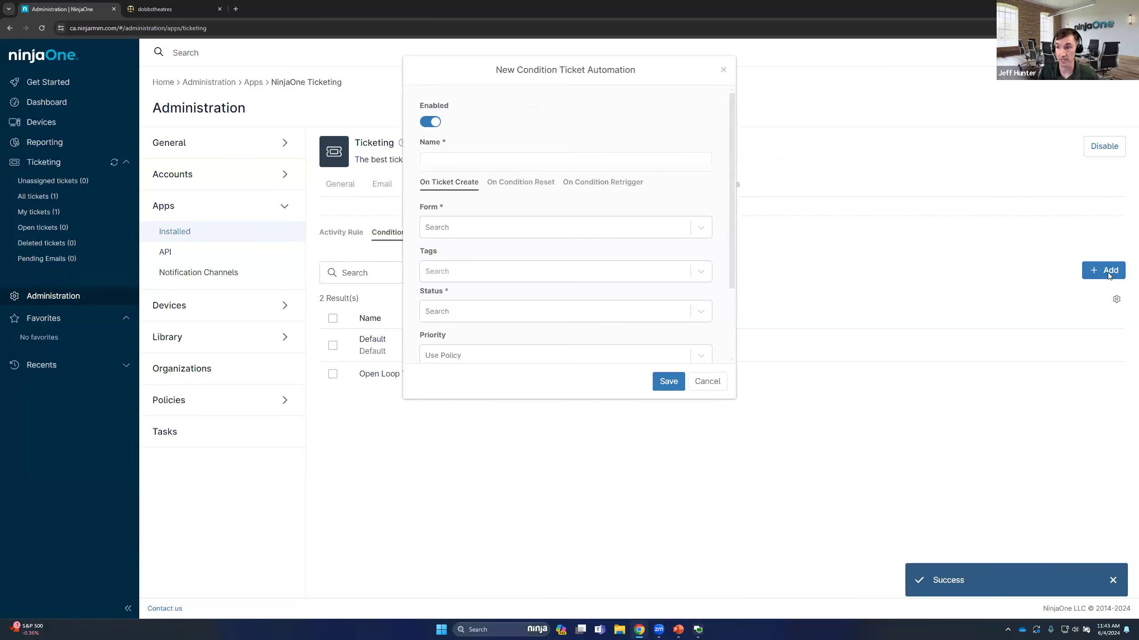
click(461, 161)
text(Closed Loop)
click(461, 231)
click(460, 250)
scroll(465, 260, down, 1)
click(462, 269)
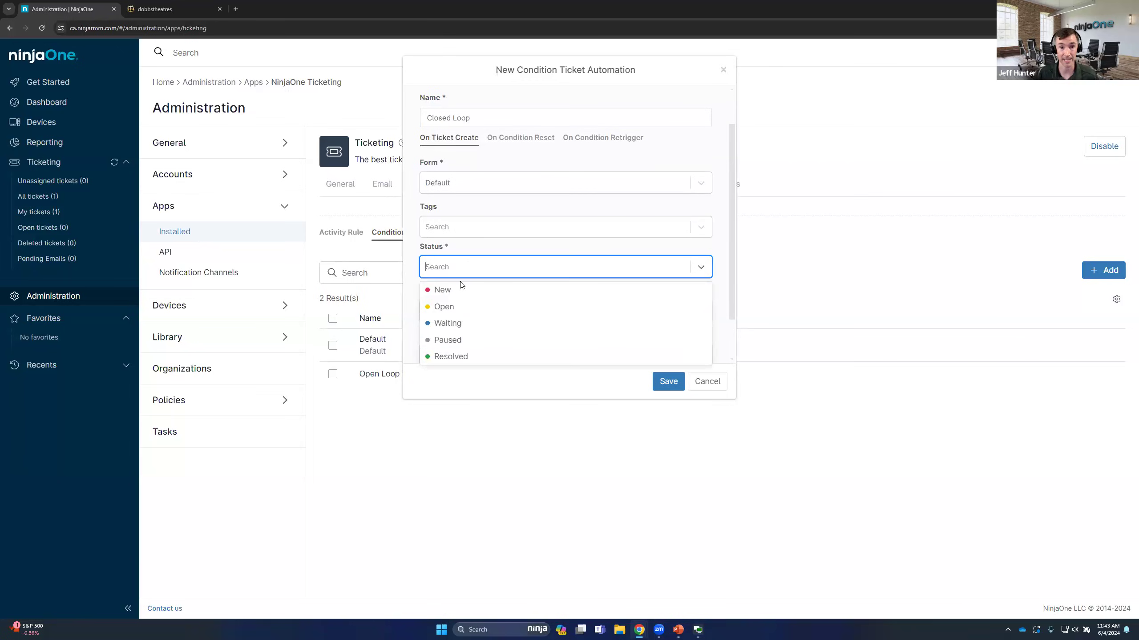
click(458, 289)
scroll(468, 256, down, 1)
click(424, 349)
For condition reset, set the ticket status to Resolved and the time entry unit to Minutes
click(516, 93)
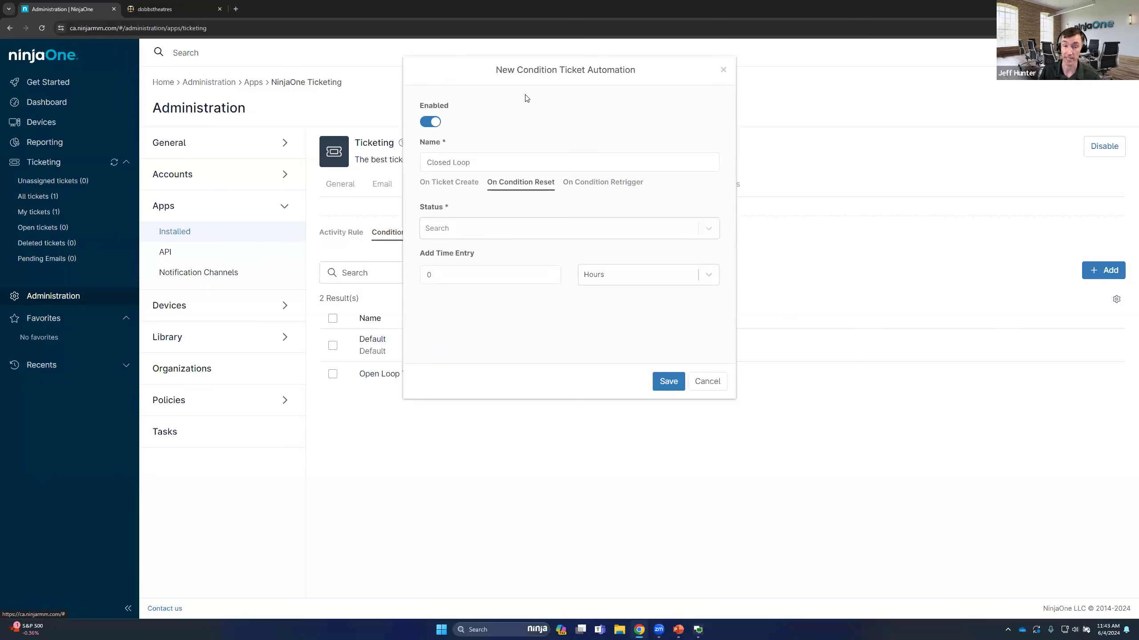
click(481, 223)
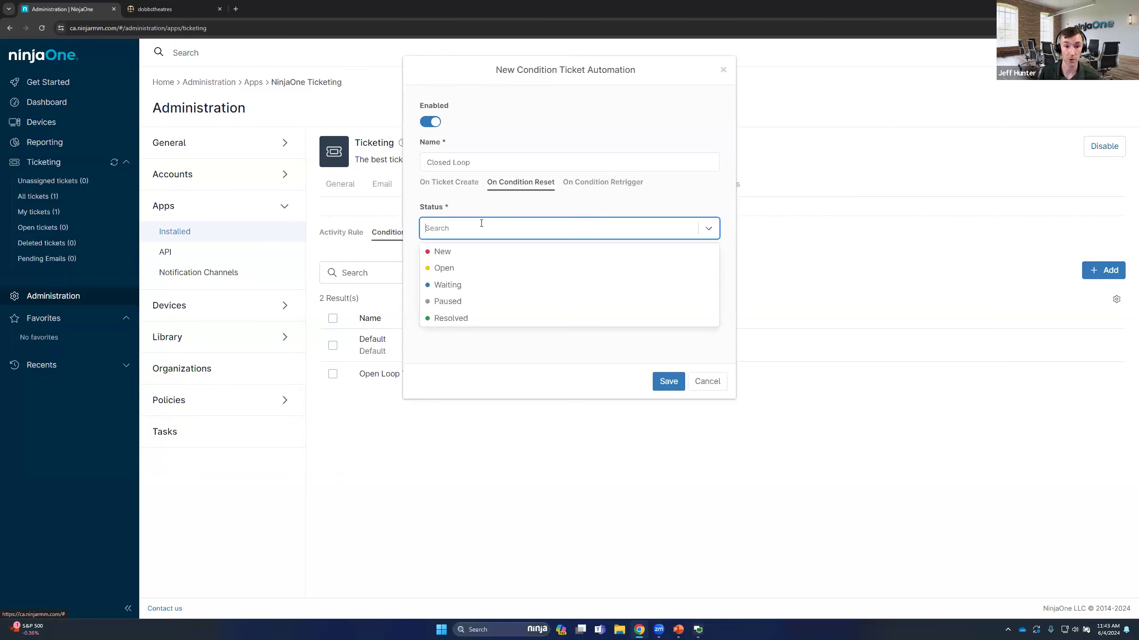
click(474, 318)
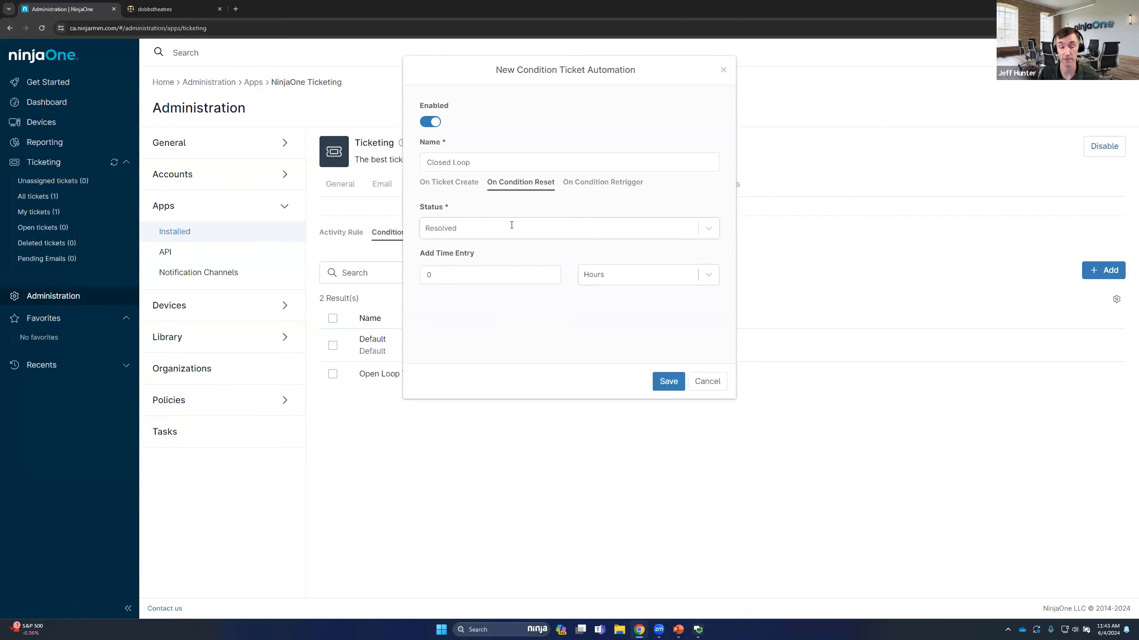
click(621, 278)
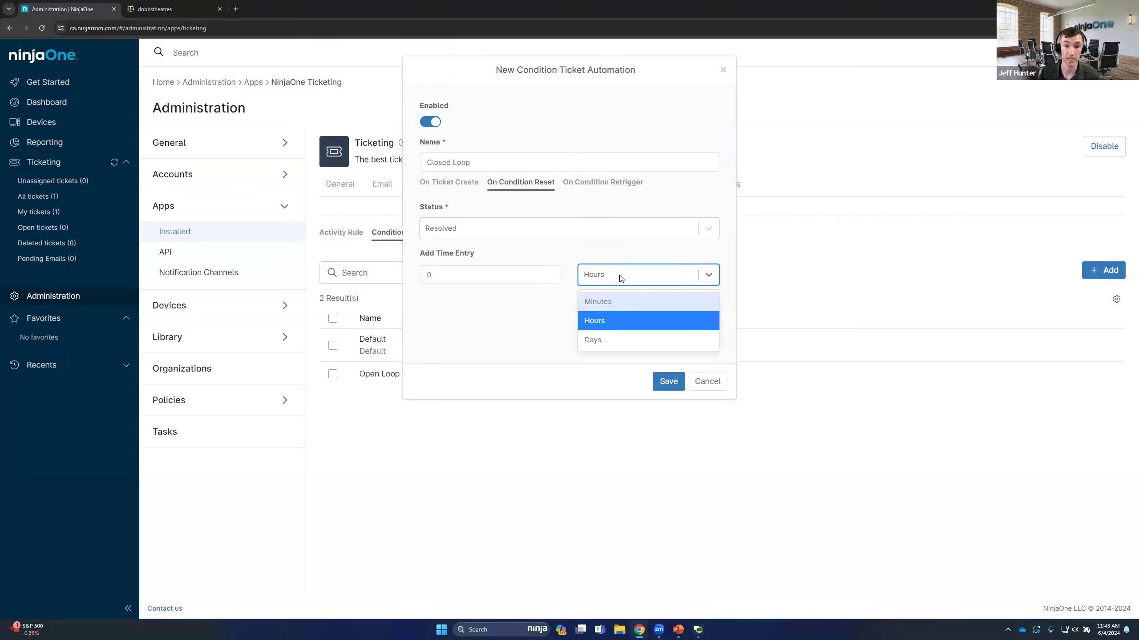
click(599, 304)
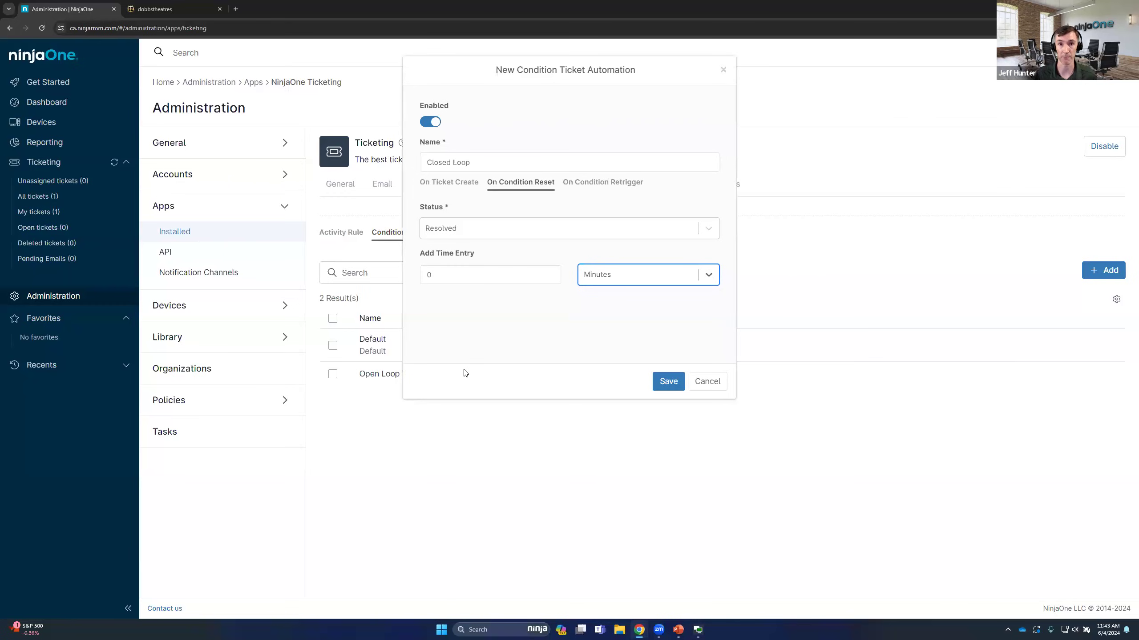
double_click(429, 274)
click(533, 251)
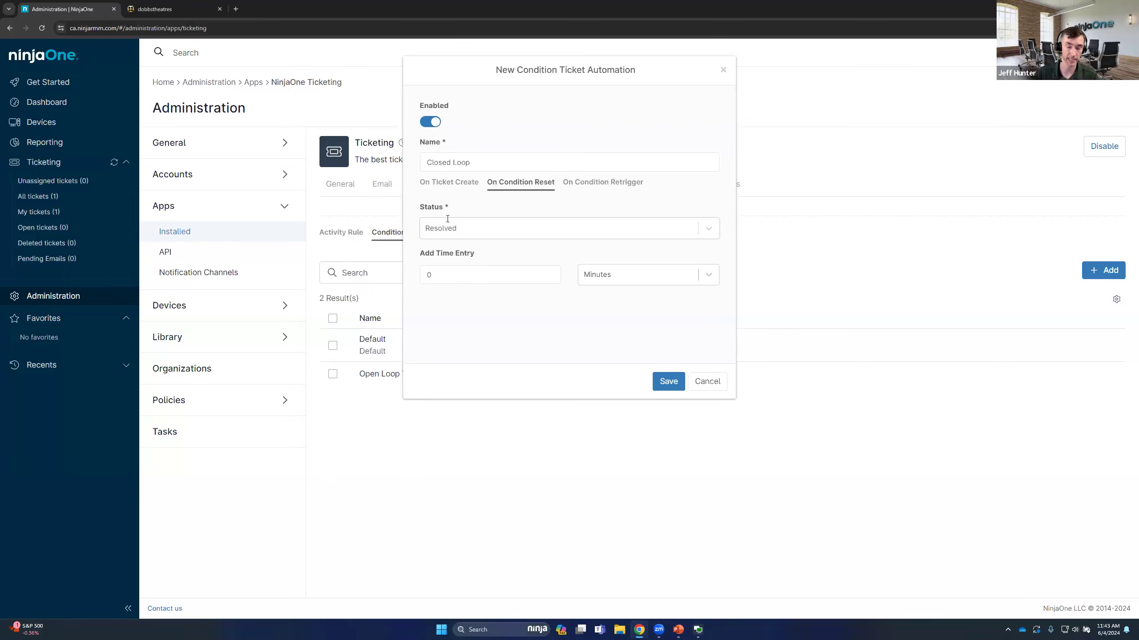
For condition retrigger, add the existing tag "retriggeredticker"
click(592, 189)
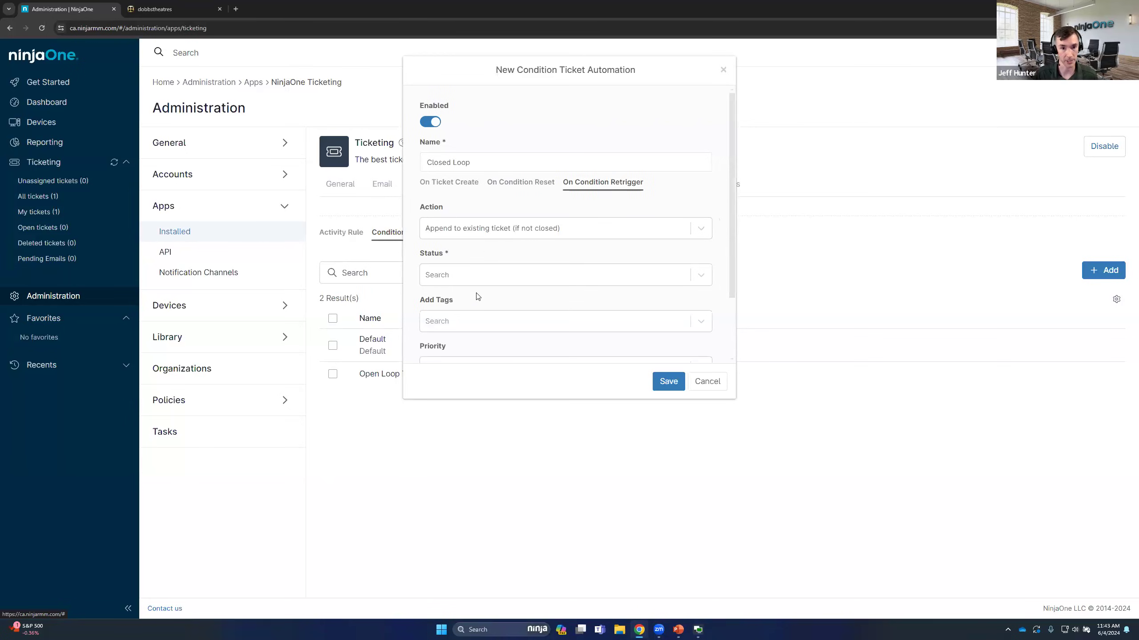
click(472, 326)
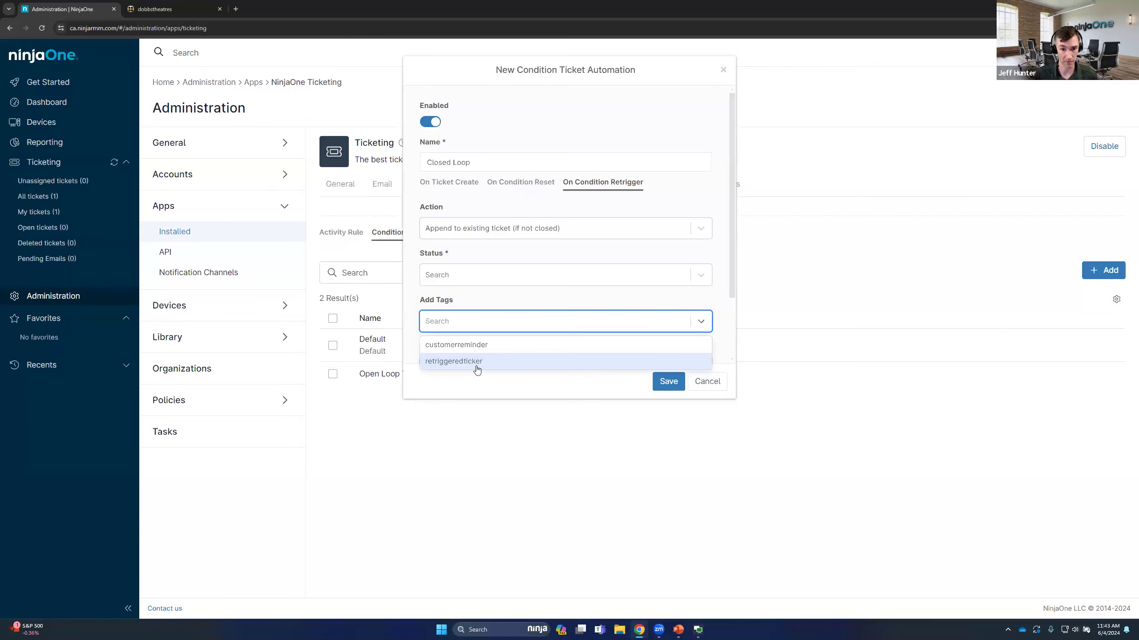
click(477, 364)
click(512, 297)
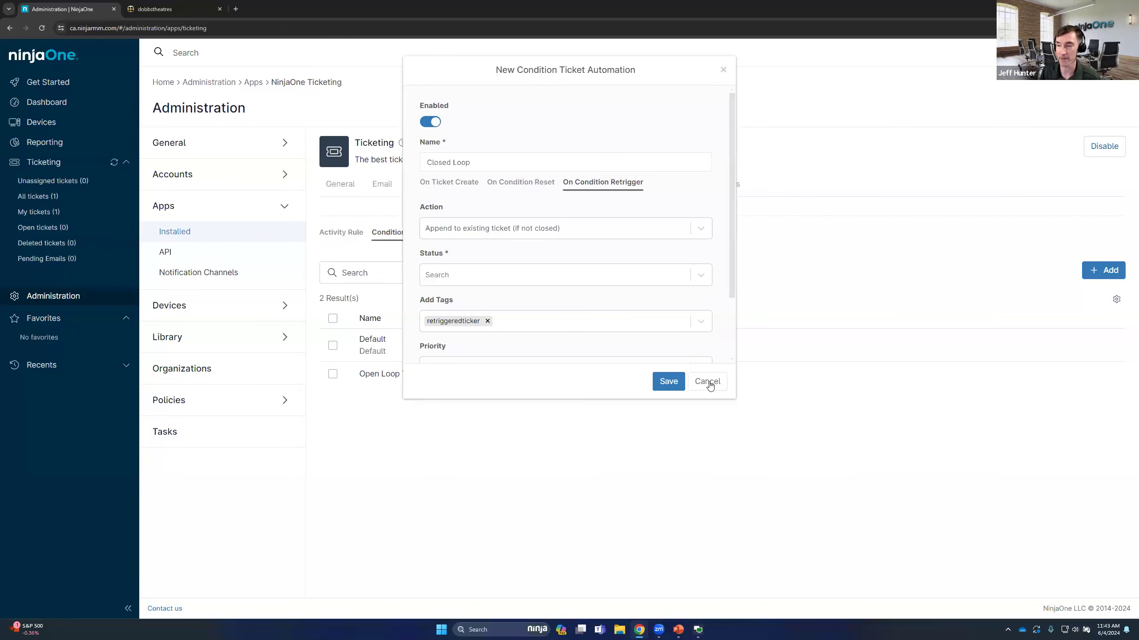
Set the retrigger ticket status to Open and save the Closed Loop automation
click(669, 382)
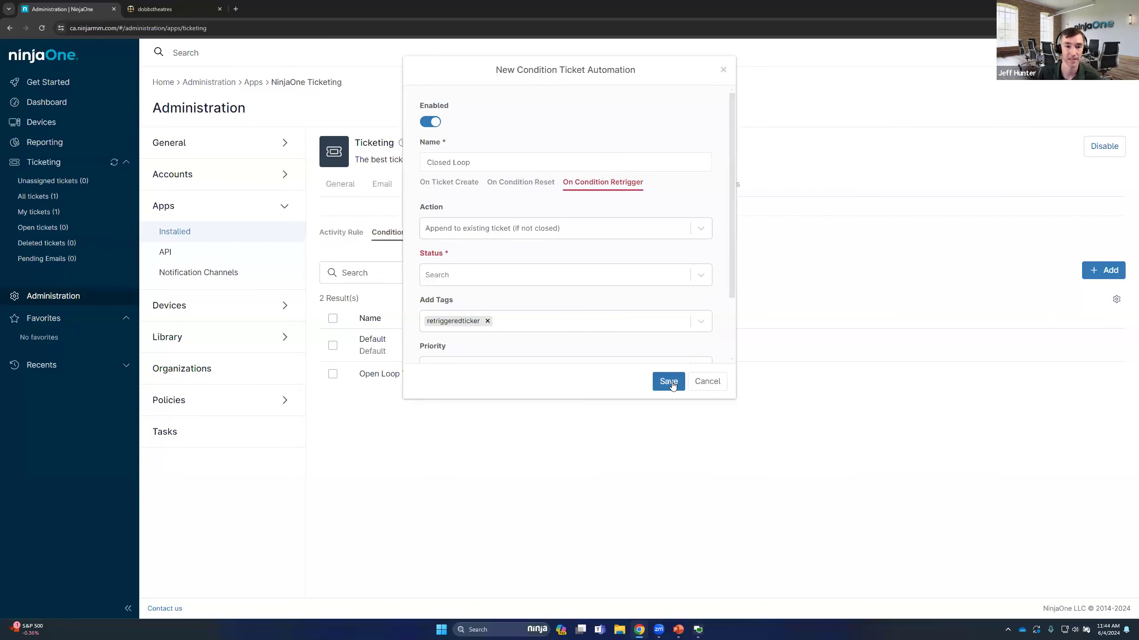
click(507, 274)
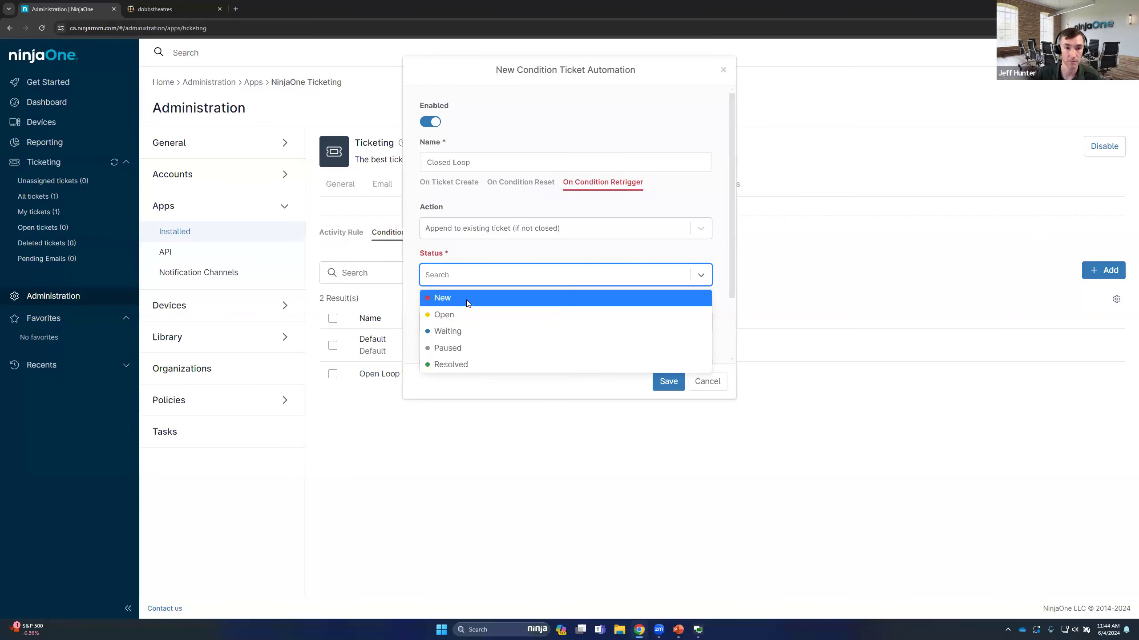
click(466, 300)
click(502, 278)
click(444, 313)
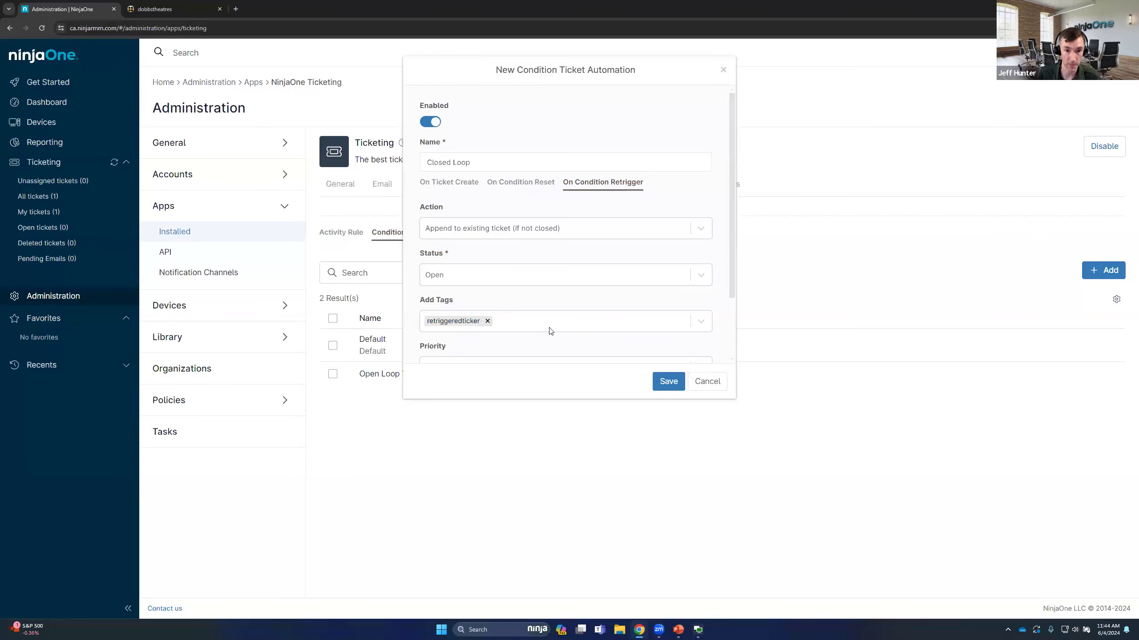
click(669, 382)
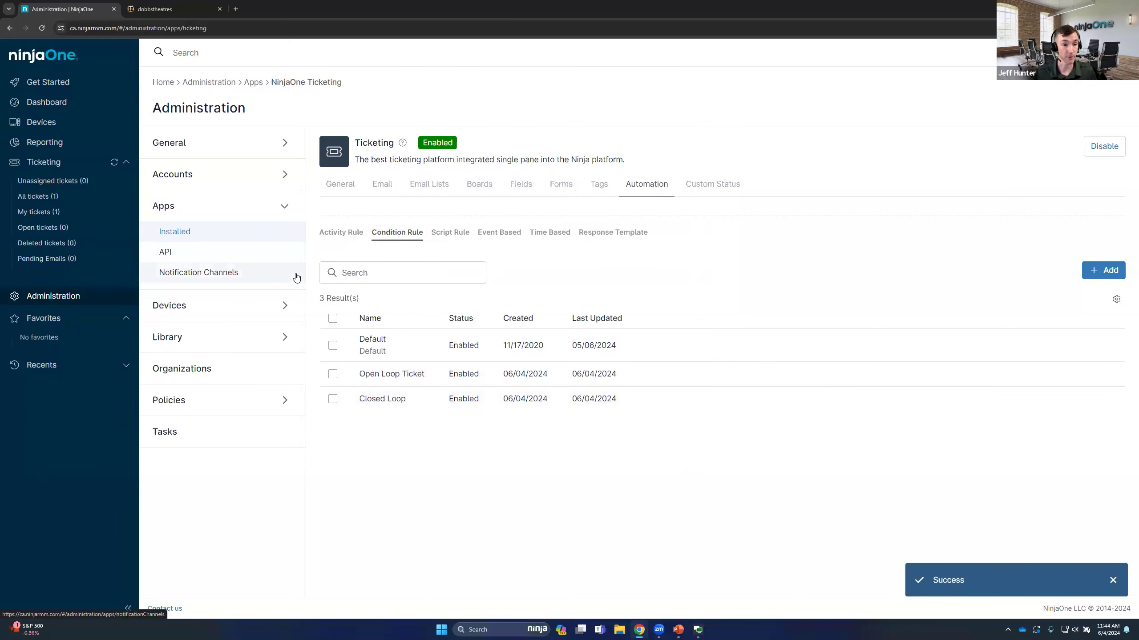
In the Windows Workstation agent policy, set the Antivirus Health condition's ticketing rule to Create with Open Loop Ticket and apply it
click(196, 404)
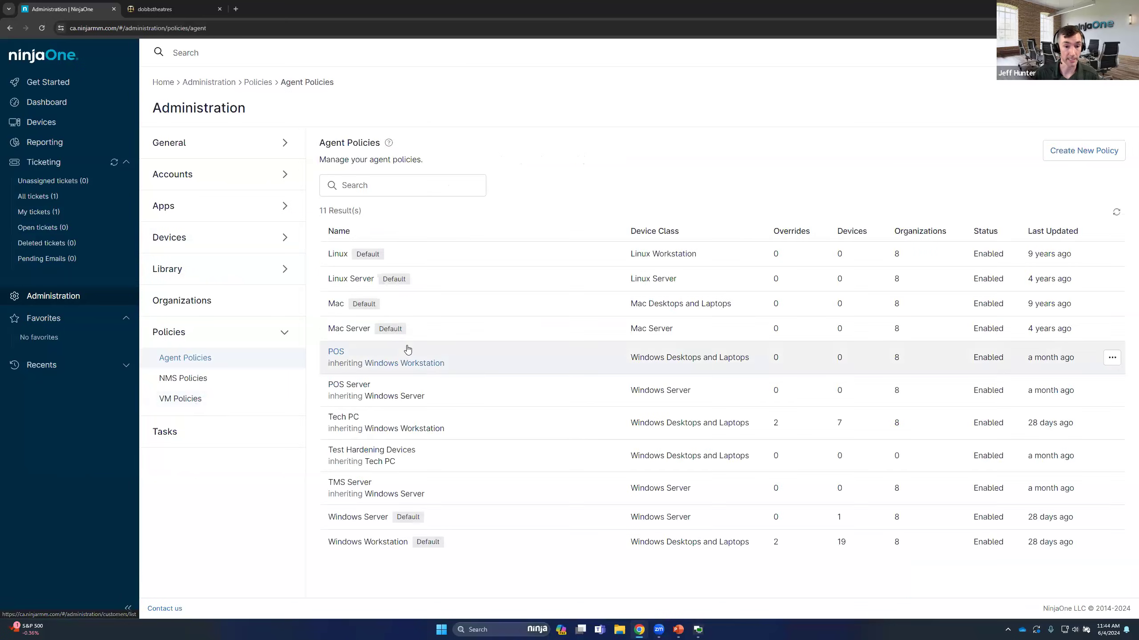
click(368, 542)
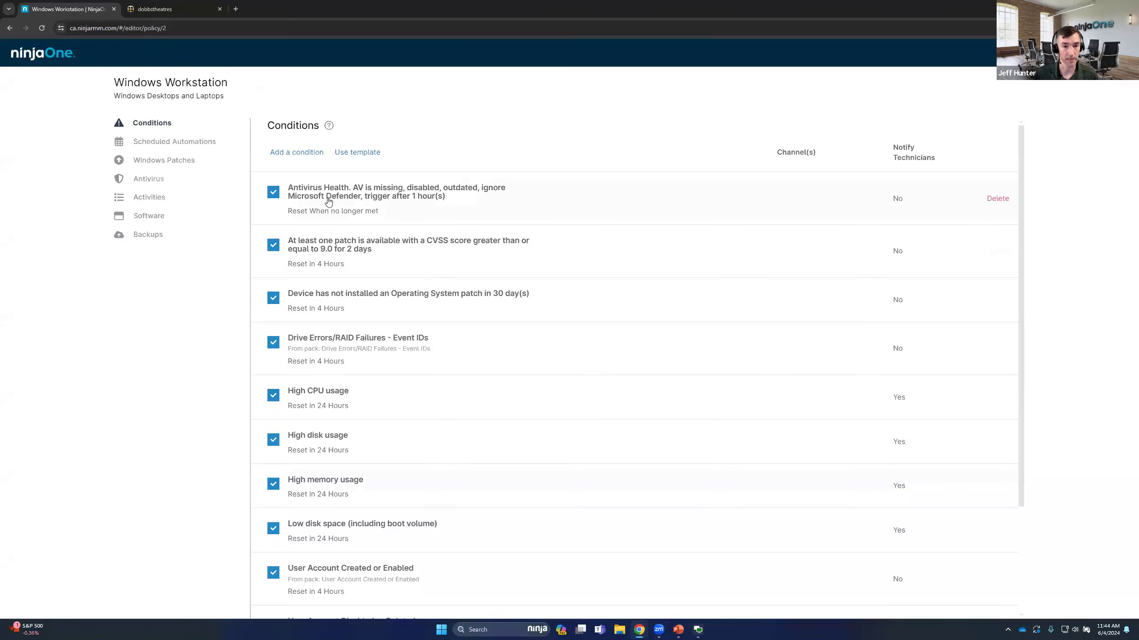
click(335, 211)
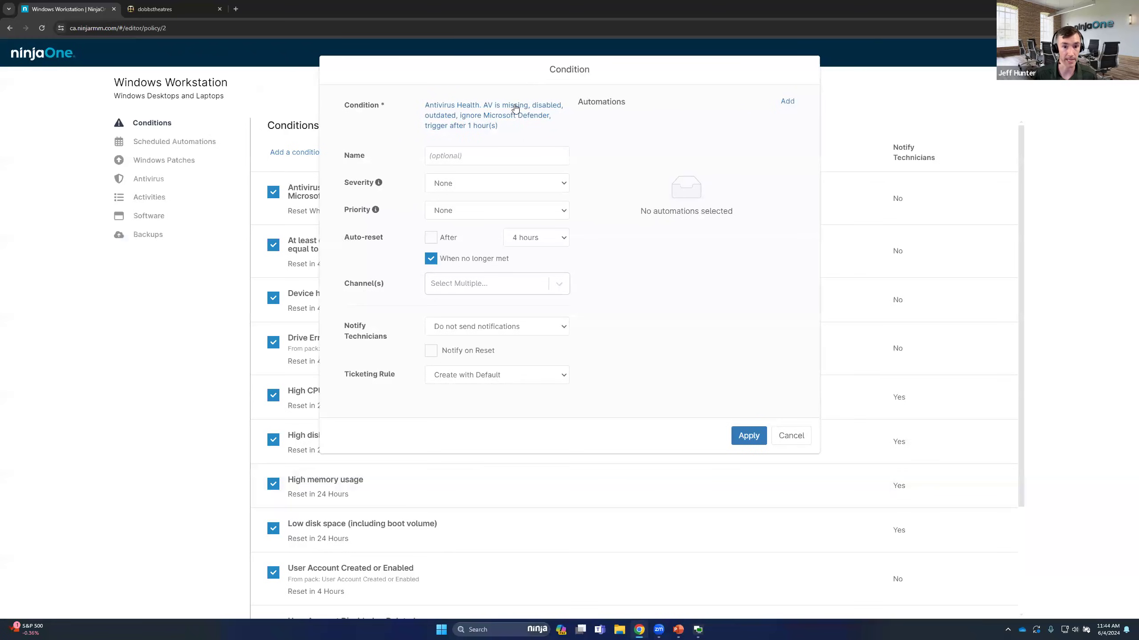
click(494, 370)
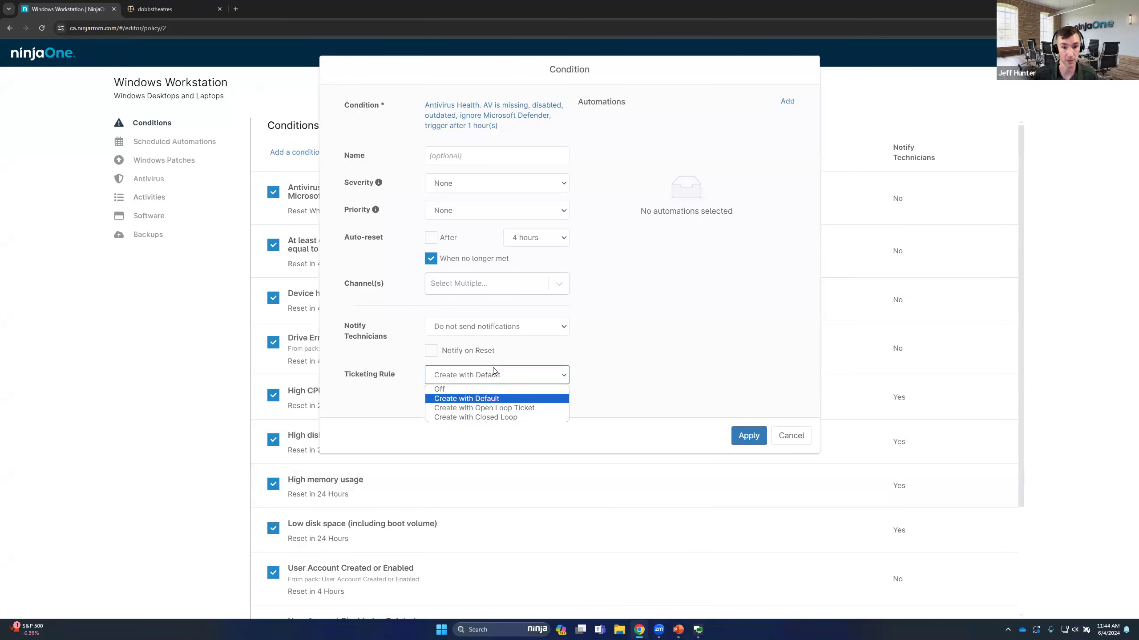
click(492, 410)
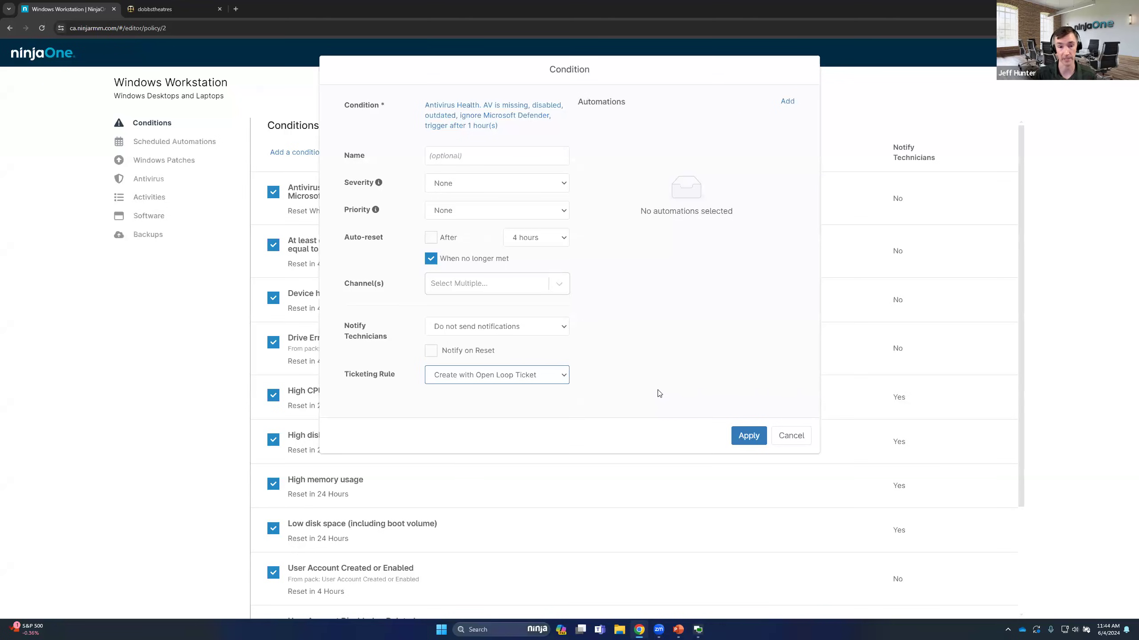
click(748, 440)
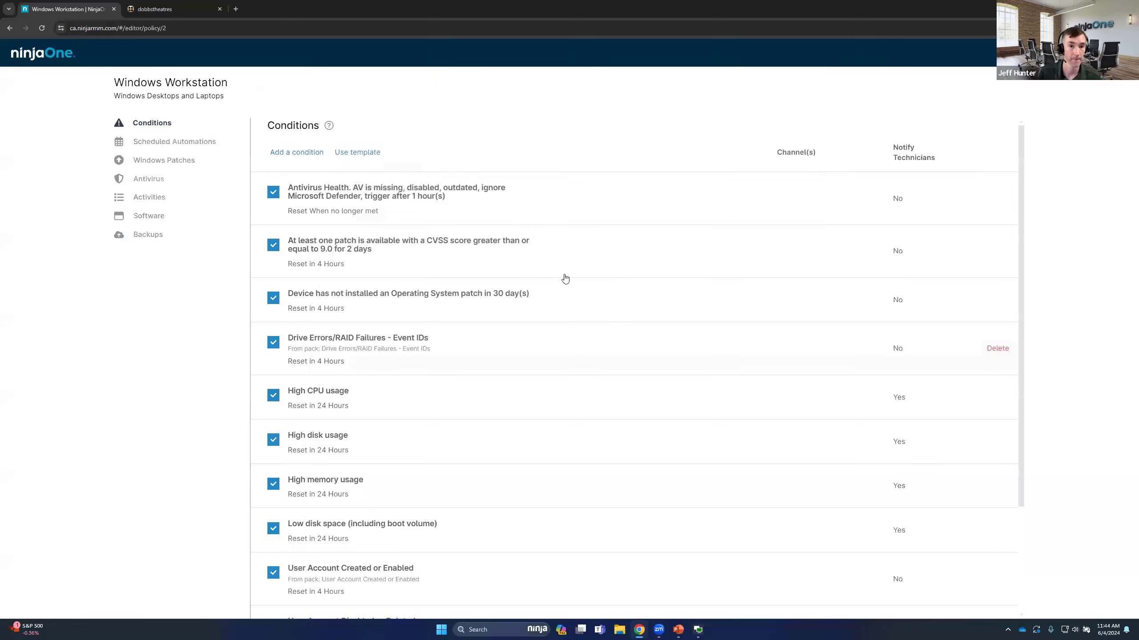
Set the ticketing rule of the condition for patches with CVSS 9.0 or higher to Create with Open Loop Ticket and apply it
click(518, 268)
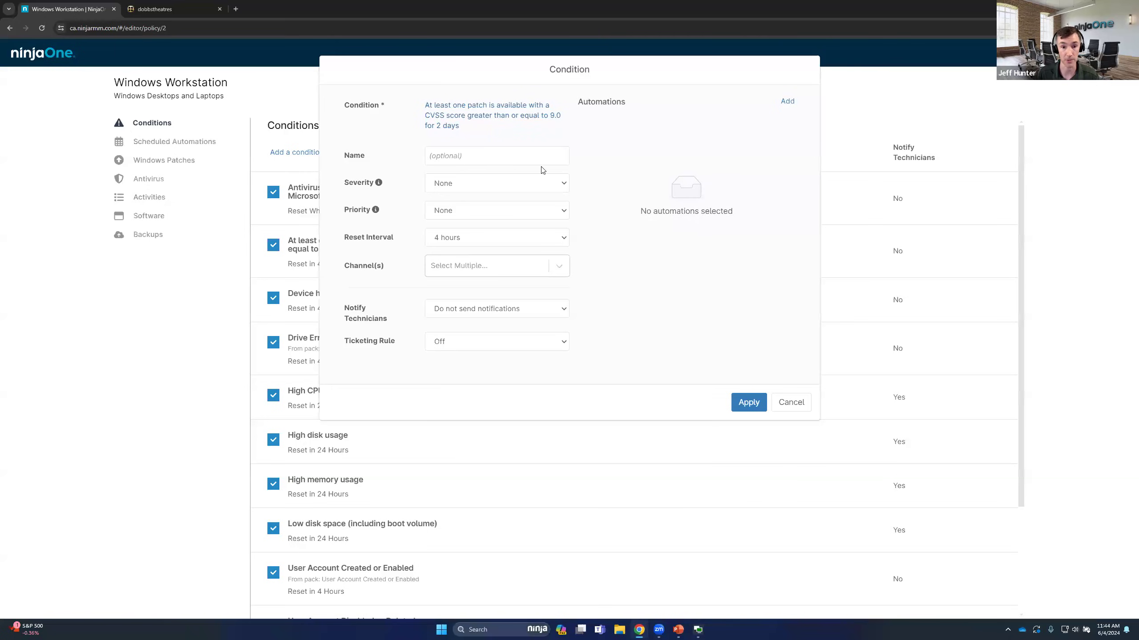
click(481, 343)
click(484, 375)
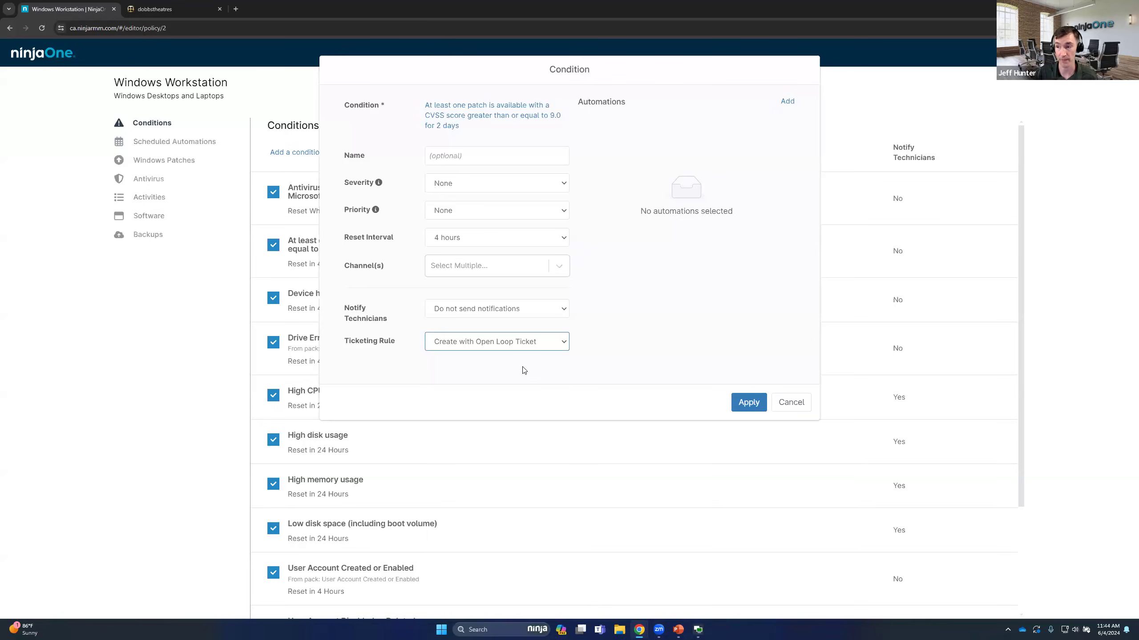
click(746, 402)
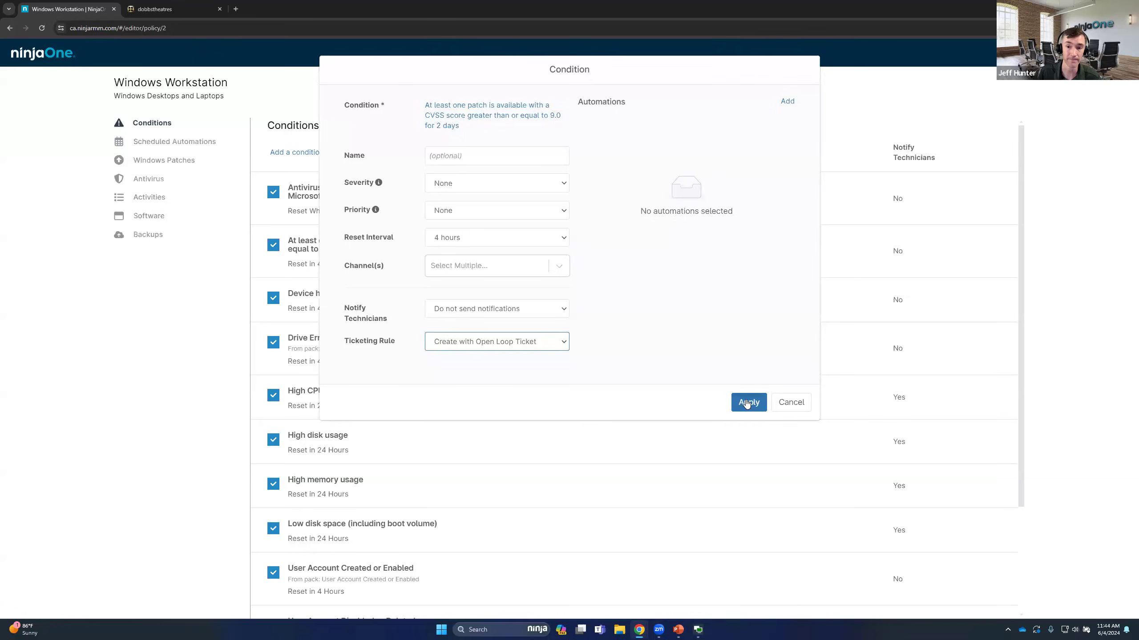
Choose and apply the ticketing rule for the condition about no operating system patch being installed in 30 days
click(473, 295)
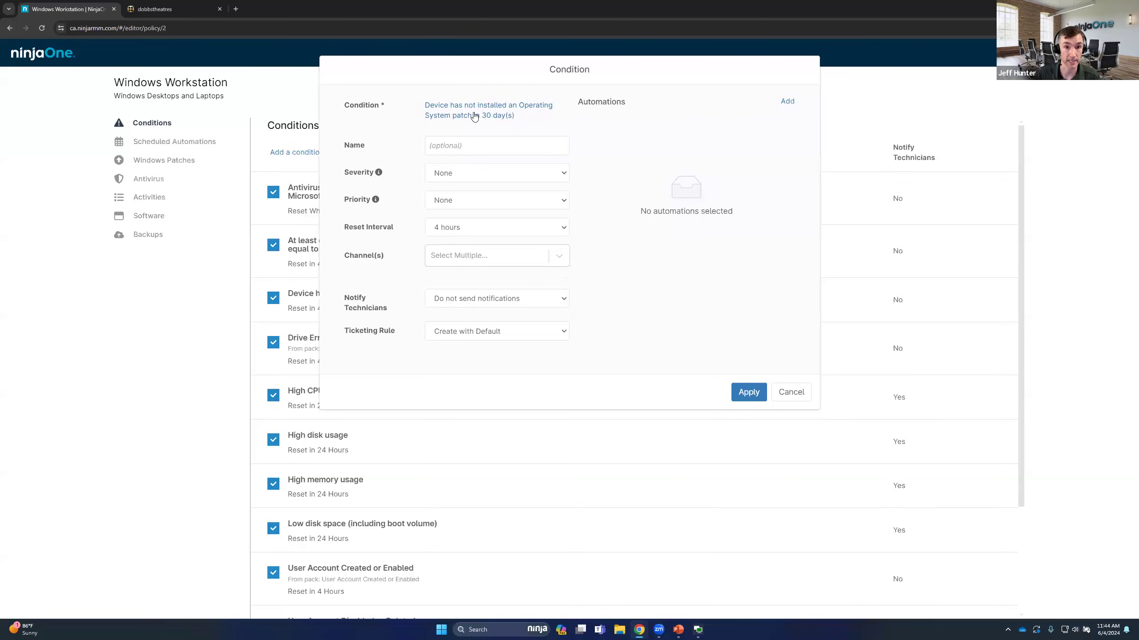
click(489, 335)
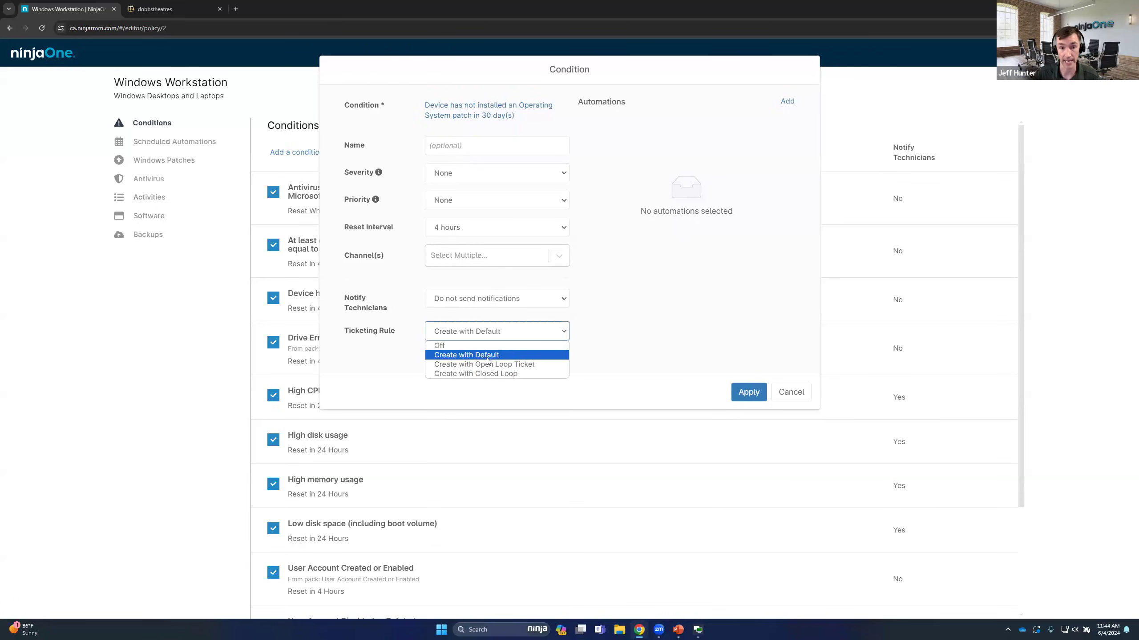
click(531, 358)
click(749, 392)
scroll(683, 342, down, 1)
scroll(664, 327, down, 3)
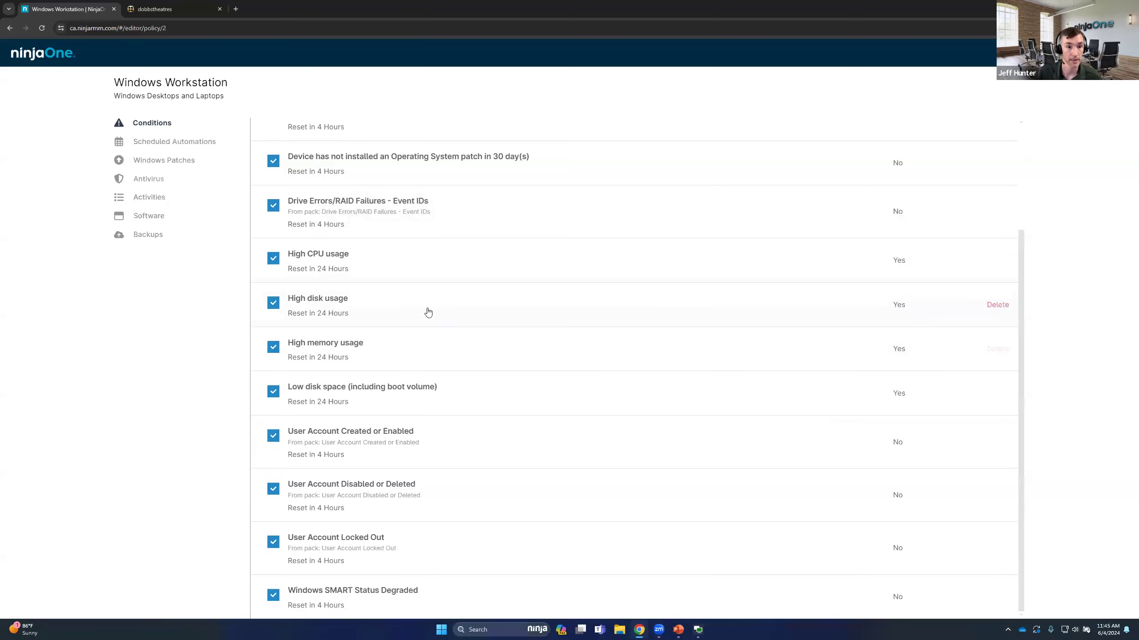
scroll(425, 309, up, 3)
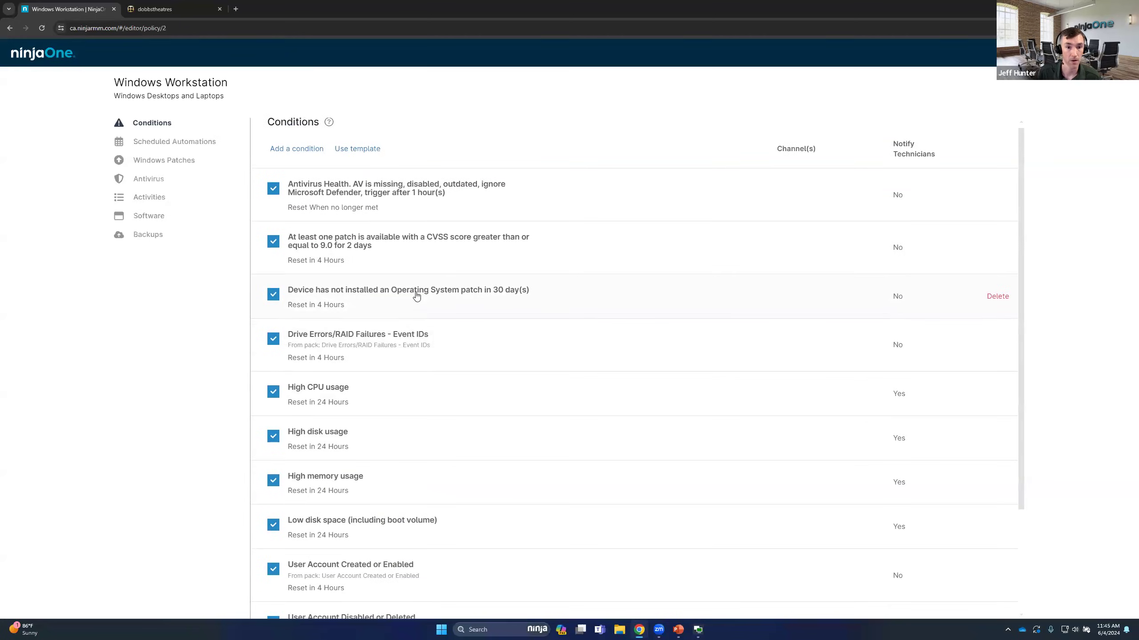
scroll(341, 238, down, 2)
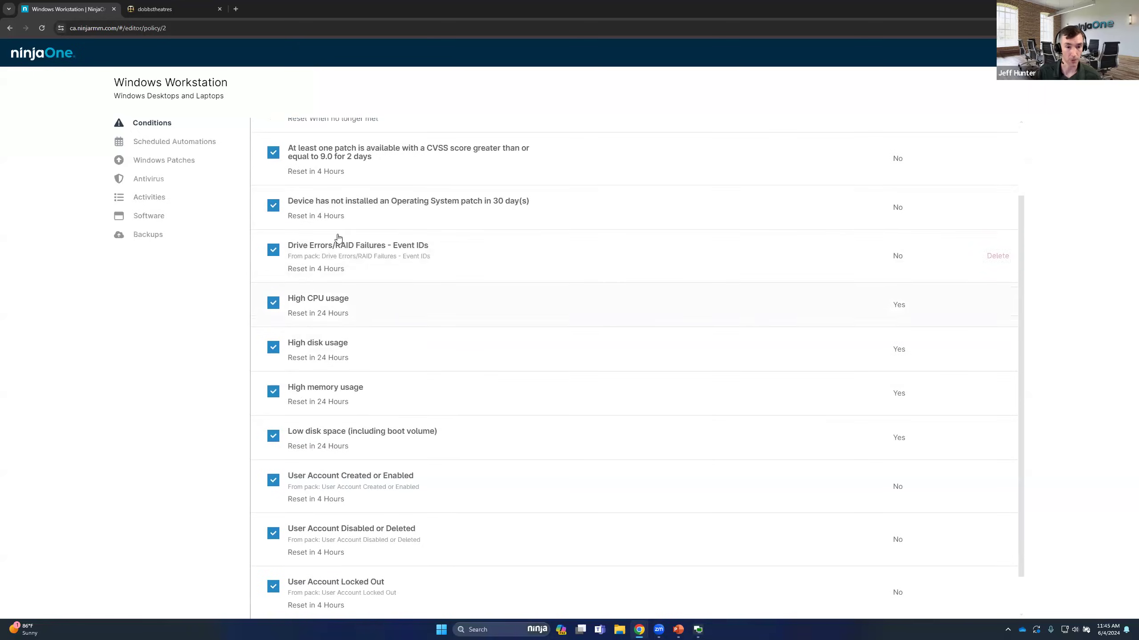
Expand the policy's SentinelOne activities and check the ticketing rule choices offered for SentinelOne Agent Disabled
click(150, 201)
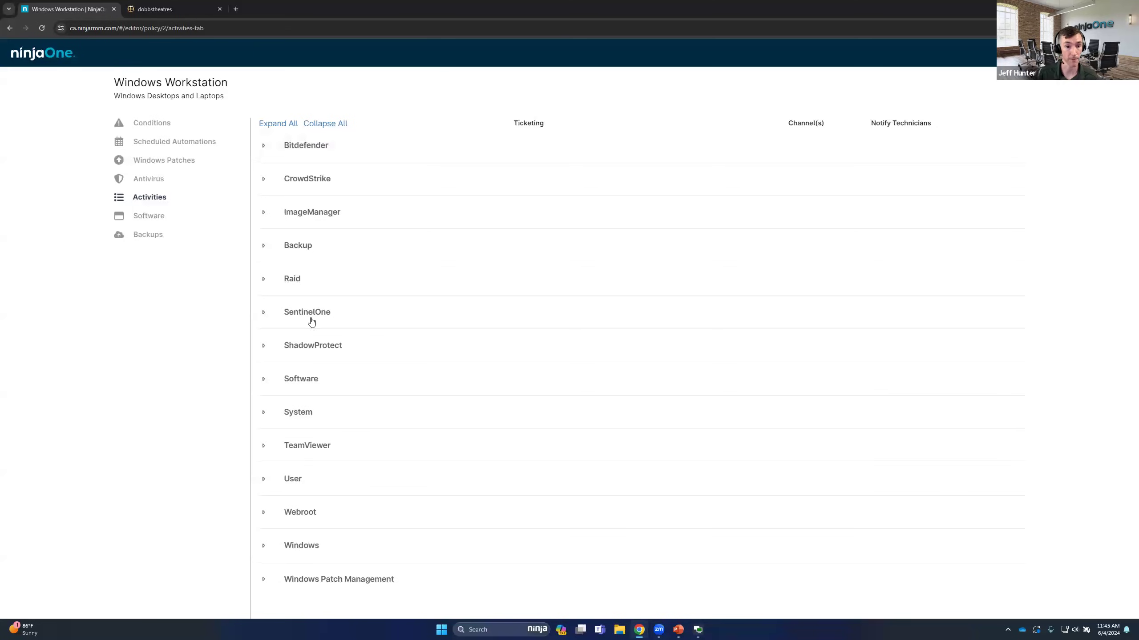
click(265, 312)
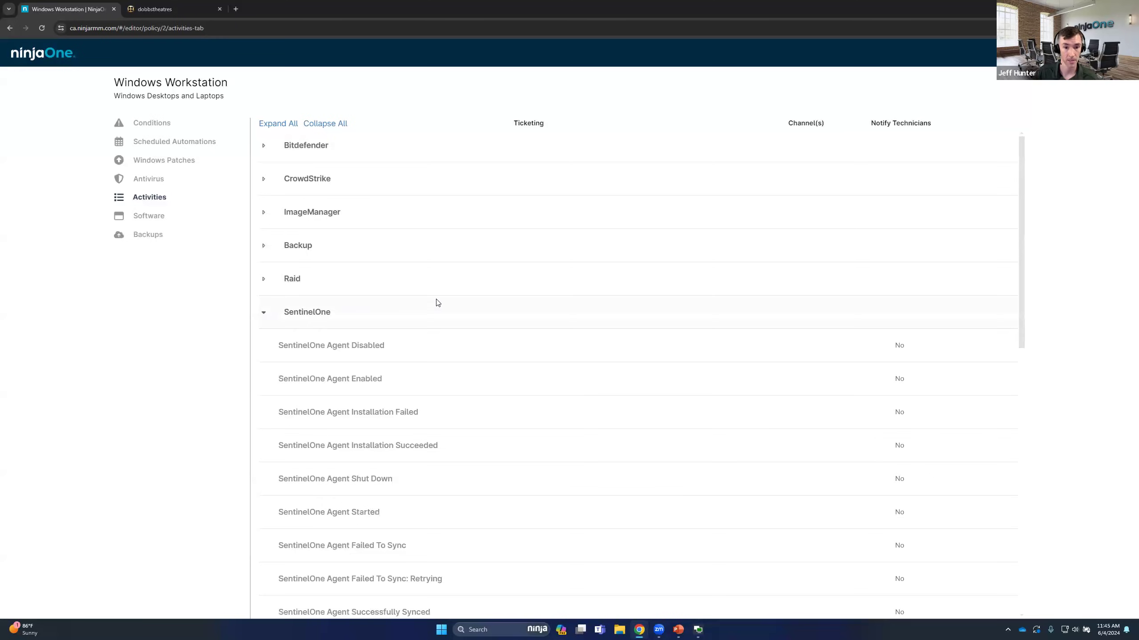
scroll(437, 304, down, 2)
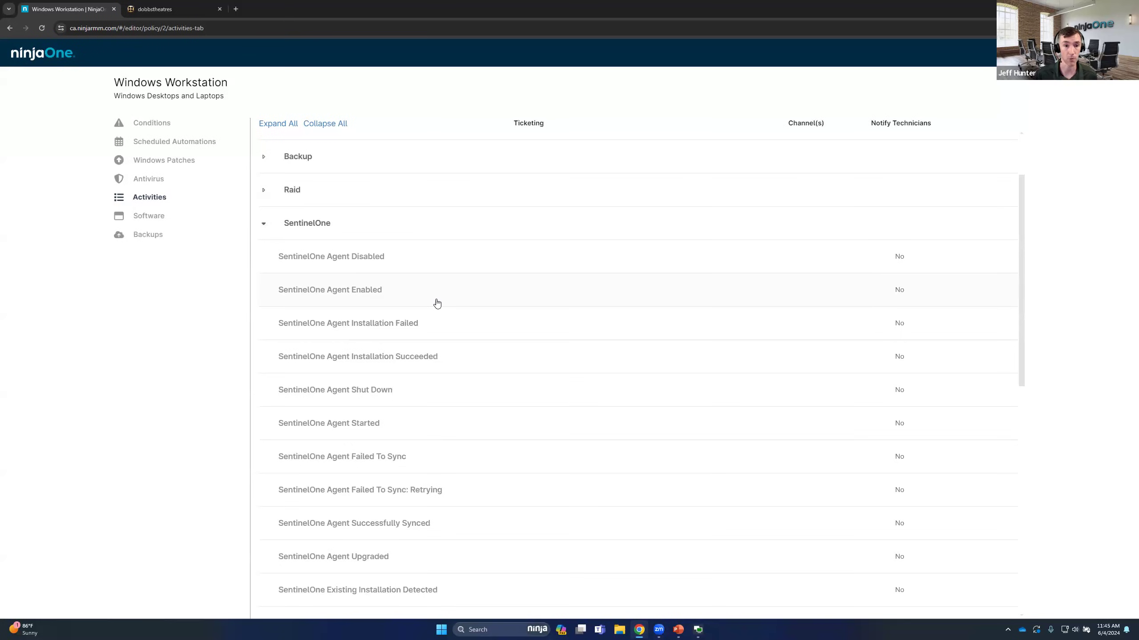
click(409, 263)
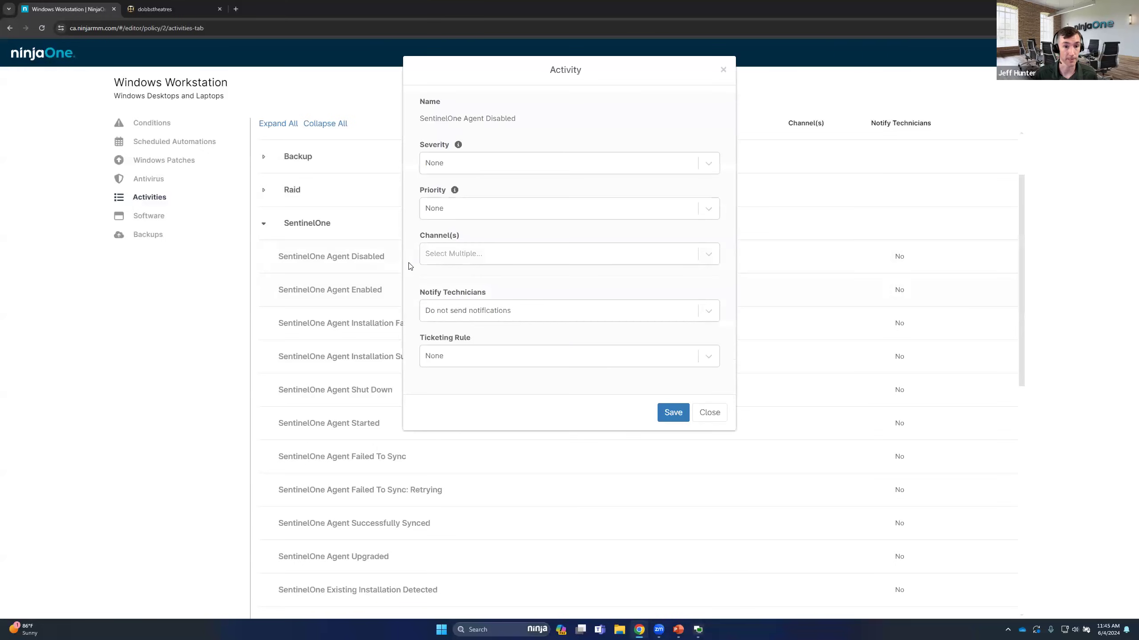
click(463, 357)
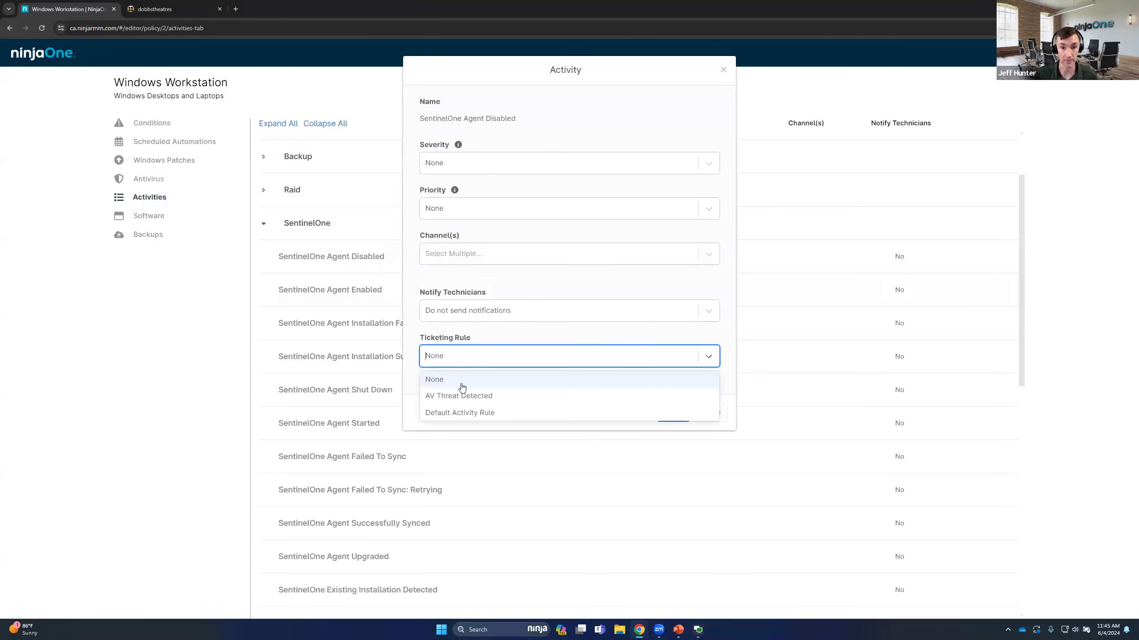
click(478, 334)
click(701, 411)
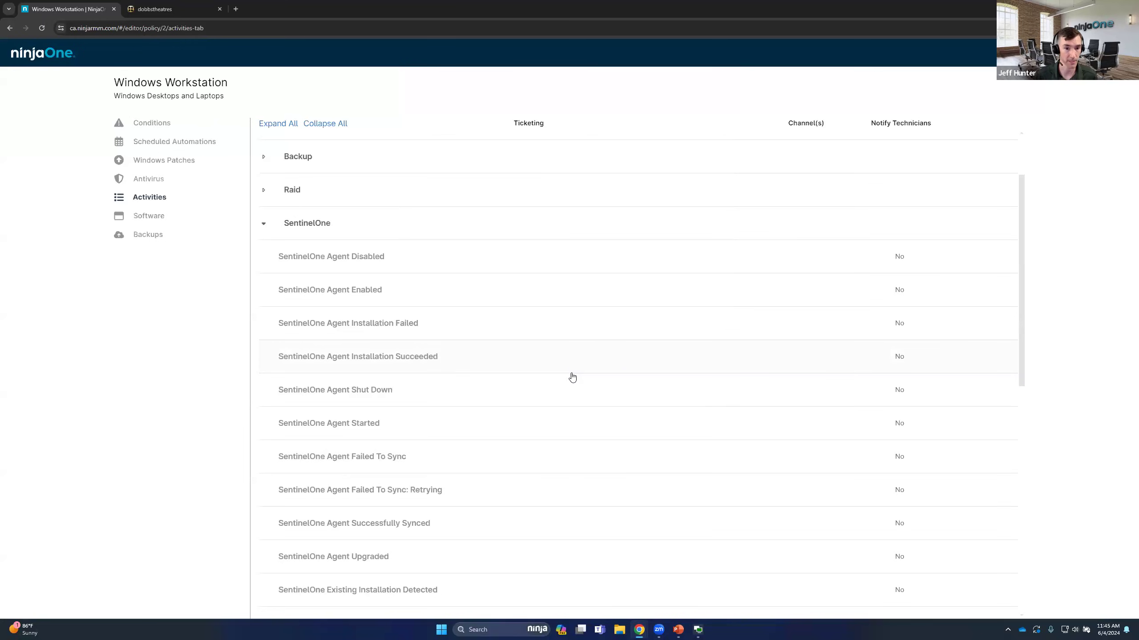
Set the ticketing rule of the SentinelOne Threat Detected activity to AV Threat Detected and save the activity
scroll(544, 381, down, 4)
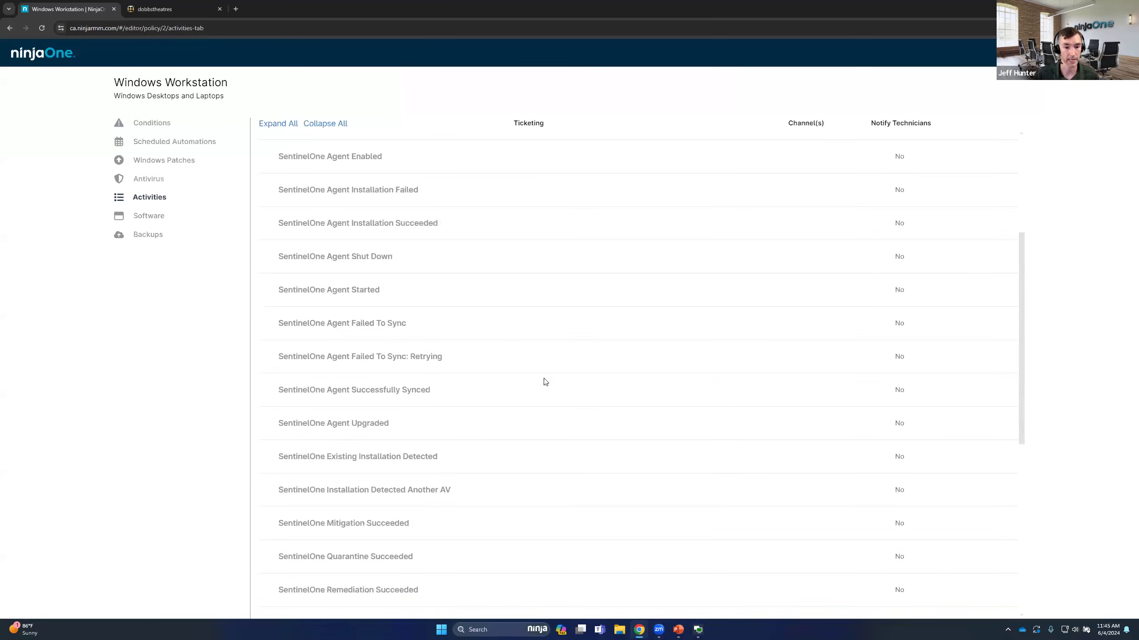
scroll(543, 381, down, 2)
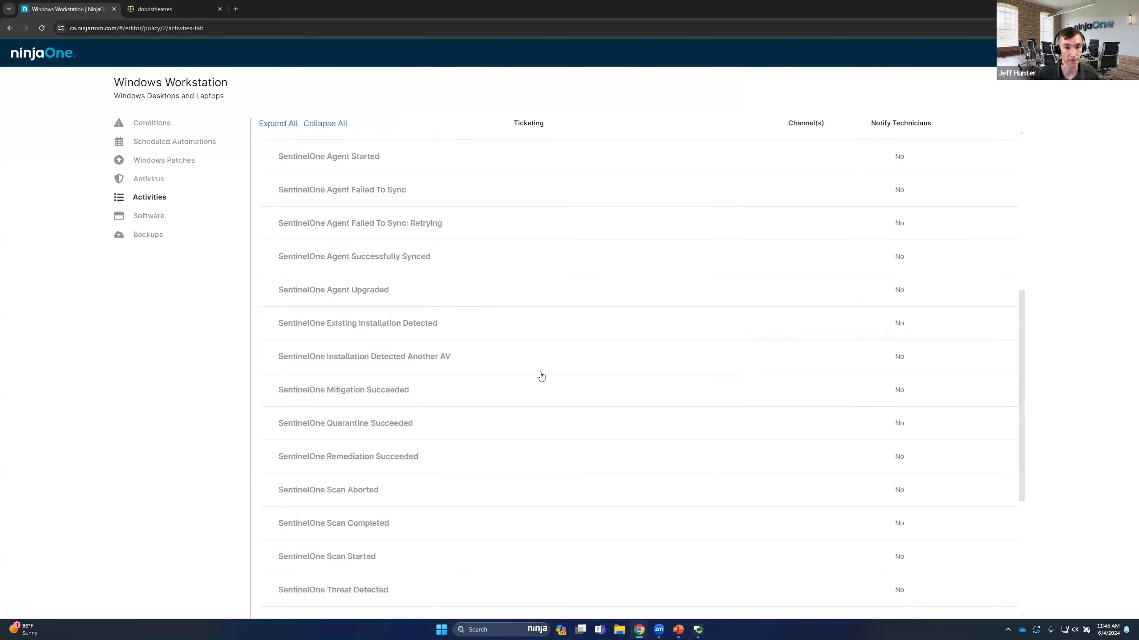
scroll(532, 325, down, 3)
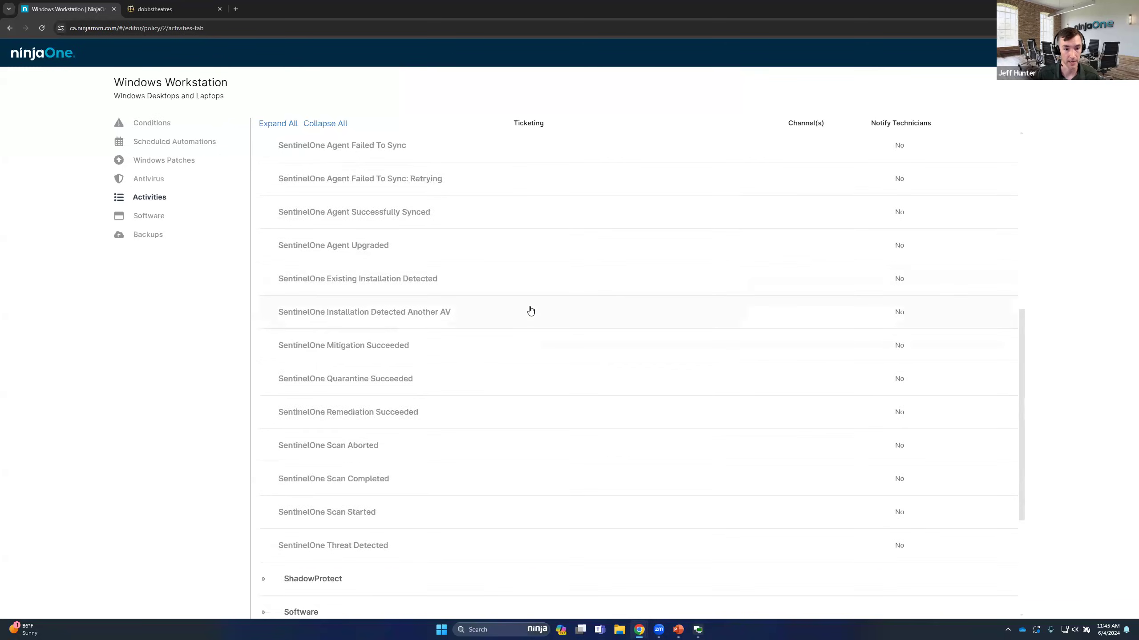
scroll(530, 309, up, 1)
click(428, 500)
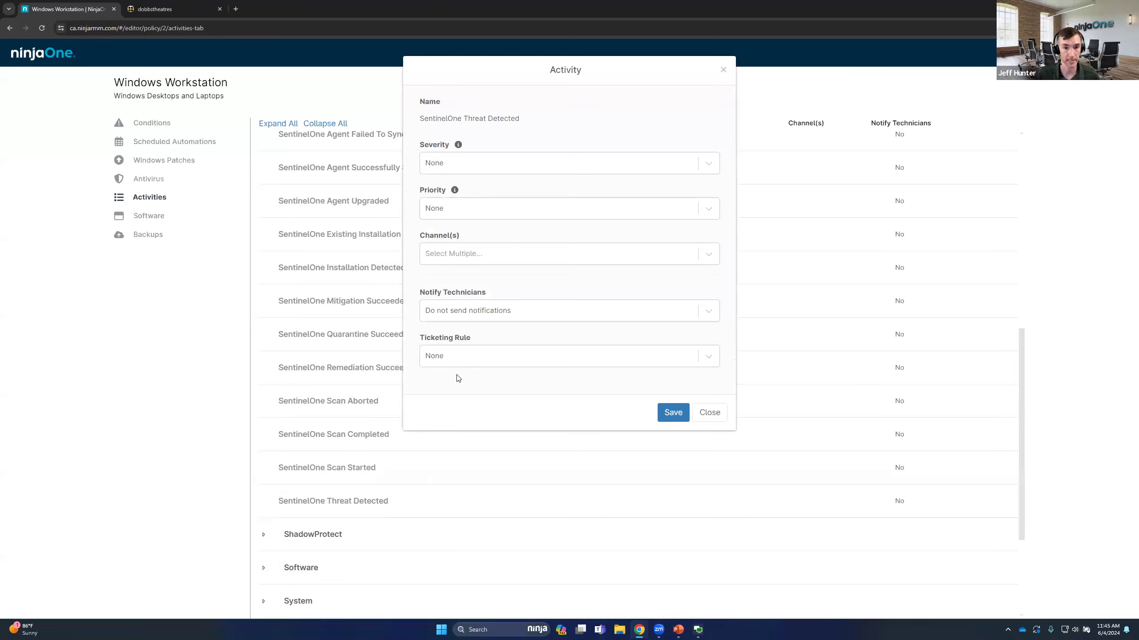
click(458, 358)
click(451, 398)
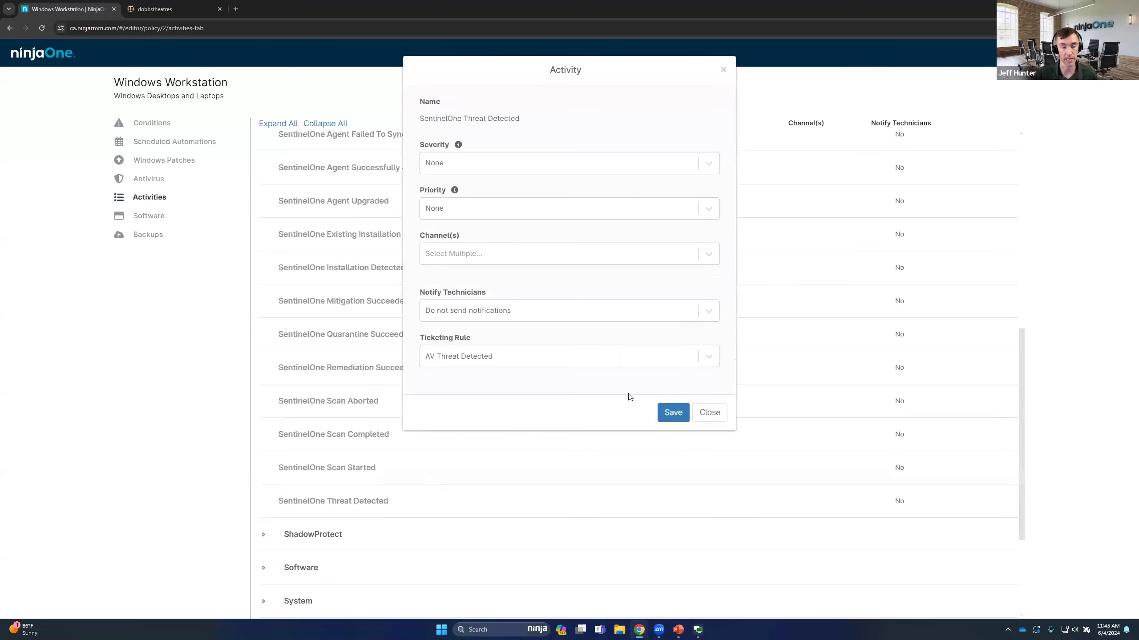
click(669, 413)
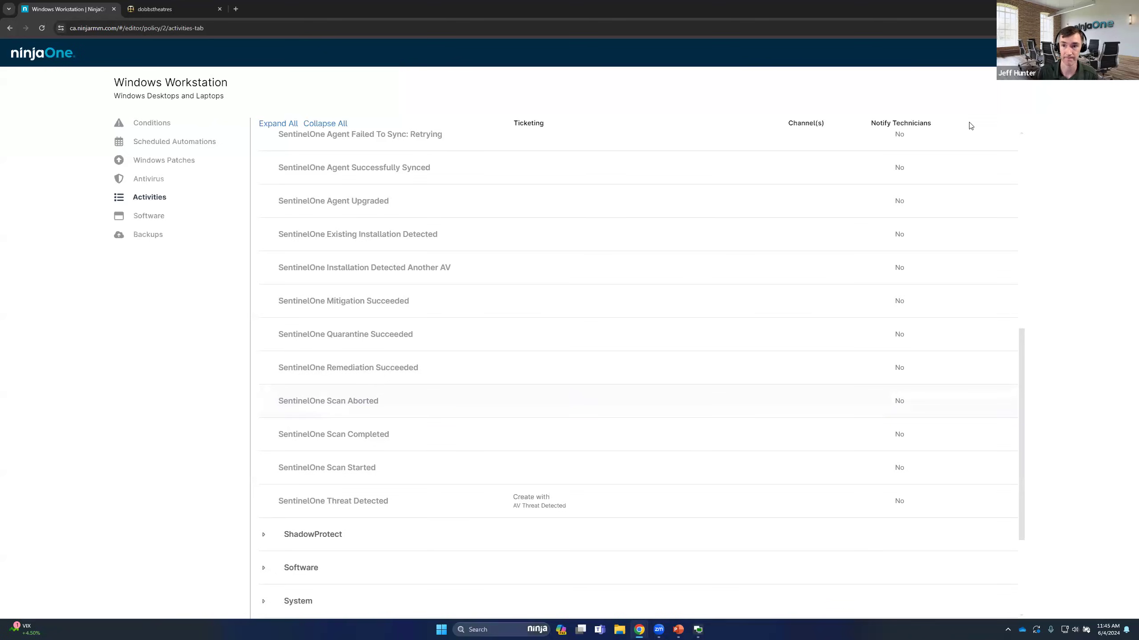
Expand the User activities, and close the Windows Workstation policy with its changes saved
scroll(765, 251, down, 3)
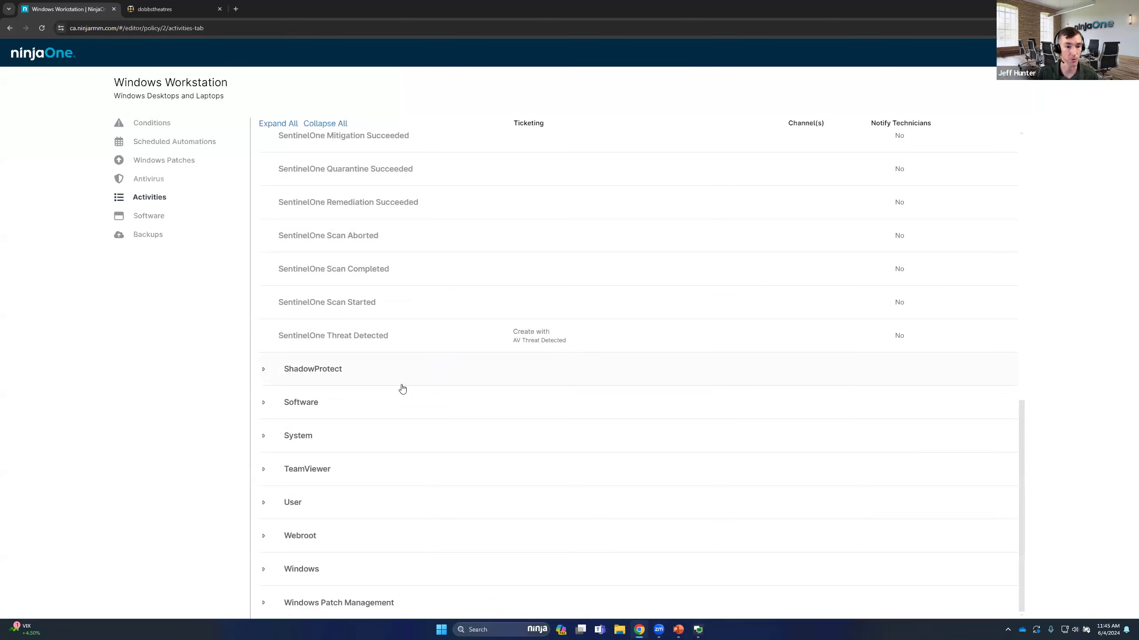
click(263, 503)
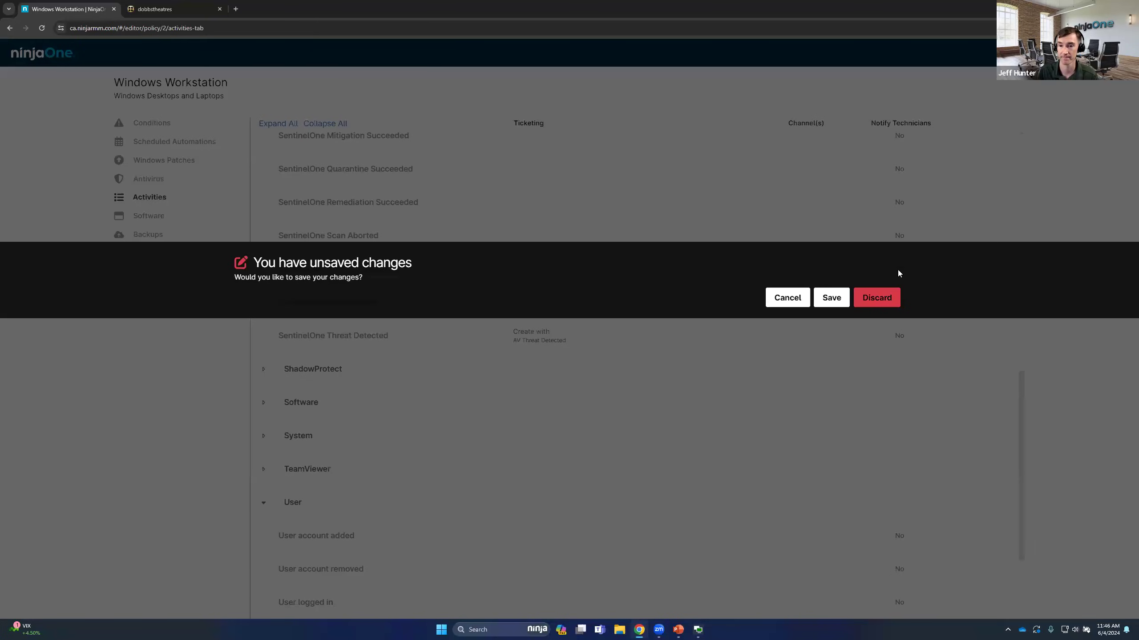
click(830, 298)
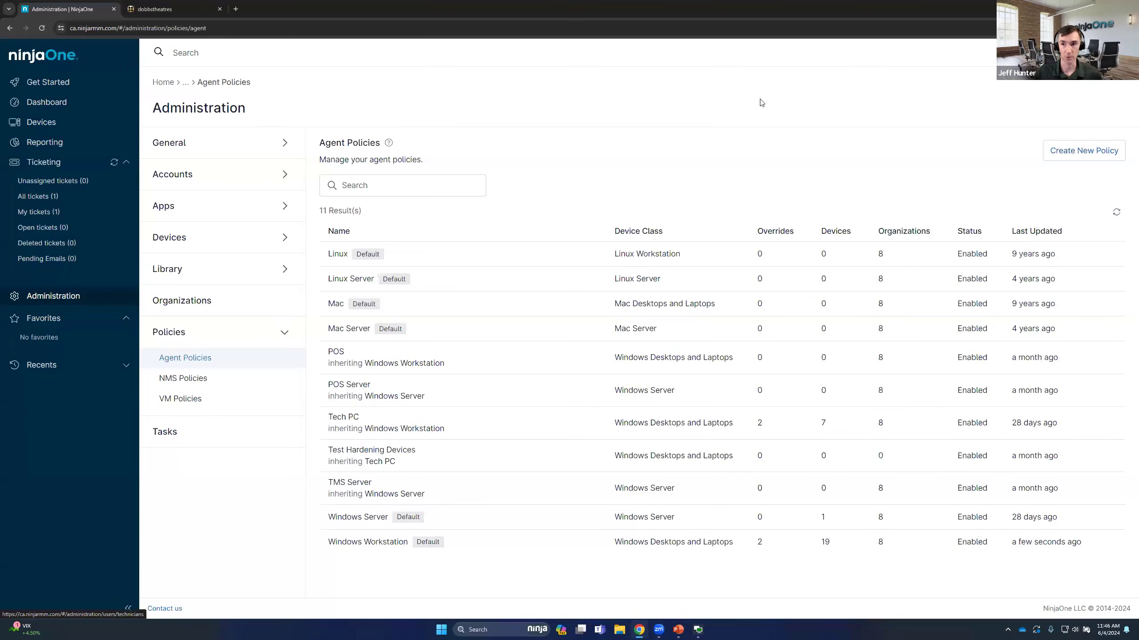
Go to the ticket fields of the NinjaOne Ticketing app and start a new drop-down custom field
click(202, 213)
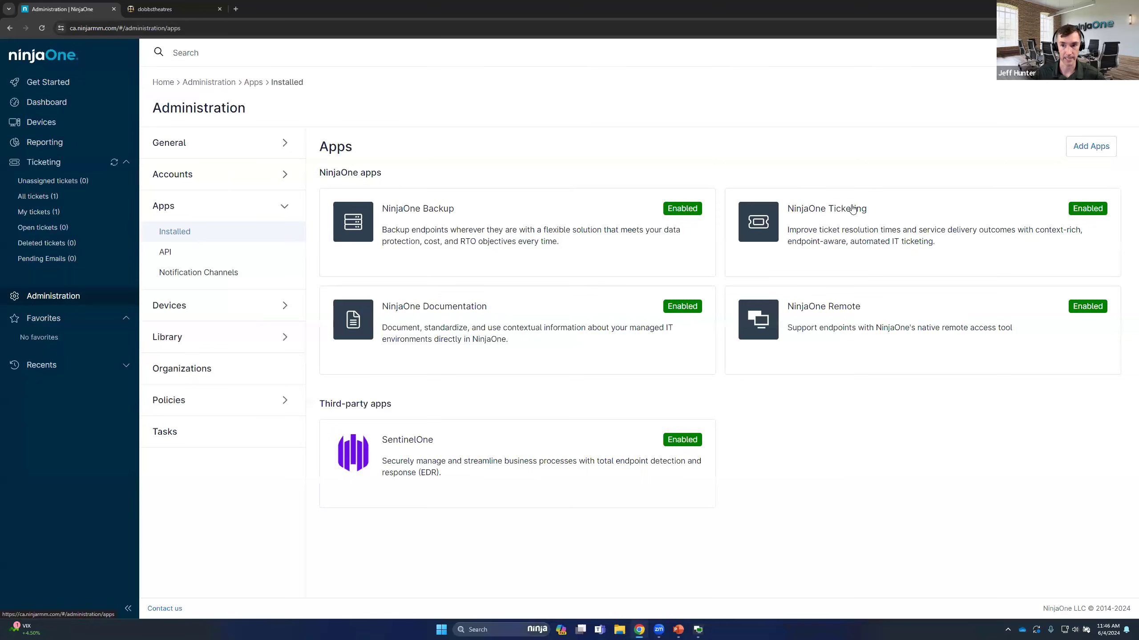
click(853, 209)
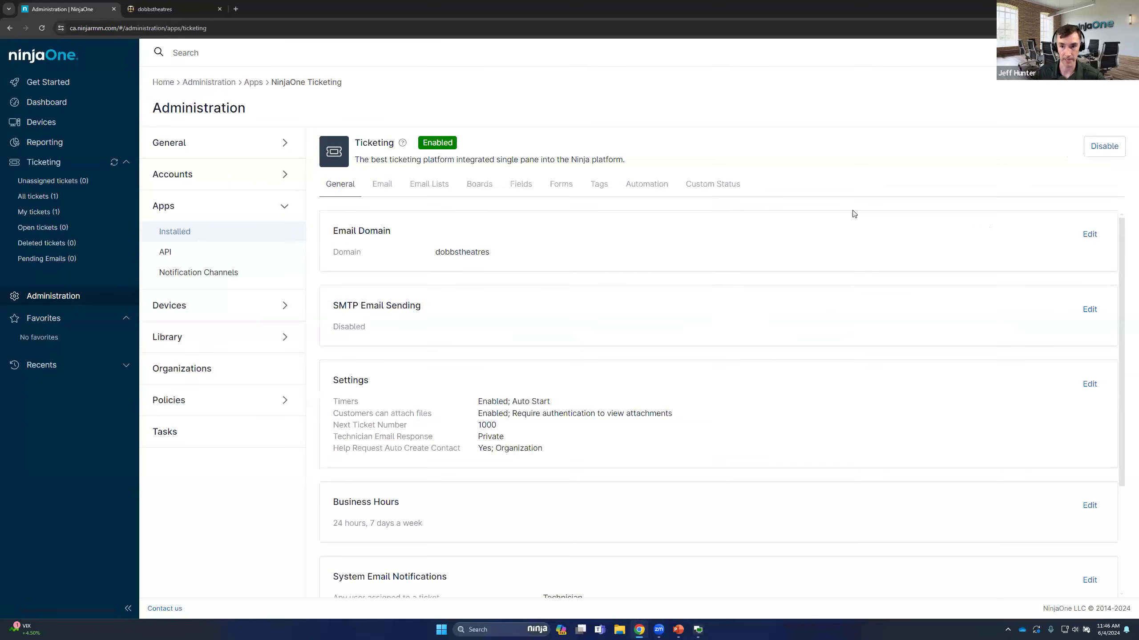
click(662, 187)
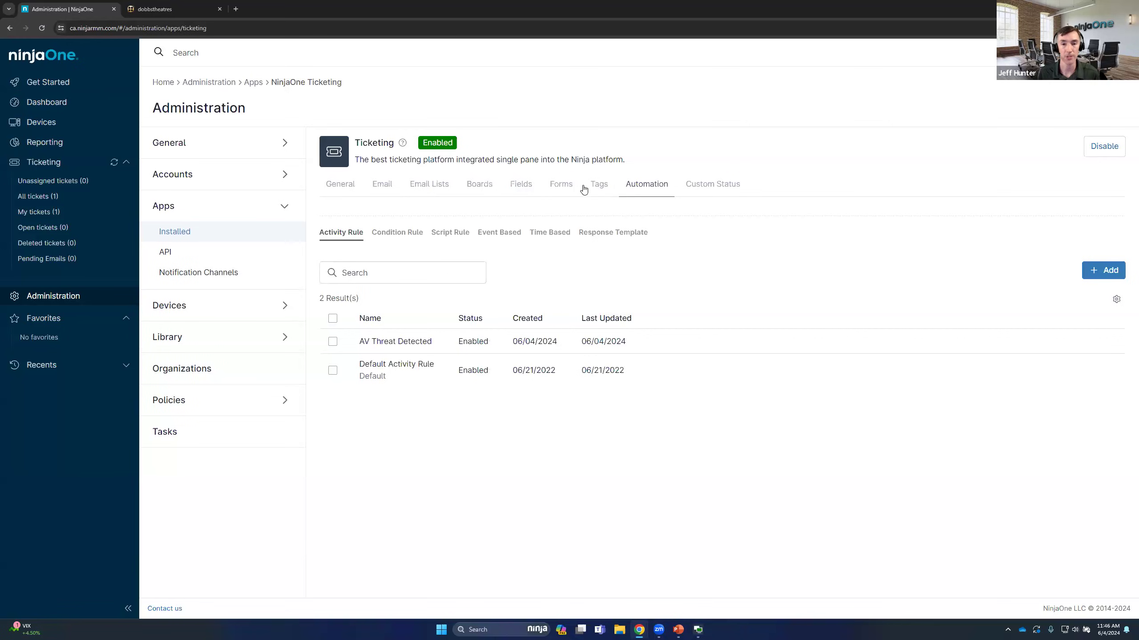
click(531, 192)
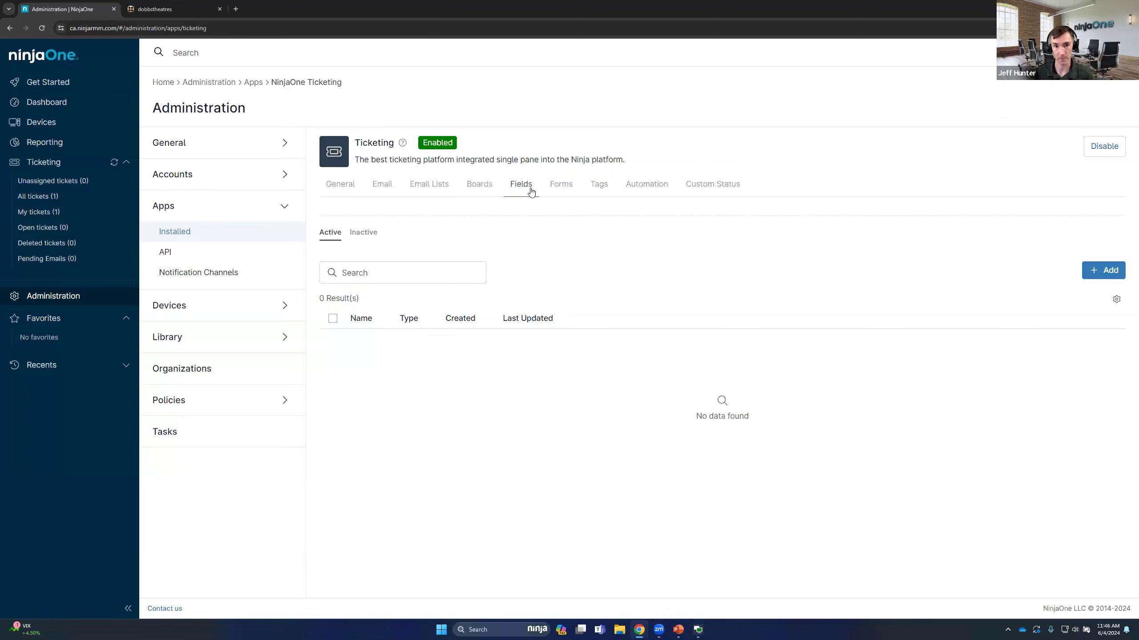
click(1113, 271)
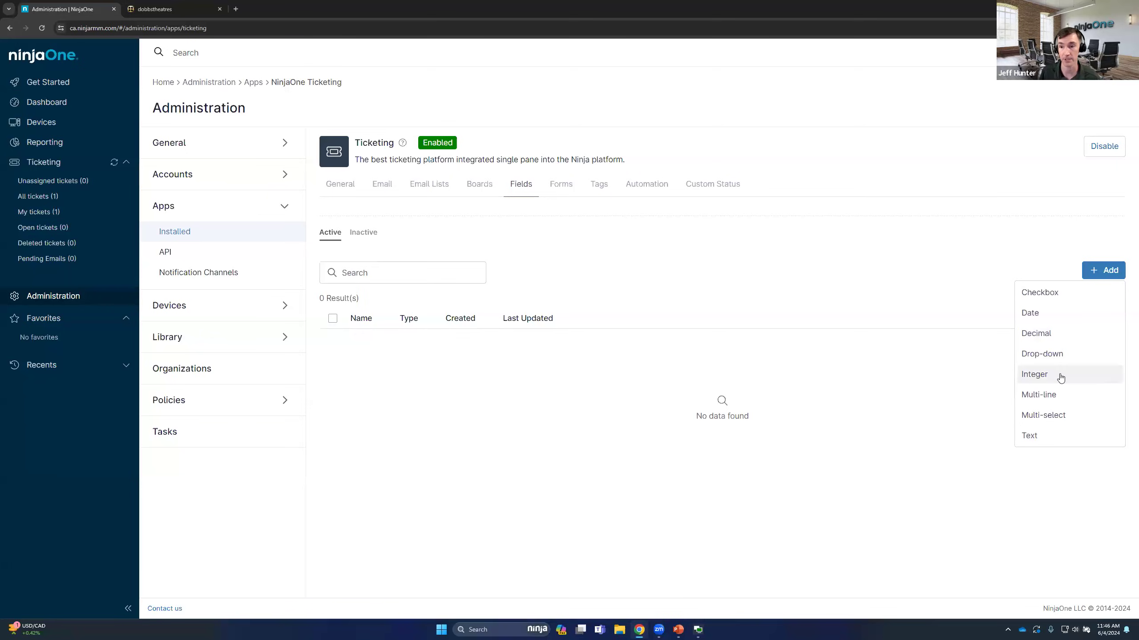
click(1059, 354)
Add the values Dell, Lenovo and Mac to the drop-down custom field
click(647, 118)
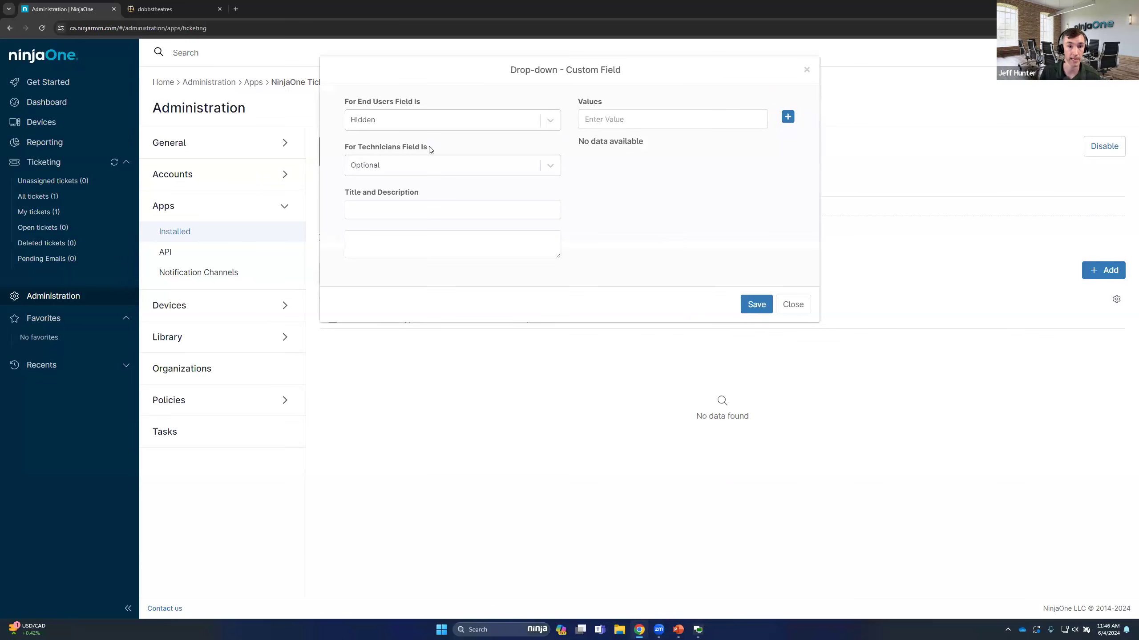
click(677, 118)
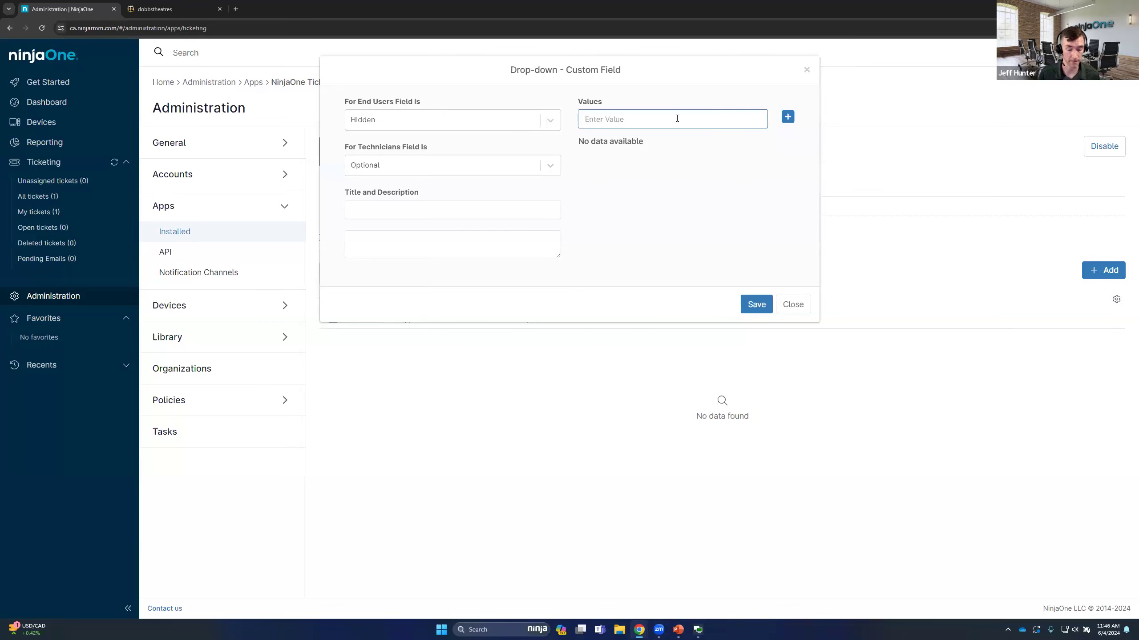
text(Dell)
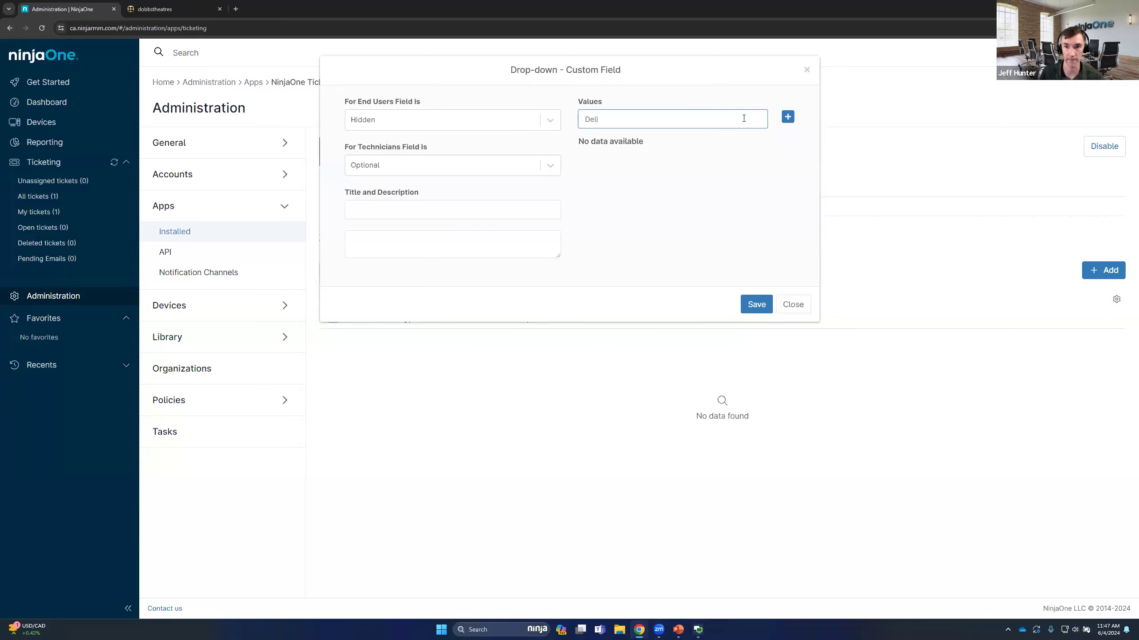
click(788, 116)
click(676, 118)
text(Lenmovo)
key(BackSpace)
key(BackSpace)
key(BackSpace)
key(BackSpace)
text(ovo)
click(788, 116)
click(646, 127)
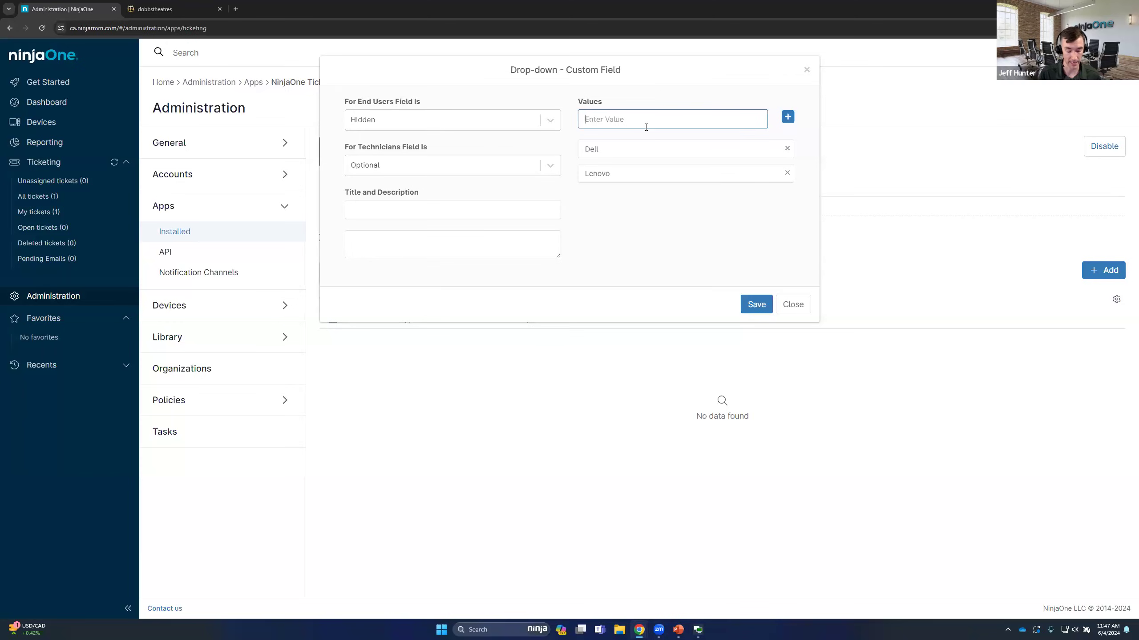
text(Mac)
click(787, 117)
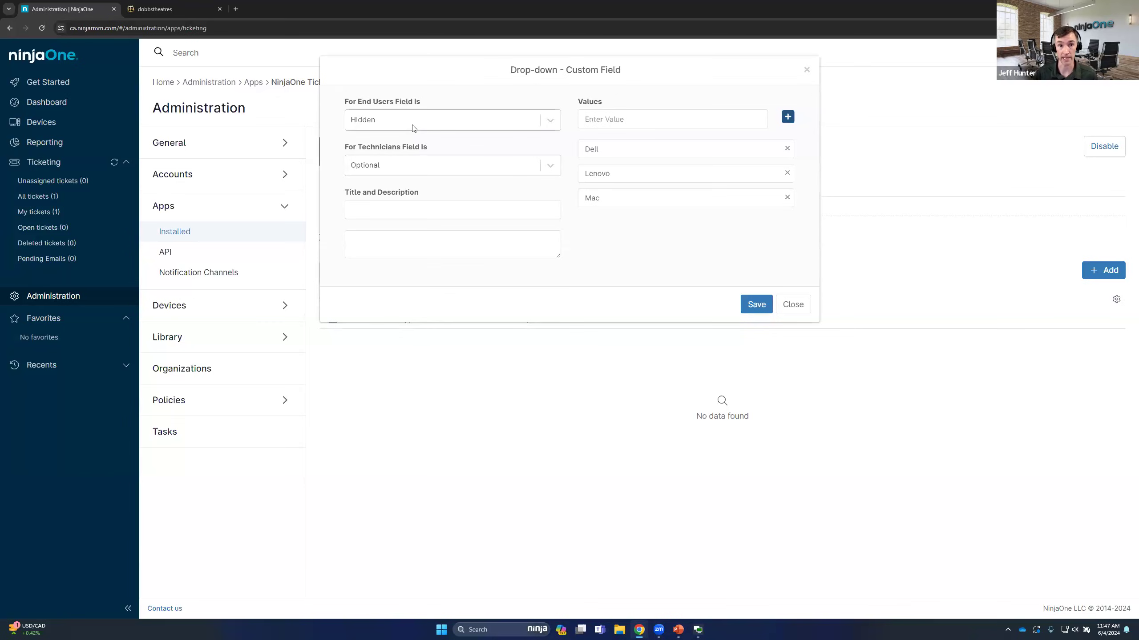
Check the end-user portal's ticket creation form and make the custom field Required for end users, without a customized end-user title
click(155, 9)
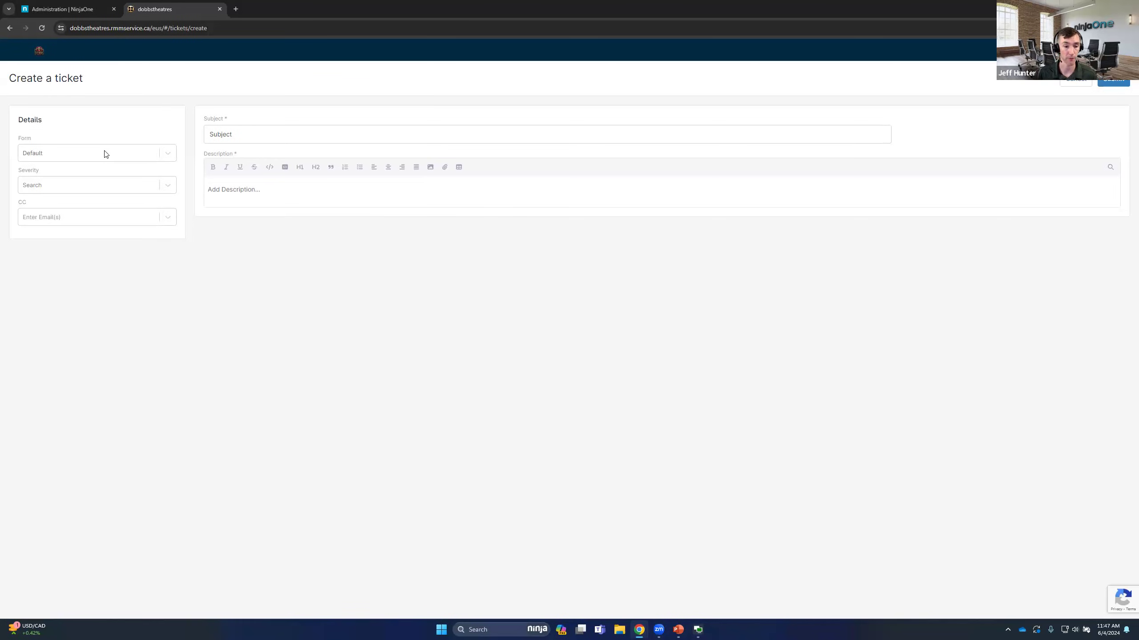
click(20, 9)
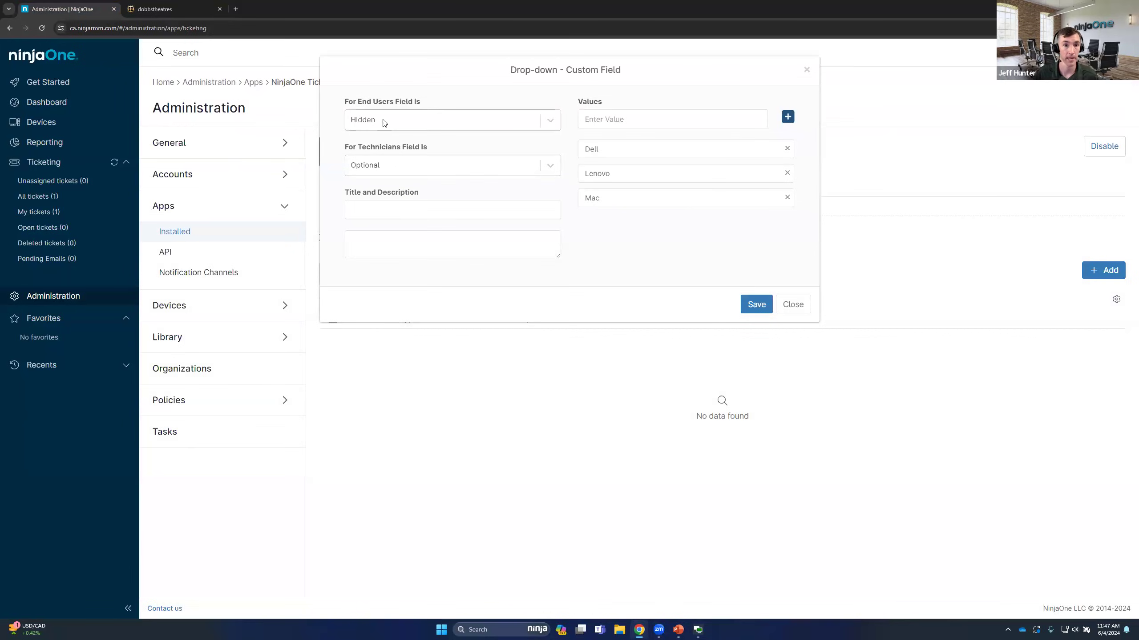
click(385, 123)
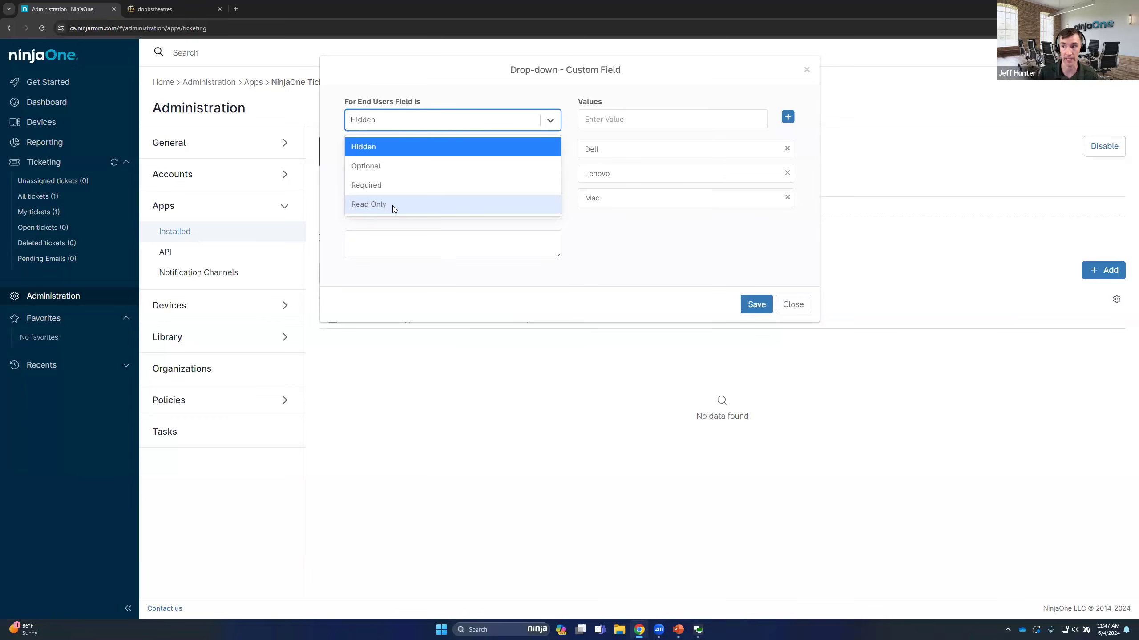
click(381, 184)
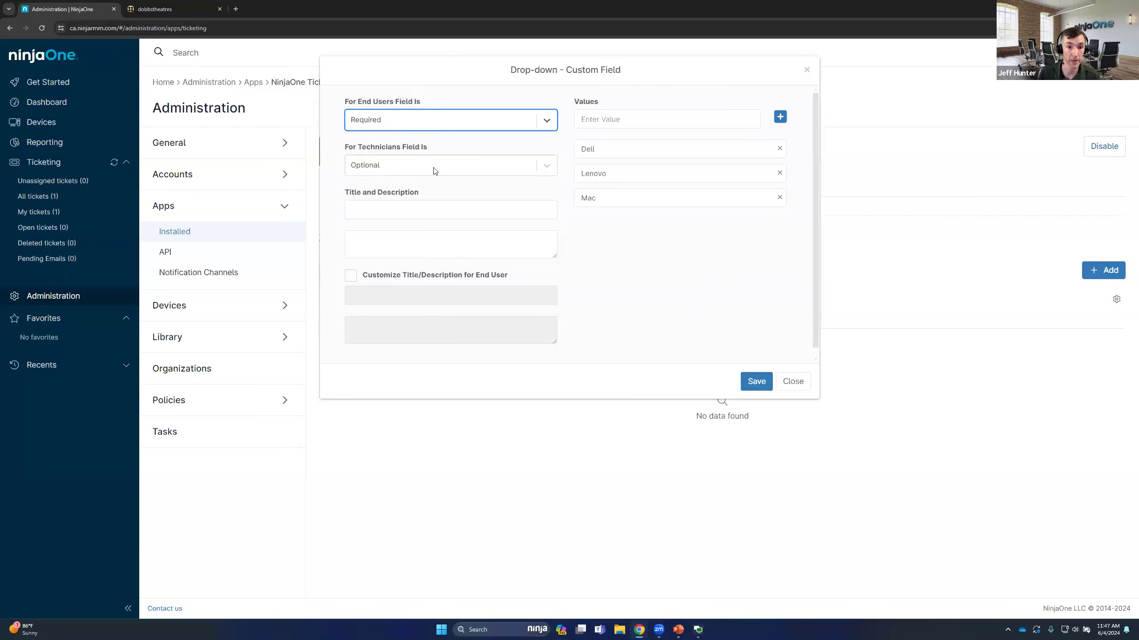
click(351, 276)
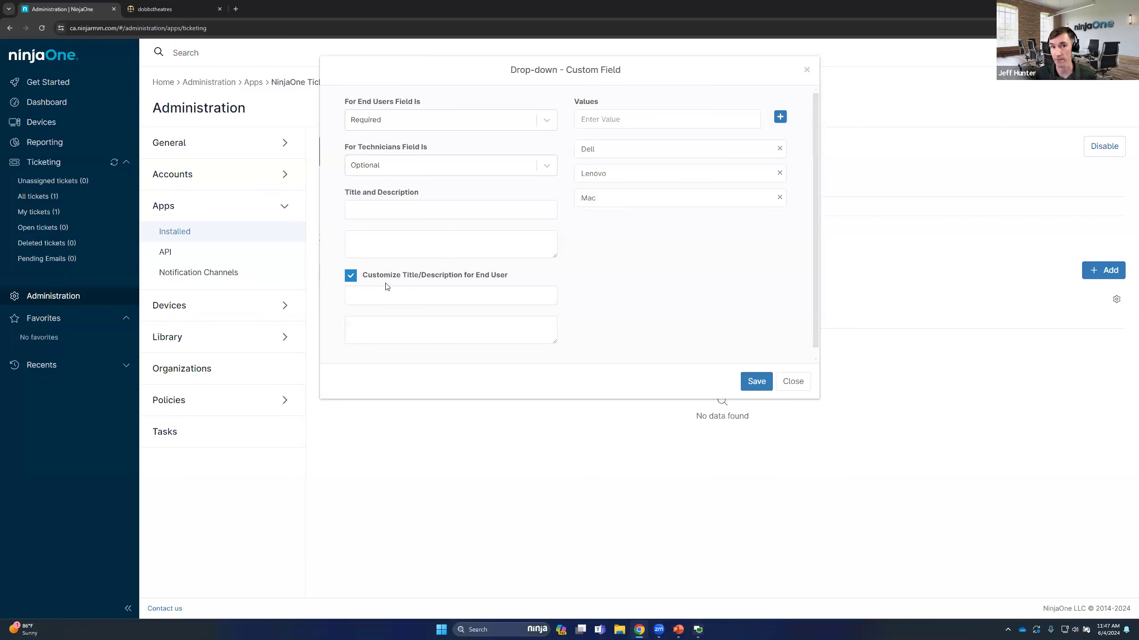
click(350, 275)
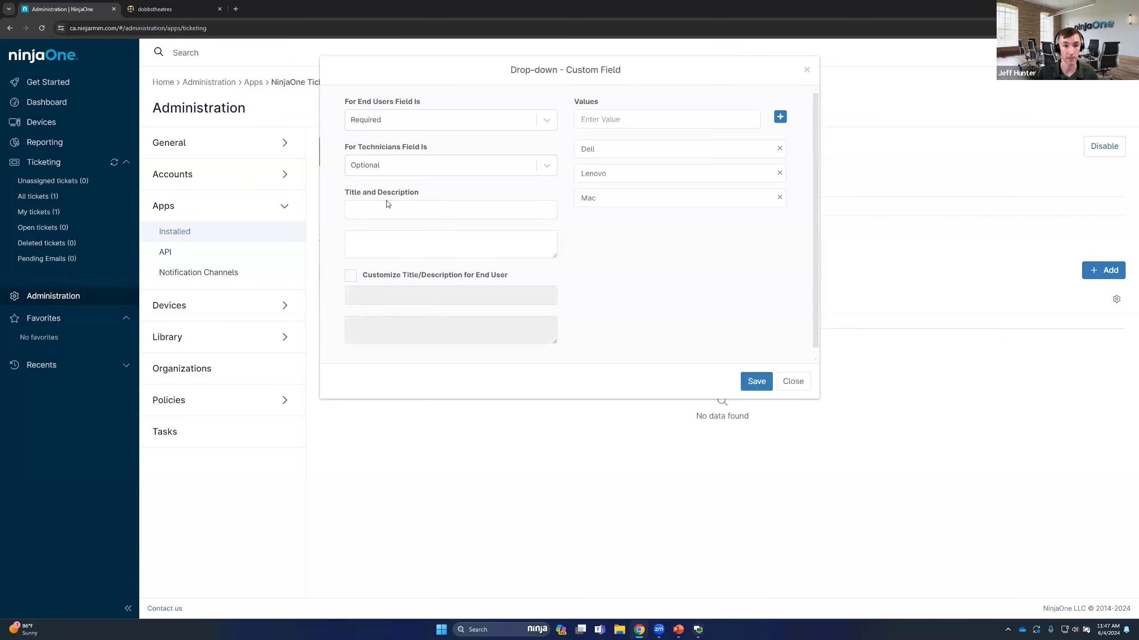
Title the drop-down custom field Device Hardware
click(387, 203)
text(Hardw)
key(BackSpace)
key(BackSpace)
key(BackSpace)
key(BackSpace)
key(BackSpace)
text(Device Hardware)
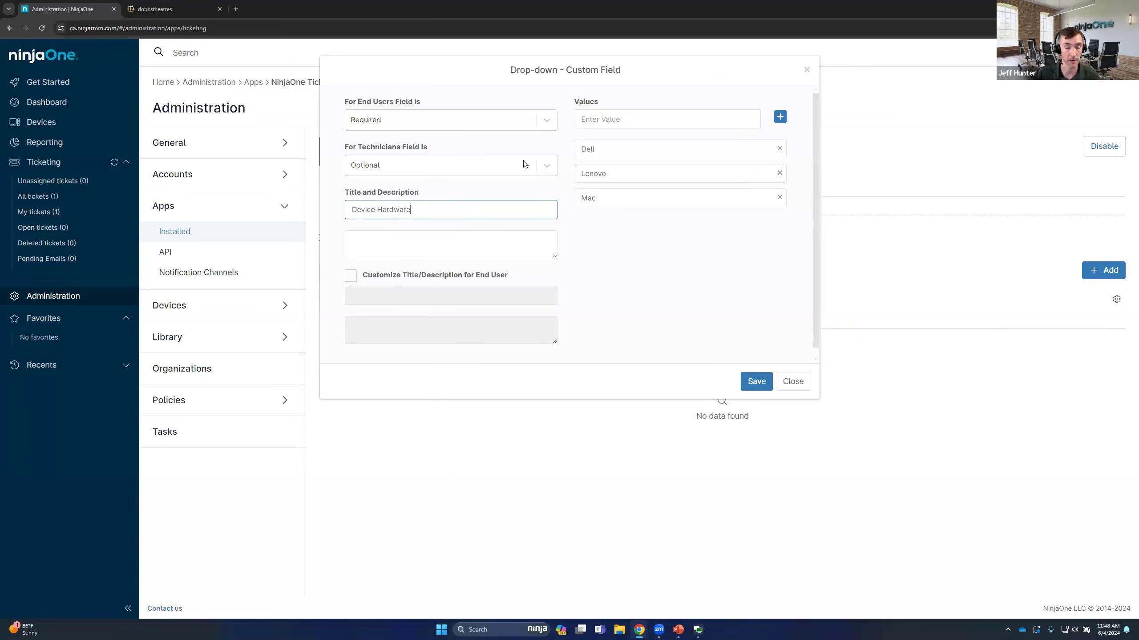
Make the Device Hardware field Required to Create for technicians and save the custom field
click(474, 182)
click(471, 174)
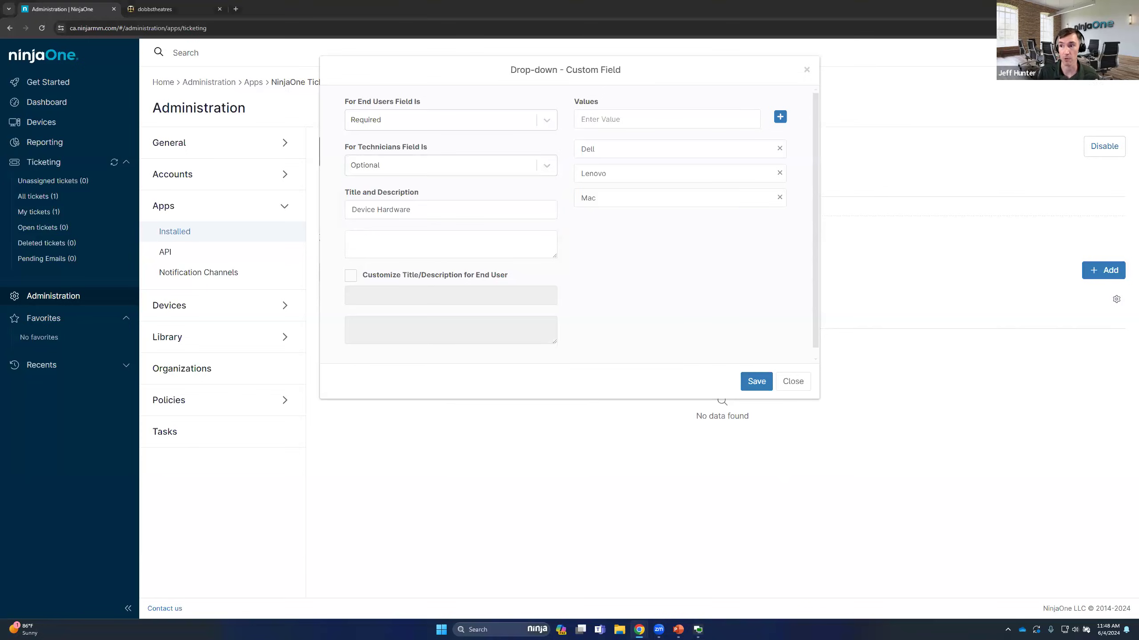
click(478, 175)
click(439, 212)
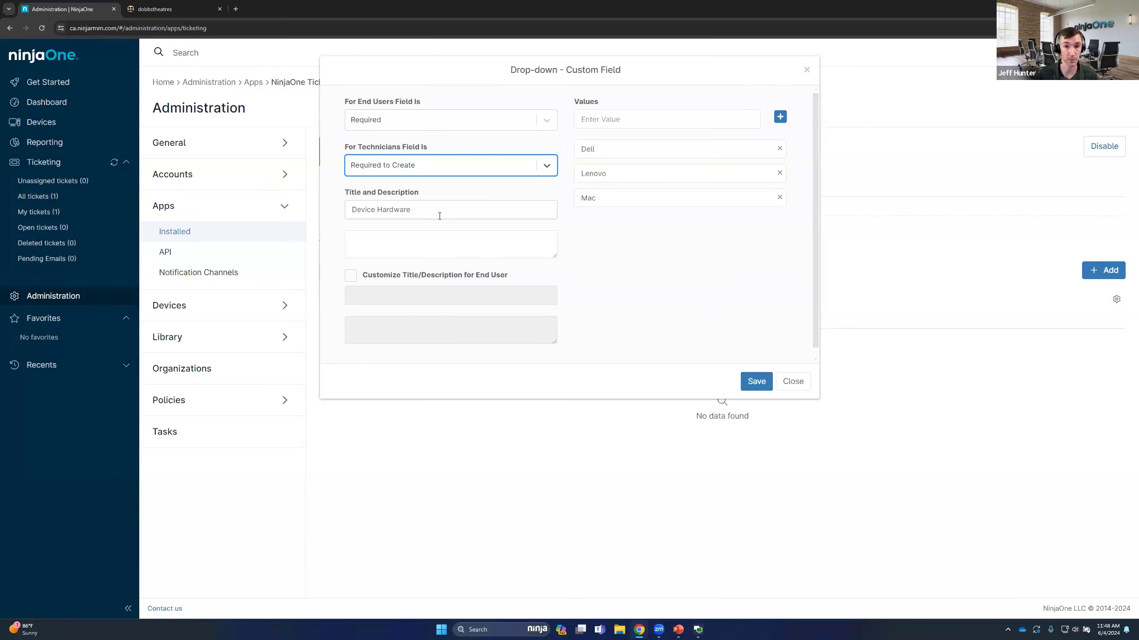
click(755, 382)
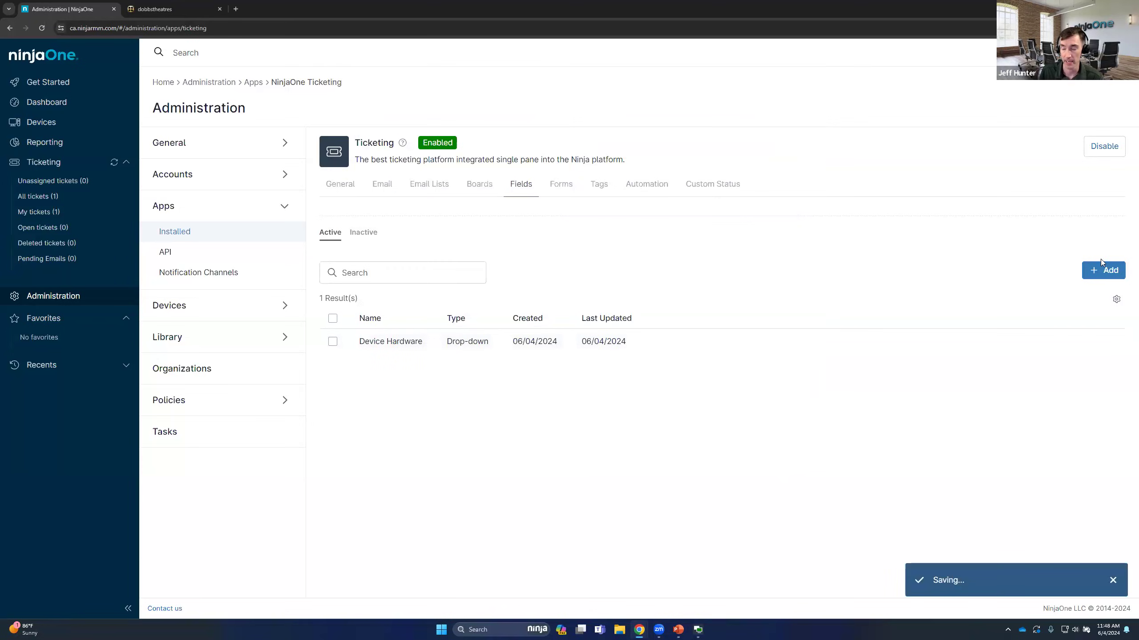
Start a new date custom field titled Due Date
click(1105, 270)
click(1029, 312)
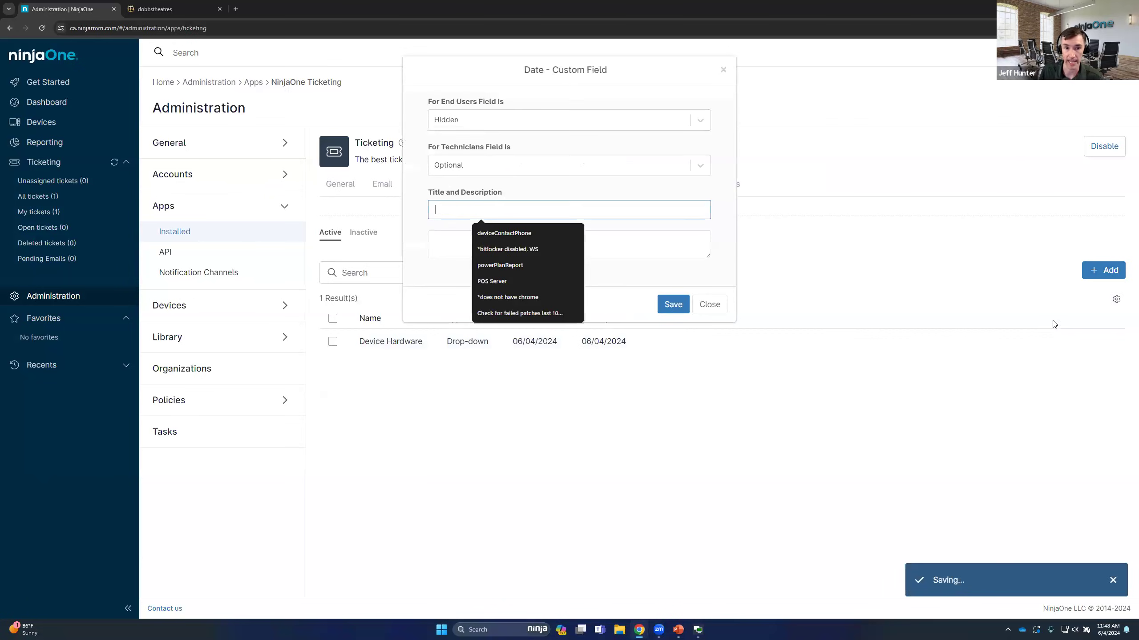
text(Due Date)
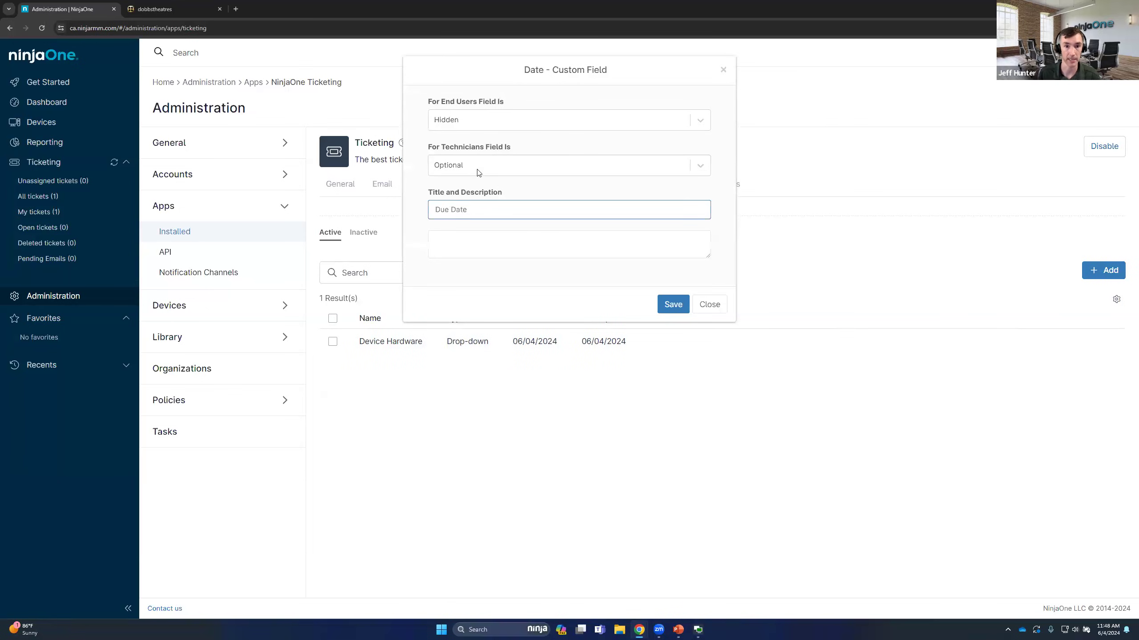
Make the Due Date field Required for end users and Required to Create for technicians, and save it
click(475, 122)
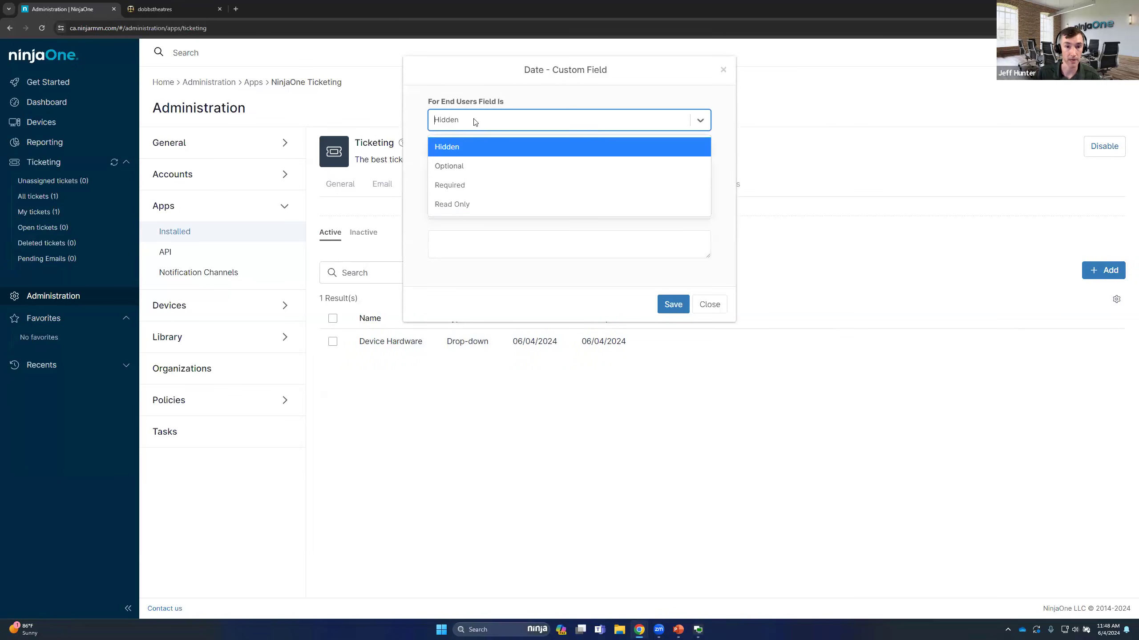
click(456, 185)
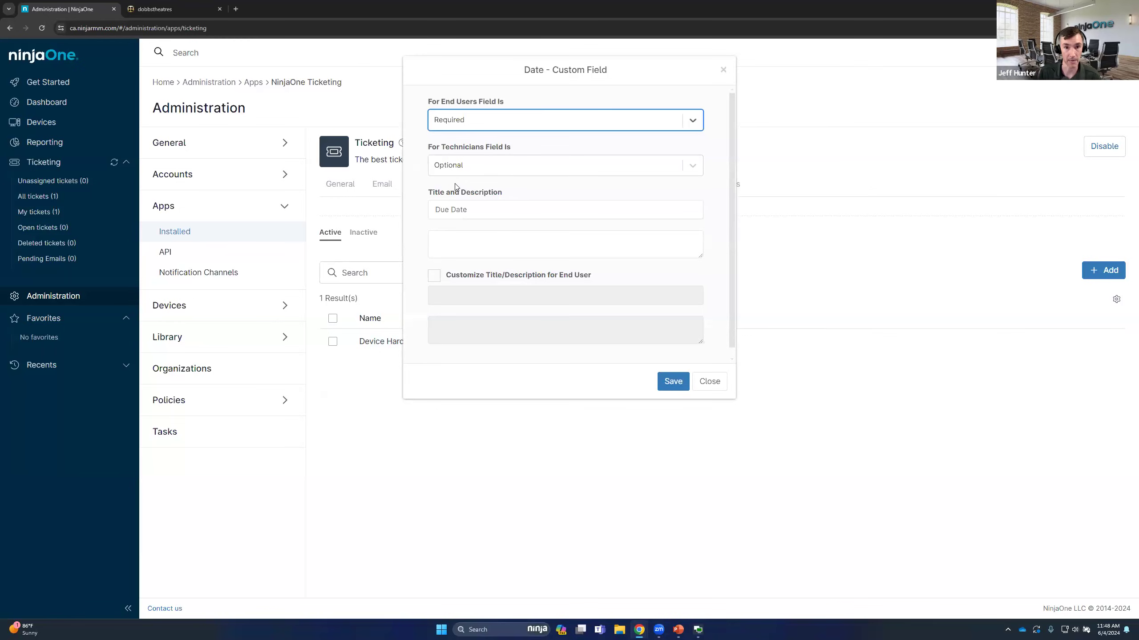
click(455, 166)
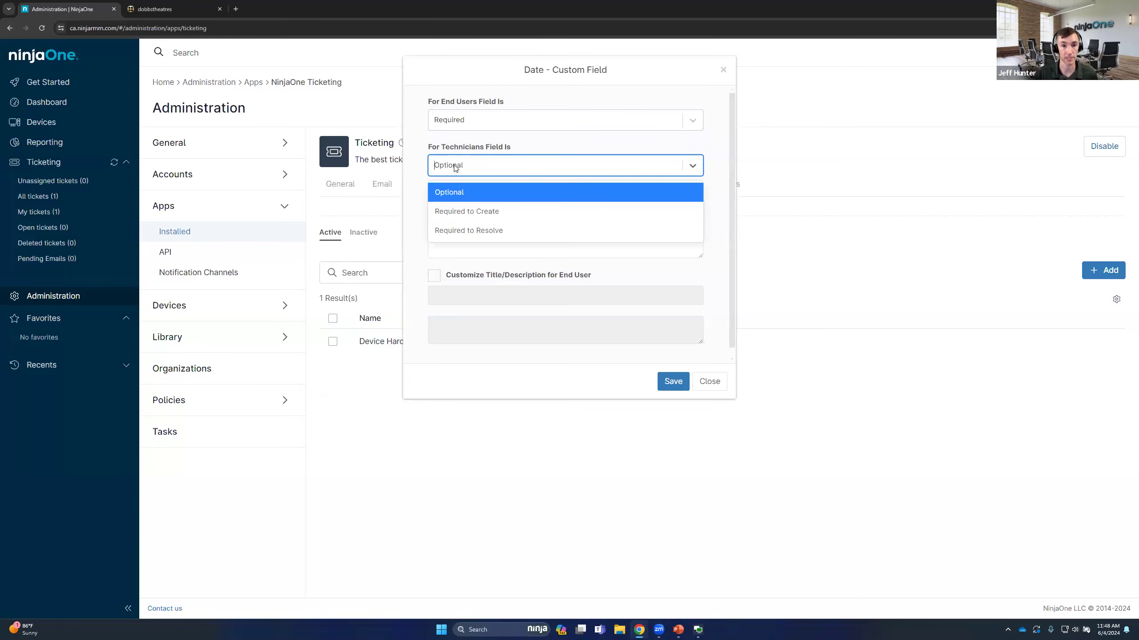
click(466, 211)
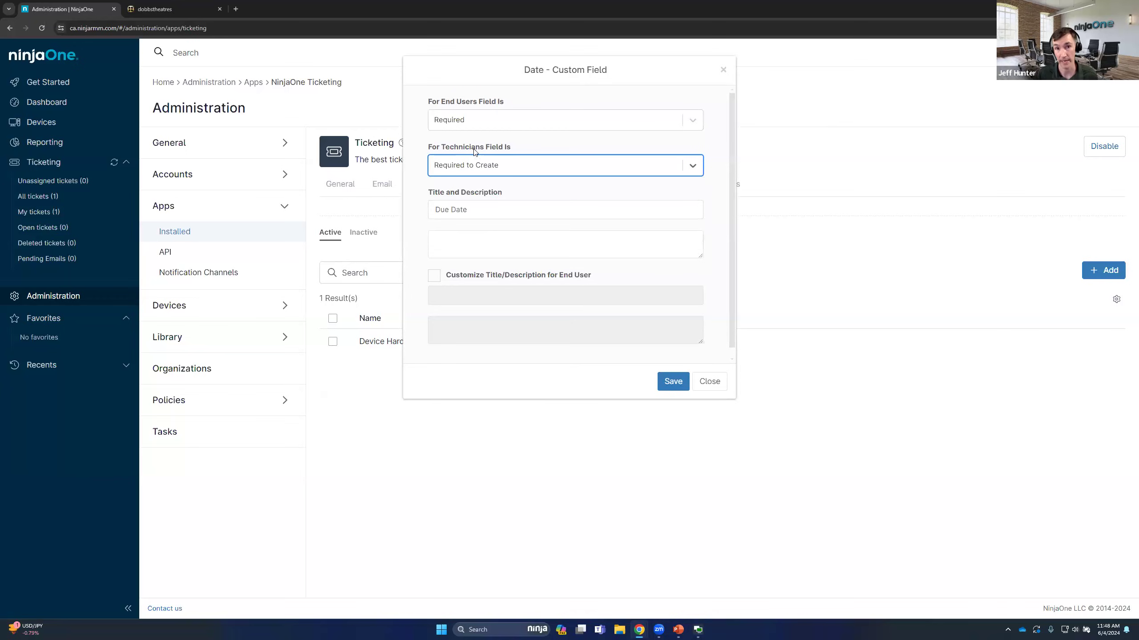
click(672, 382)
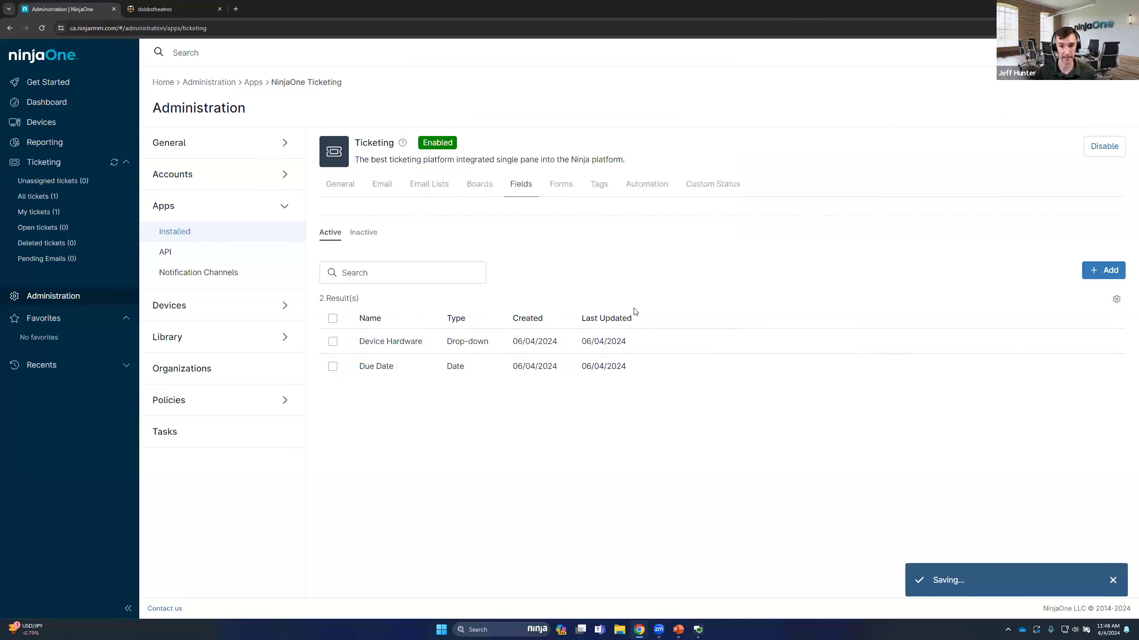
click(1107, 271)
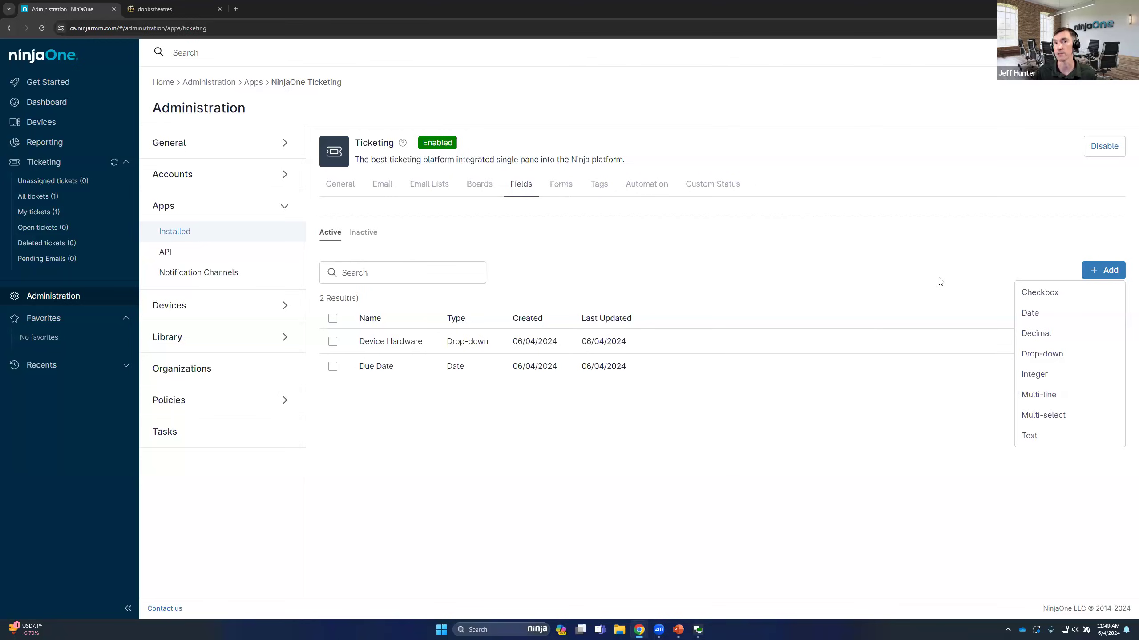
click(649, 253)
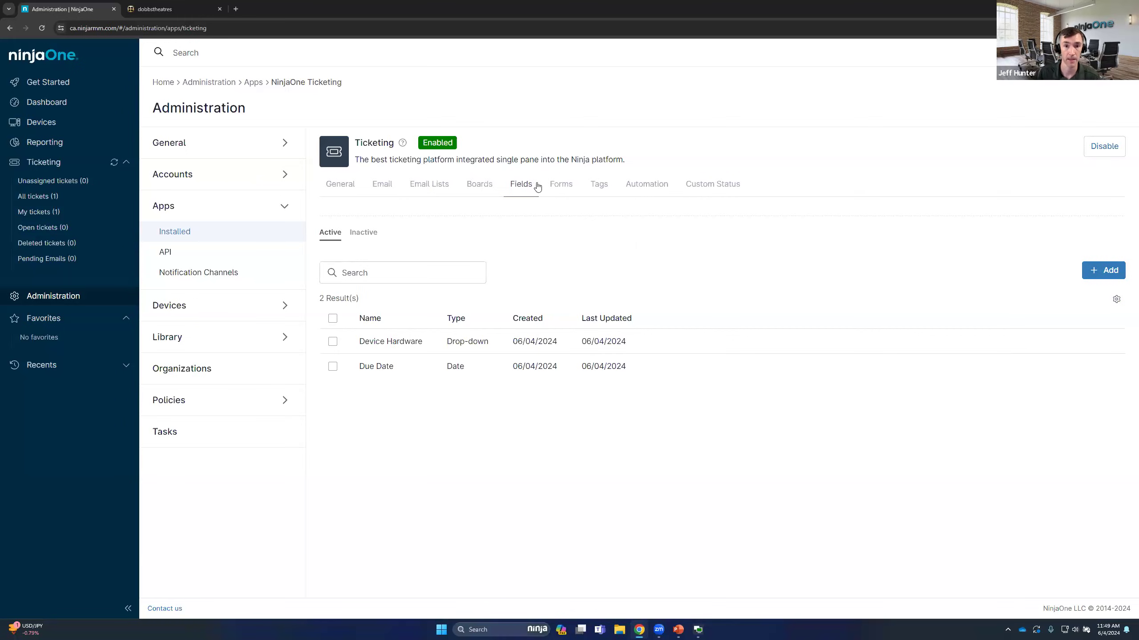
Go to the ticket forms and start a new form named Hardware Procurement
click(566, 190)
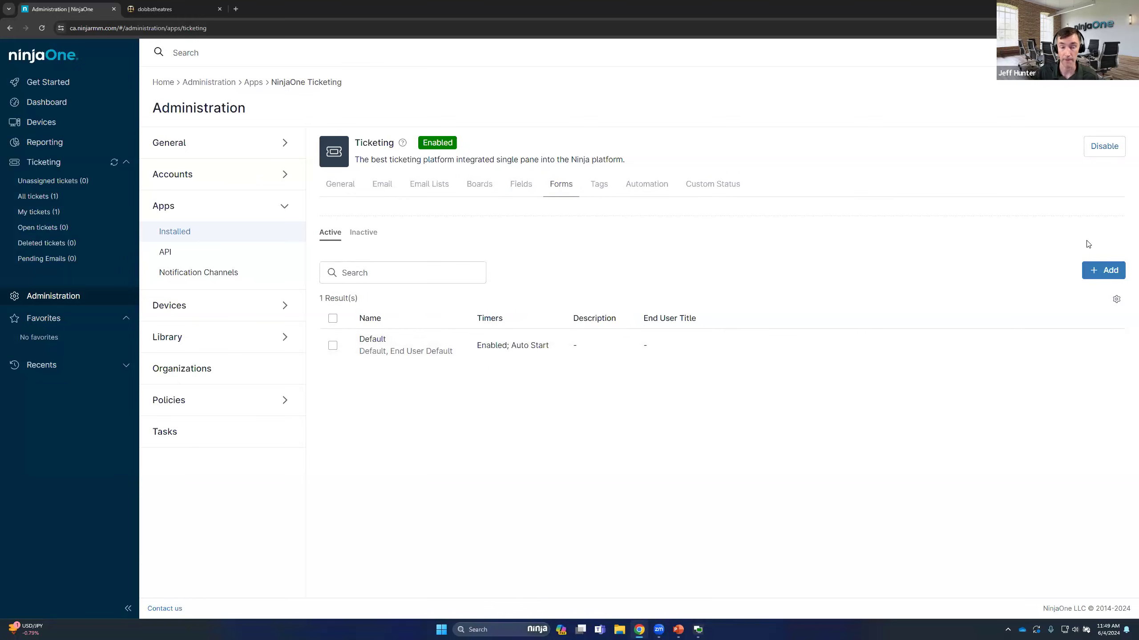
click(1107, 270)
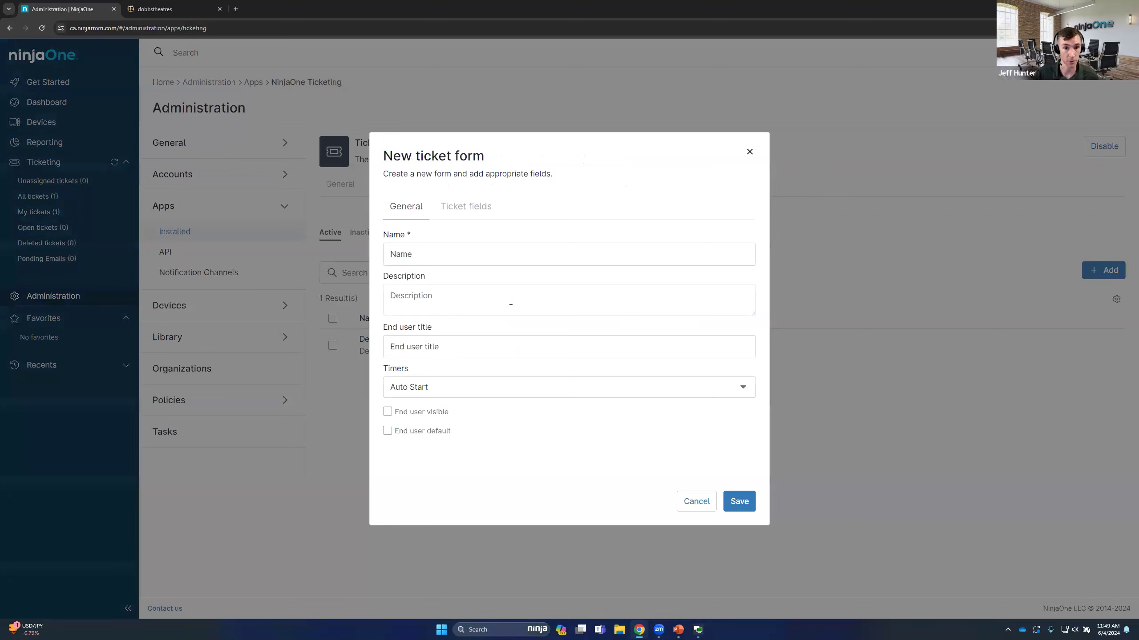
click(423, 257)
text(Hardwa)
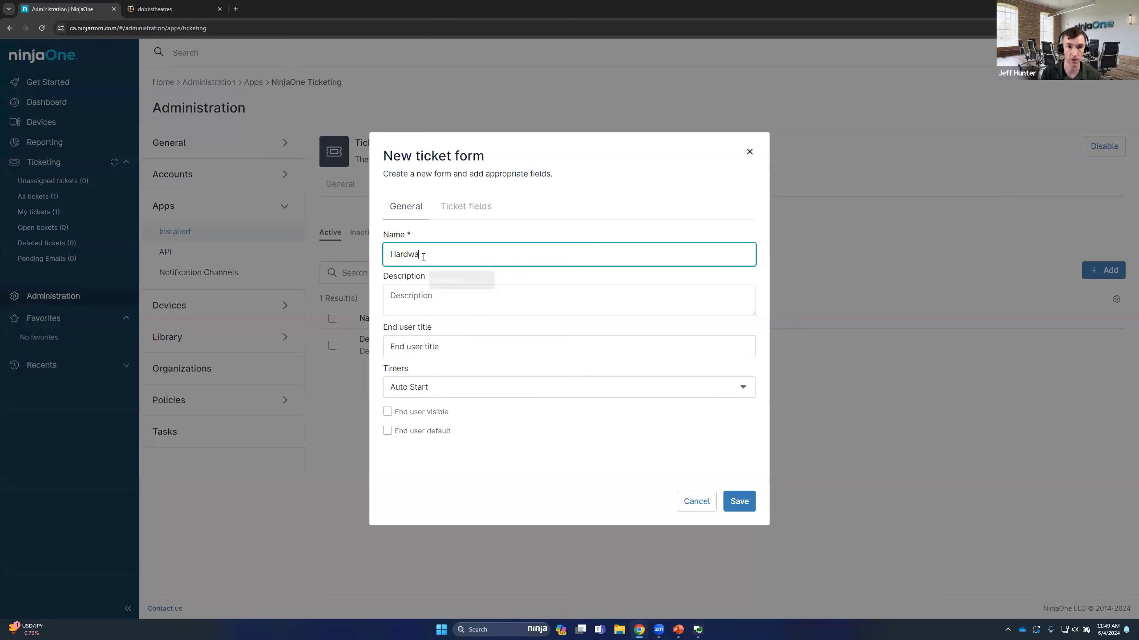
text(re Procurem)
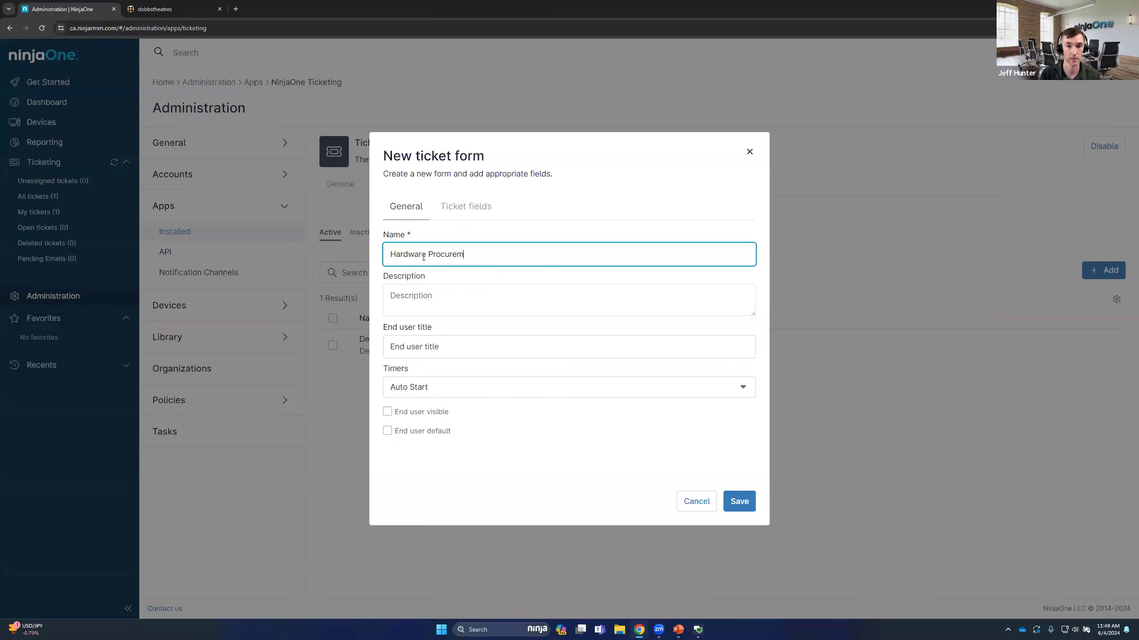
text(ent)
Set the new form's end user title to Hardware Procurement, leaving the description empty
click(439, 296)
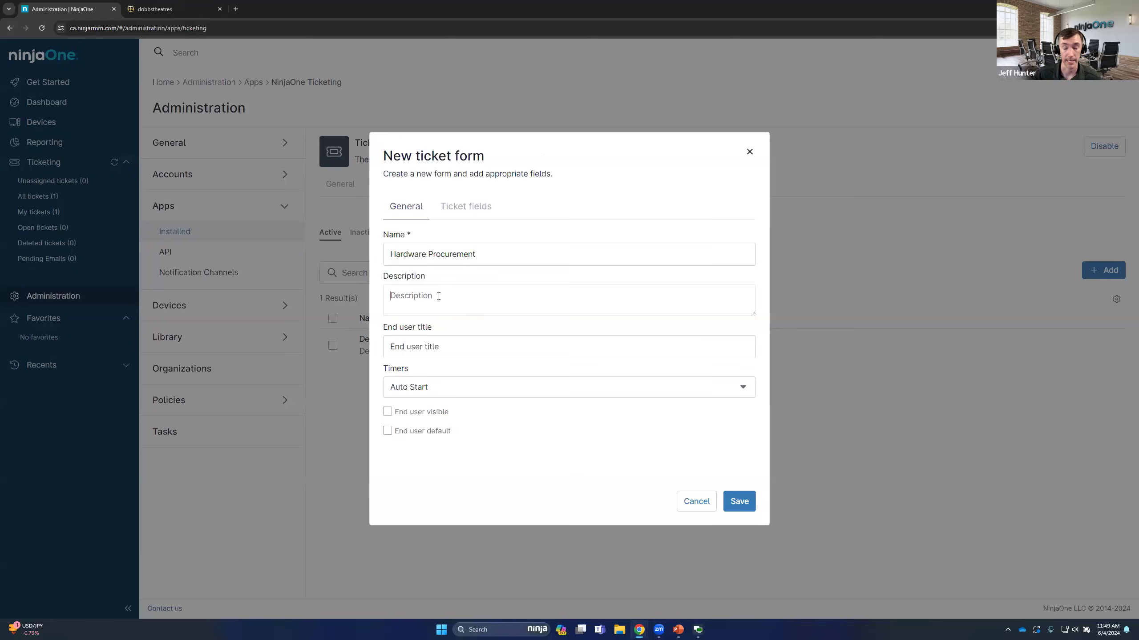
click(454, 348)
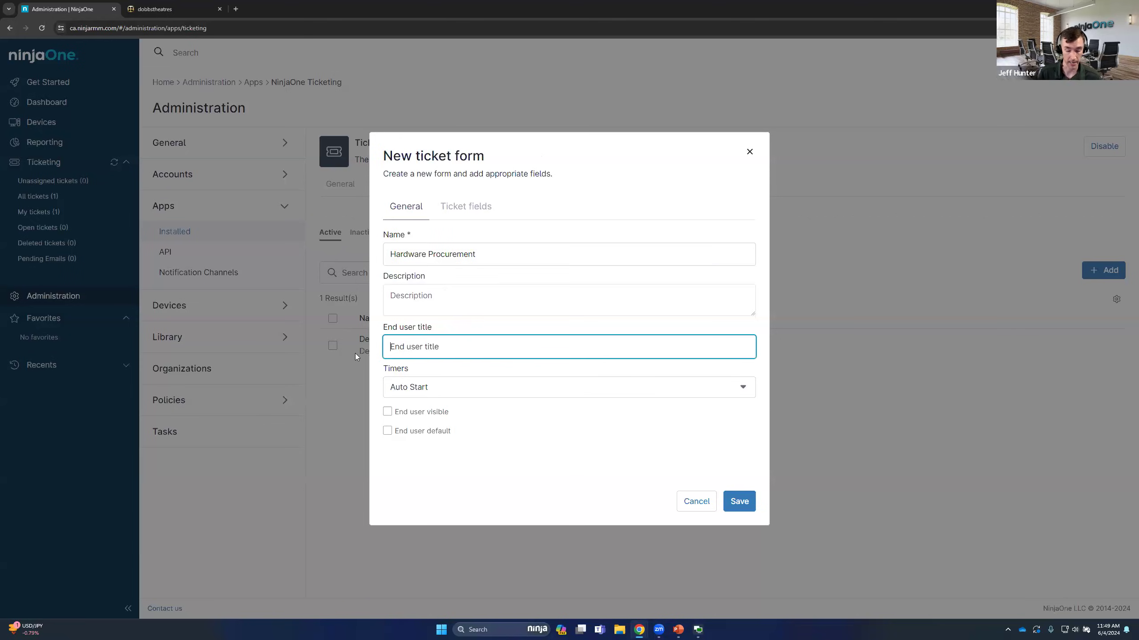
double_click(444, 255)
triple_click(447, 251)
click(435, 351)
text(Hardware Procurement)
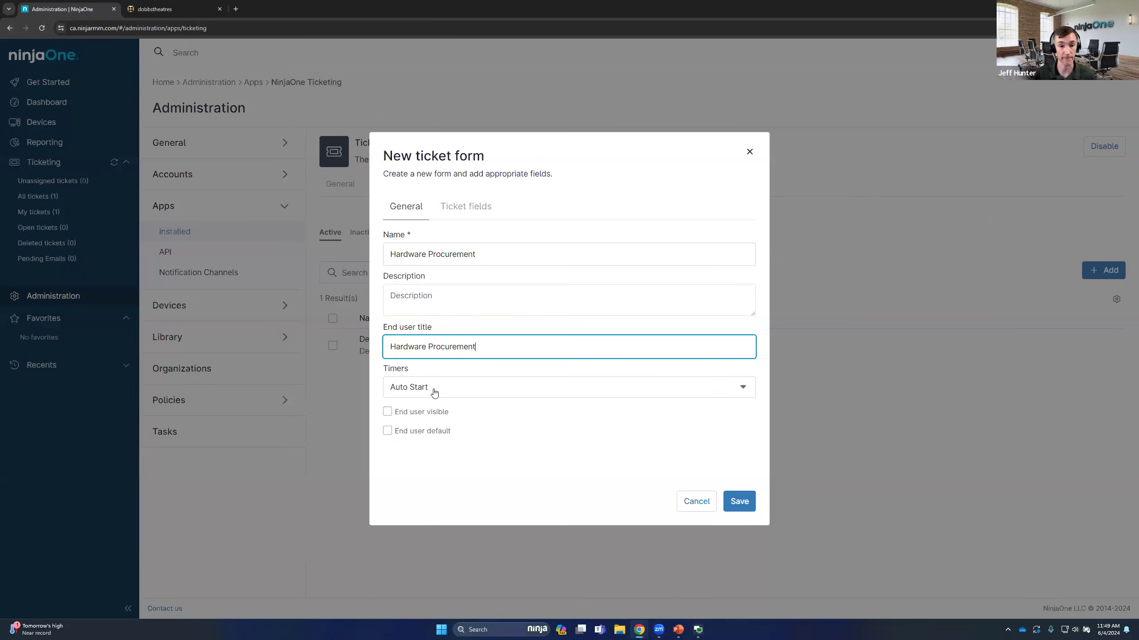
Make the Hardware Procurement form visible to end users without making it the end user default
click(386, 416)
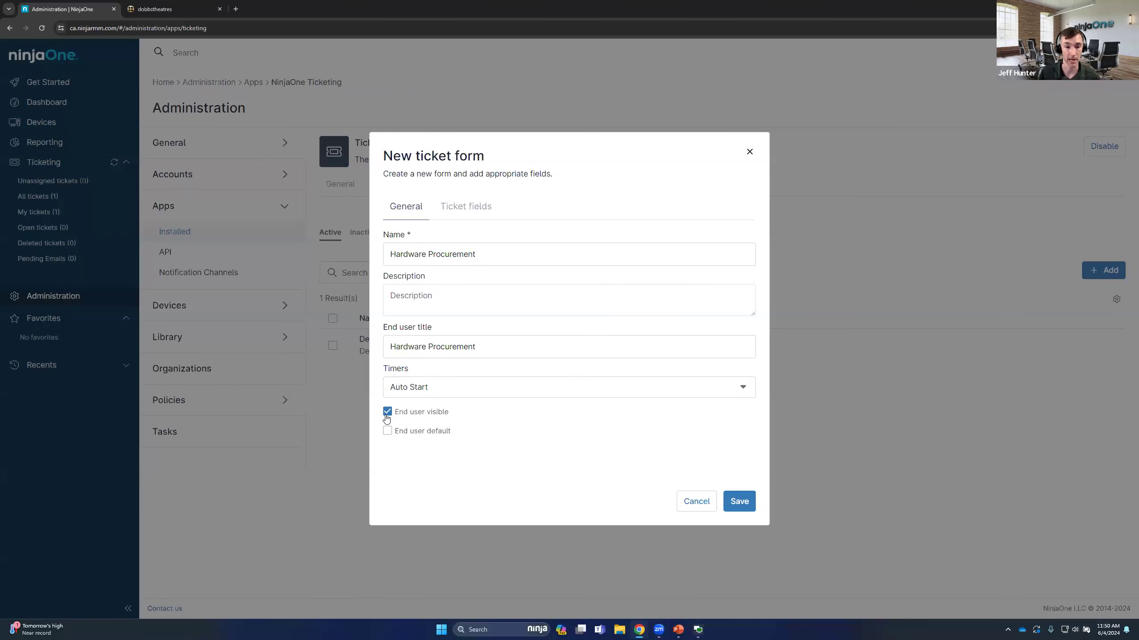
click(388, 431)
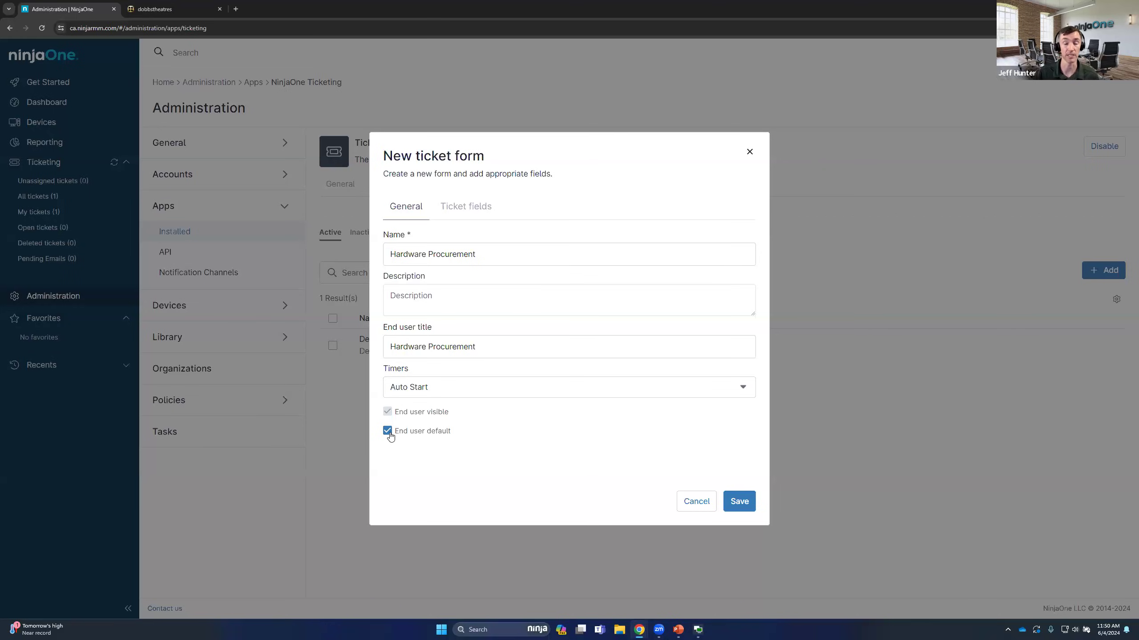
click(387, 431)
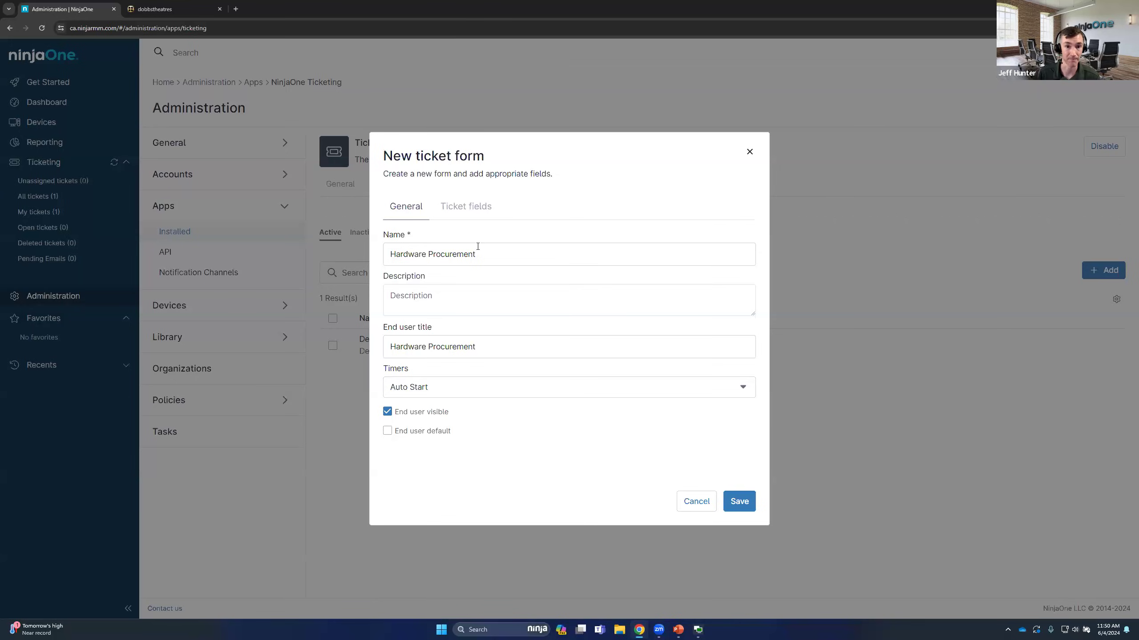
Add the Device Hardware and Due Date ticket fields to the Hardware Procurement form and save it
click(473, 209)
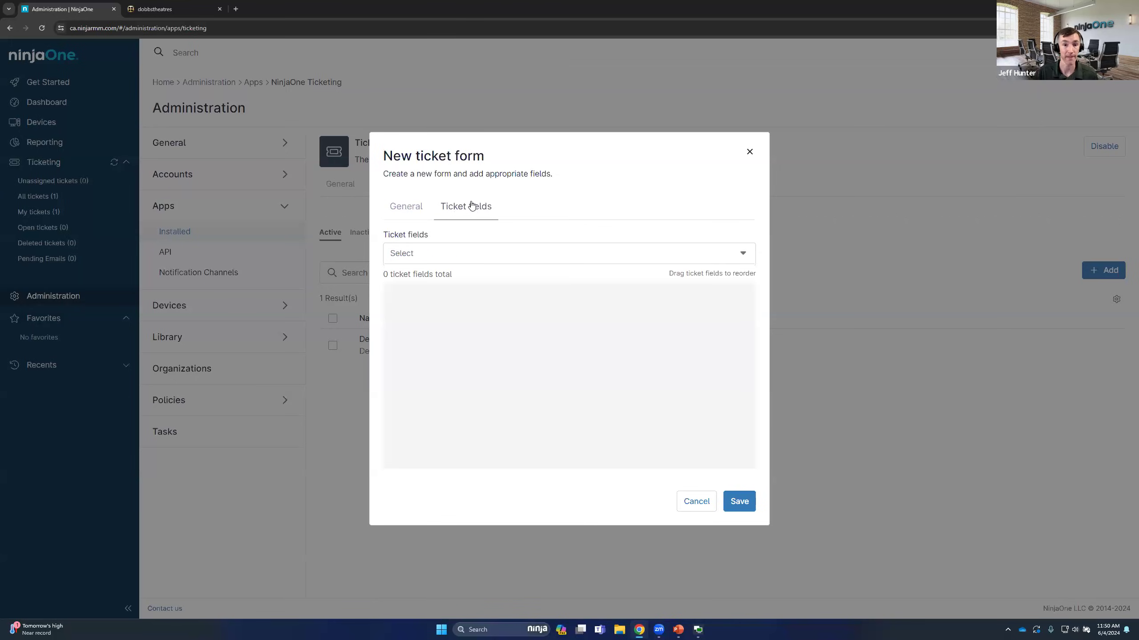
click(459, 254)
click(394, 280)
click(394, 300)
click(695, 453)
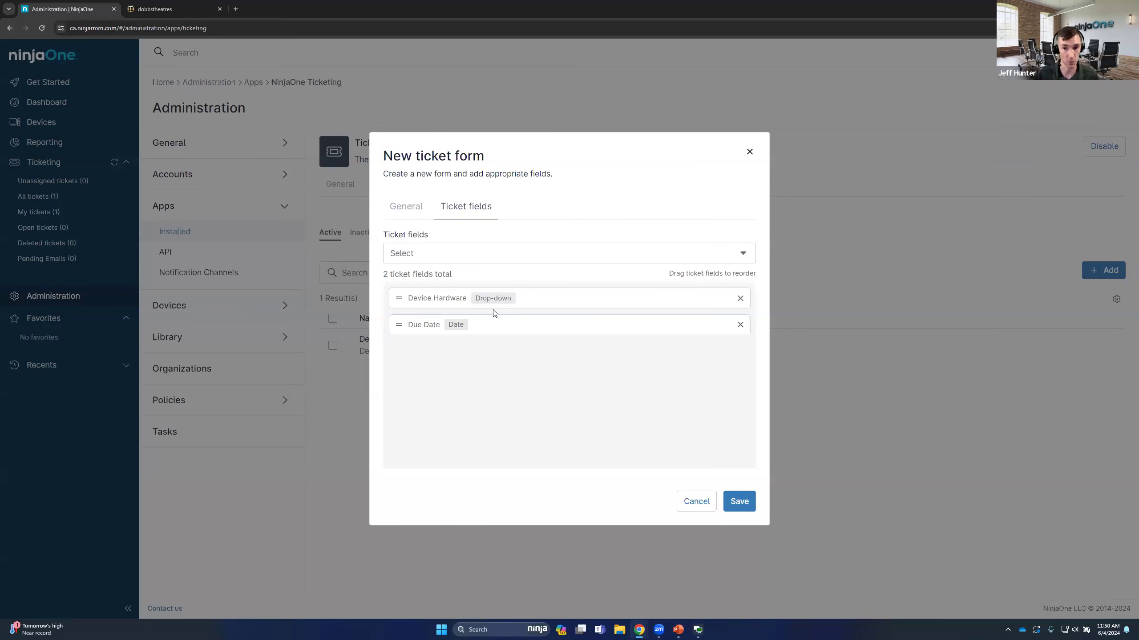
click(749, 495)
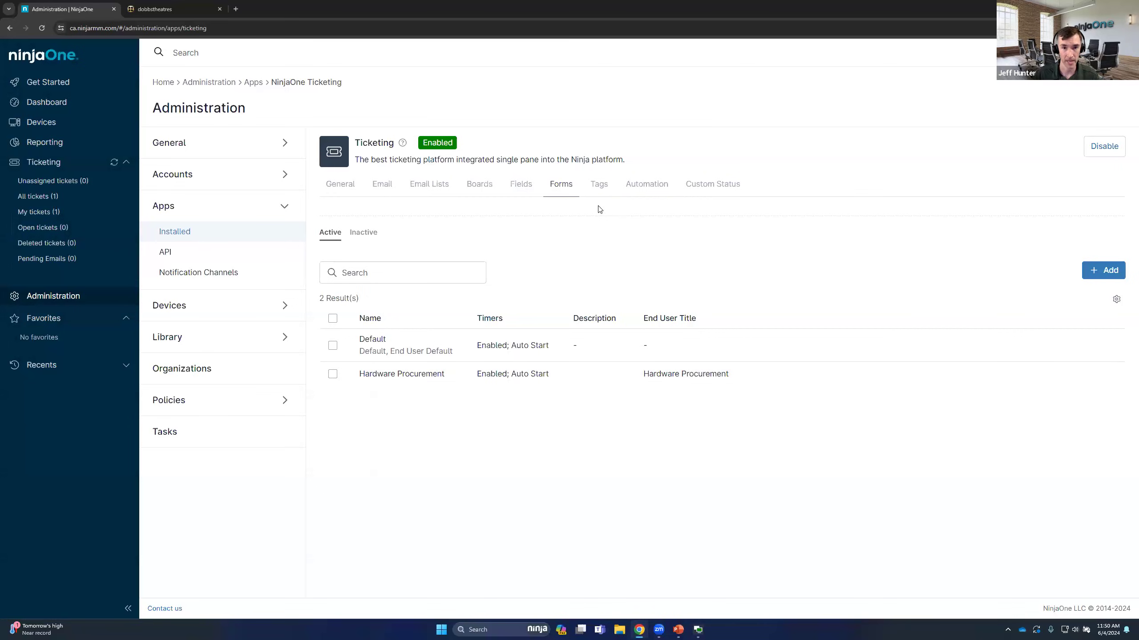
Open the "Network is slow" ticket from the All tickets board and switch its form to Hardware Procurement
click(50, 197)
click(353, 208)
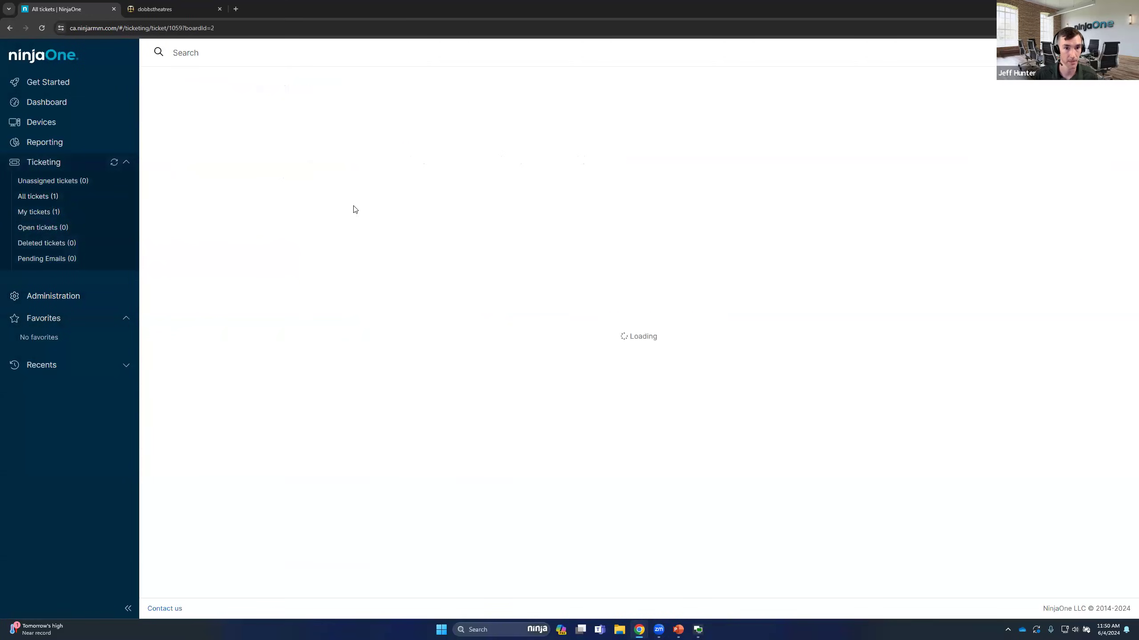
click(379, 147)
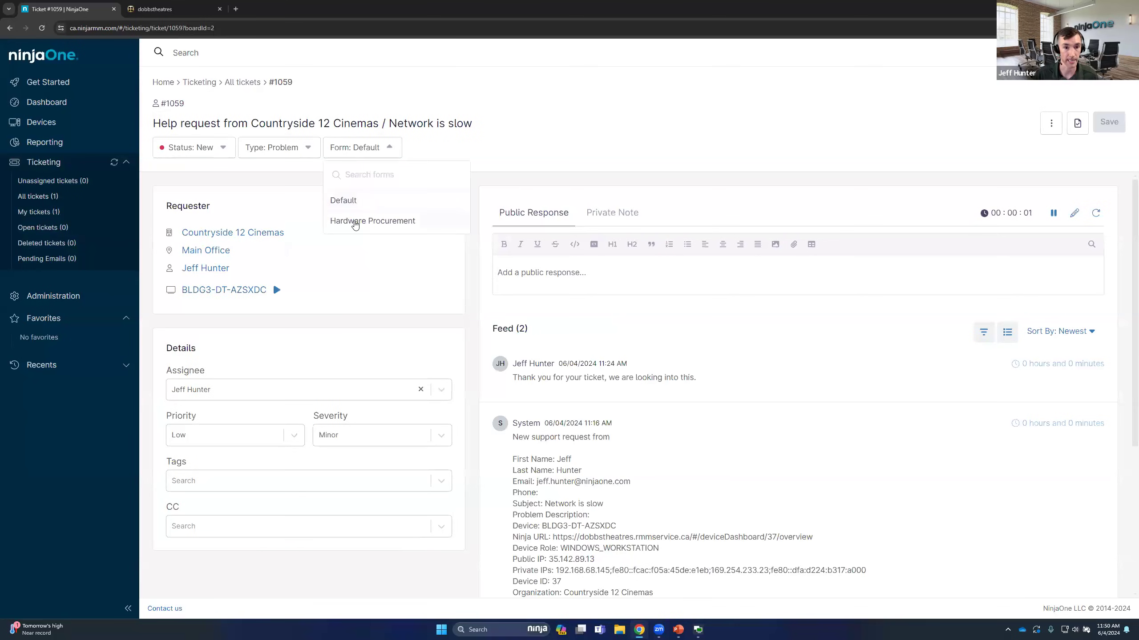
click(355, 223)
Set the ticket's Device Hardware to Dell and its Due Date to 06/28/2024, and save the ticket
scroll(358, 332, down, 4)
click(202, 394)
click(197, 421)
click(197, 424)
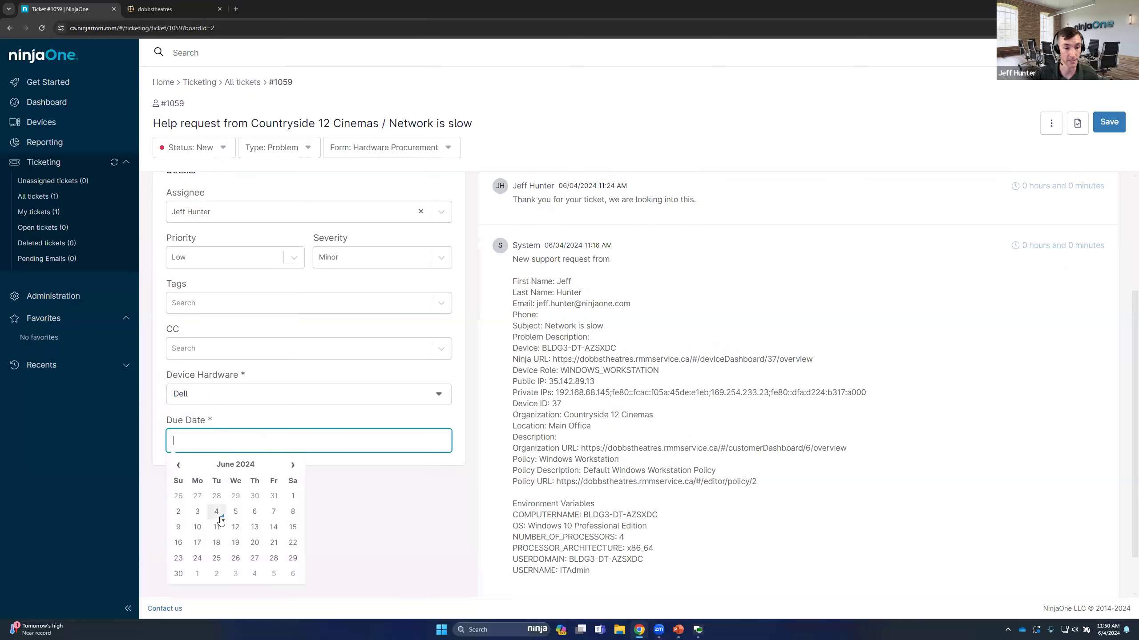
click(274, 558)
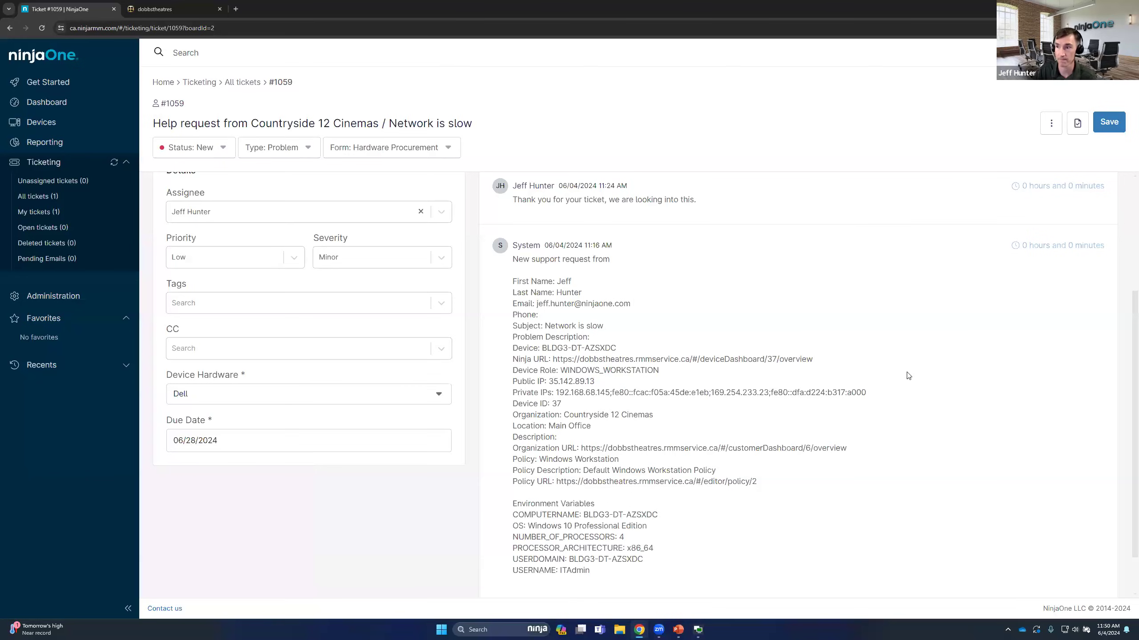
scroll(583, 291, up, 5)
click(1109, 119)
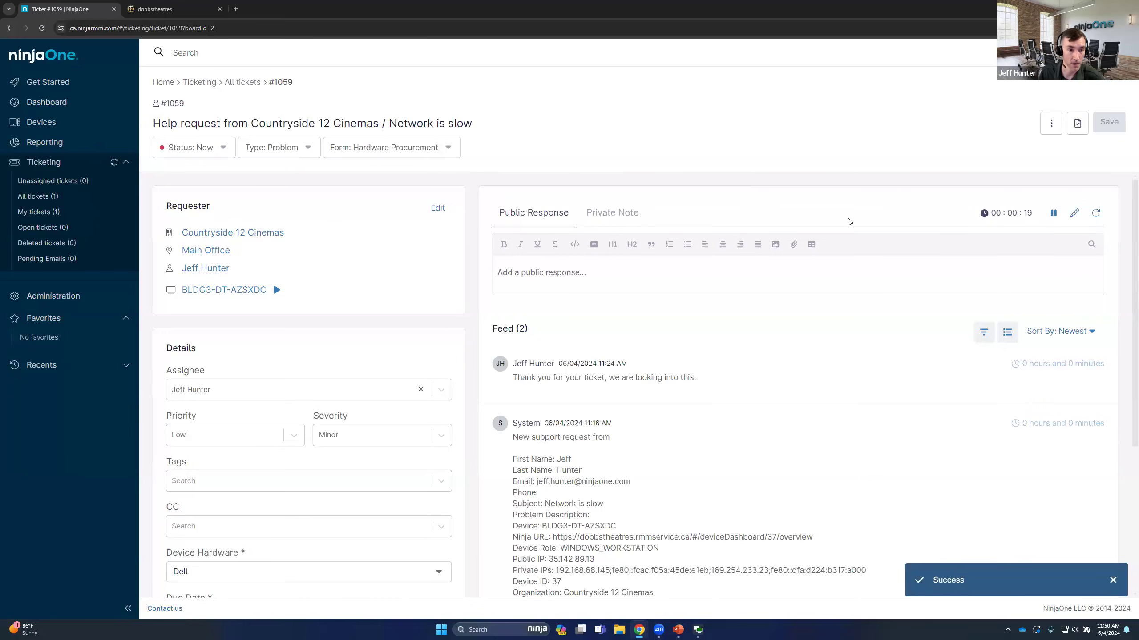
Open the All tickets board for editing and add the Due Date field as a column
click(45, 196)
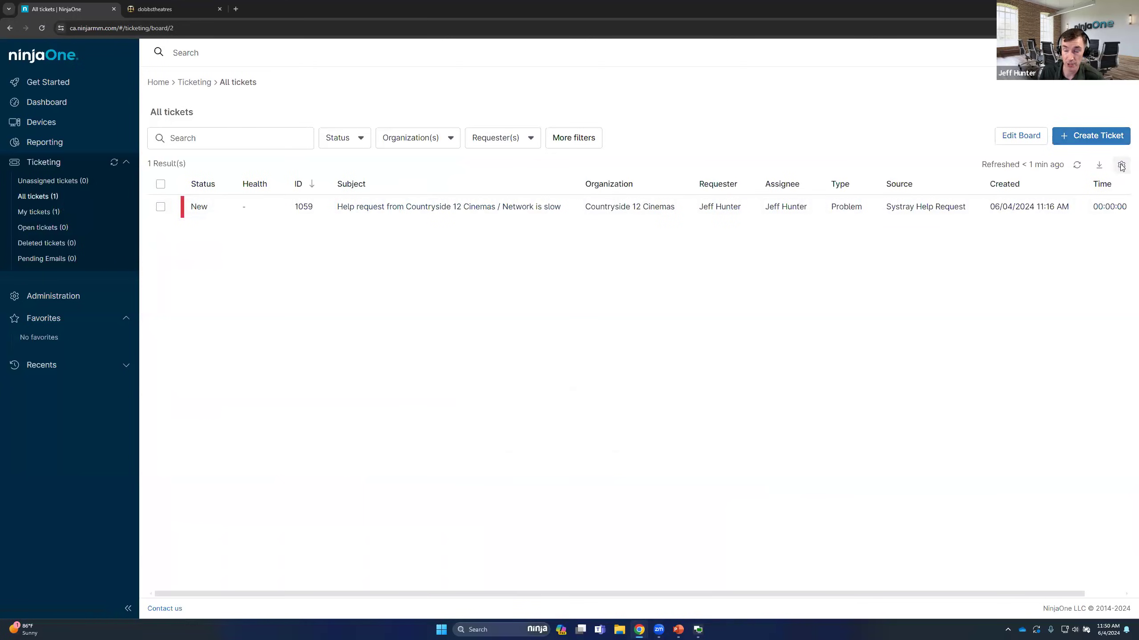
click(1120, 164)
click(642, 370)
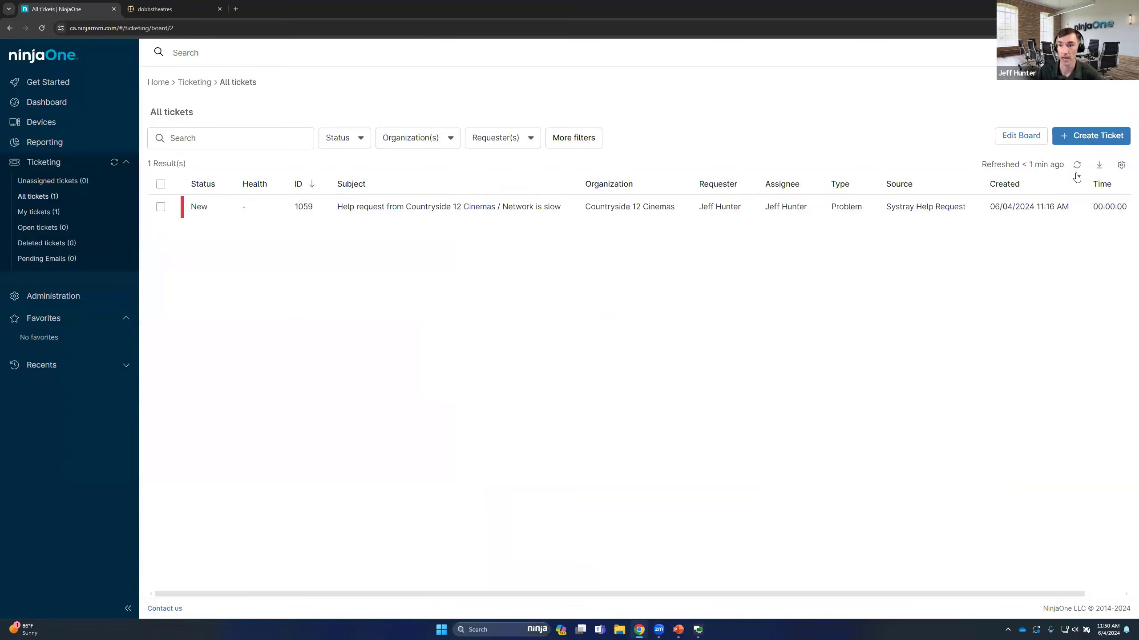
click(1045, 143)
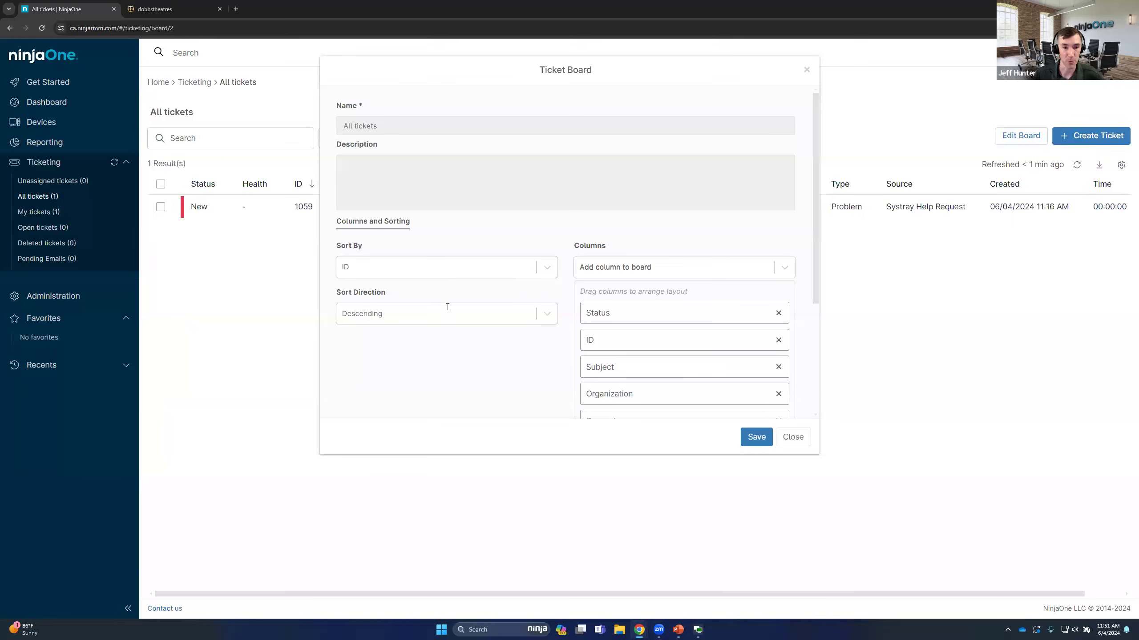
click(668, 268)
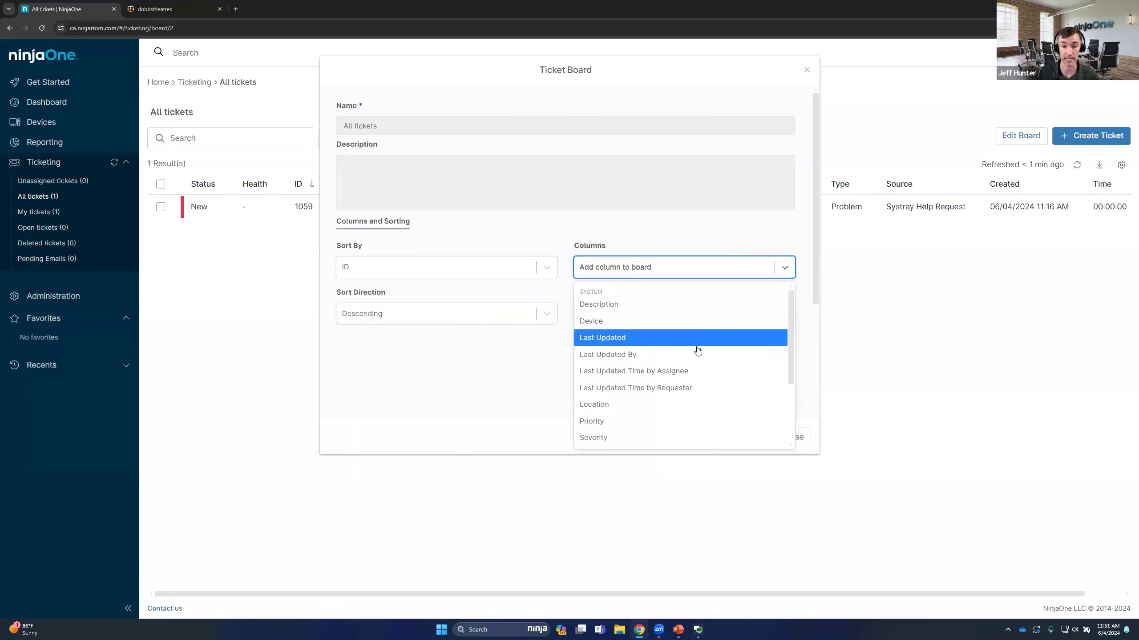
scroll(792, 319, down, 3)
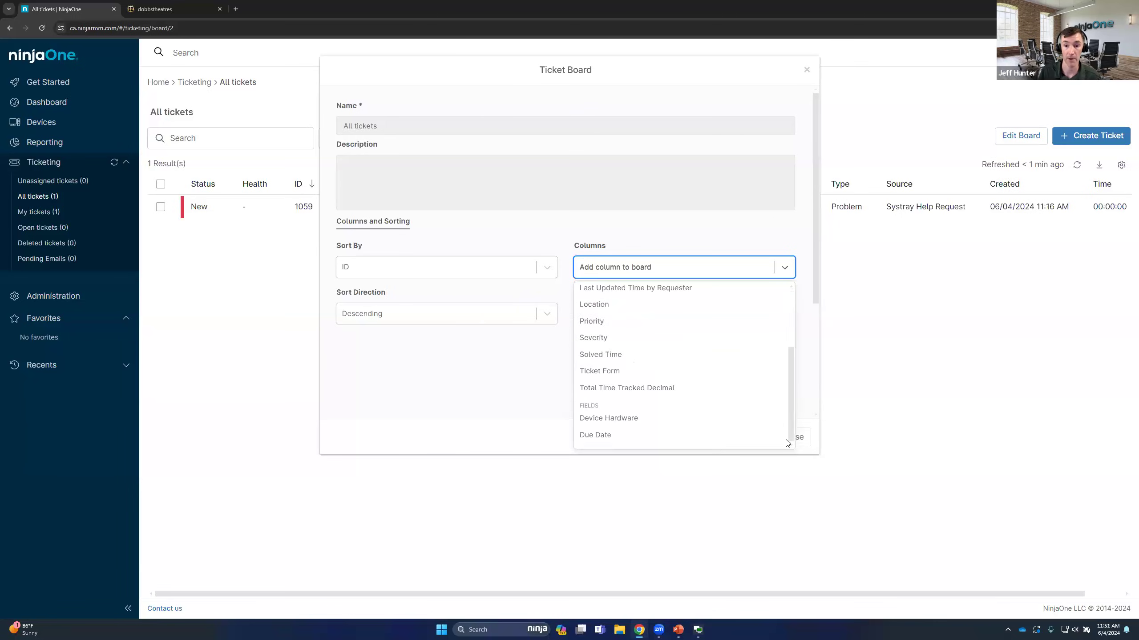
click(652, 434)
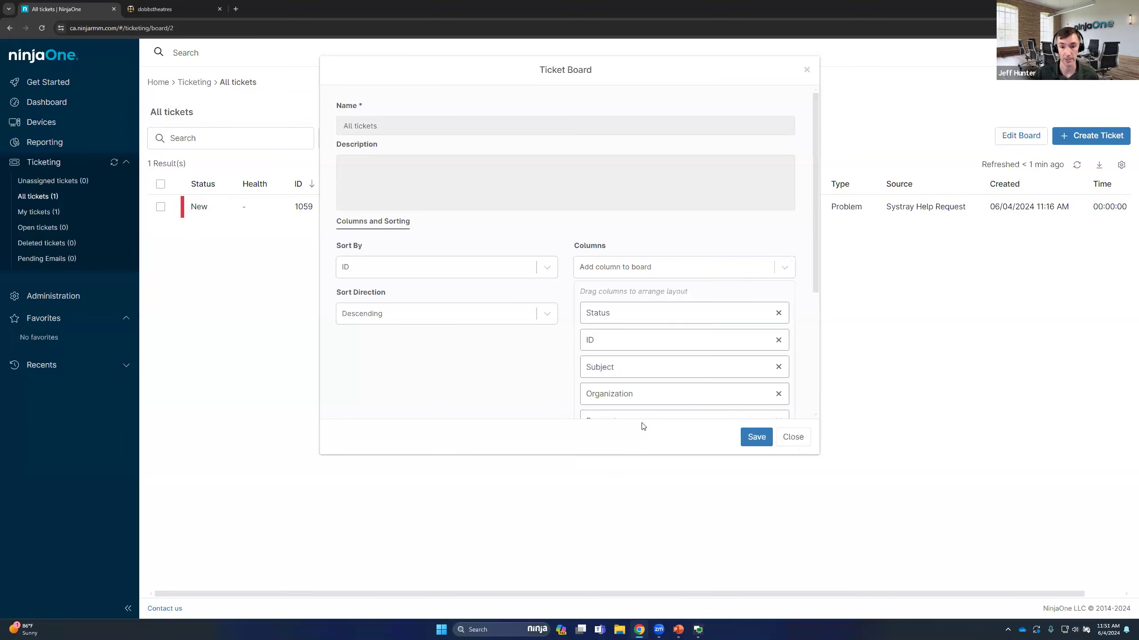
Add the Device Hardware column to the All tickets board and save the board
click(736, 272)
scroll(628, 404, down, 5)
click(626, 434)
click(756, 437)
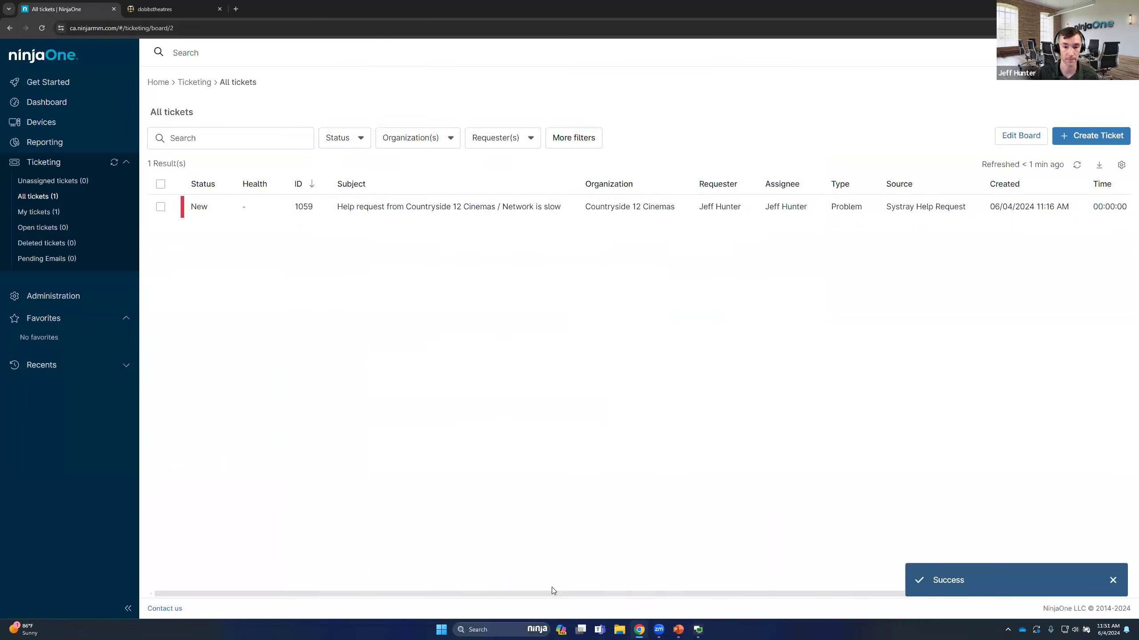
Check the Due Date and Device Hardware columns on the All tickets board and view the ticket export options
scroll(1073, 565, right, 4)
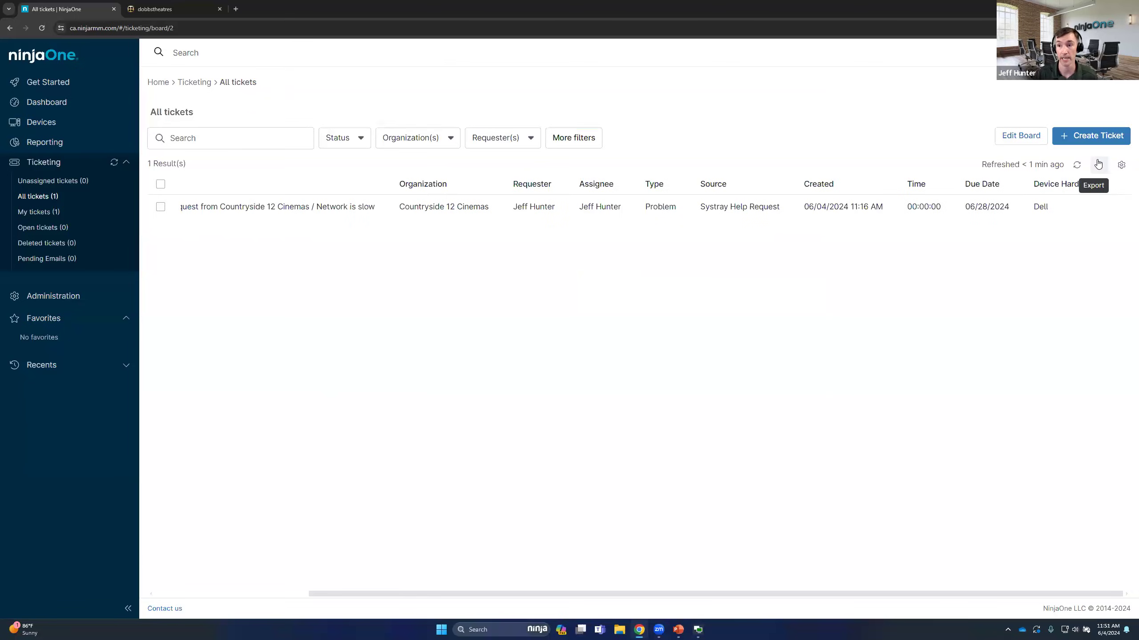
click(1098, 168)
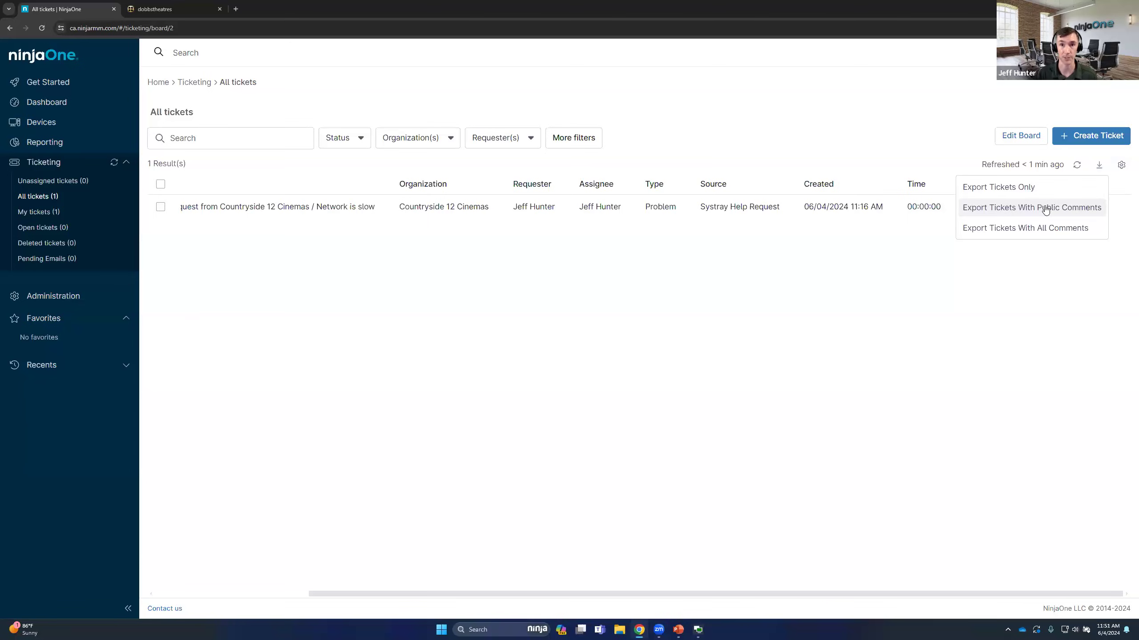
click(975, 123)
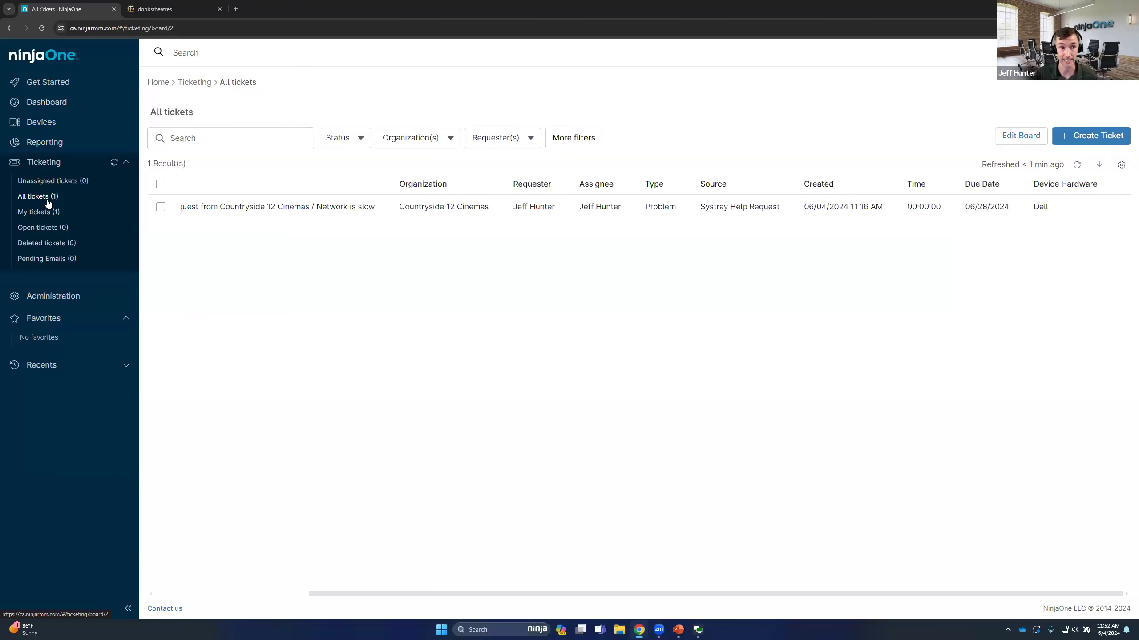
Open the board settings of the installed Ticketing app in Administration and start a new ticket board
click(66, 295)
click(185, 295)
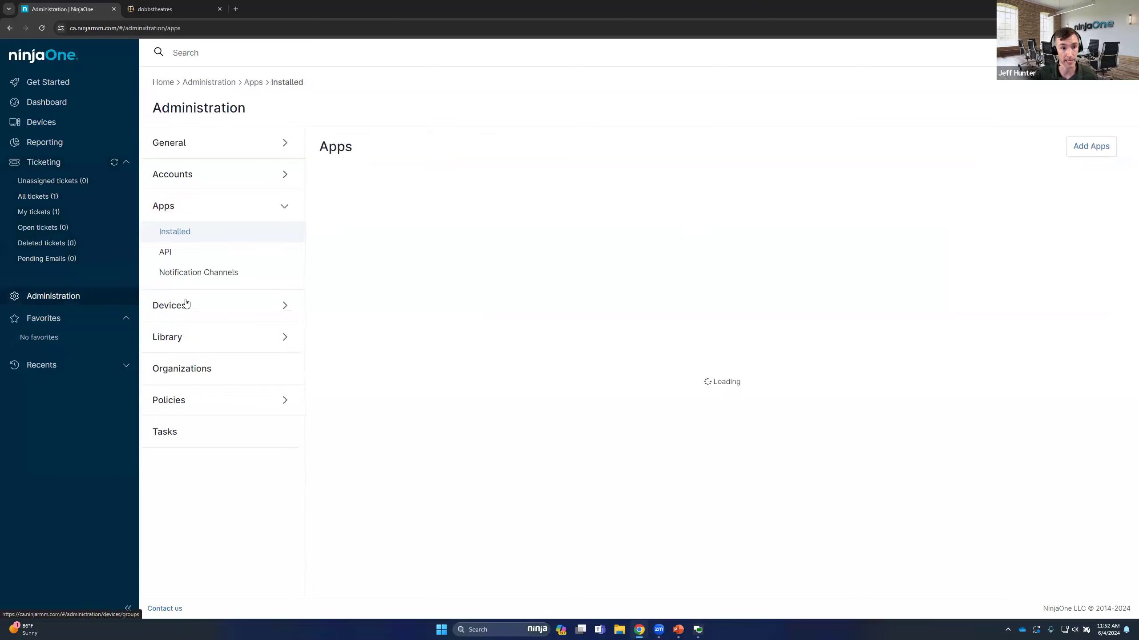
click(167, 252)
click(173, 232)
click(874, 212)
click(491, 184)
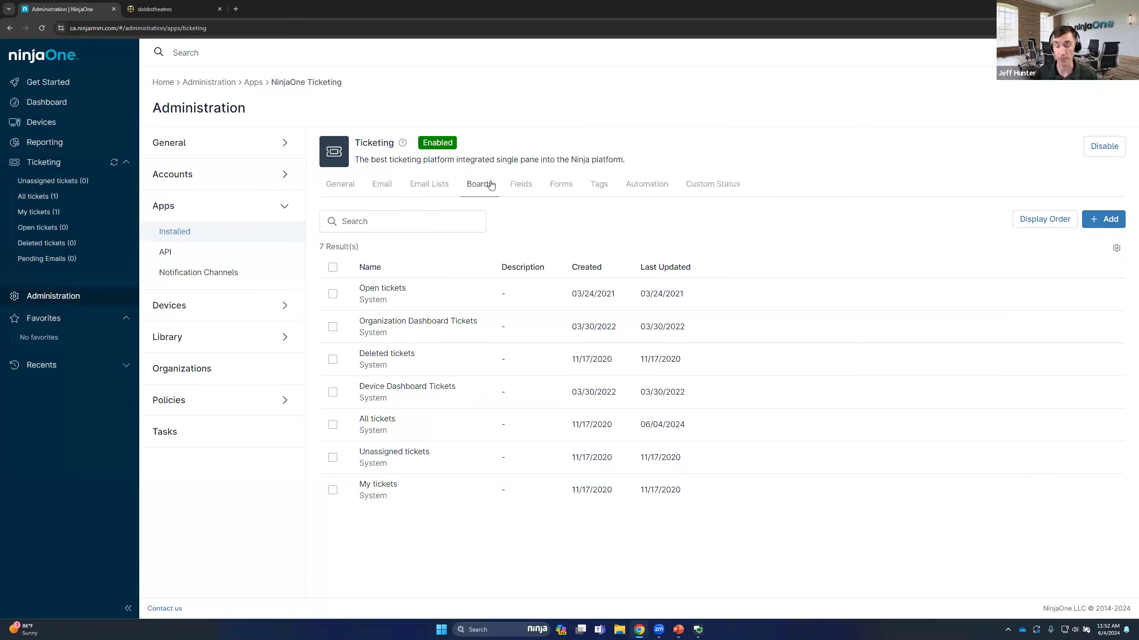
click(1105, 219)
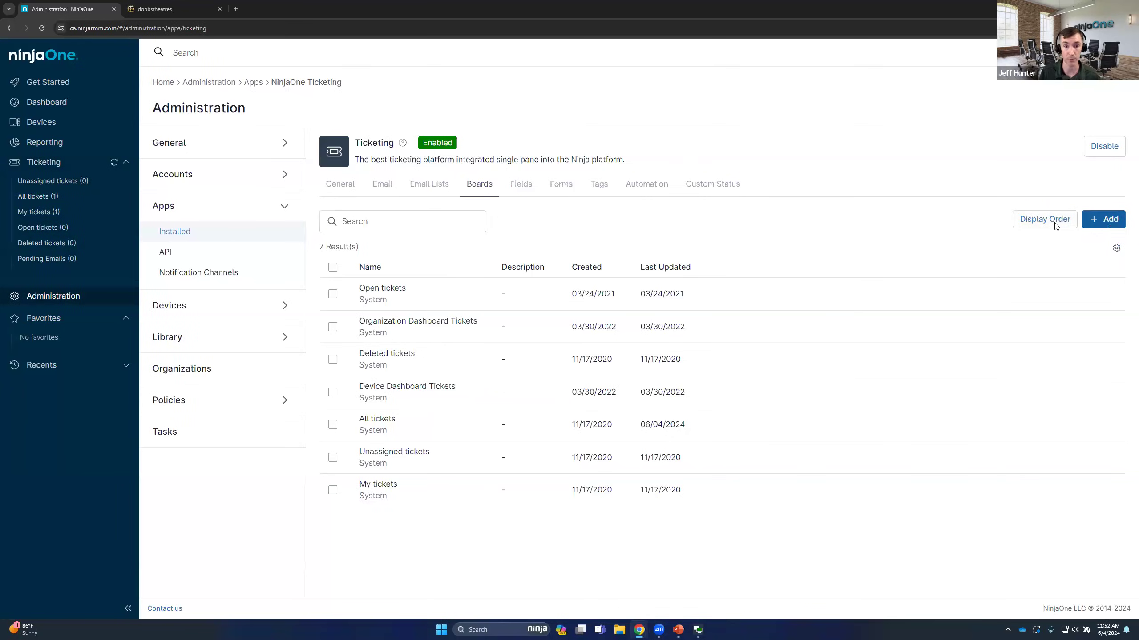
click(344, 263)
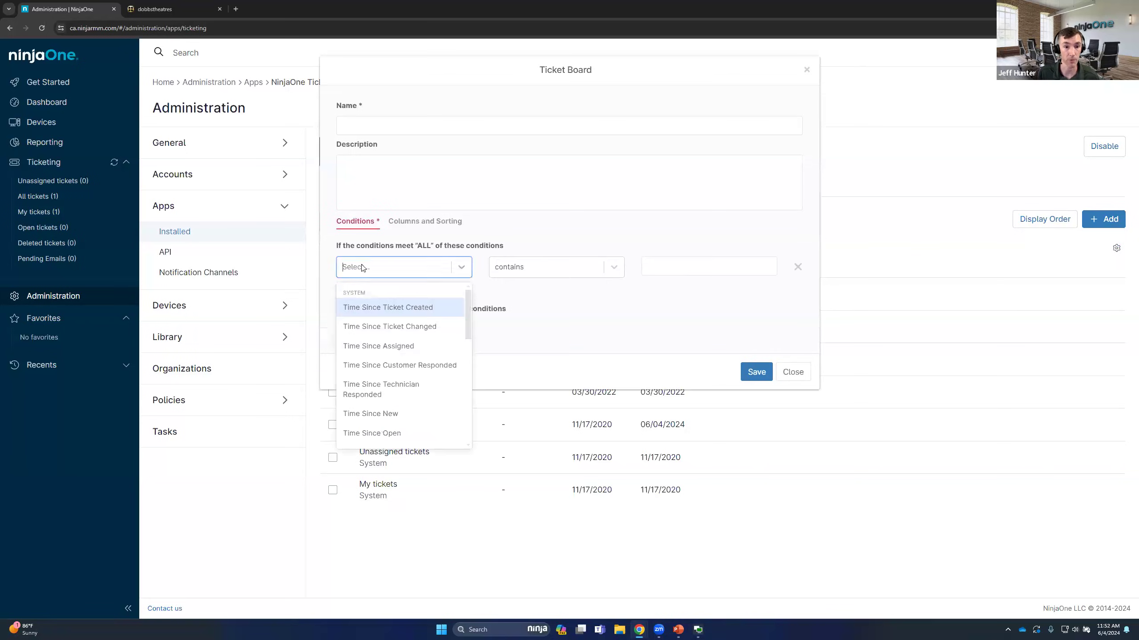
scroll(390, 322, down, 3)
scroll(399, 326, up, 3)
scroll(399, 332, down, 3)
click(462, 267)
click(462, 267)
scroll(396, 377, down, 3)
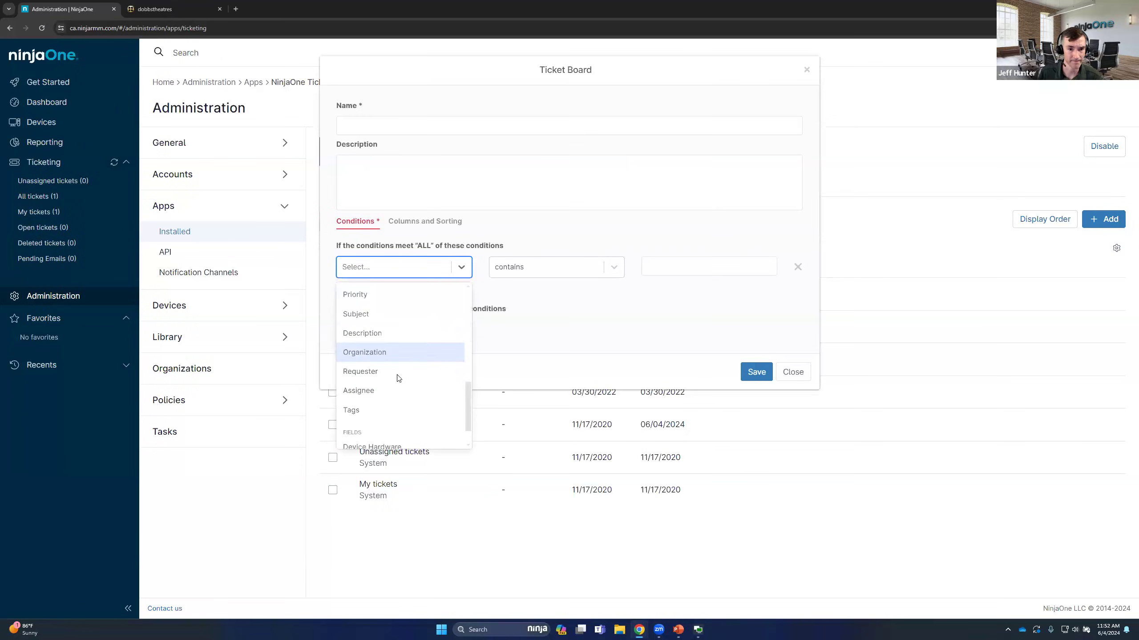
scroll(386, 368, up, 2)
scroll(381, 361, up, 3)
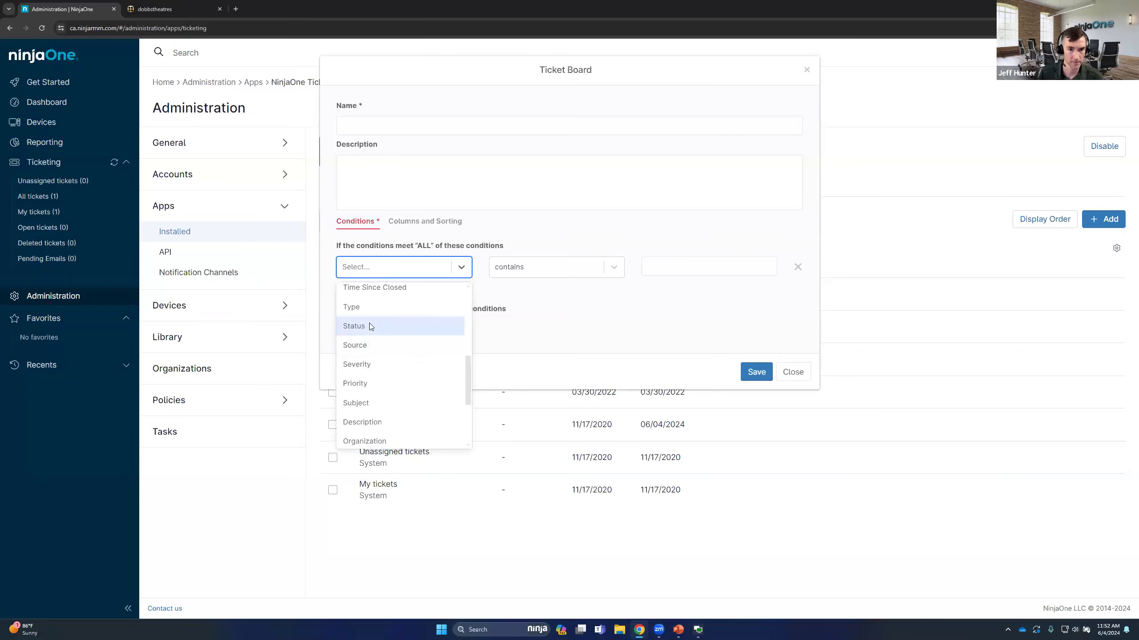
scroll(379, 331, down, 1)
click(377, 330)
click(641, 264)
click(666, 292)
click(343, 289)
click(367, 296)
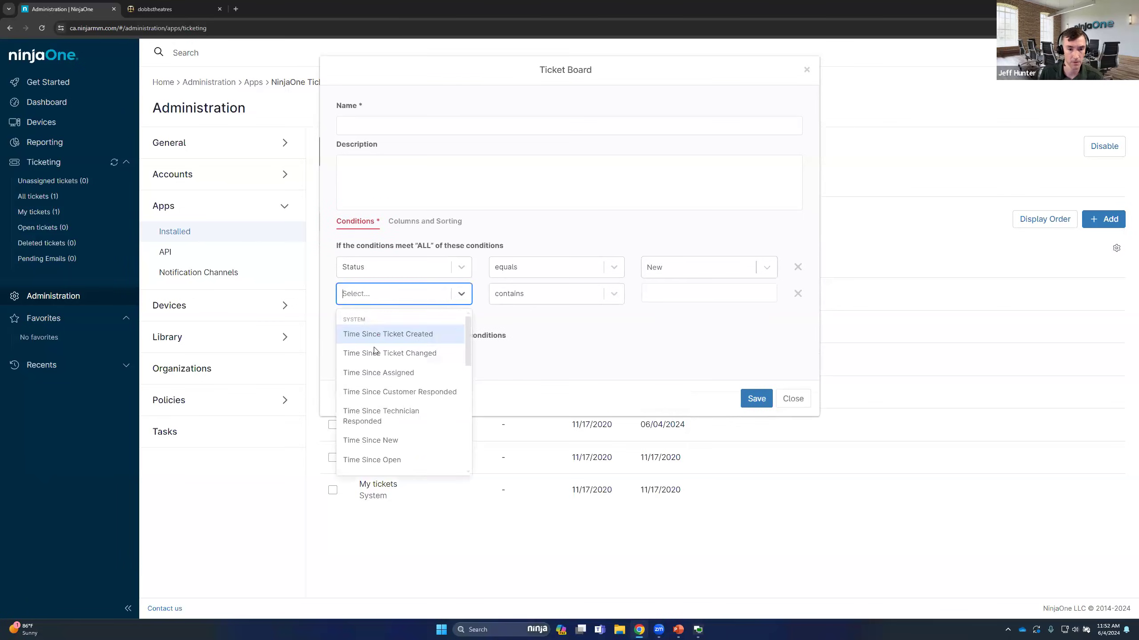
text(stat)
key(Return)
click(700, 290)
click(681, 334)
click(344, 315)
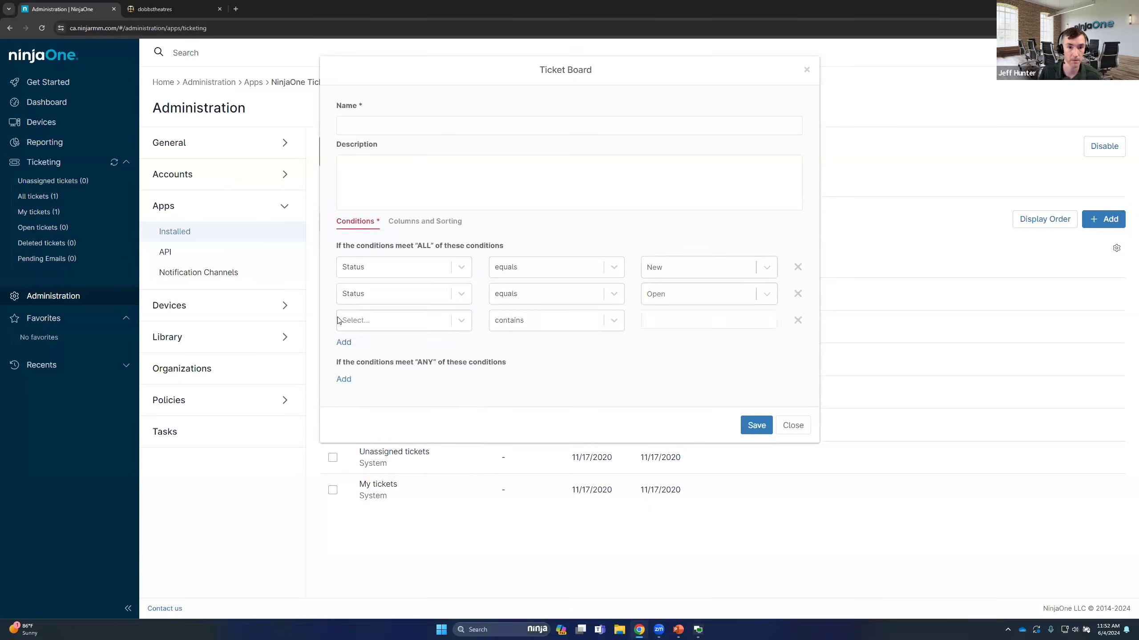
click(798, 268)
click(797, 267)
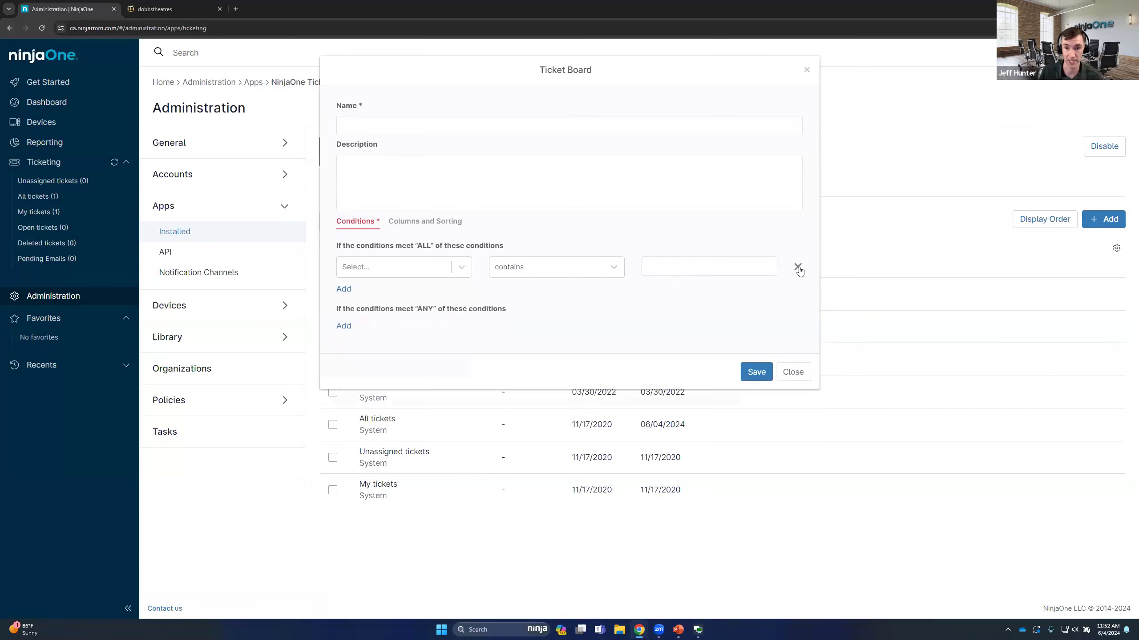
click(798, 268)
Add an "ANY" condition to the new ticket board for Status equals New
click(349, 300)
click(381, 304)
text(stat)
key(Return)
click(666, 304)
click(661, 328)
Add a second "ANY" condition to the board for Status equals Open
click(344, 326)
click(359, 330)
text(stat)
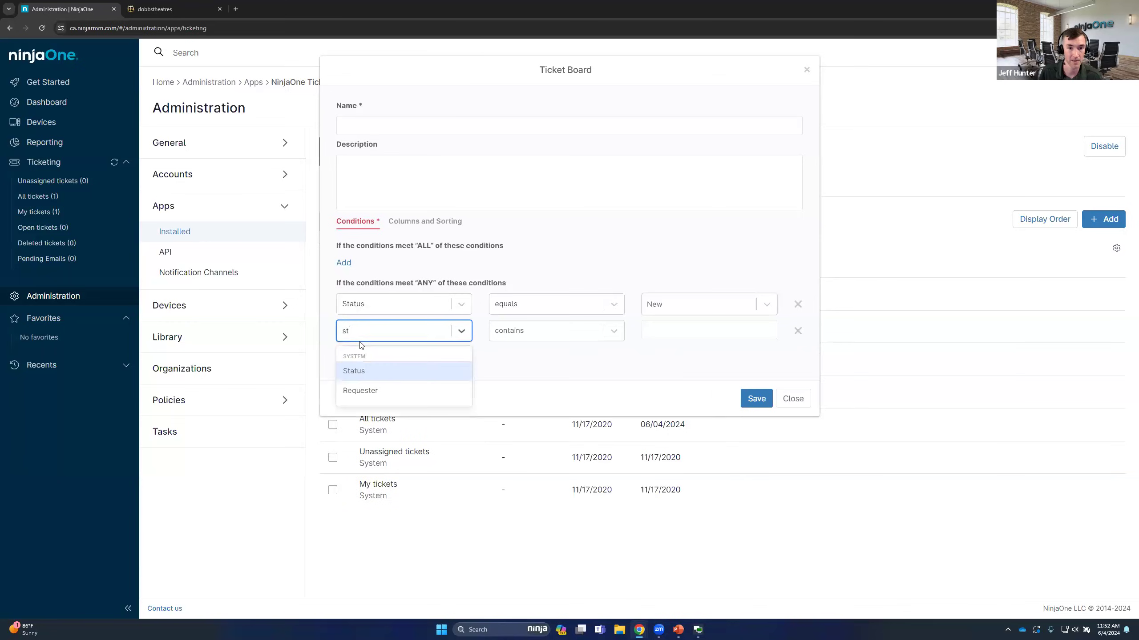
click(363, 369)
click(679, 327)
click(676, 372)
Add a third "ANY" condition to the board for Status equals Waiting
click(345, 353)
click(362, 358)
text(stat)
click(376, 394)
click(682, 357)
click(667, 414)
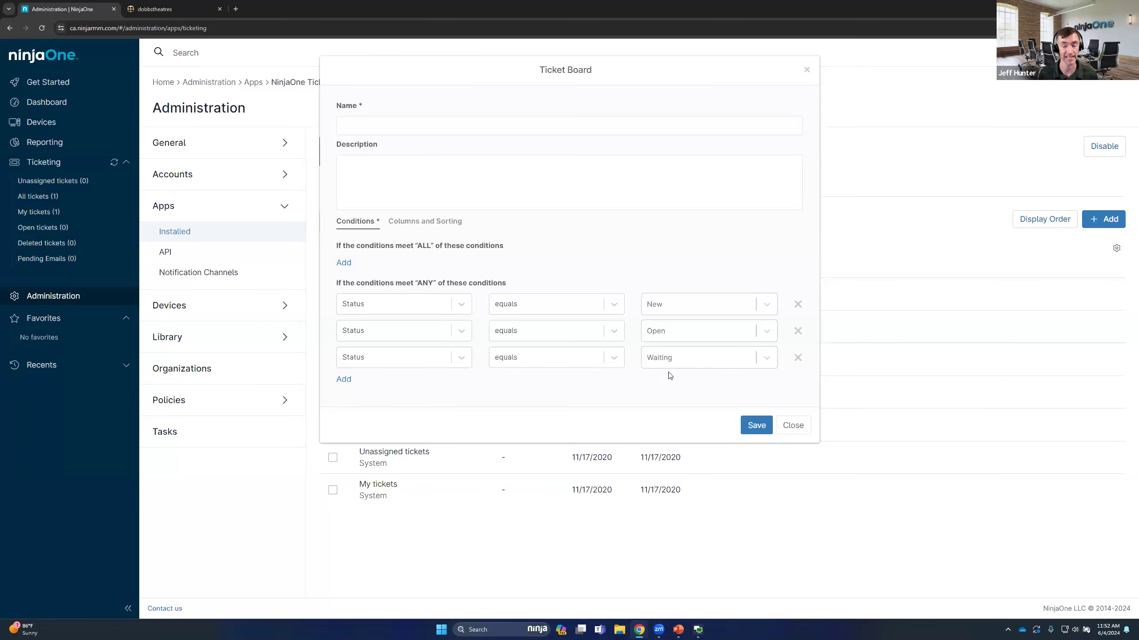
Name the board Active Tickets, check its columns and sorting, and save it
click(412, 124)
text(Active Tickets)
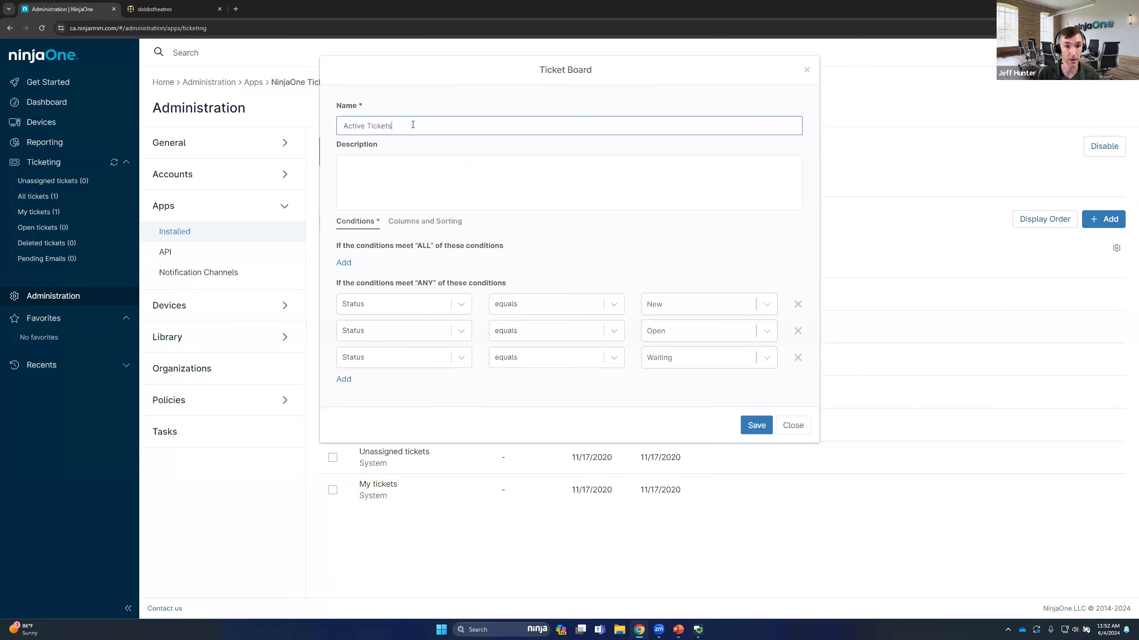
click(425, 232)
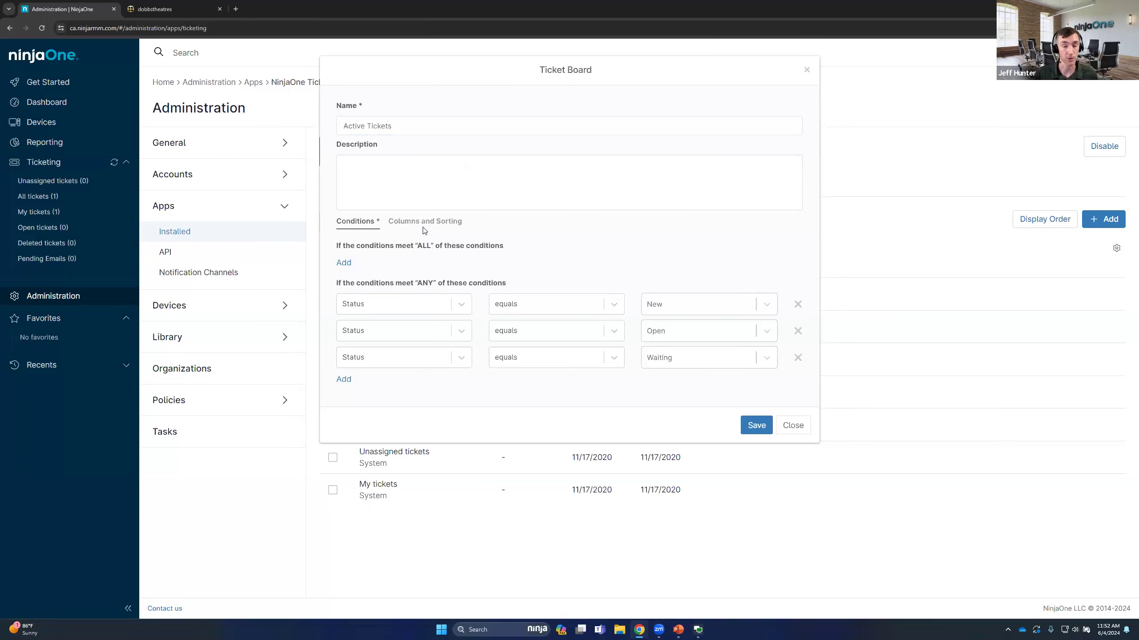
click(433, 231)
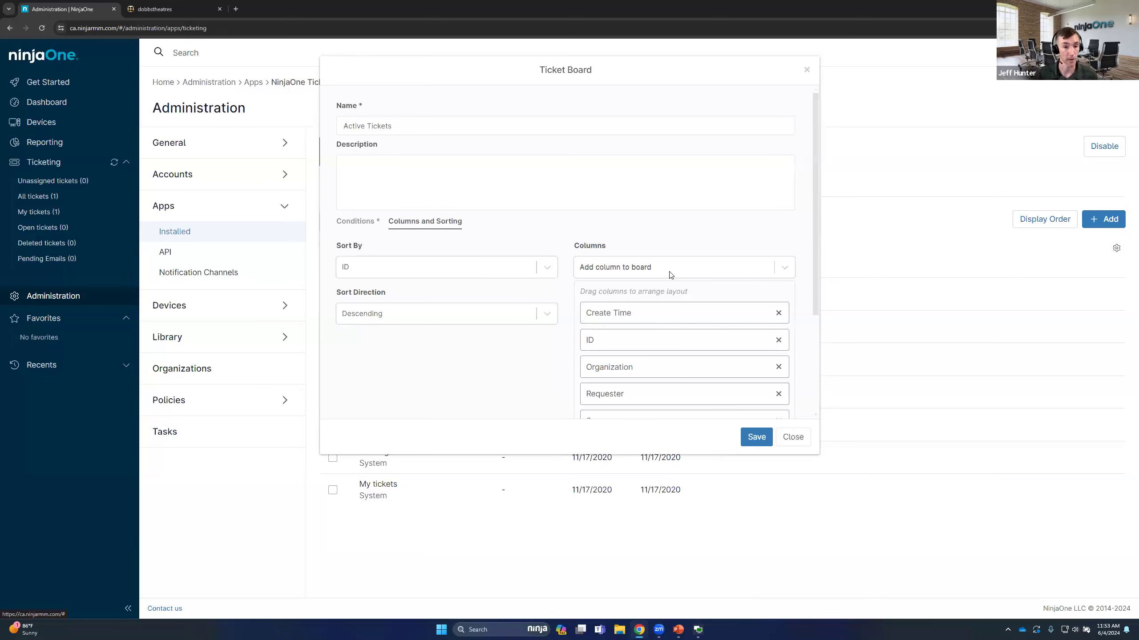
click(756, 437)
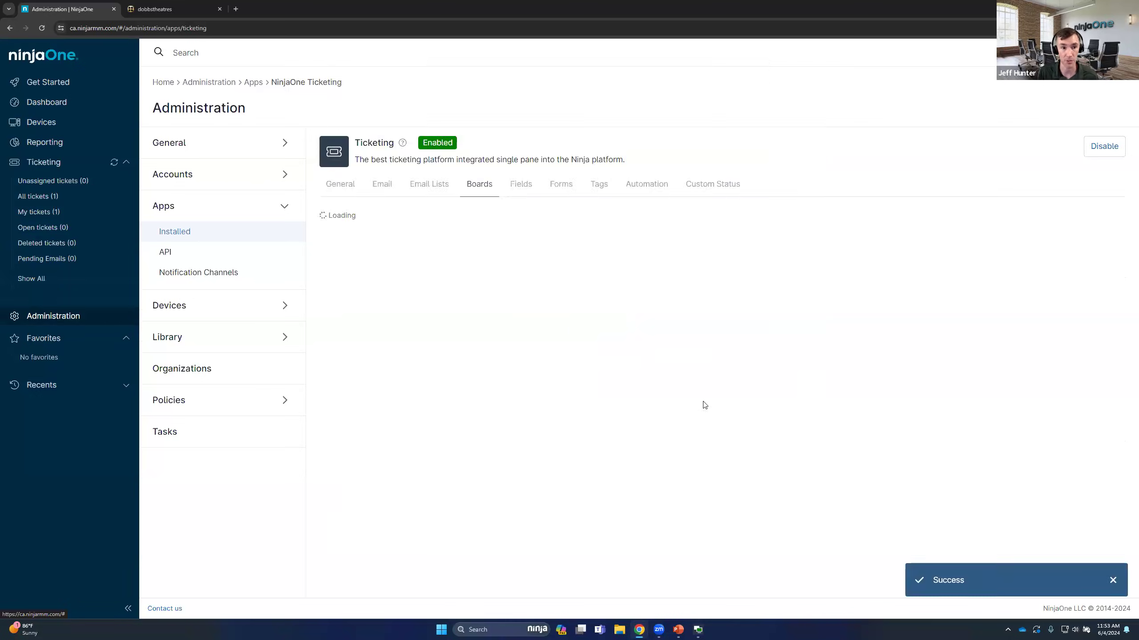
Open the Regional Engineer technician role and go to its ticketing permissions
click(178, 184)
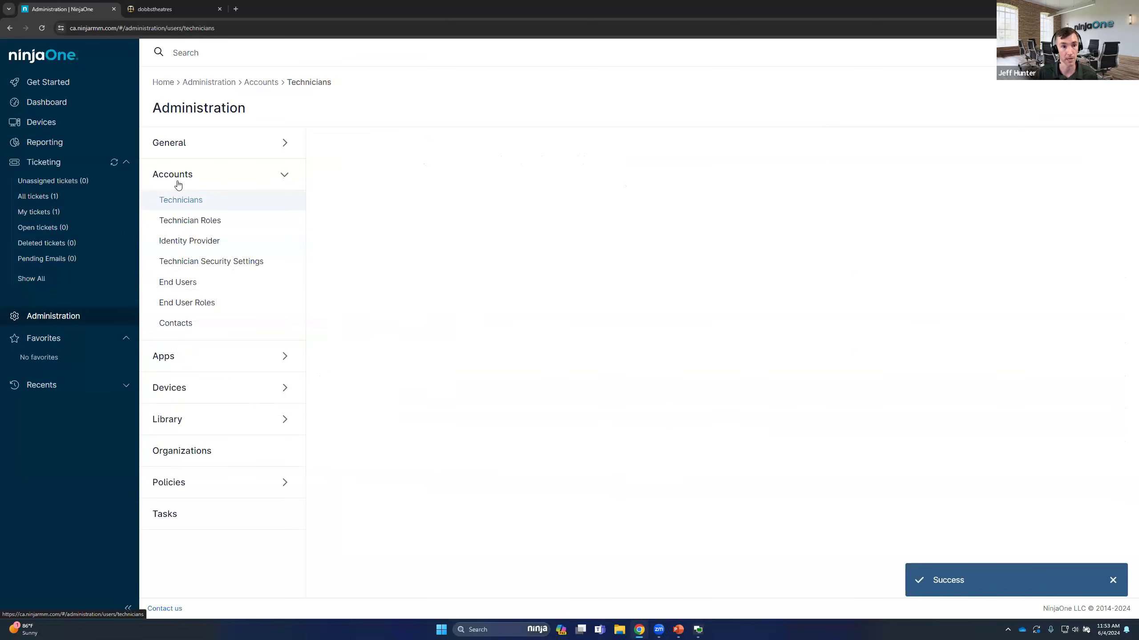
click(191, 221)
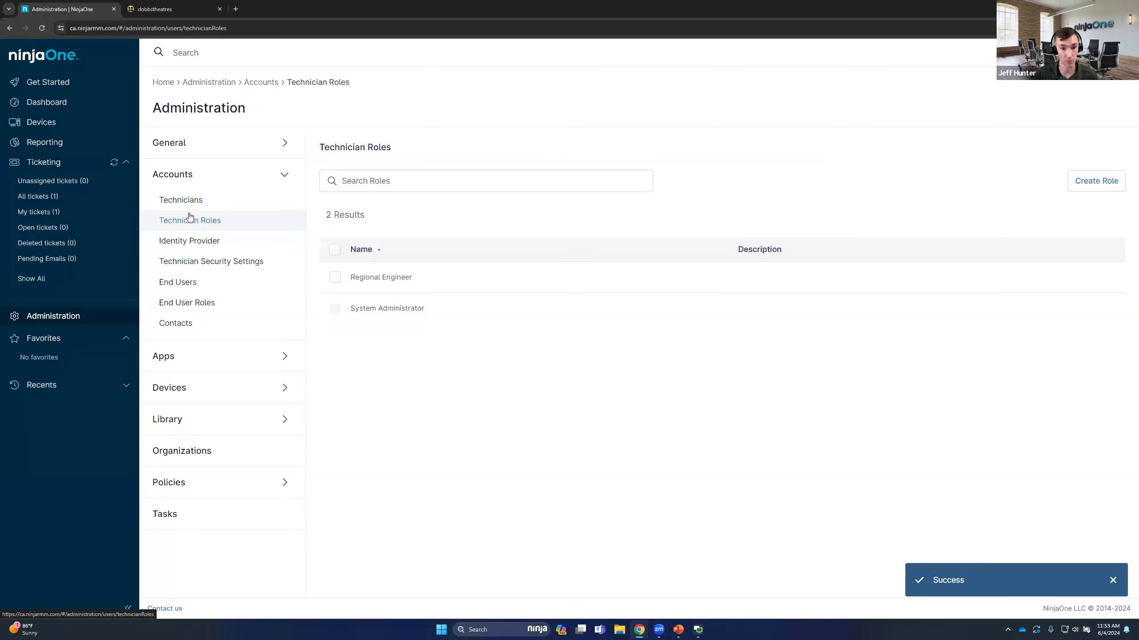
click(409, 279)
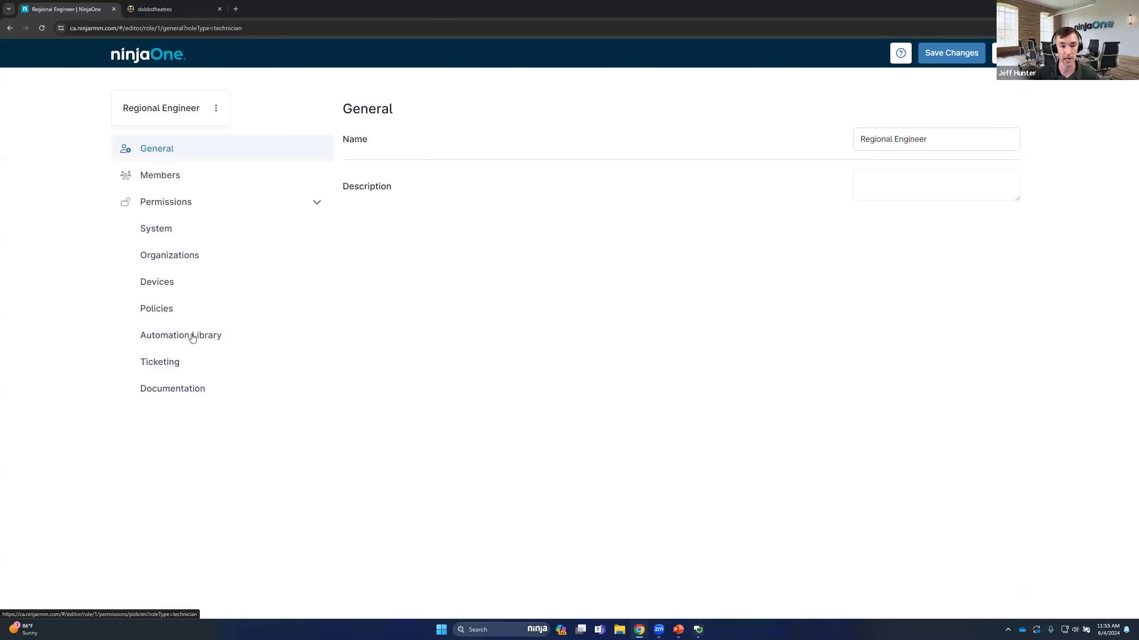
click(174, 369)
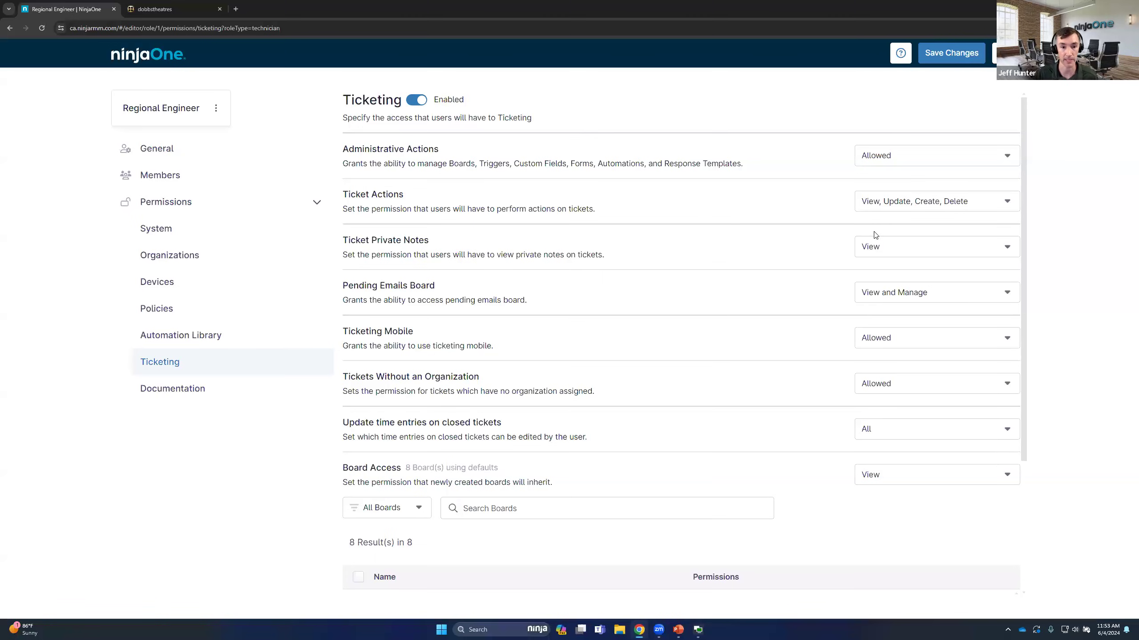
Review the role's Ticketing Mobile and Pending Emails Board permission options and the access listed for each board
scroll(875, 235, down, 2)
click(913, 250)
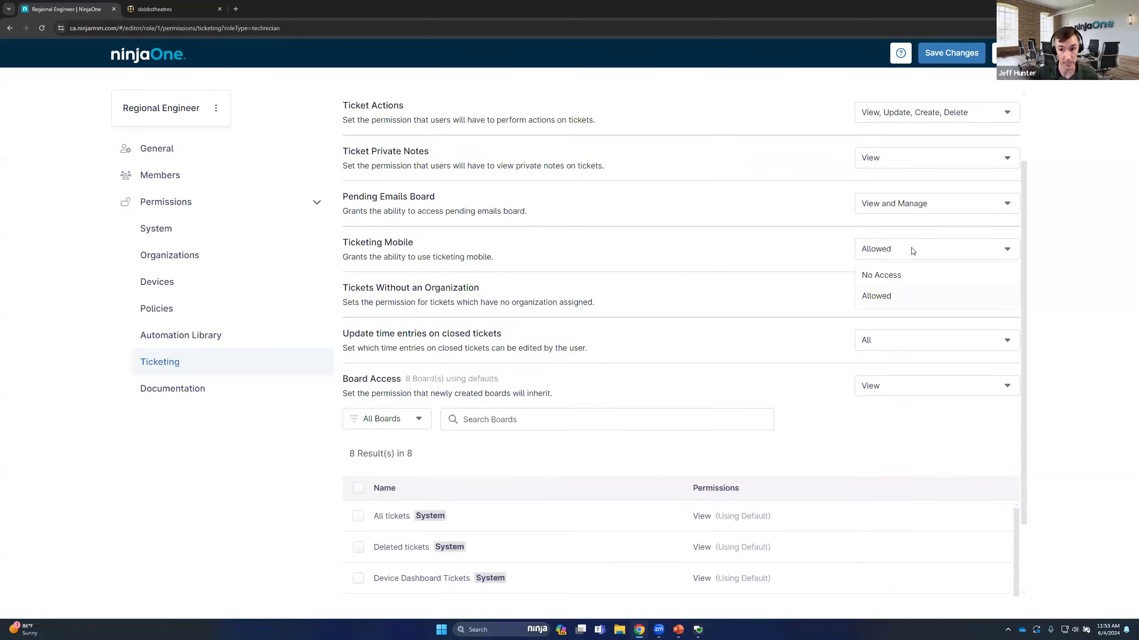
click(750, 236)
click(915, 207)
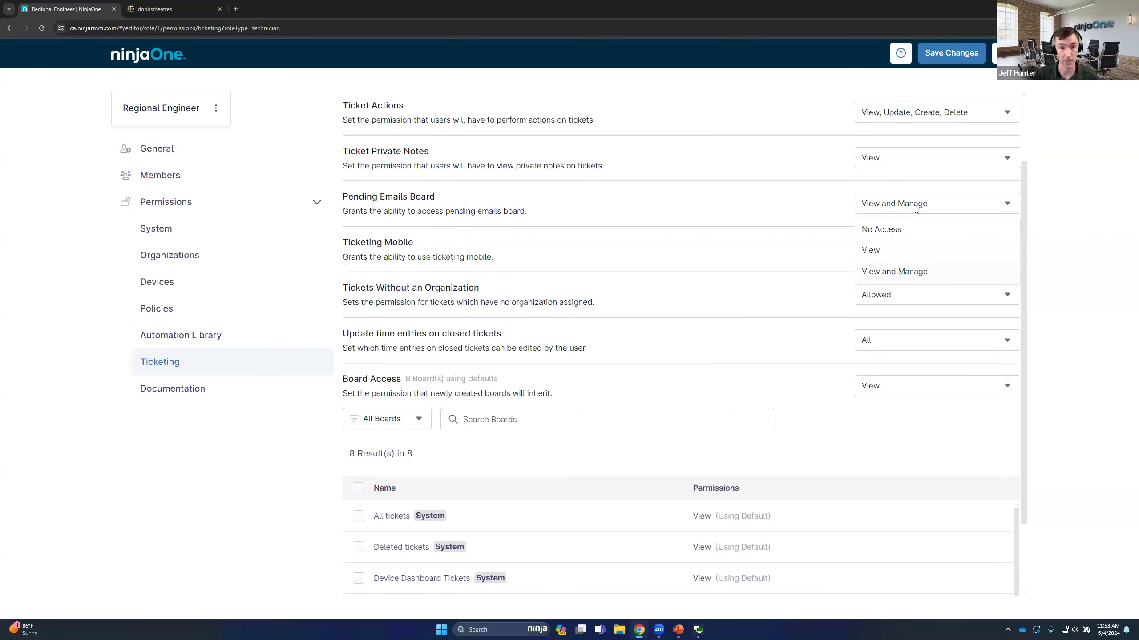
click(610, 260)
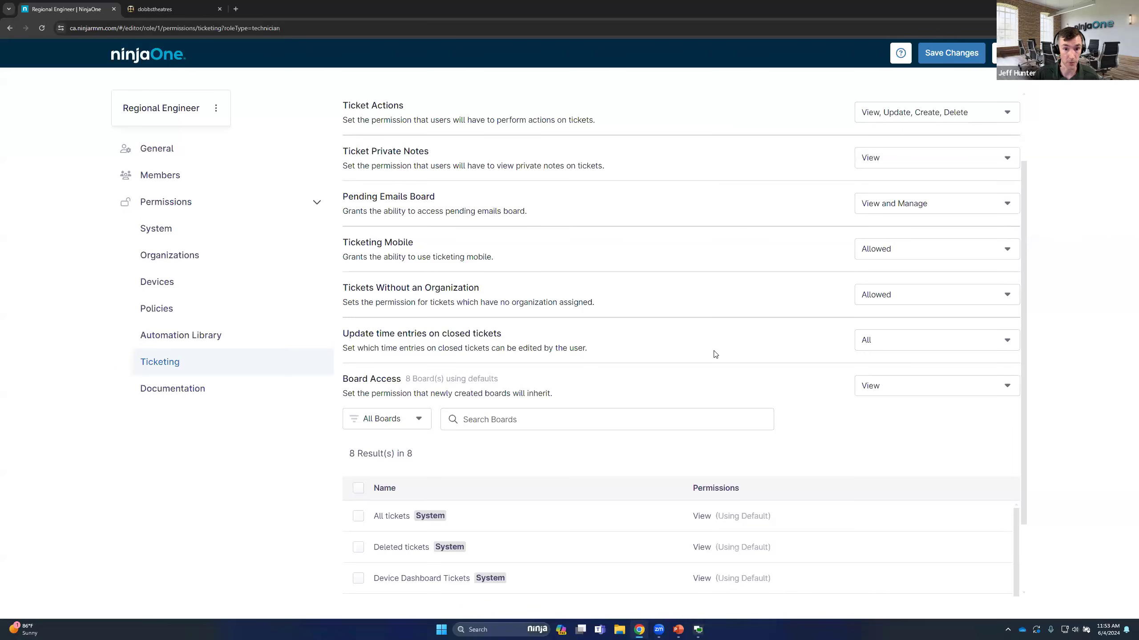
scroll(737, 357, down, 2)
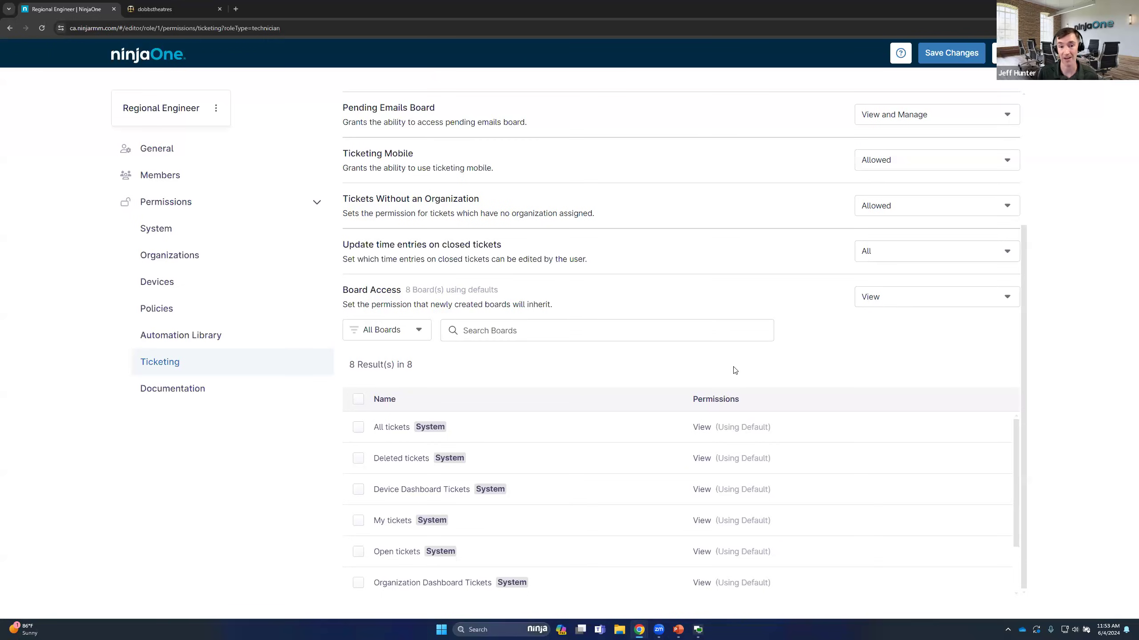
scroll(688, 493, down, 2)
scroll(688, 496, up, 1)
scroll(689, 495, up, 1)
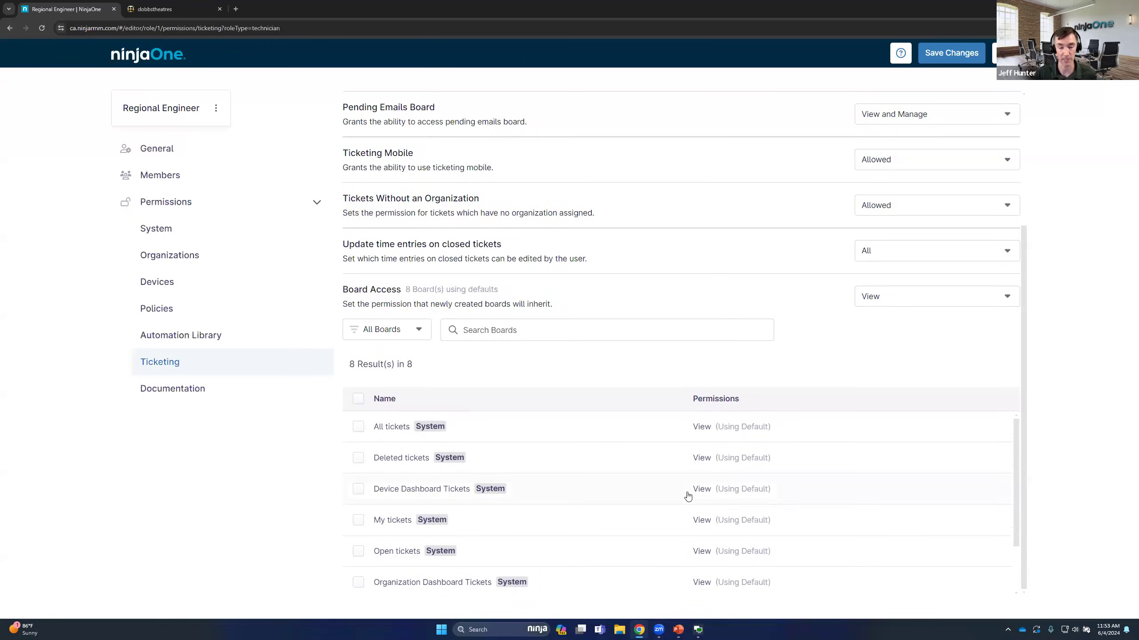
scroll(688, 493, down, 2)
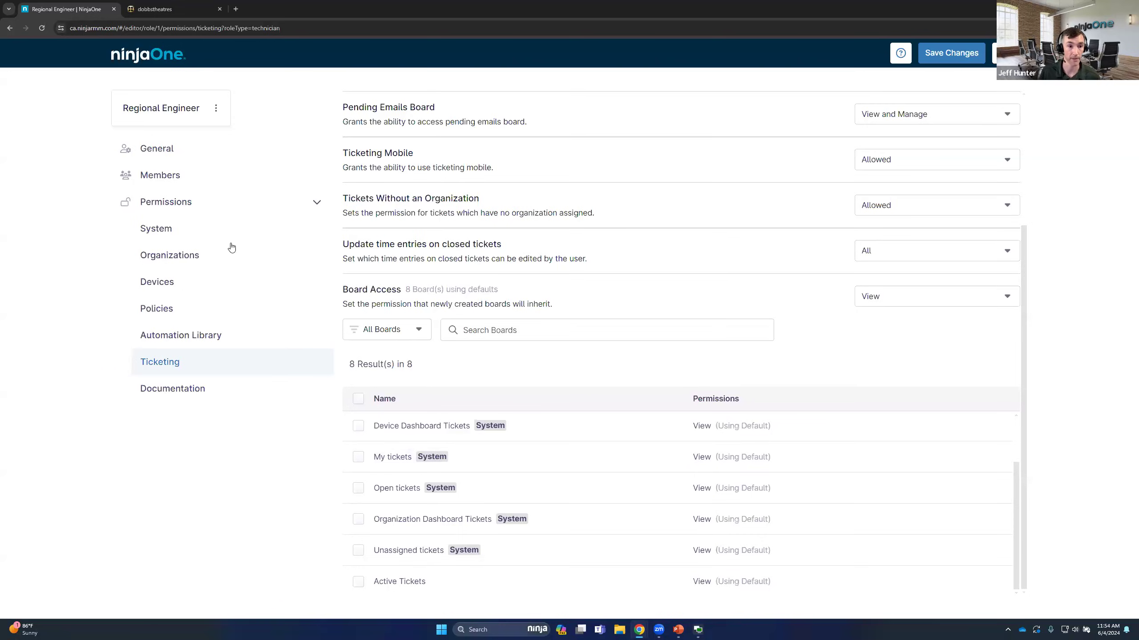
Check the Regional Engineer role's organization permissions, selecting Hyde Park Cinebistro as an example, and leave the role editor without saving
click(217, 254)
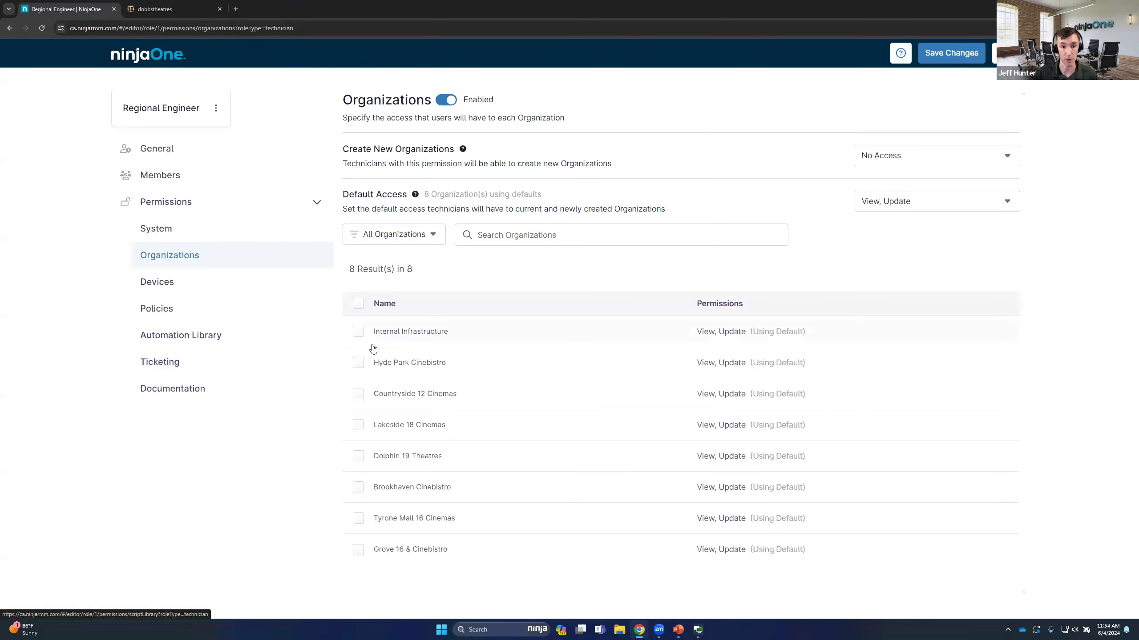
click(358, 363)
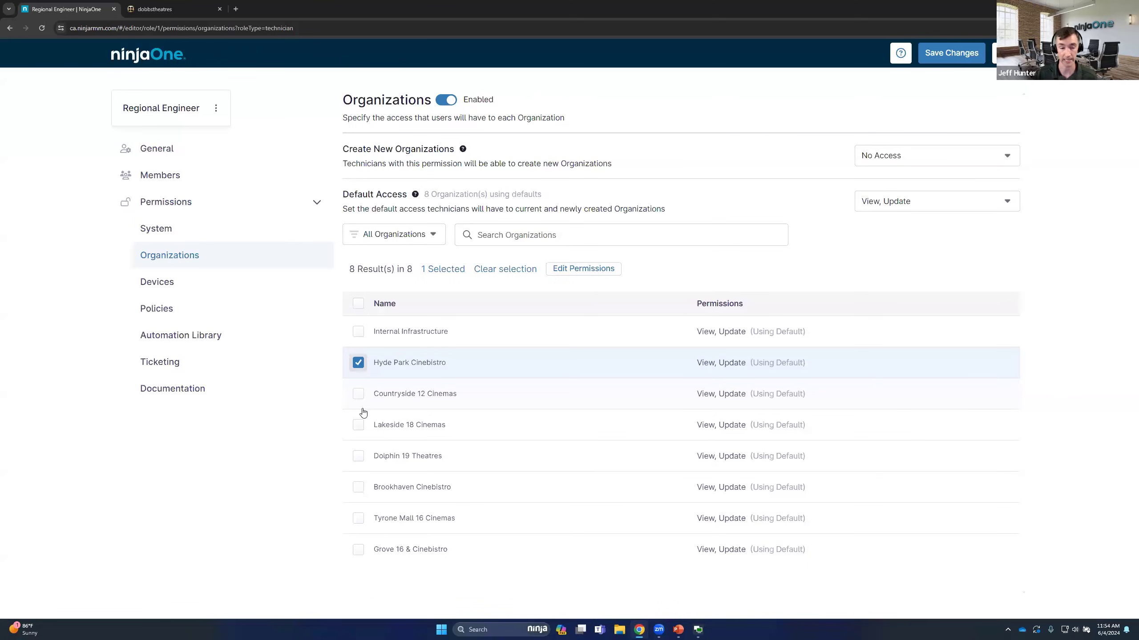
click(193, 369)
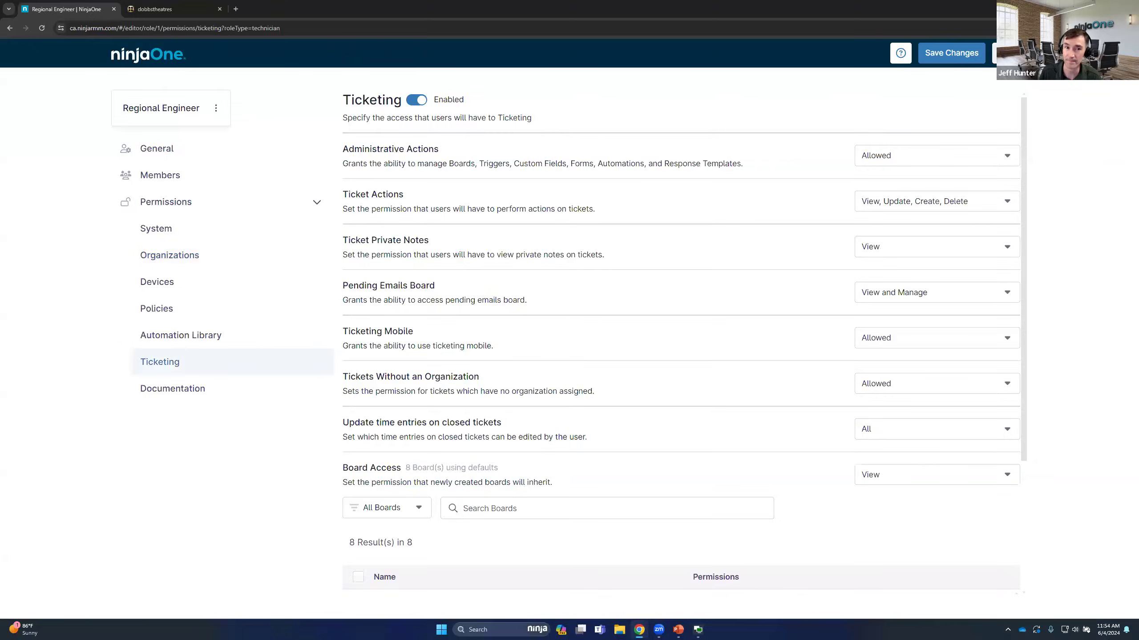
click(1008, 53)
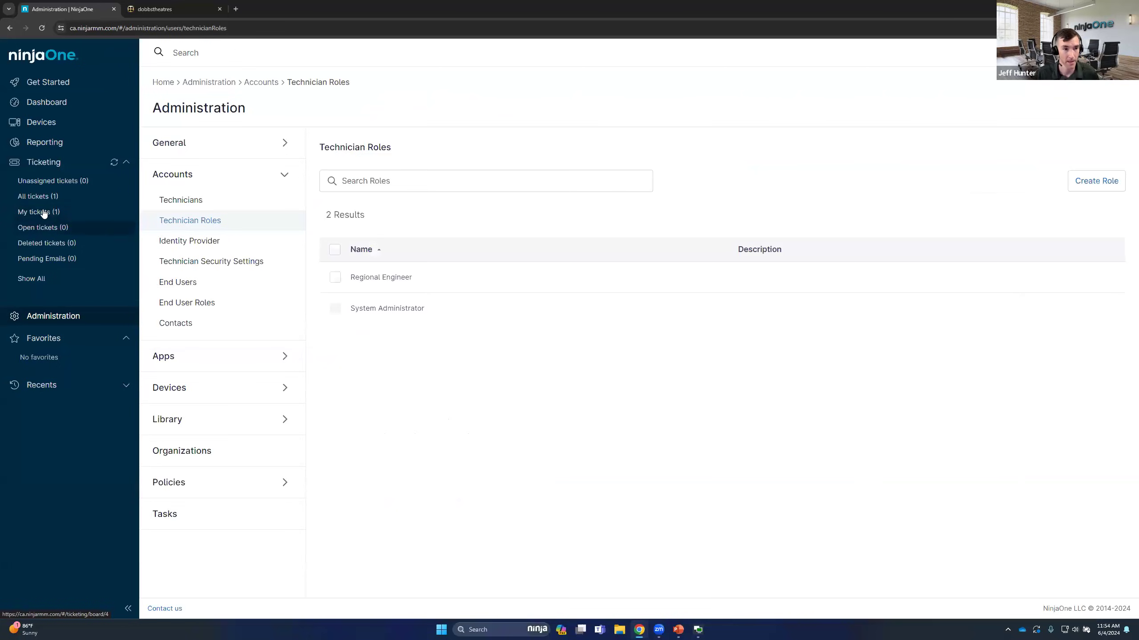
View the All tickets board and return to the NinjaOne Ticketing app's administration settings
click(39, 196)
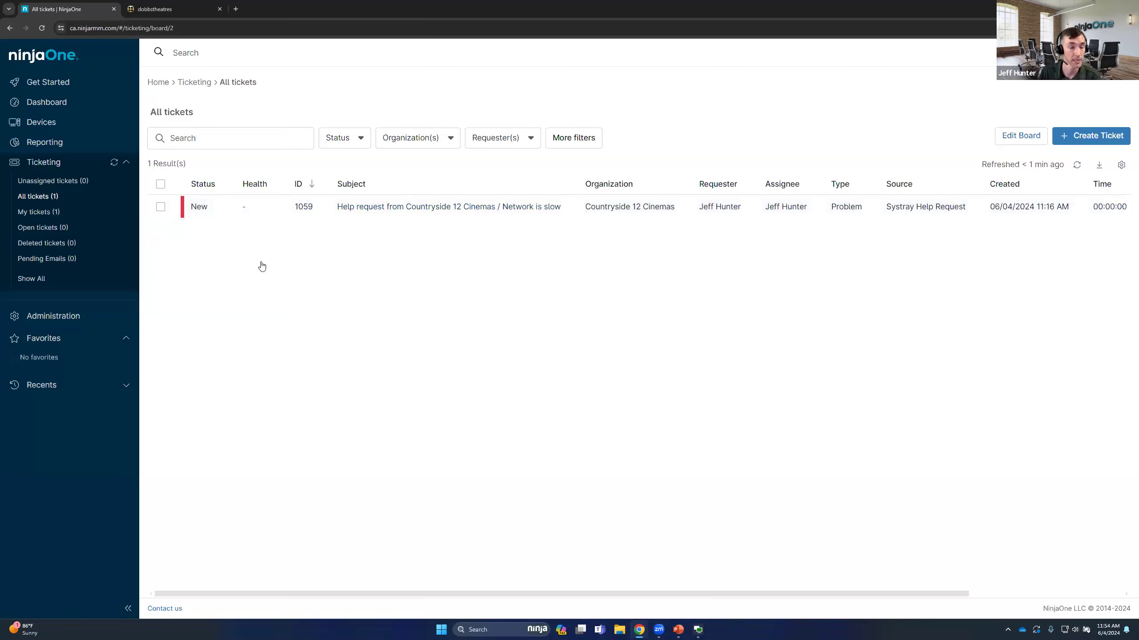
click(73, 318)
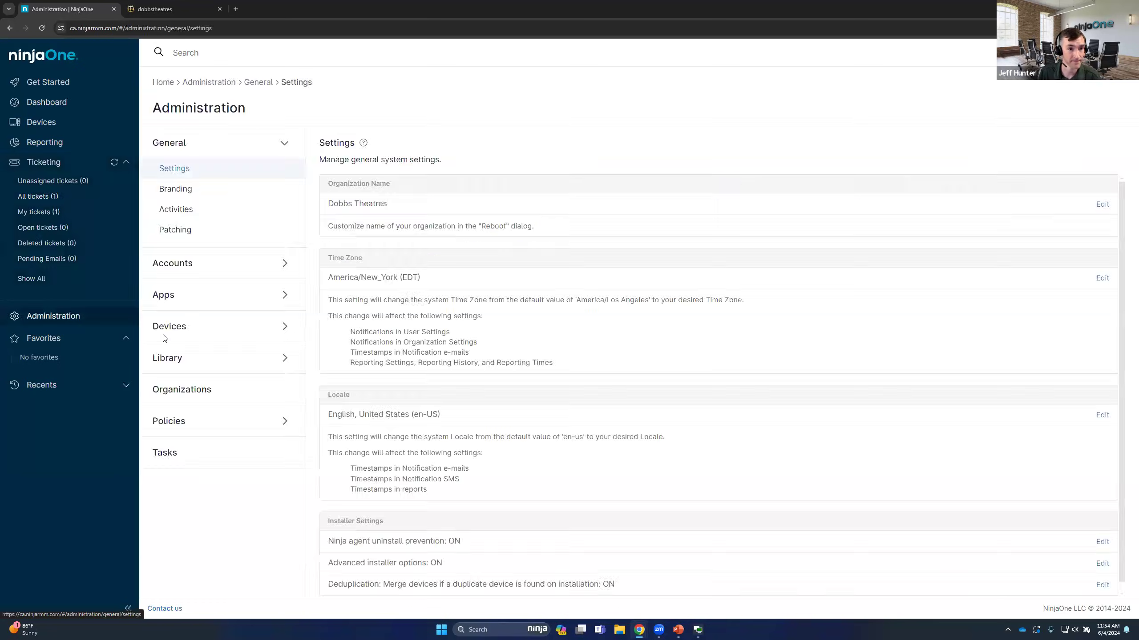
click(190, 298)
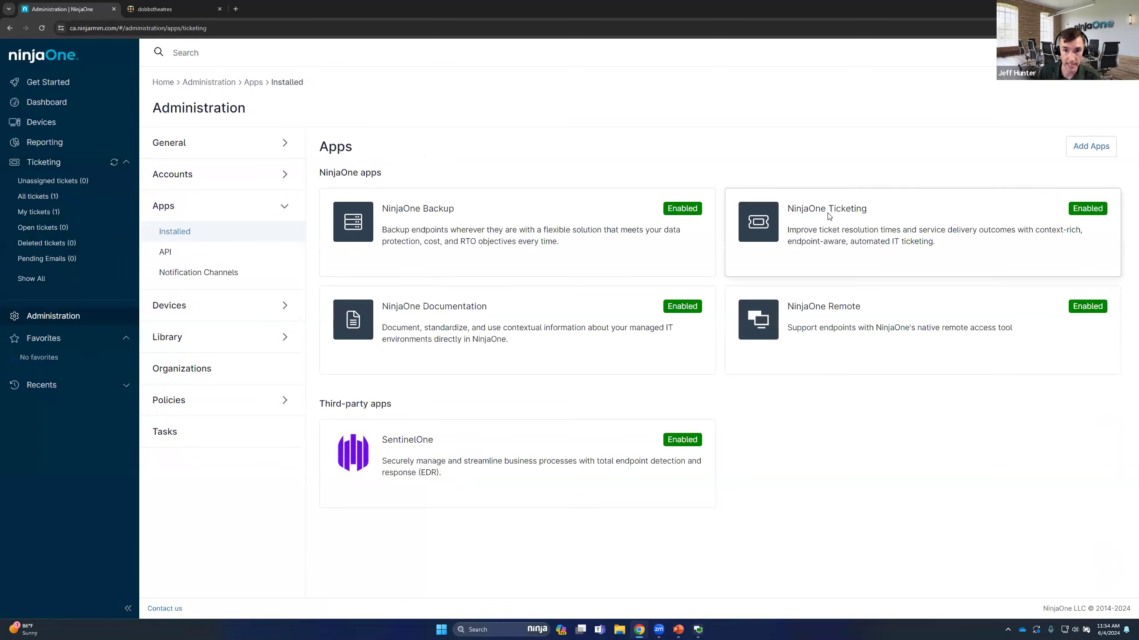
click(829, 220)
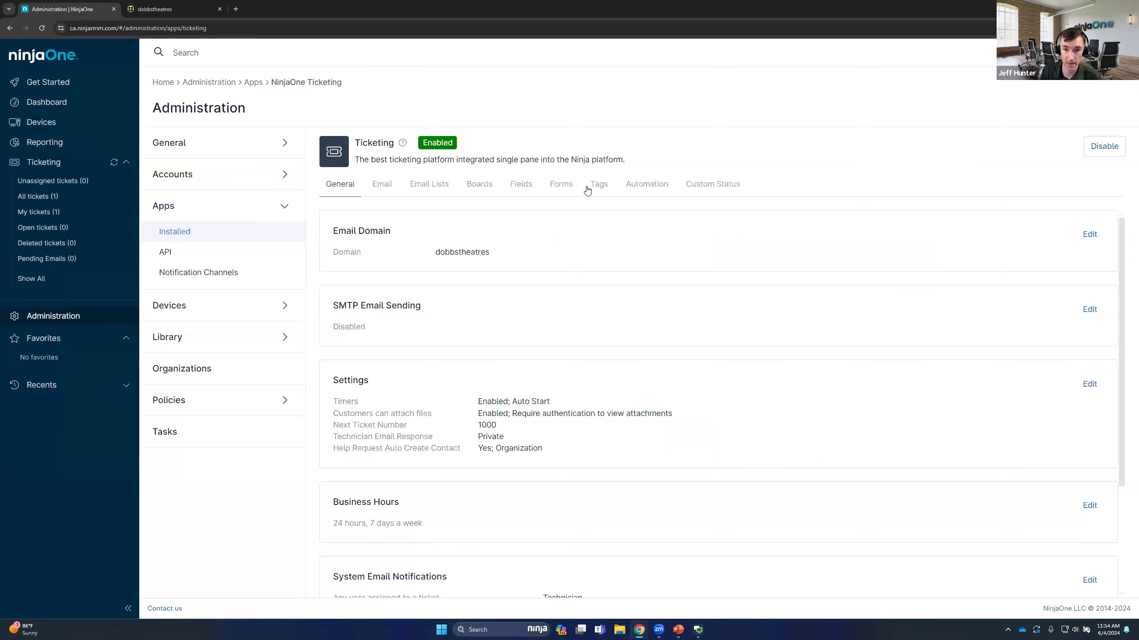
Look over the ticketing tags, the active custom fields and the custom status categories
click(608, 188)
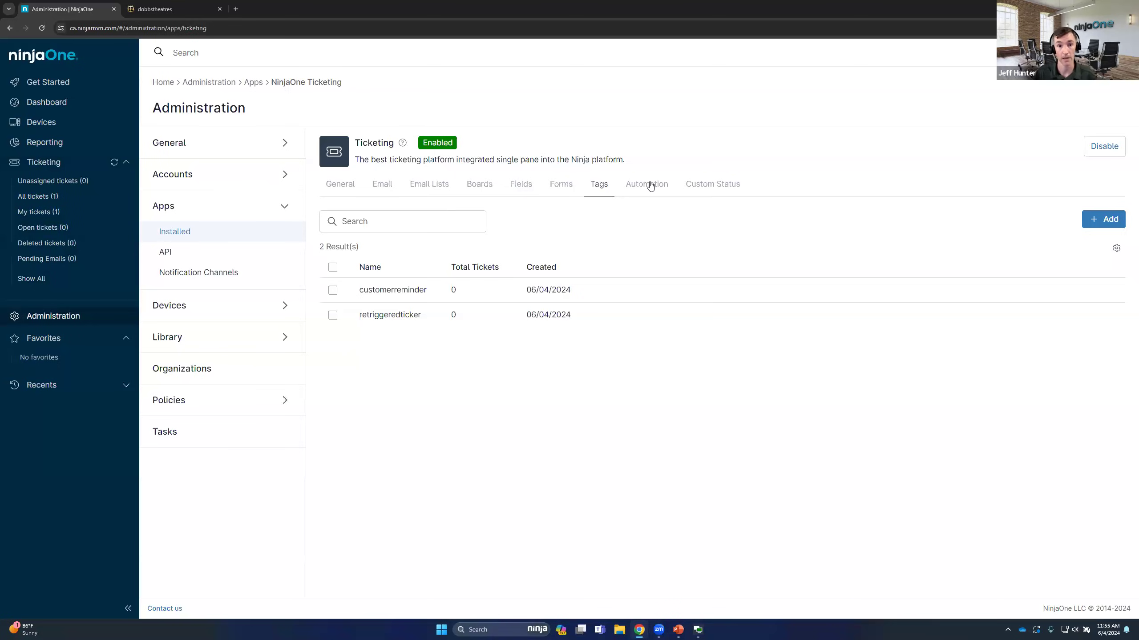
click(516, 193)
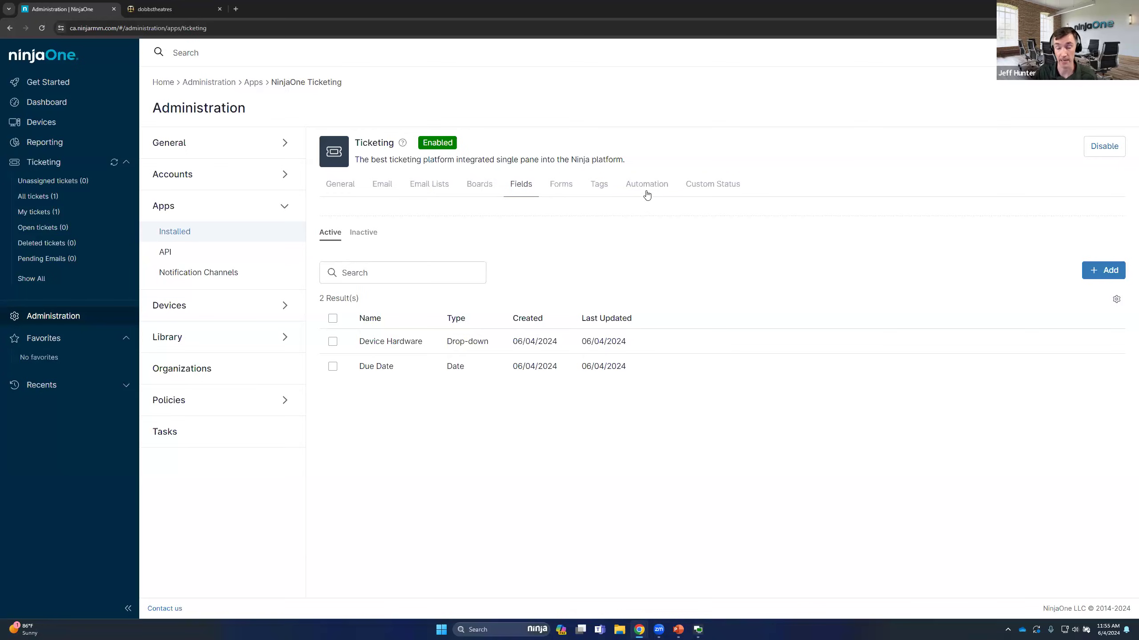
click(695, 188)
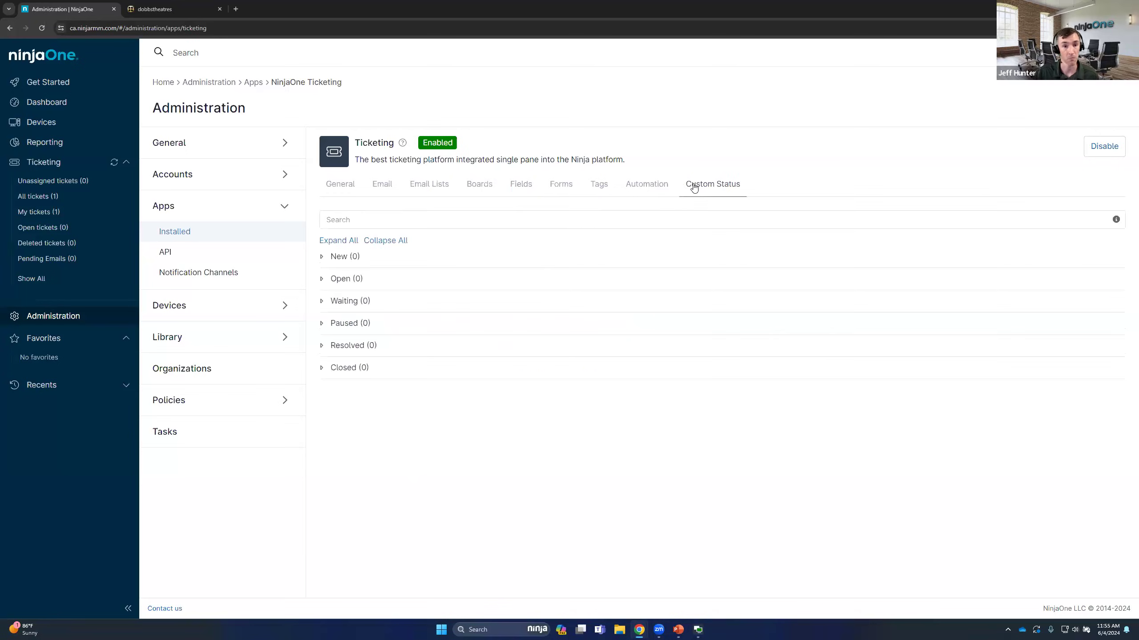
Try an automatic transition to Closed after 30 days in the Resolved status settings, and close them without updating
mouse_move(491, 254)
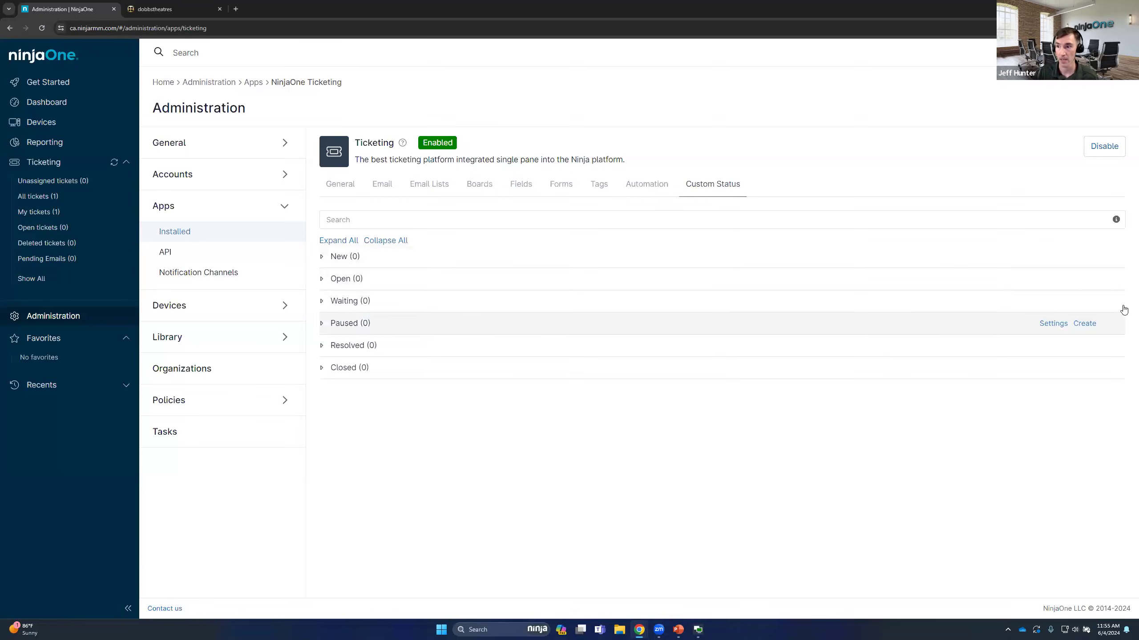
click(1048, 346)
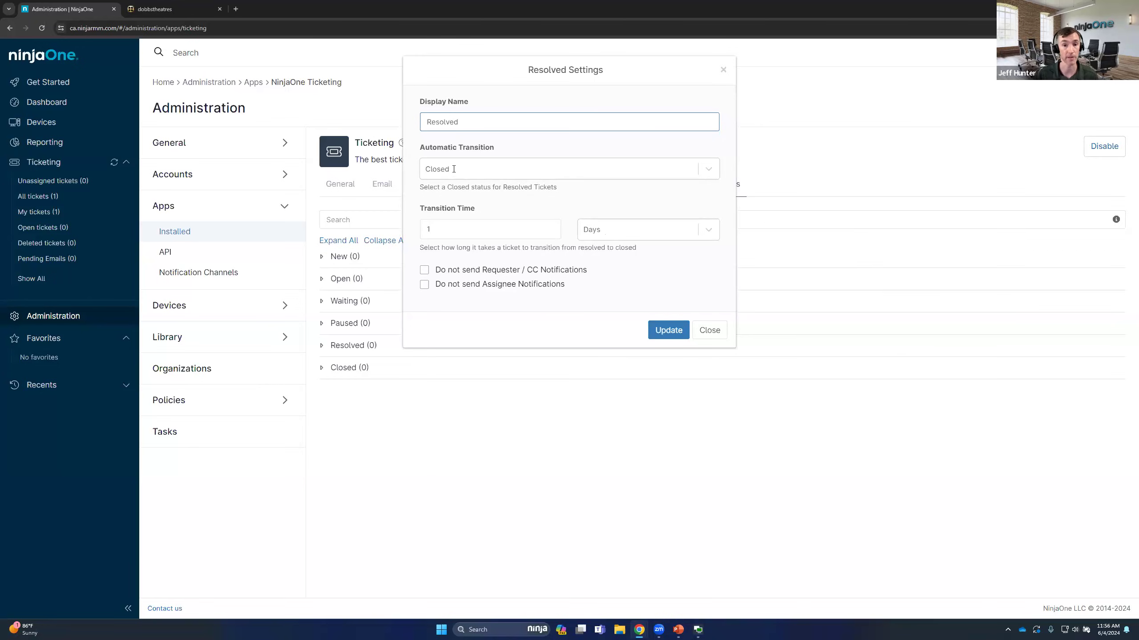
double_click(454, 169)
click(538, 171)
click(557, 213)
click(486, 229)
key(BackSpace)
text(30)
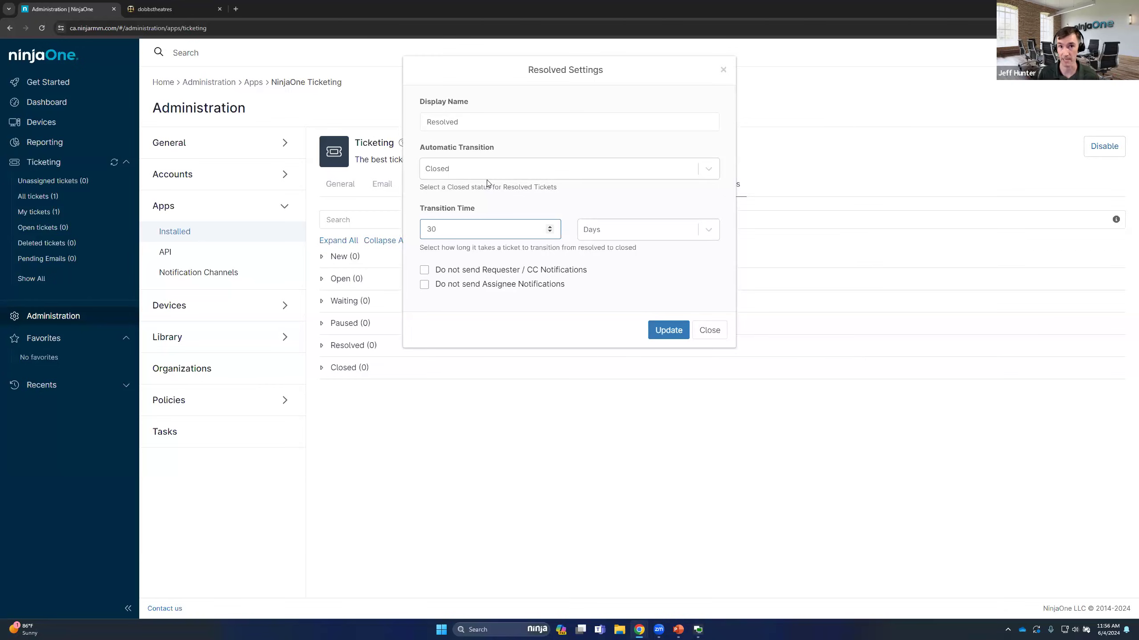
click(708, 330)
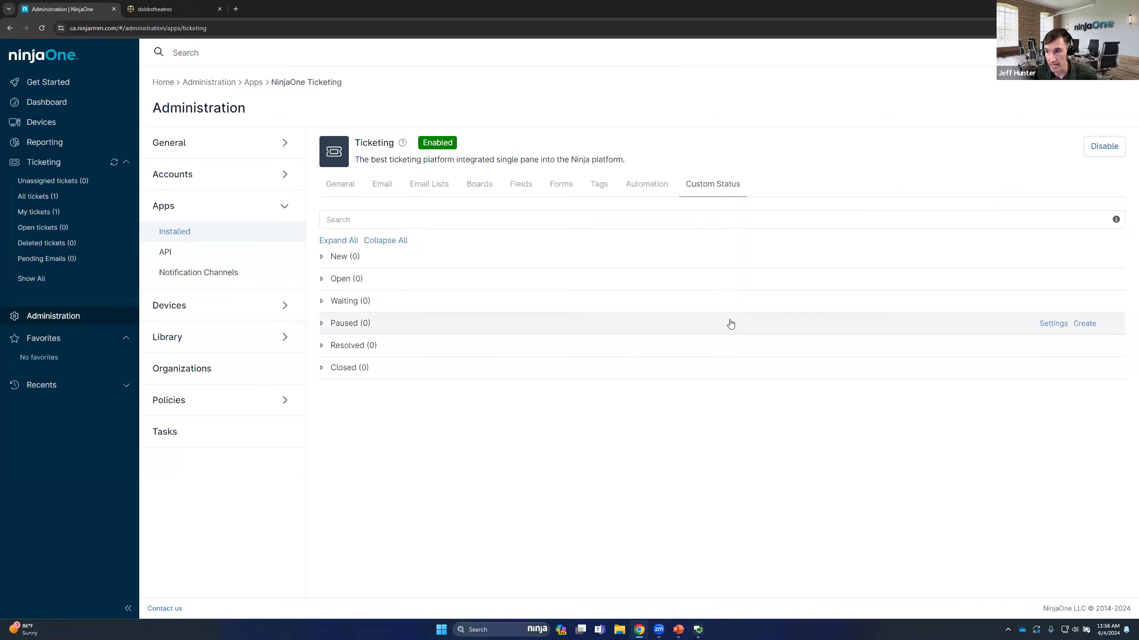